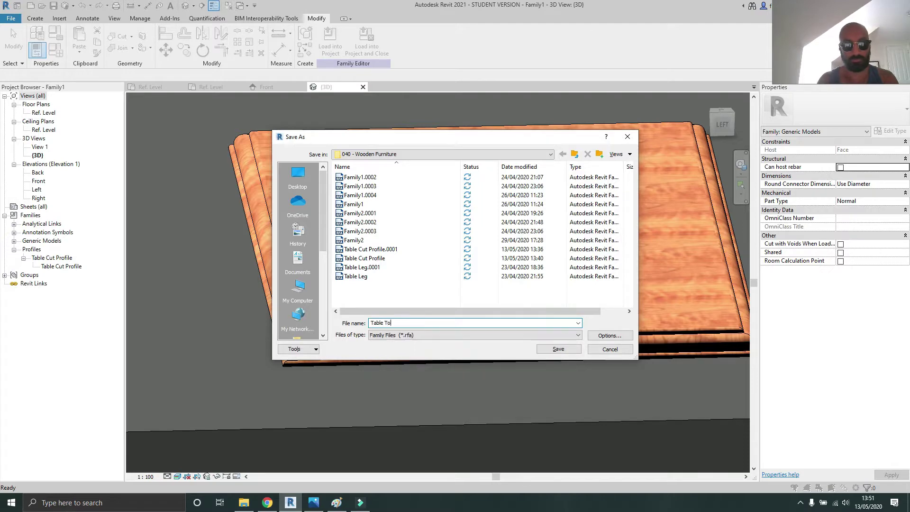
Step: Save the family as Table Top and close the inactive views
left_click(554, 349)
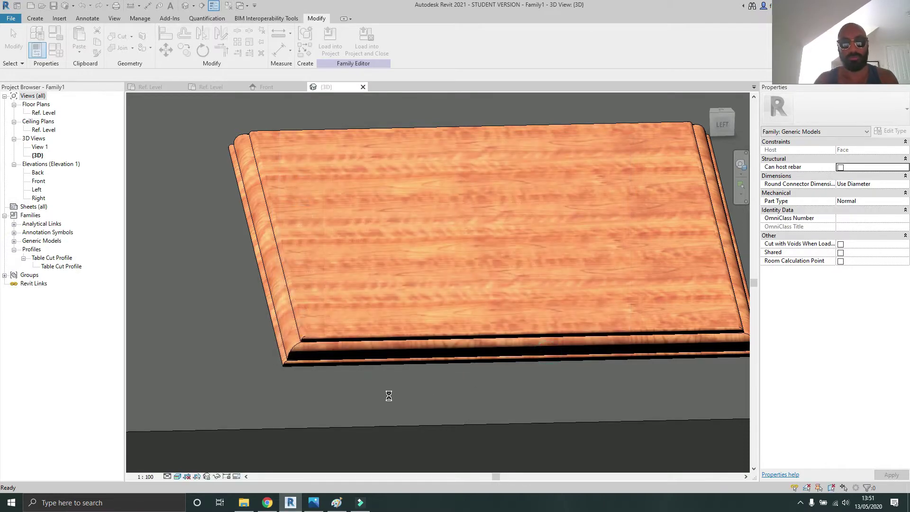
left_click(228, 7)
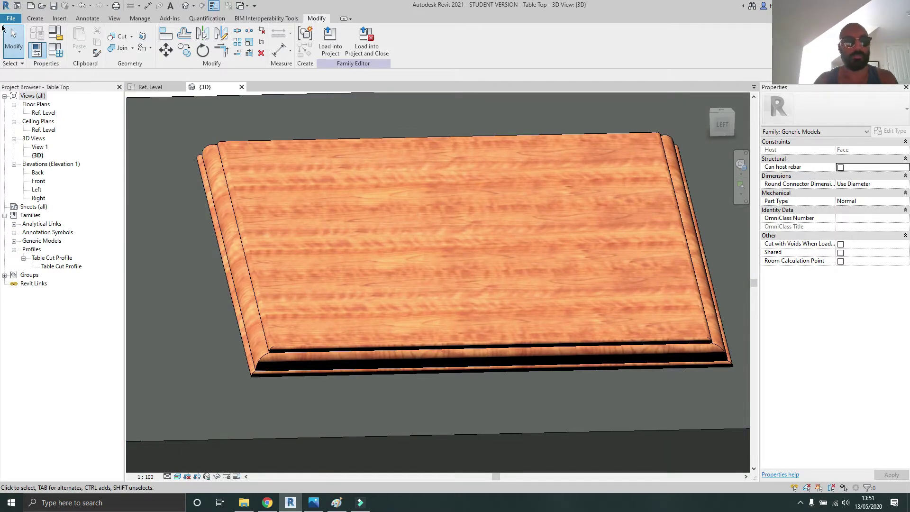
Step: Create a new family from the Metric Generic Model face based template
left_click(11, 18)
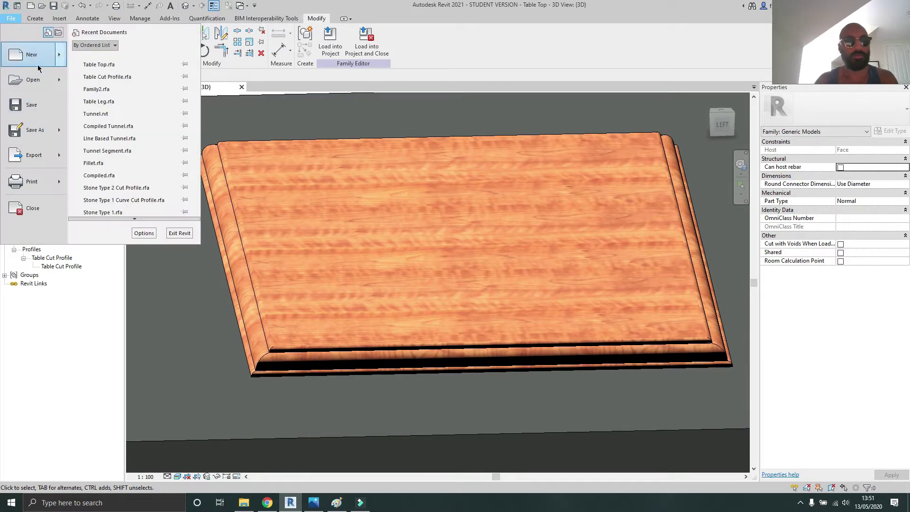
mouse_move(38, 65)
left_click(119, 83)
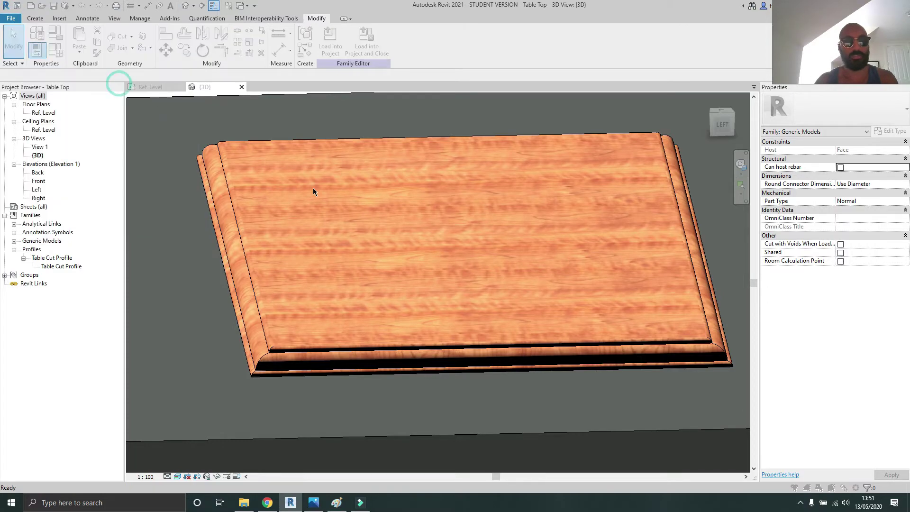
scroll(572, 274, "down", 6)
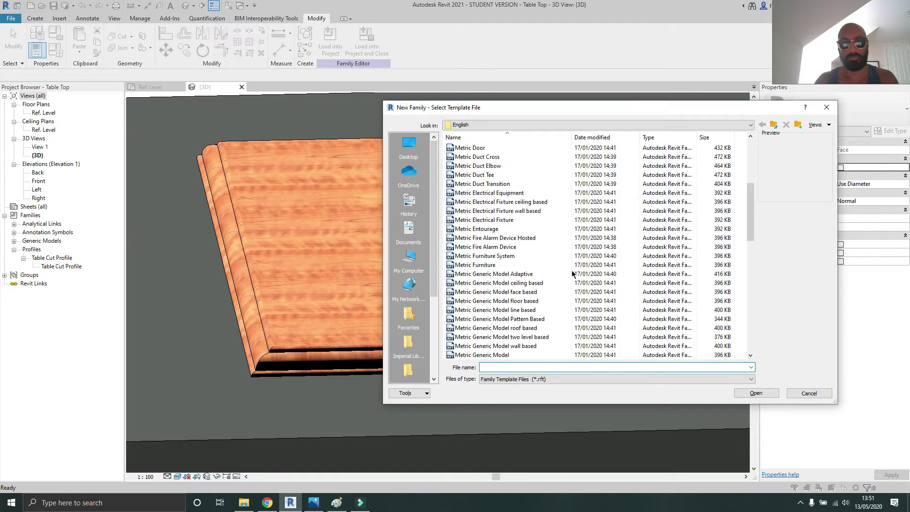
scroll(532, 323, "down", 1)
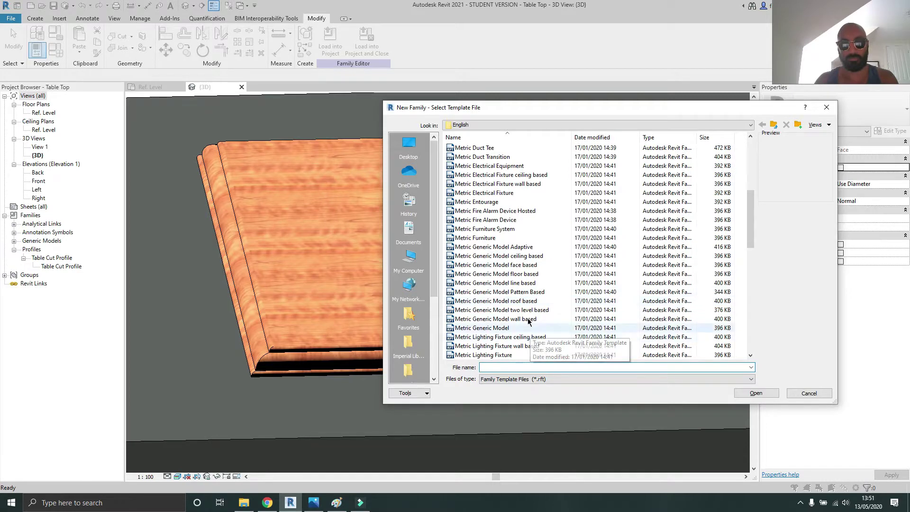
scroll(523, 315, "down", 1)
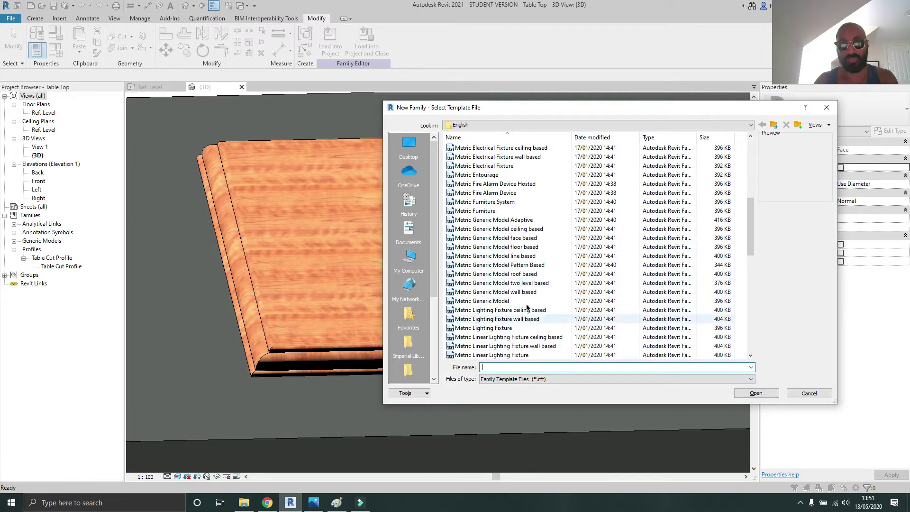
double_click(524, 240)
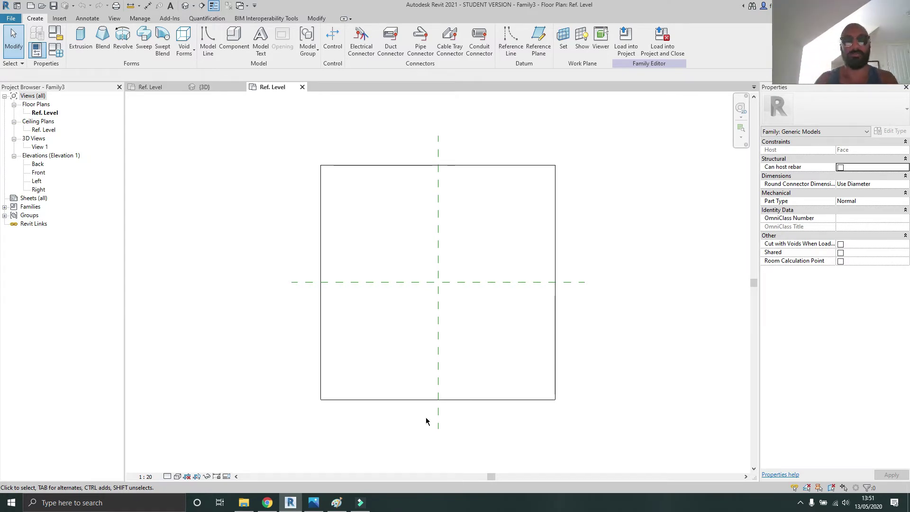
Step: Look at the reference photo of the dining table in Photos and return to the new family's plan
left_click(315, 501)
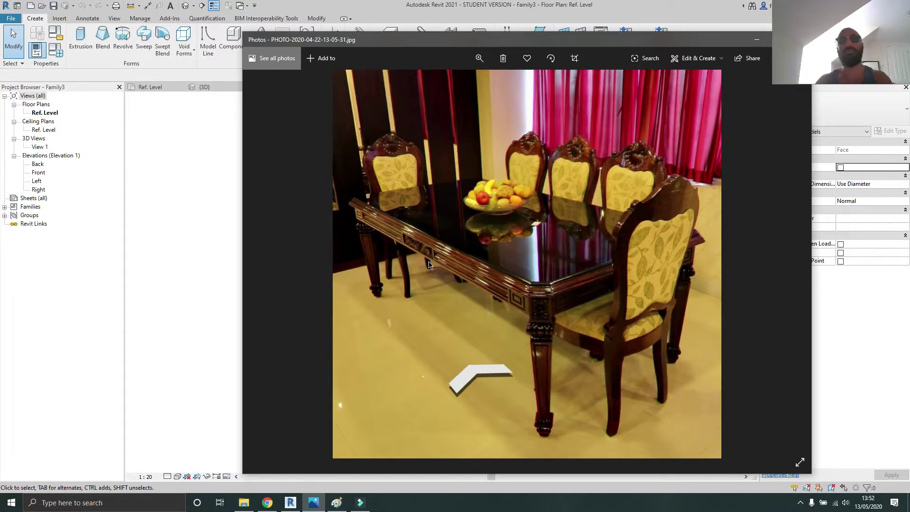
left_click(757, 42)
Step: Place reference planes offset 150 mm on both sides of the vertical centre plane and above the horizontal centre plane
scroll(434, 300, "up", 2)
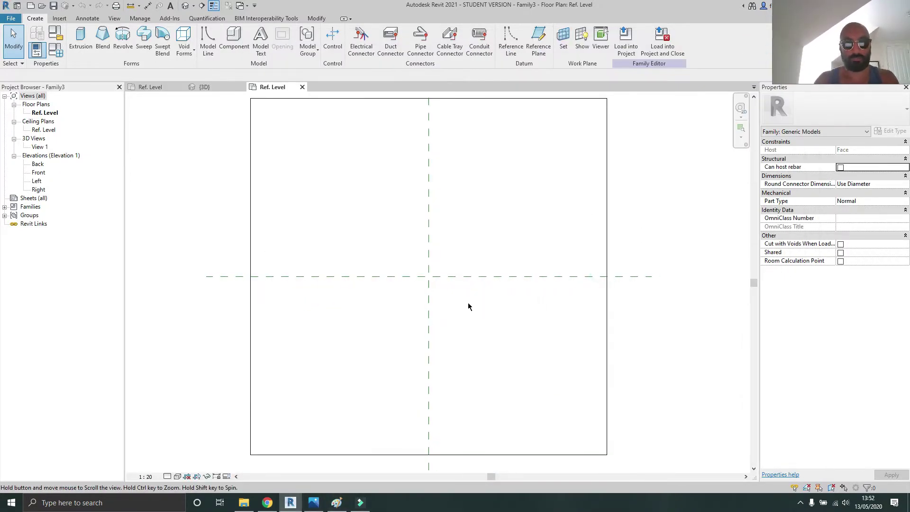
left_click(431, 326)
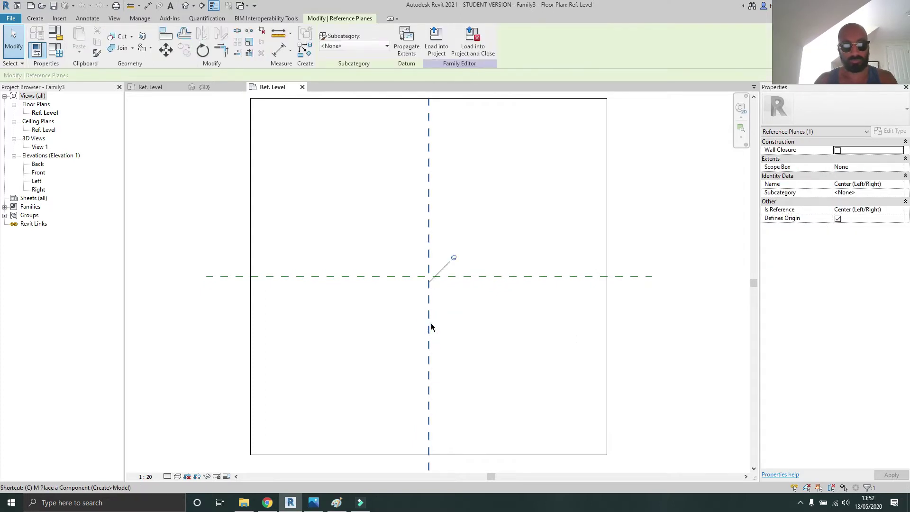
key("r")
key("p")
left_click(336, 32)
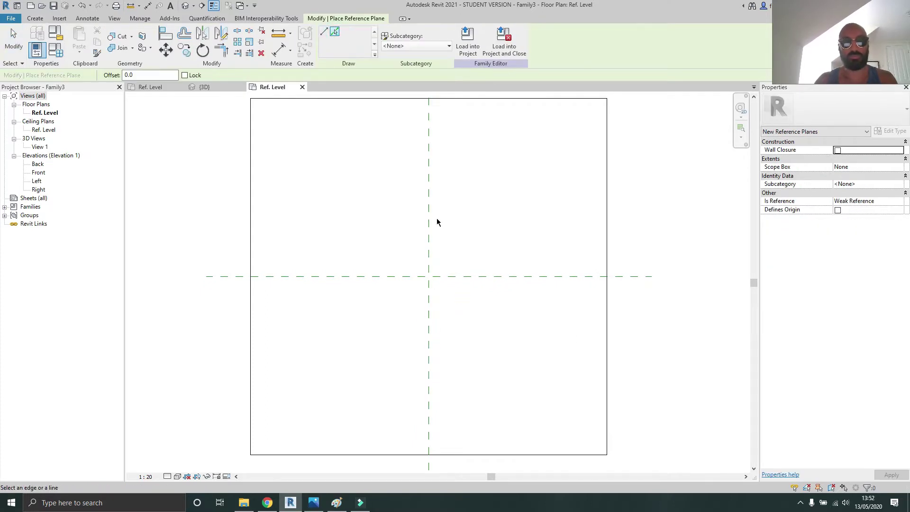
left_click(163, 75)
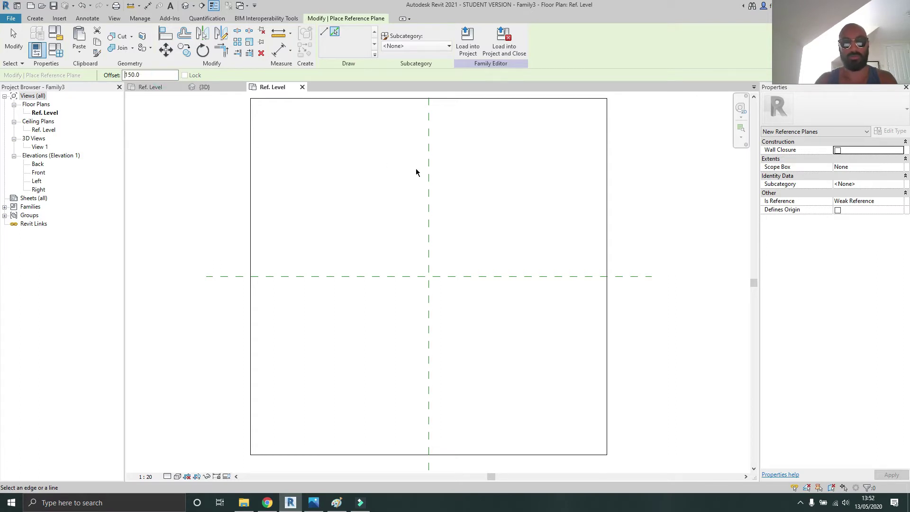
left_click(429, 174)
left_click(426, 232)
left_click(380, 277)
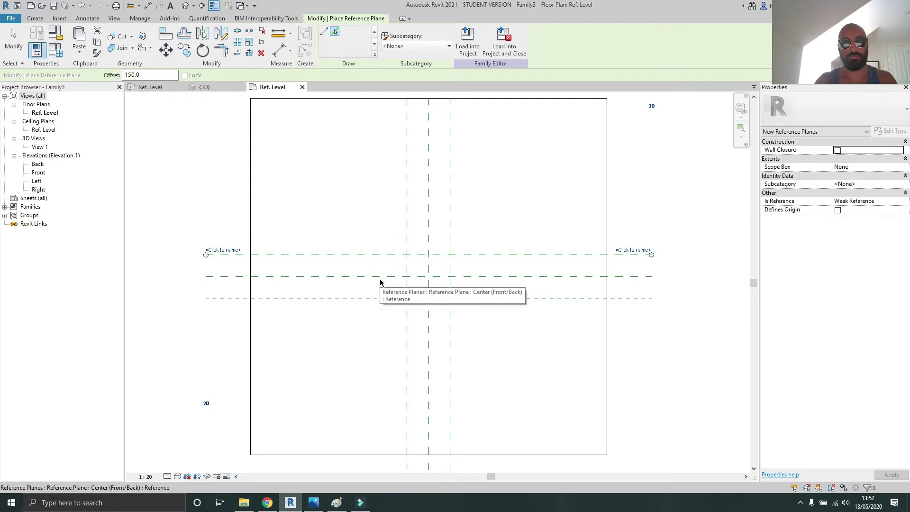
key("Escape")
Step: Copy the upper horizontal reference plane to about 320 mm below the horizontal centre plane
left_click(378, 255)
key("Escape")
left_click(376, 255)
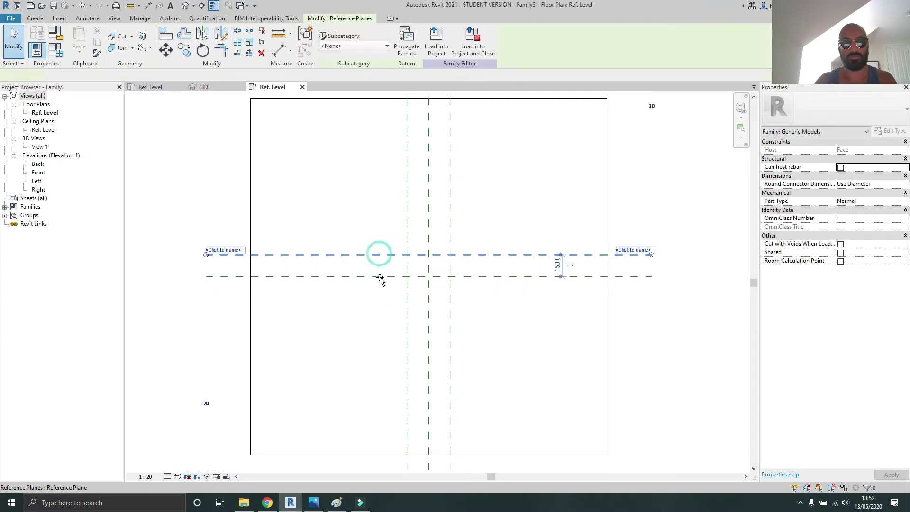
left_click_drag(376, 254, 381, 323, "ctrl")
left_click(488, 361)
Step: Dimension the three horizontal reference planes in one continuous aligned dimension string
key("d")
key("i")
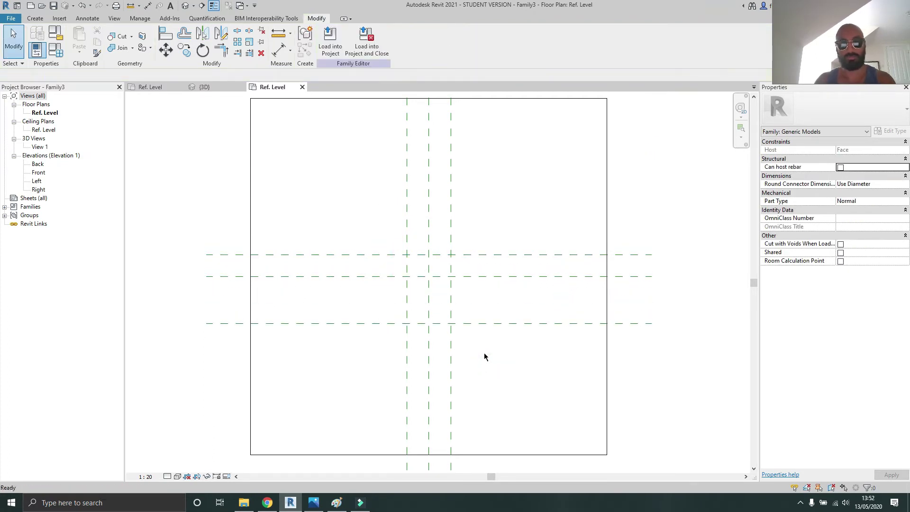
scroll(484, 331, "up", 2)
left_click(511, 359)
left_click(524, 277)
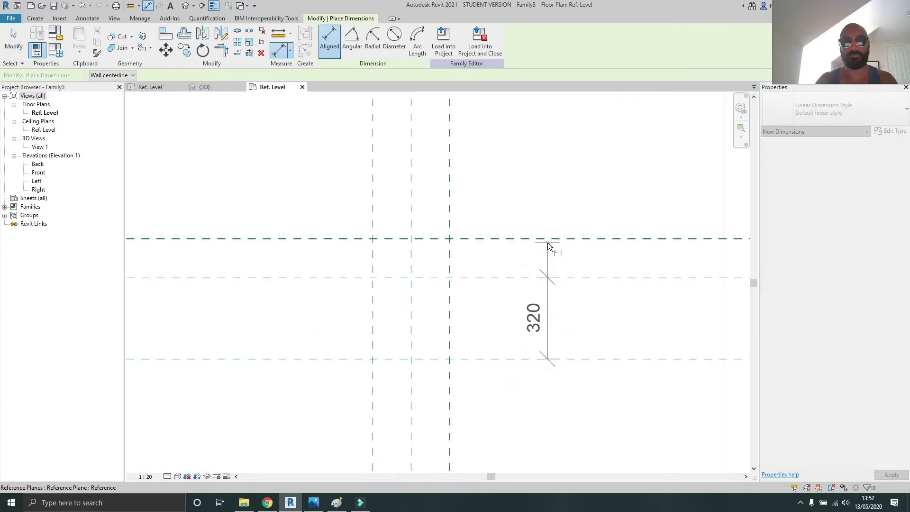
left_click(547, 239)
left_click(567, 251)
Step: Dimension the three vertical reference planes in one string and set both dimension strings to equal spacing
left_click(450, 178)
left_click(411, 184)
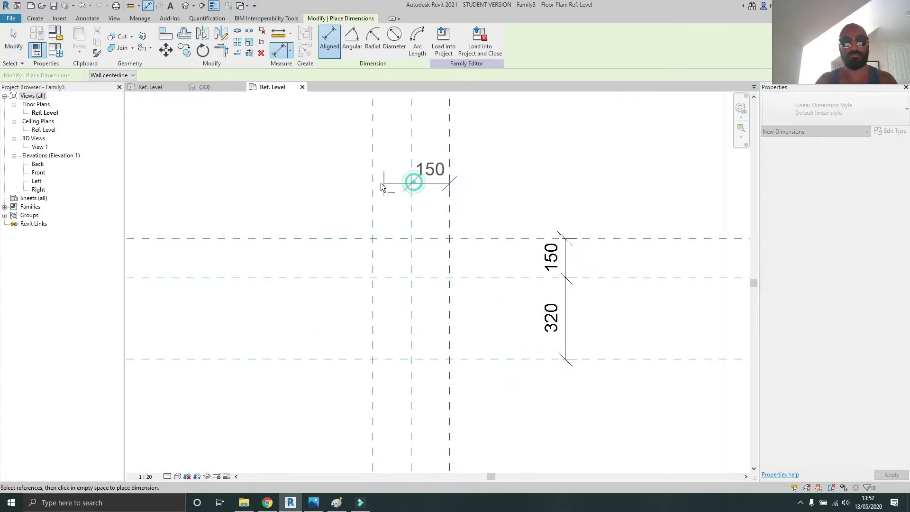
left_click(373, 186)
left_click(379, 191)
left_click(412, 132)
key("Escape")
key("Escape")
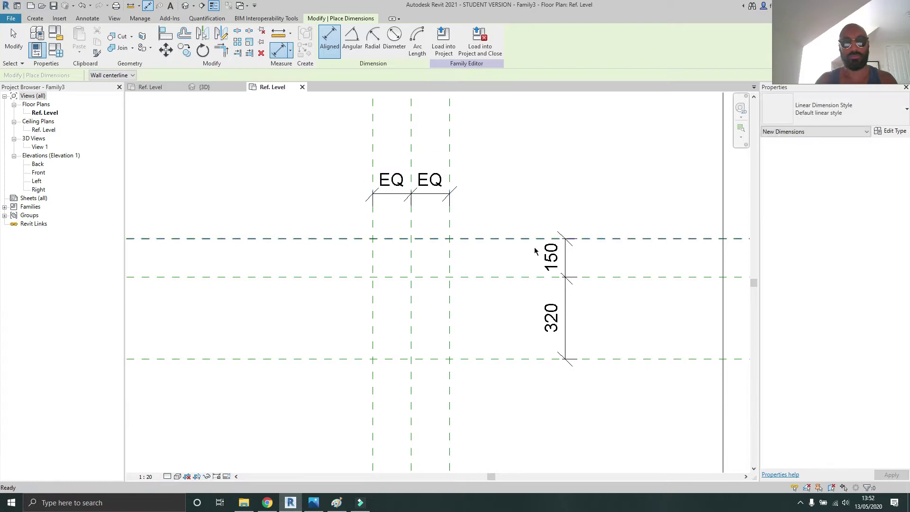
left_click(565, 256)
left_click(500, 298)
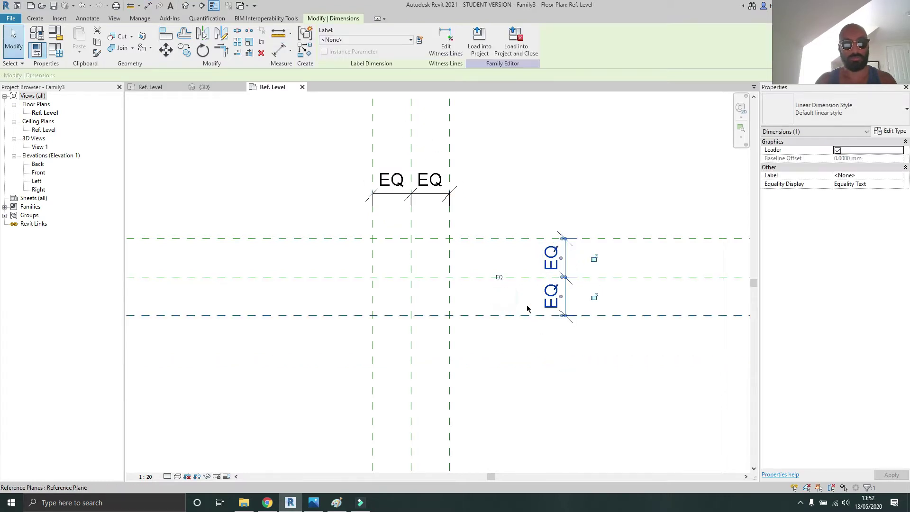
Step: Add overall aligned dimensions between the two outer horizontal planes and between the two outer vertical planes
key("d")
key("i")
left_click(636, 313)
left_click(631, 239)
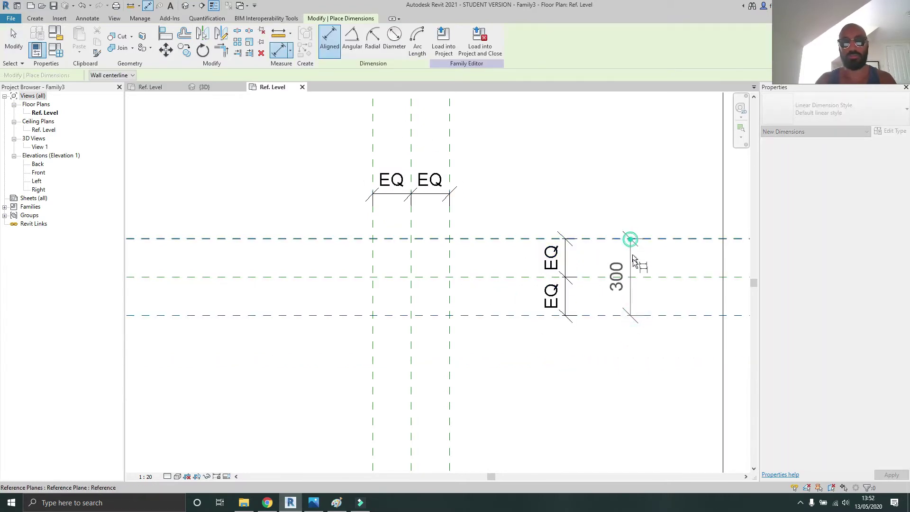
left_click(634, 257)
left_click(450, 133)
left_click(373, 130)
left_click(390, 131)
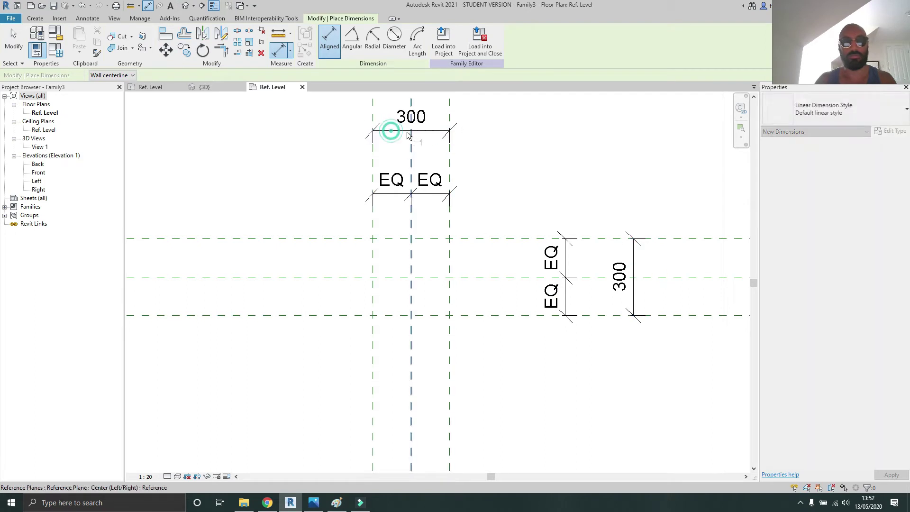
key("Escape")
key("Escape")
Step: Label the overall dimension of the vertical planes with a new type parameter Length and that of the horizontal planes with Width
left_click(398, 122)
left_click(422, 40)
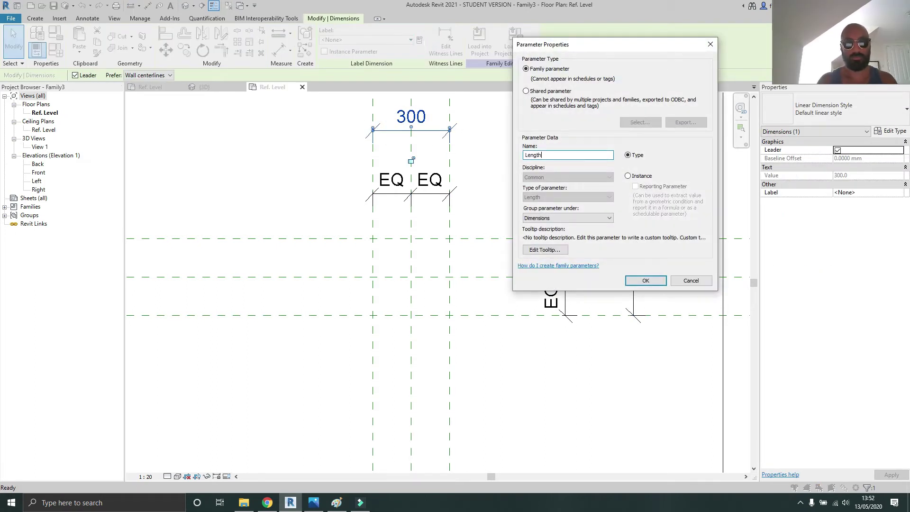
left_click(646, 280)
left_click(634, 260)
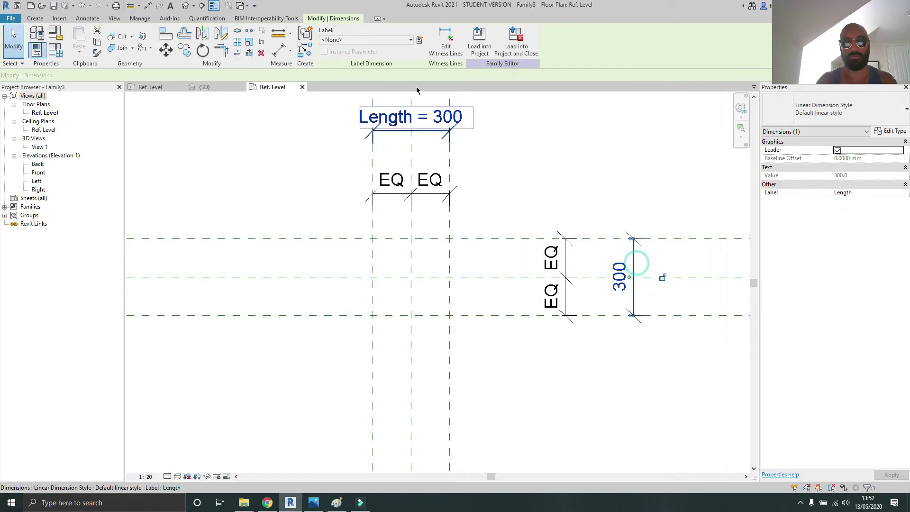
left_click(419, 40)
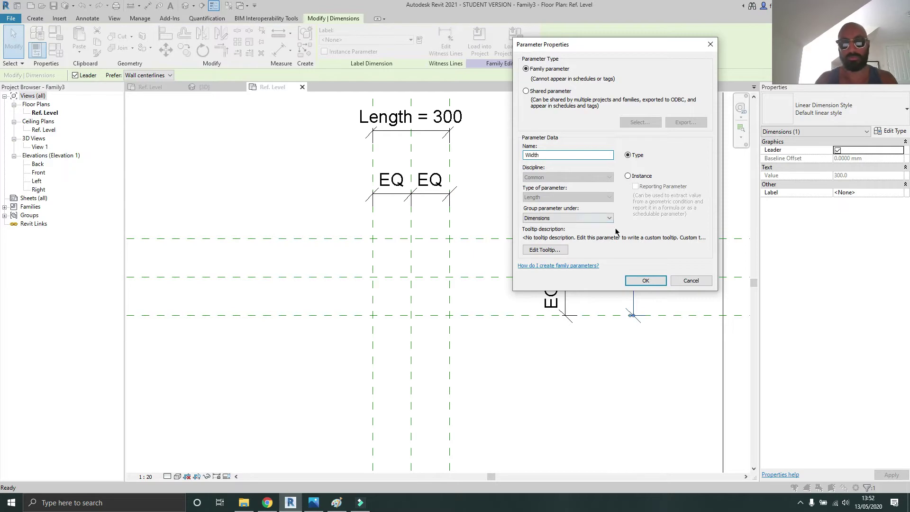
left_click(645, 280)
Step: Move an outer vertical and an outer horizontal reference plane outwards to a Length of about 720 mm and a Width of about 440 mm
left_click(372, 392)
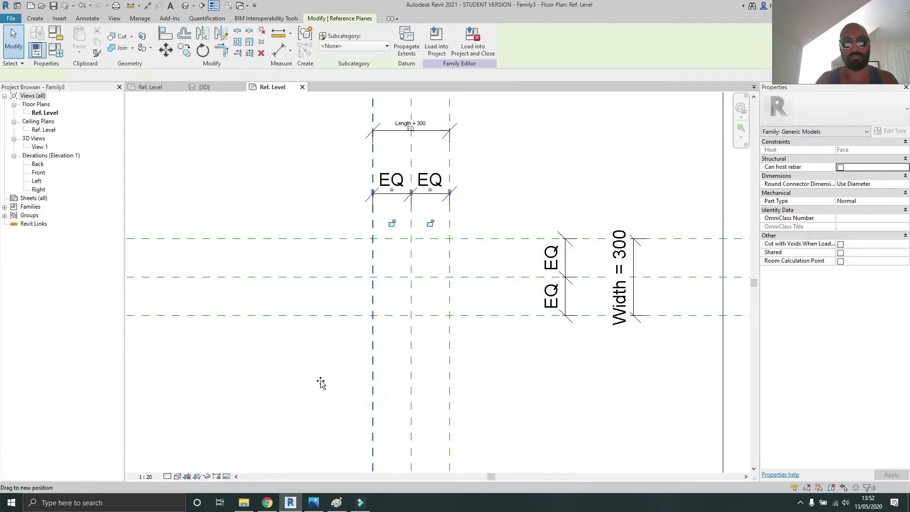
left_click_drag(320, 383, 319, 384)
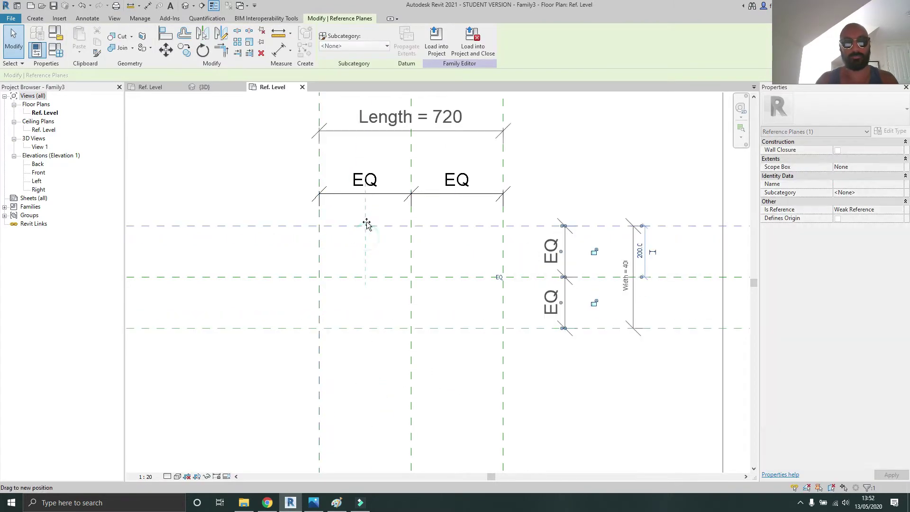
left_click(209, 176)
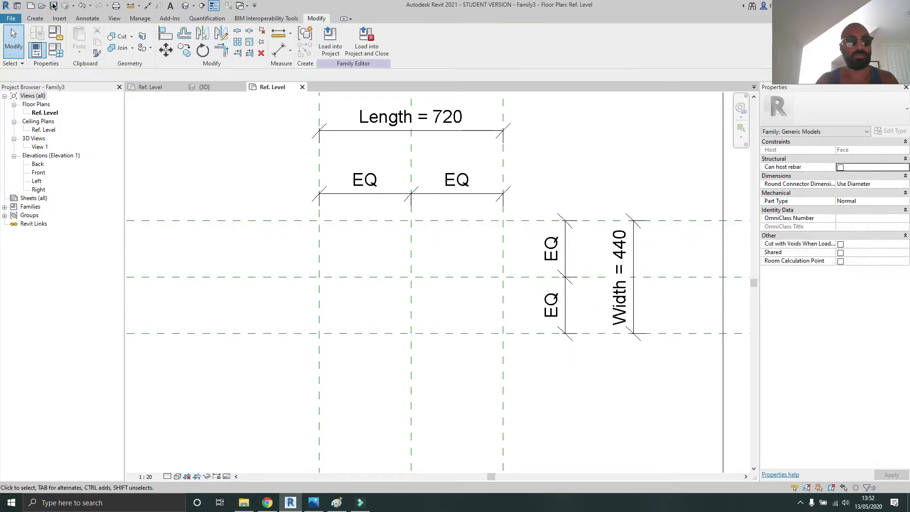
Step: Open the table leg family file Family2 from the 040 - Wooden Furniture folder
left_click(42, 5)
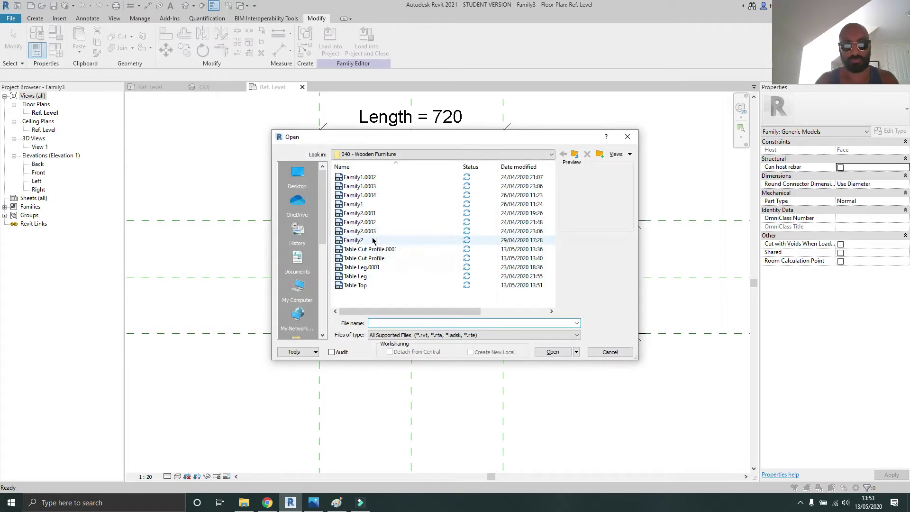
double_click(356, 277)
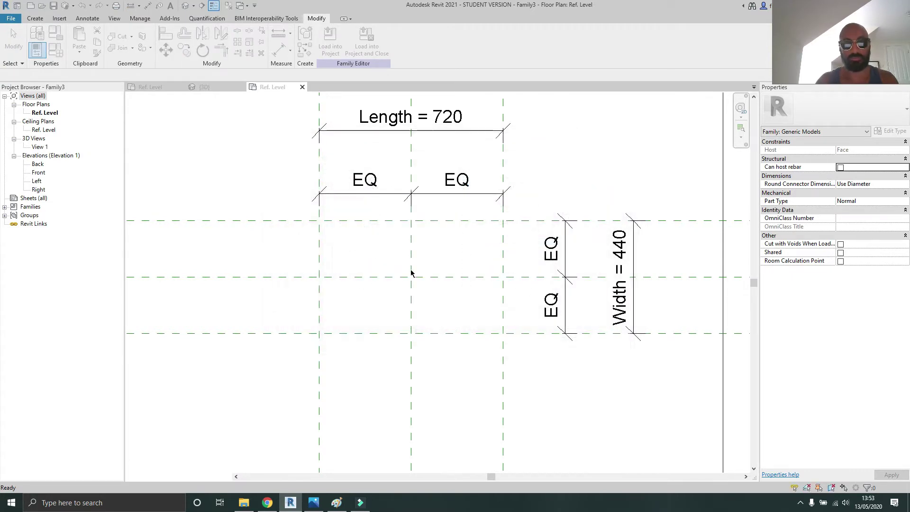
scroll(445, 283, "up", 4)
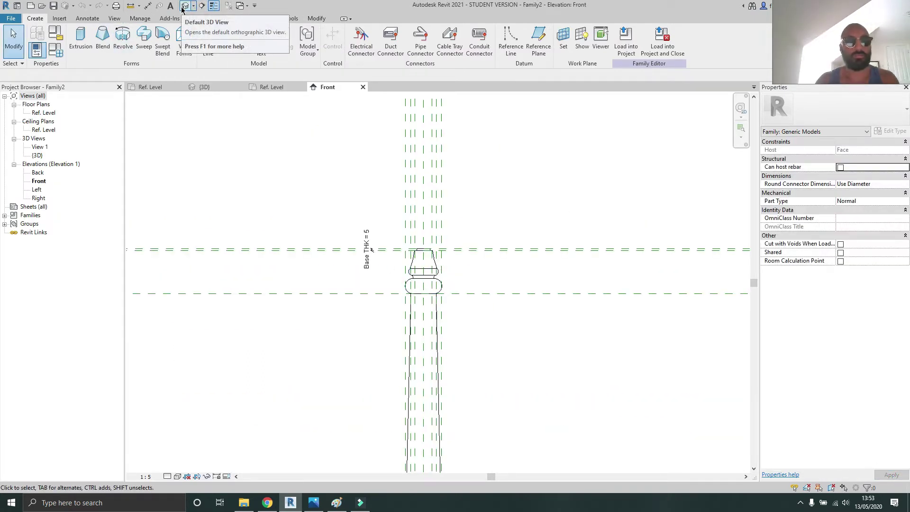
scroll(423, 248, "up", 3)
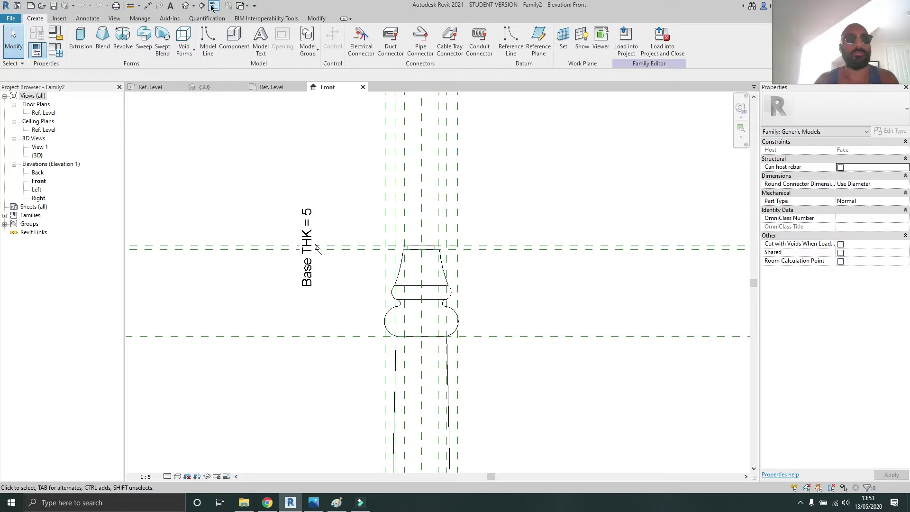
Step: Load the table leg family into Family3 and close it
left_click(662, 39)
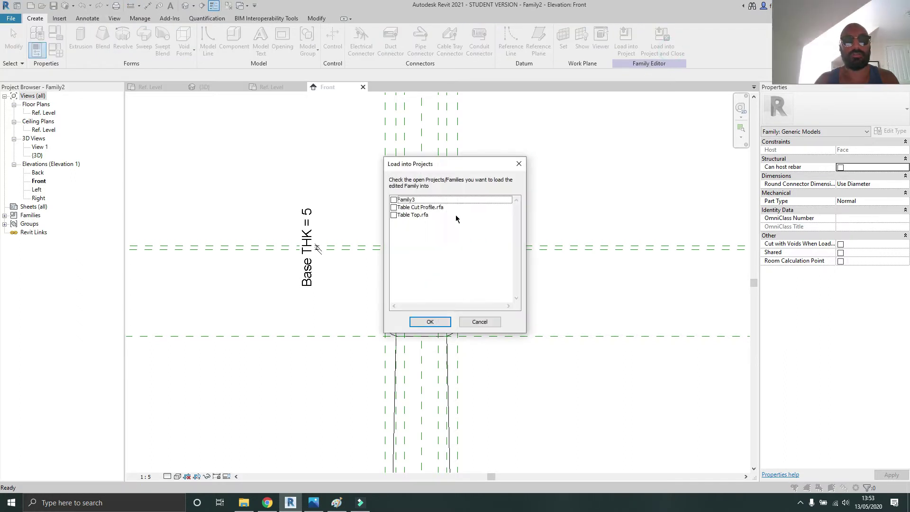
left_click(393, 200)
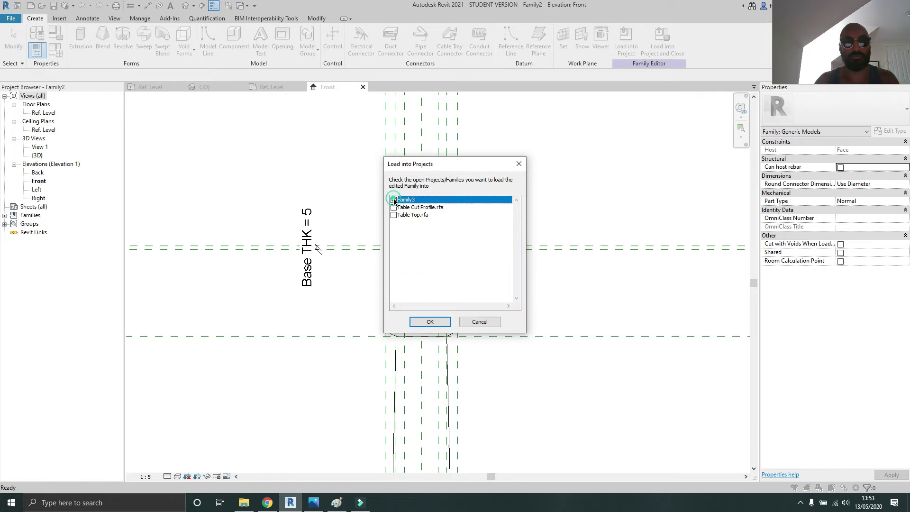
left_click(430, 322)
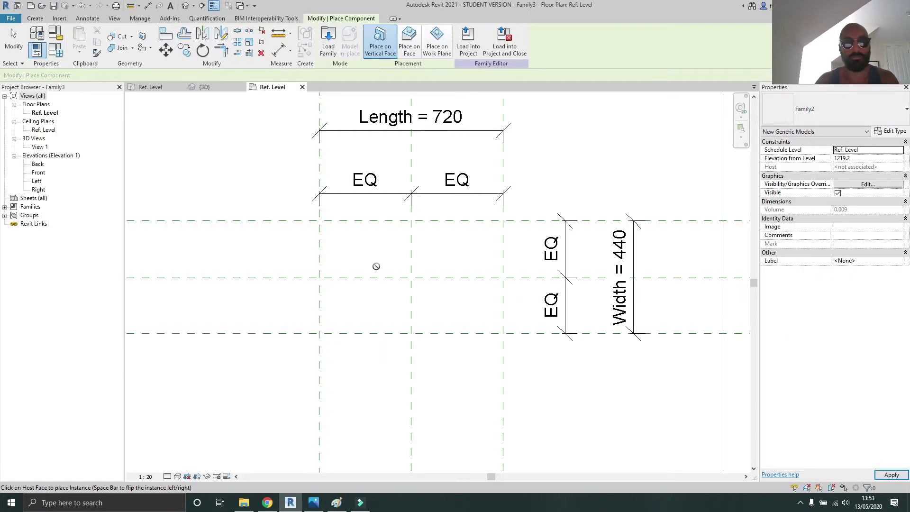
Step: Cancel the leg placement and move an outer vertical and an outer horizontal reference plane outwards to a Length of about 2320 mm and a Width of about 1200 mm
key("Escape")
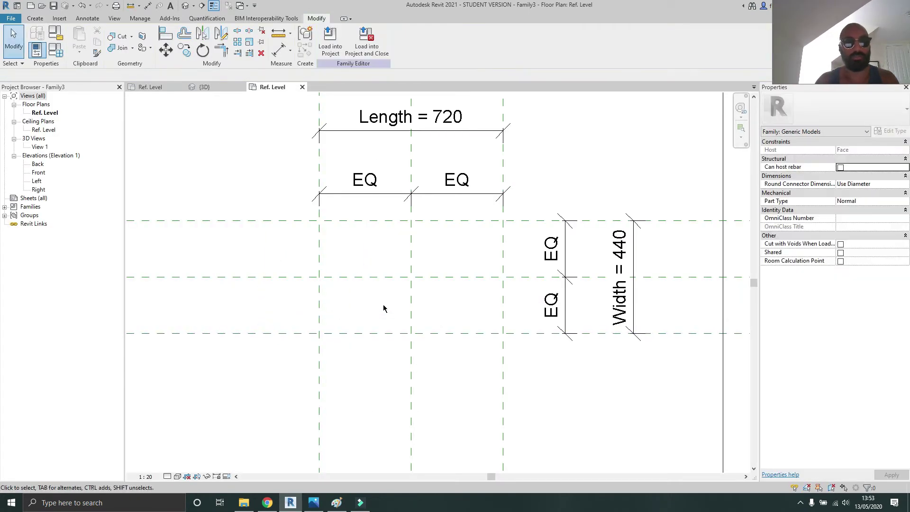
scroll(384, 308, "down", 4)
left_click(354, 321)
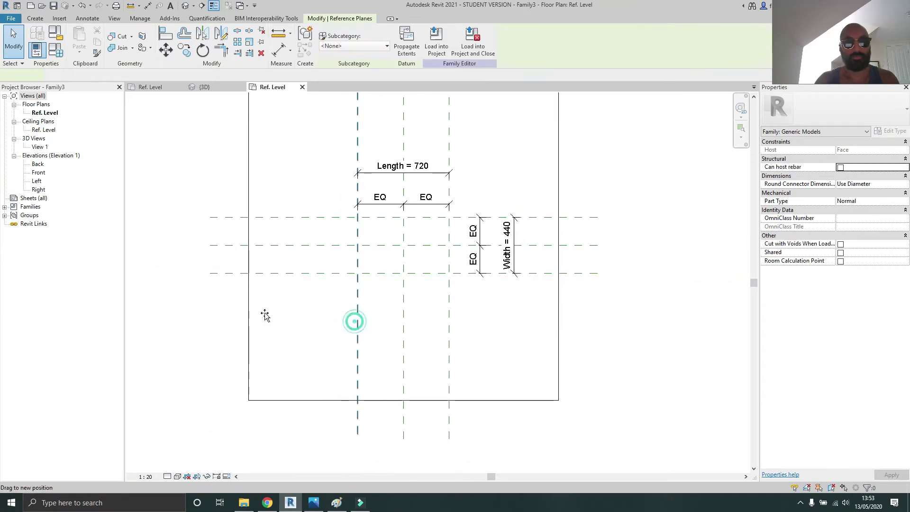
left_click_drag(265, 316, 255, 312)
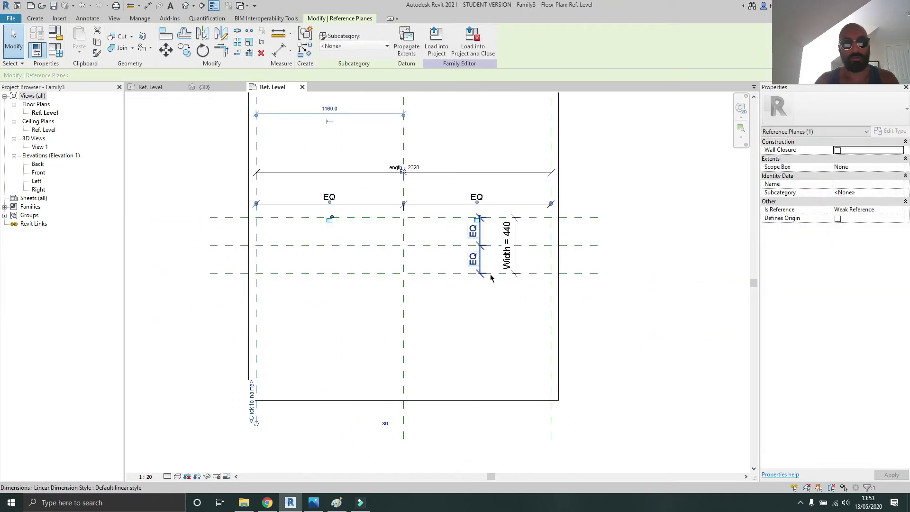
left_click_drag(532, 272, 529, 324)
left_click(370, 322)
middle_click_drag(219, 280, 264, 278)
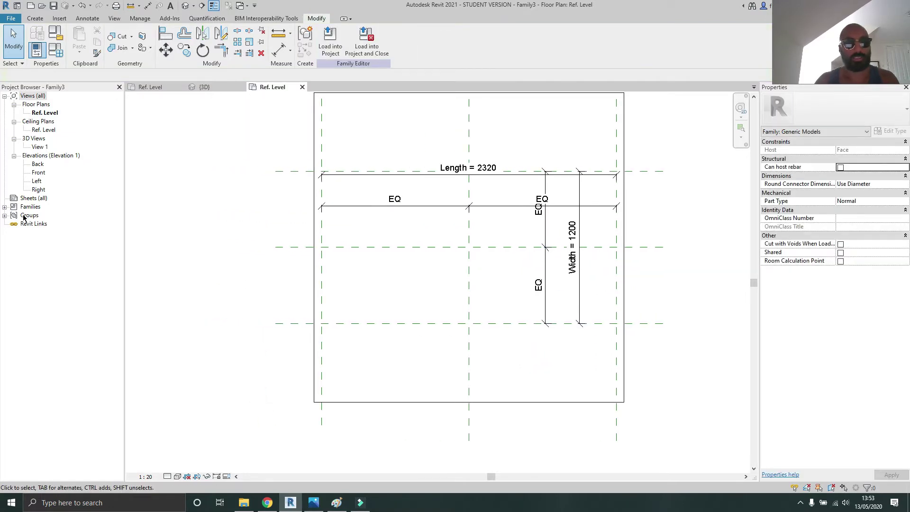
Step: Start an extrusion on the Ref. Level plan, pick the four outer reference planes as profile lines and lock the lines to them
left_click(35, 18)
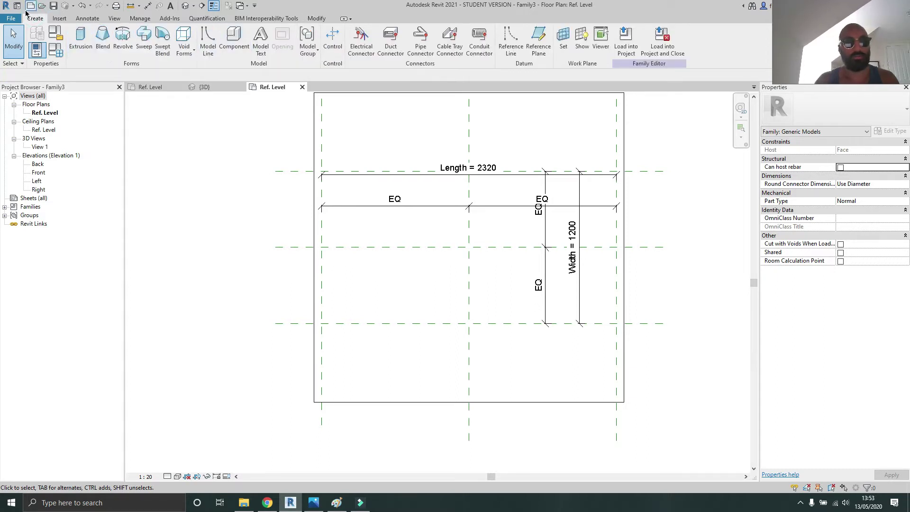
left_click(78, 37)
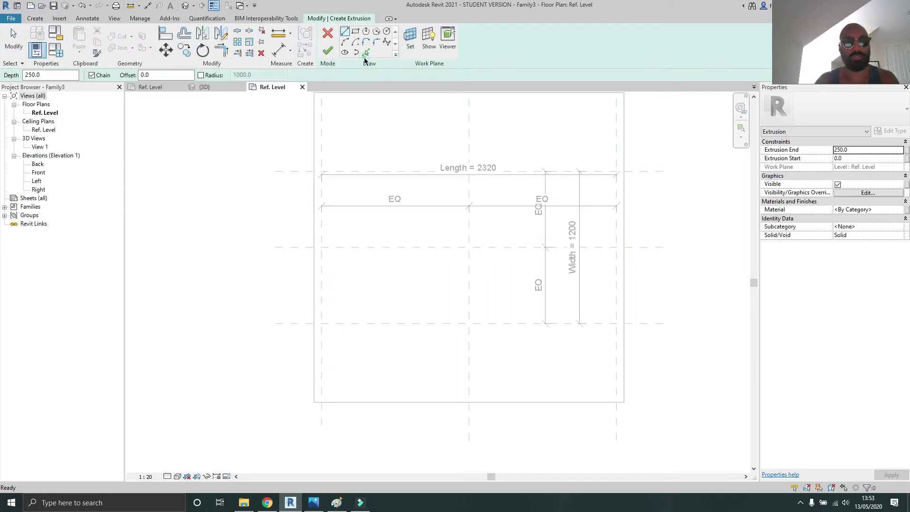
left_click(365, 53)
left_click(323, 222)
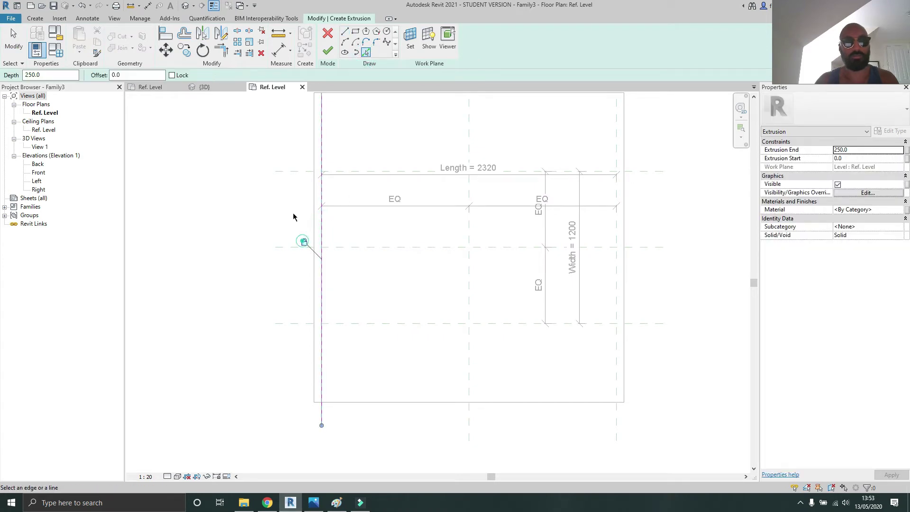
left_click(297, 172)
left_click(485, 154)
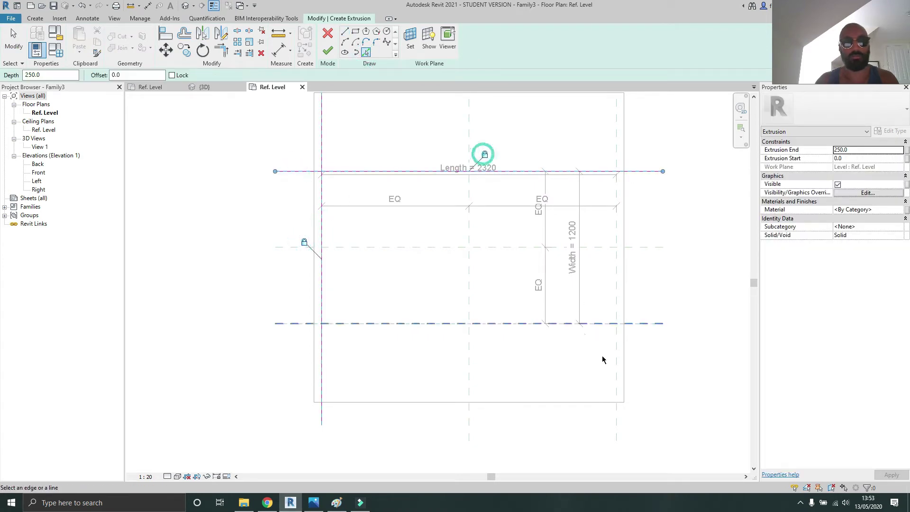
left_click(616, 366)
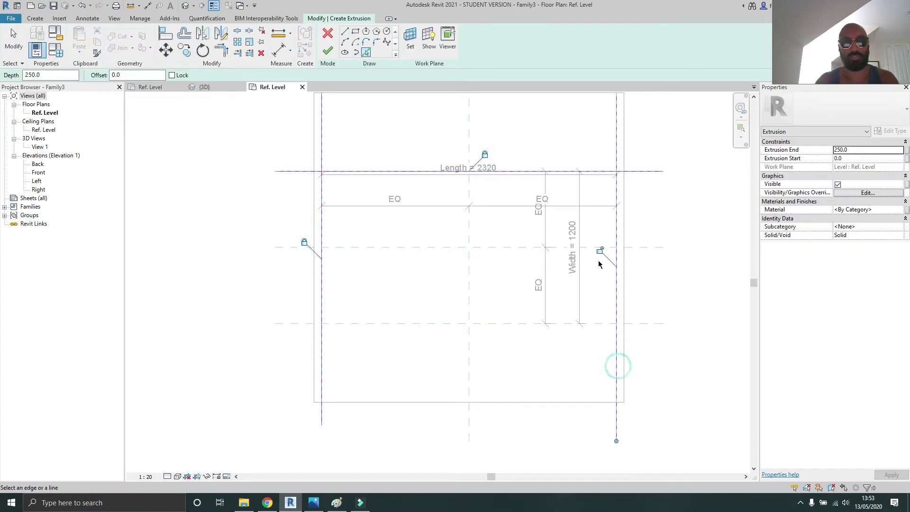
left_click(483, 322)
Step: Trim the four profile lines to each other so they form a closed rectangle between the outer reference planes
key("t")
key("r")
left_click(407, 321)
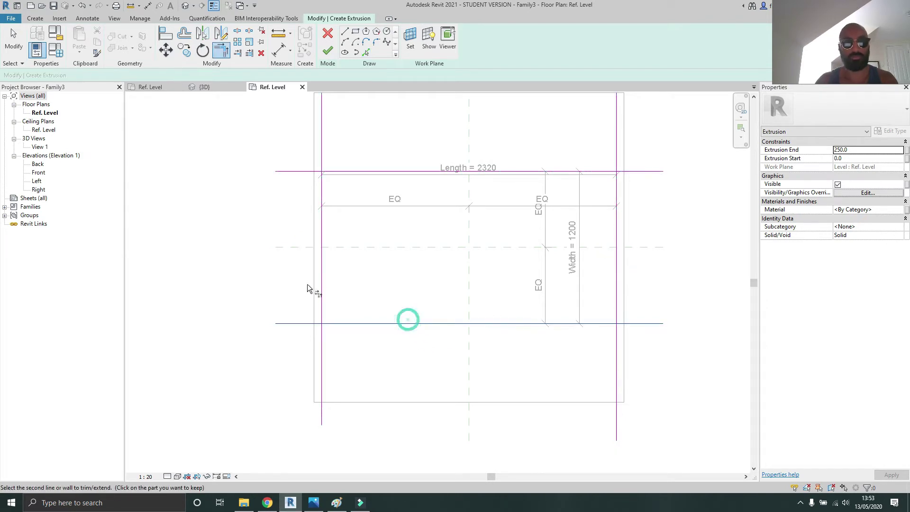
left_click(323, 280)
left_click(323, 206)
left_click(349, 171)
left_click(606, 170)
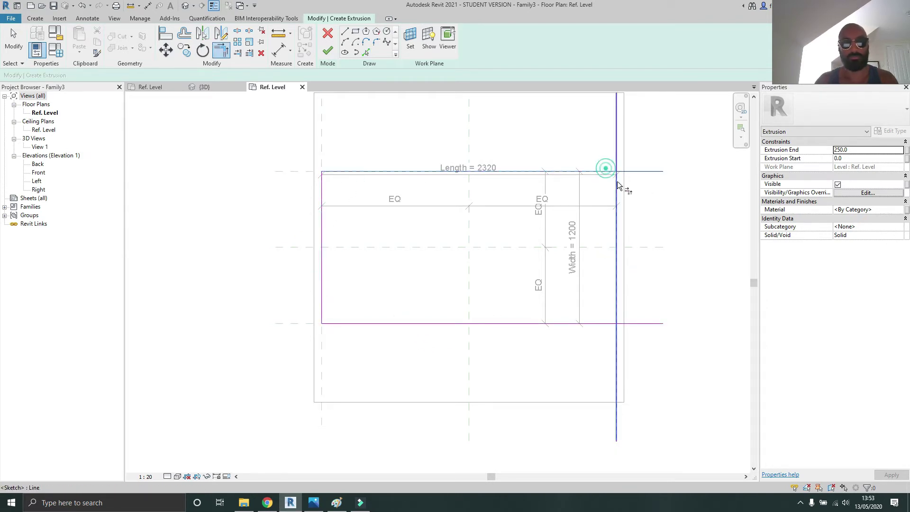
left_click(616, 303)
left_click(610, 324)
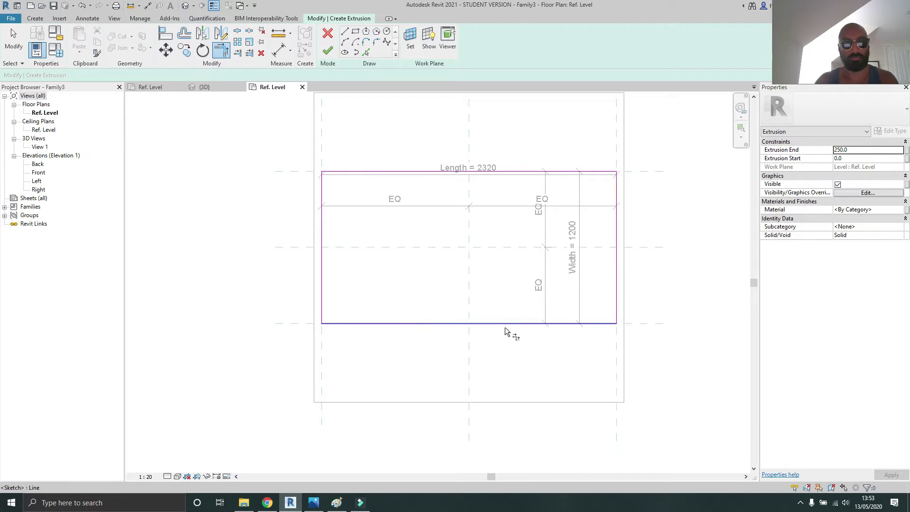
key("Escape")
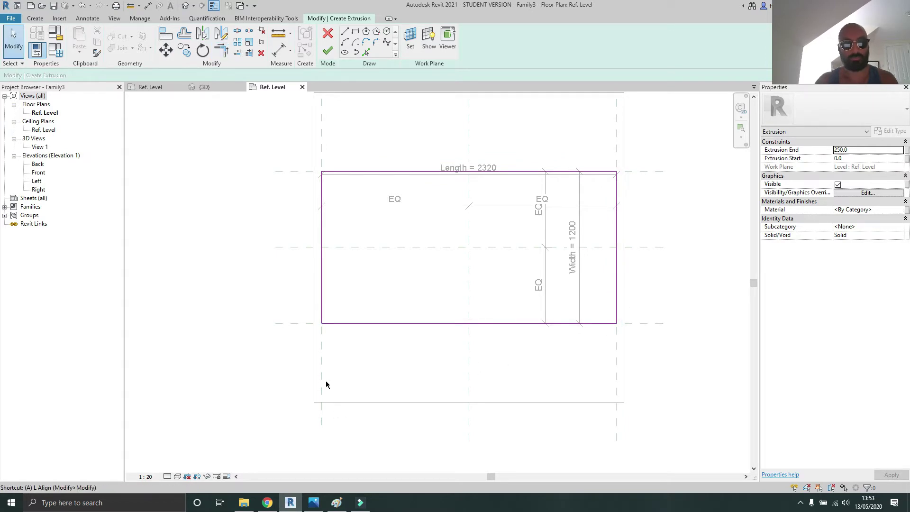
key("l")
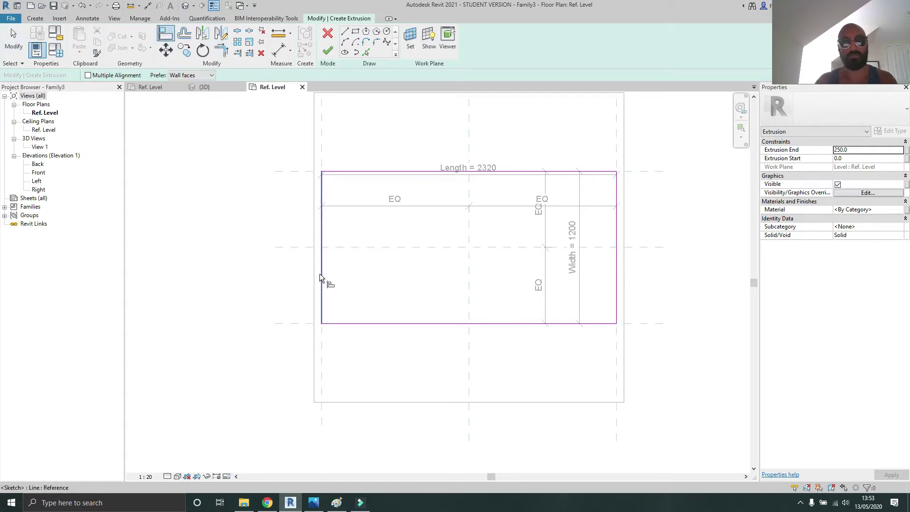
left_click(320, 352)
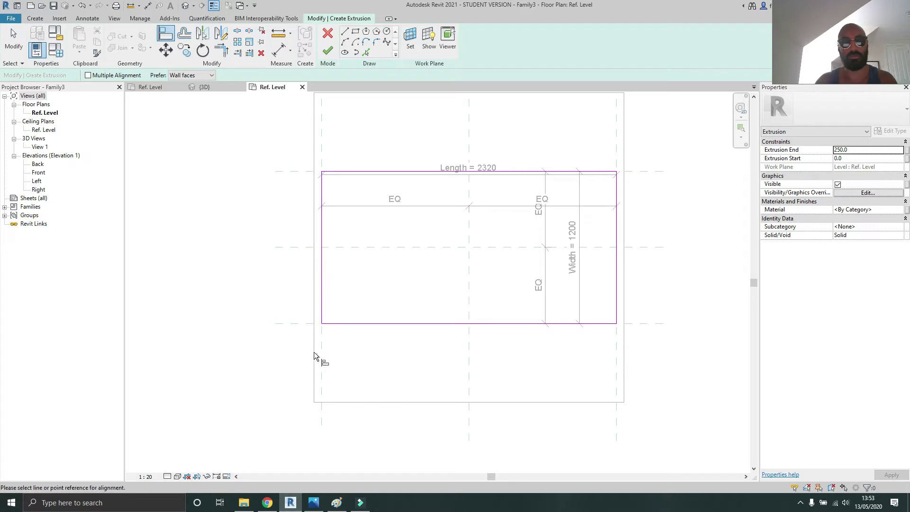
left_click(325, 282)
key("Escape")
left_click(399, 381)
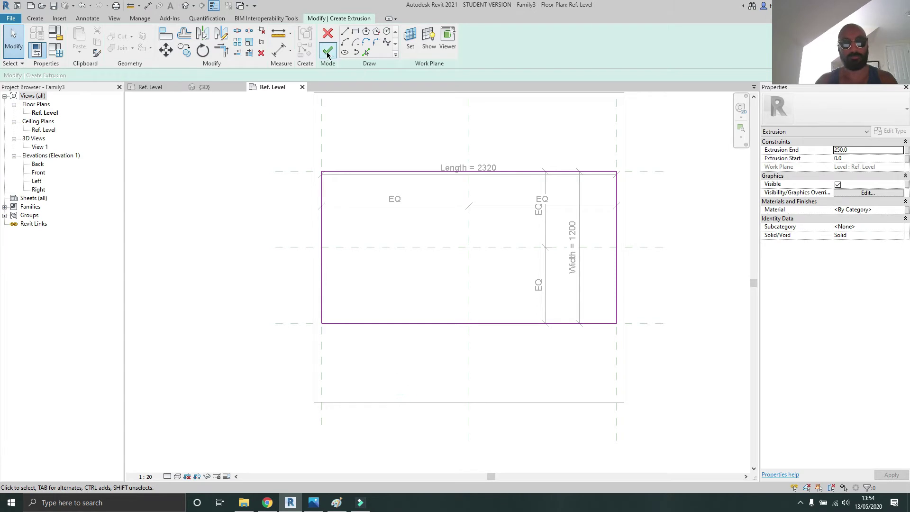
Step: Finish the rectangular extrusion and flex it by moving an outer vertical reference plane inwards to a Length of about 1880 mm
left_click(327, 51)
left_click(361, 353)
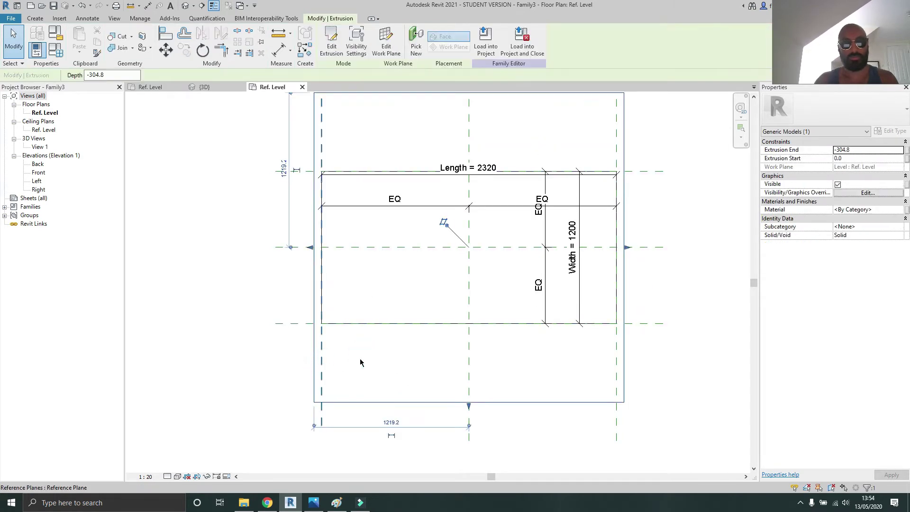
left_click_drag(324, 359, 349, 356)
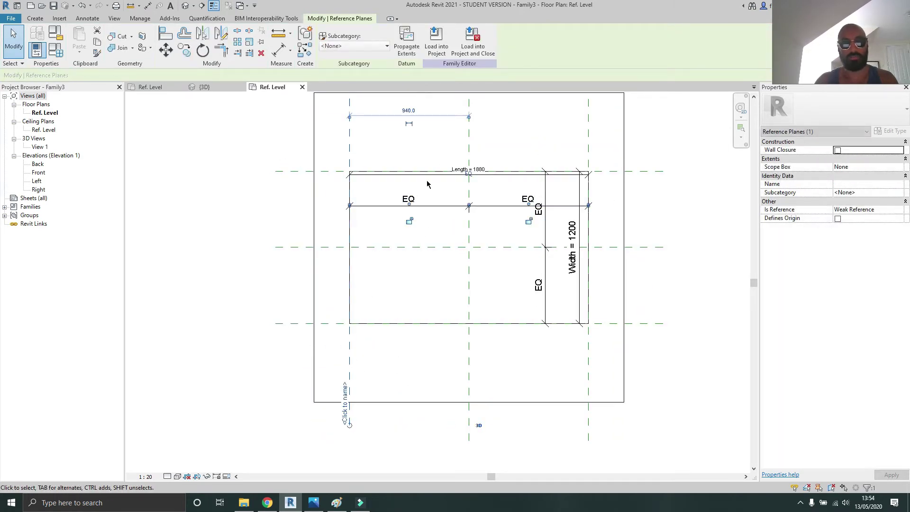
Step: Move the EQ dimension line of the vertical planes clear above the rectangle and the Length dimension
left_click(426, 178)
left_click_drag(432, 208, 430, 119)
mouse_move(431, 124)
middle_mouse_down()
mouse_move(440, 177)
mouse_move(432, 183)
middle_mouse_up()
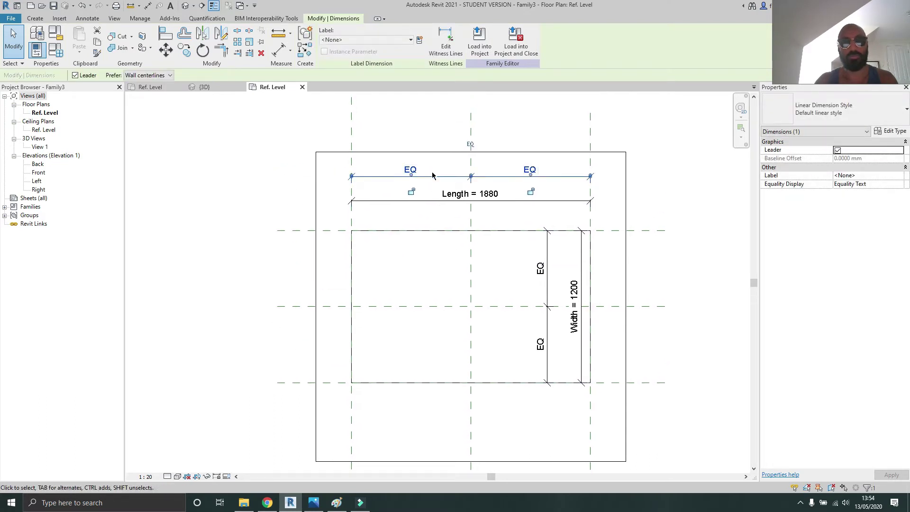
left_click_drag(432, 175, 433, 166)
Step: Set the scale of the Ref. Level plan view to 1:5
left_click(145, 476)
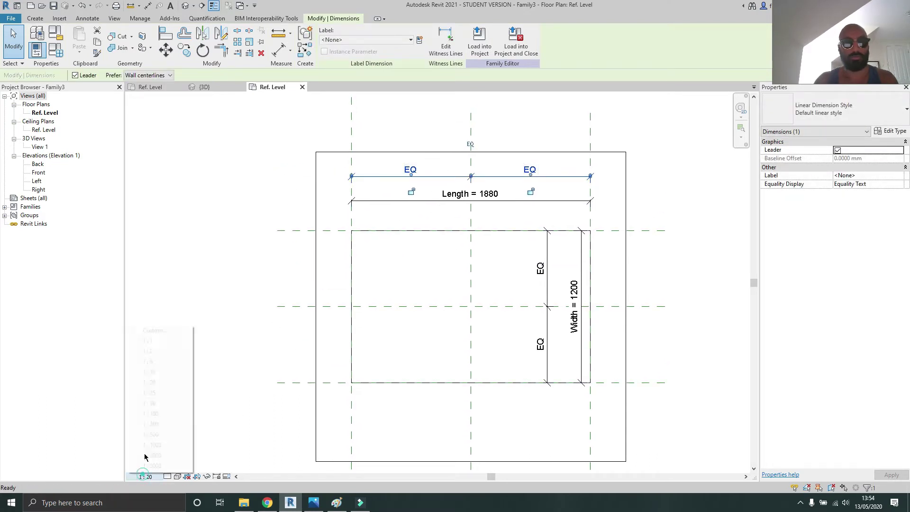
left_click(153, 364)
left_click(253, 319)
middle_click_drag(477, 313, 445, 292)
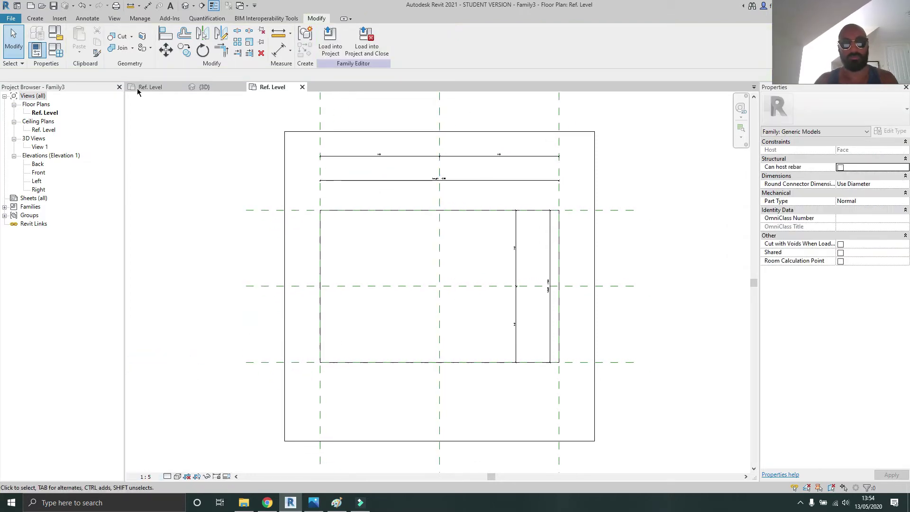
Step: In the Front elevation, draw a horizontal reference plane just above the extrusion's top, about 260 mm above Ref. Level
left_click(185, 7)
double_click(38, 180)
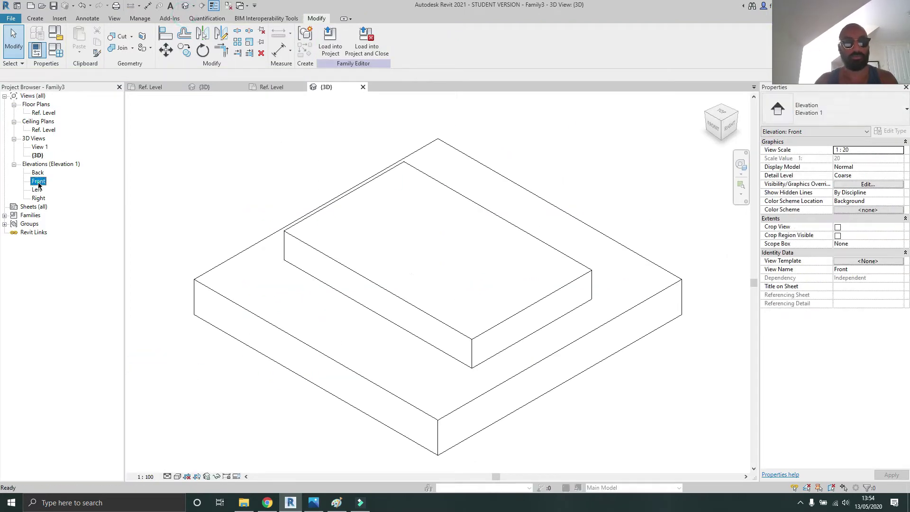
scroll(337, 332, "up", 2)
left_click(331, 298)
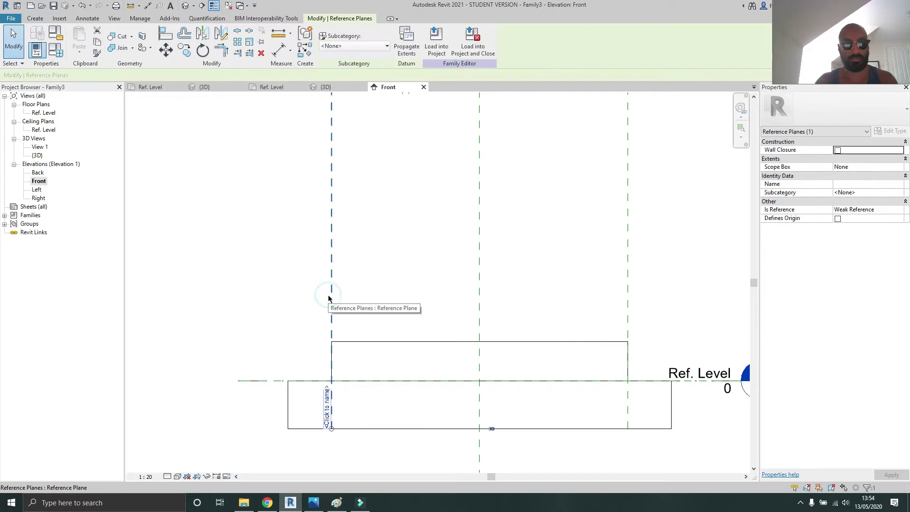
key("r")
key("p")
scroll(236, 341, "up", 1)
left_click(236, 341)
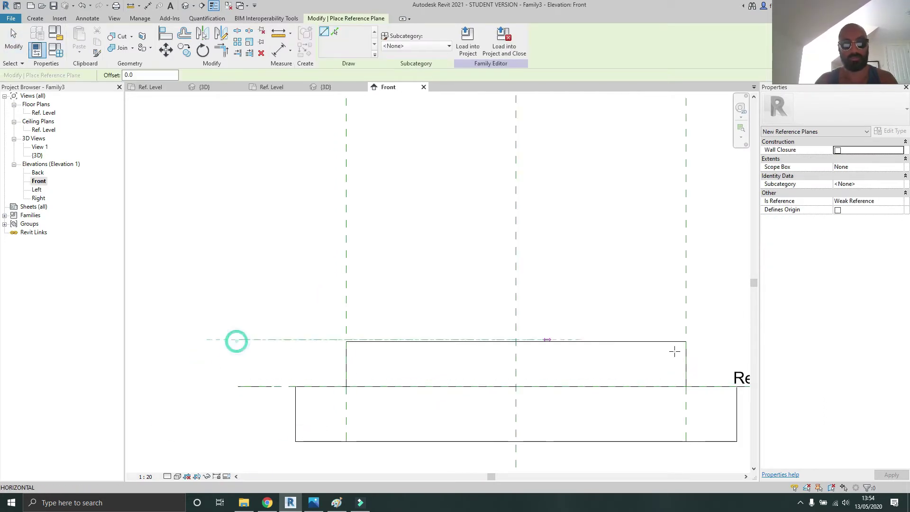
middle_click_drag(696, 351, 559, 321)
left_click(677, 309)
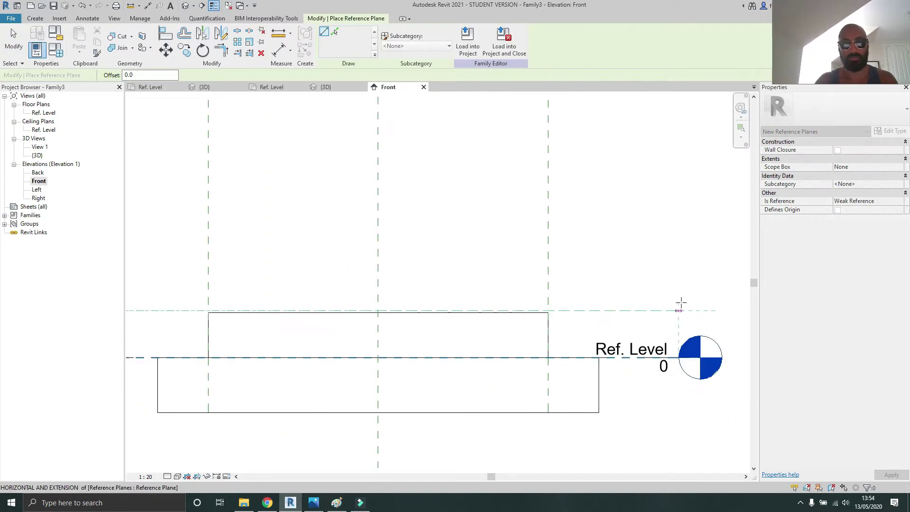
key("Escape")
Step: Place an aligned dimension between Ref. Level and the new horizontal reference plane, beside the extrusion
key("d")
key("i")
scroll(189, 353, "down", 1)
middle_click_drag(171, 358, 379, 309)
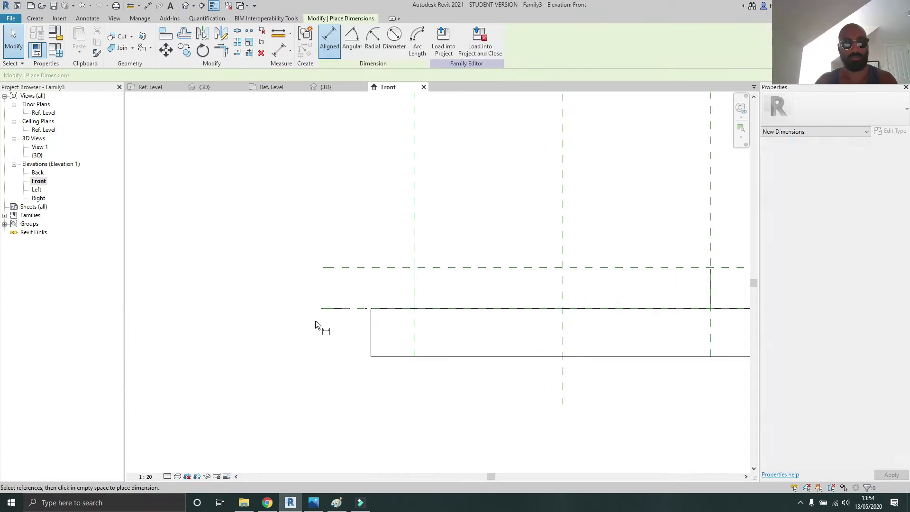
left_click(345, 309)
left_click(348, 267)
left_click(317, 283)
key("Escape")
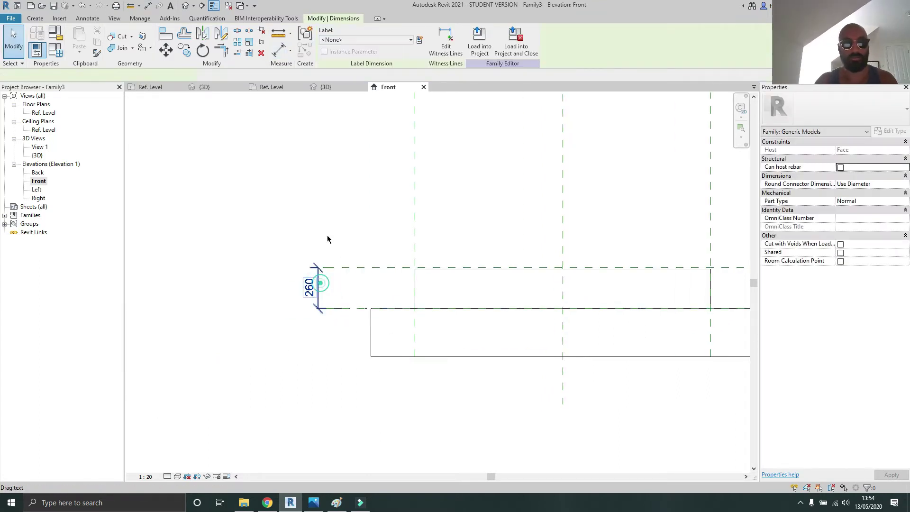
Step: Label the height dimension with a new type parameter THK grouped under Dimensions
left_click(423, 40)
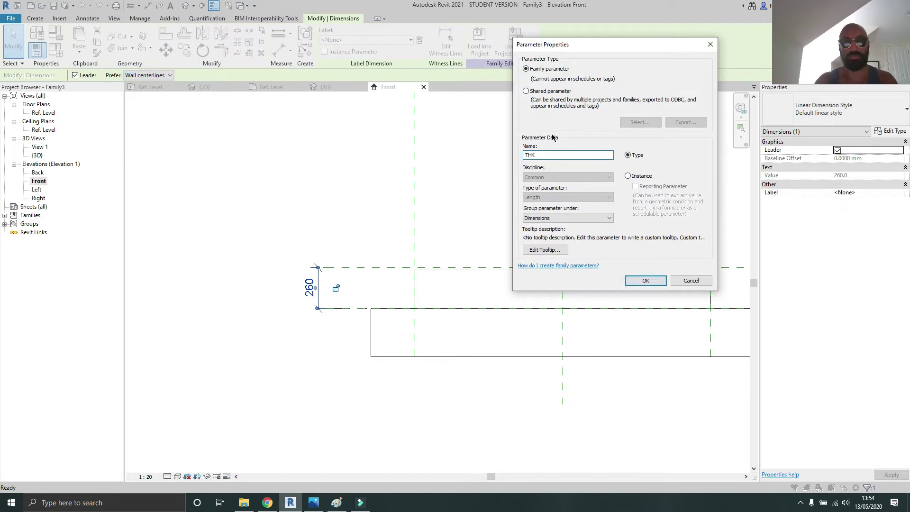
left_click(635, 278)
left_click(497, 201)
Step: Stretch the extrusion's top face up to the horizontal reference plane and lock it there
middle_click_drag(469, 195, 424, 180)
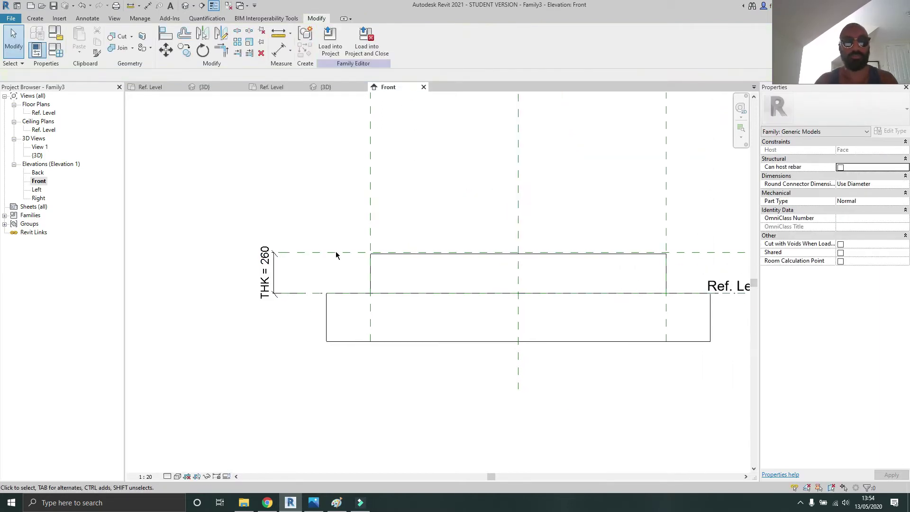
left_click(417, 255)
mouse_move(518, 251)
left_mouse_down()
mouse_move(522, 260)
mouse_move(521, 253)
left_mouse_up()
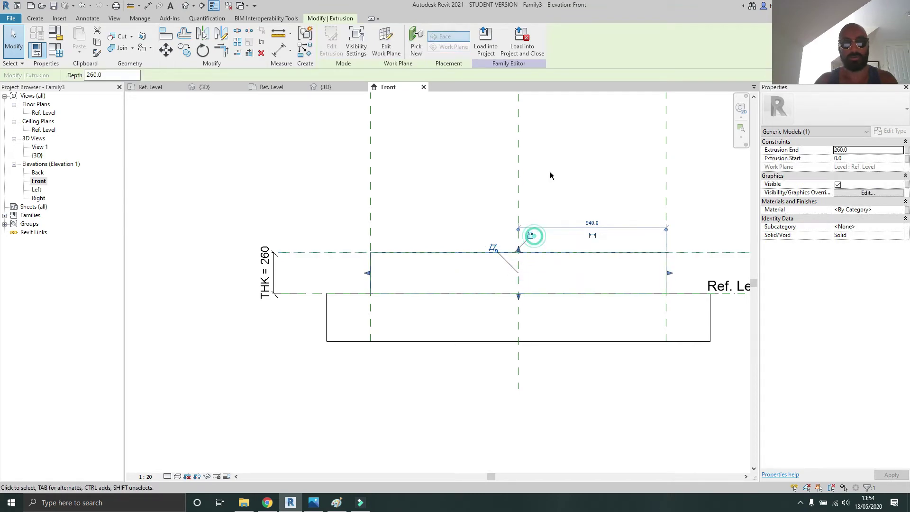
left_click(311, 257)
Step: Open the 3D view and set its visual style to Realistic, viewing the block from its right side
left_click(185, 6)
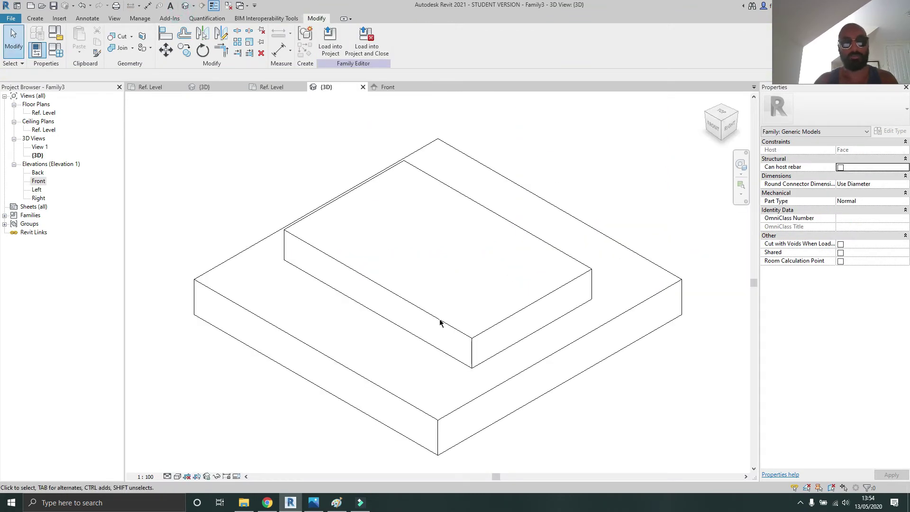
left_click(169, 476)
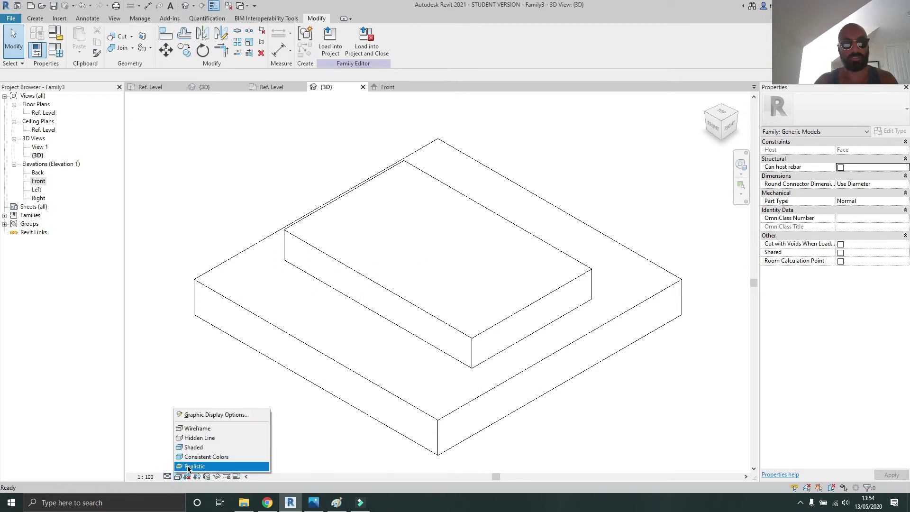
left_click(195, 466)
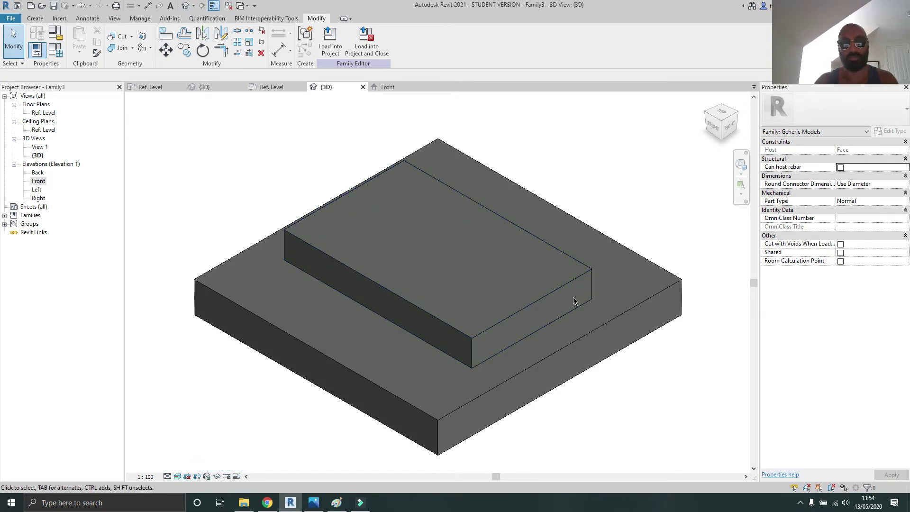
middle_click_drag(636, 277, 535, 284, "shift")
Step: Associate the tabletop extrusion's material with a new type parameter named Material, grouped under Materials and Finishes
left_click(512, 269)
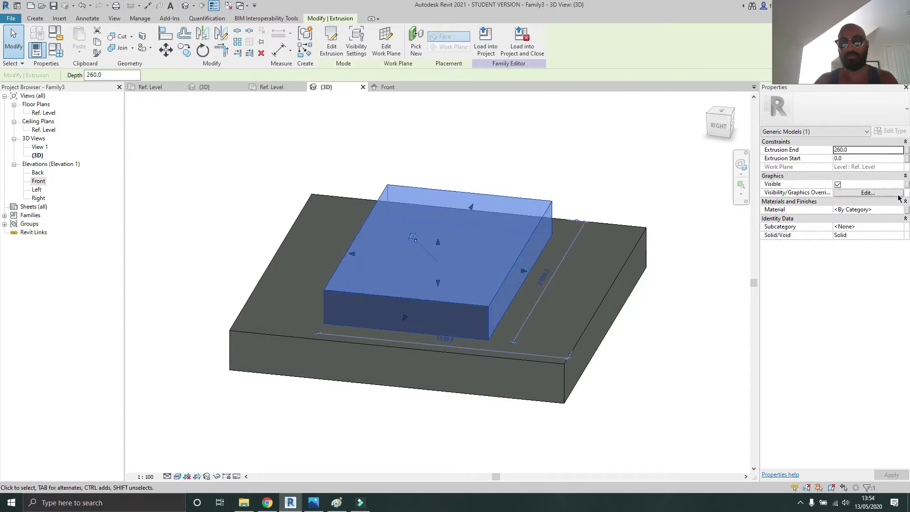
left_click(906, 209)
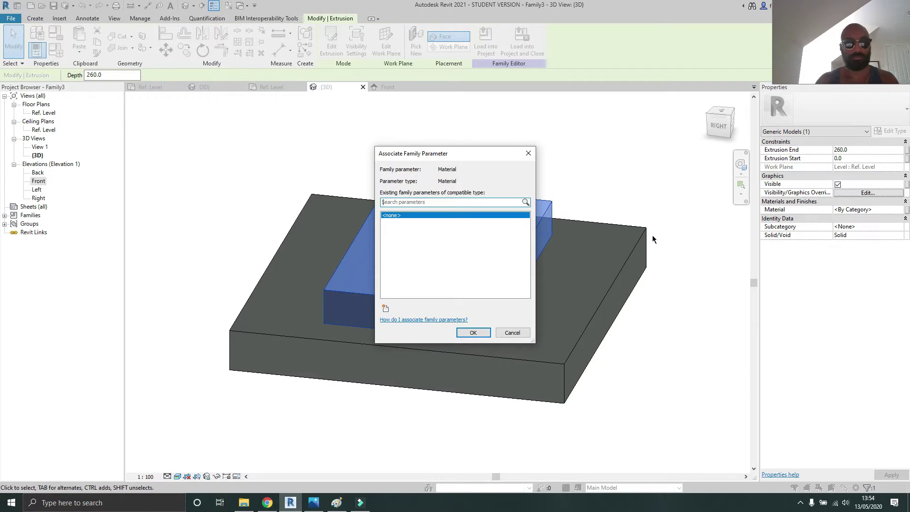
left_click(386, 308)
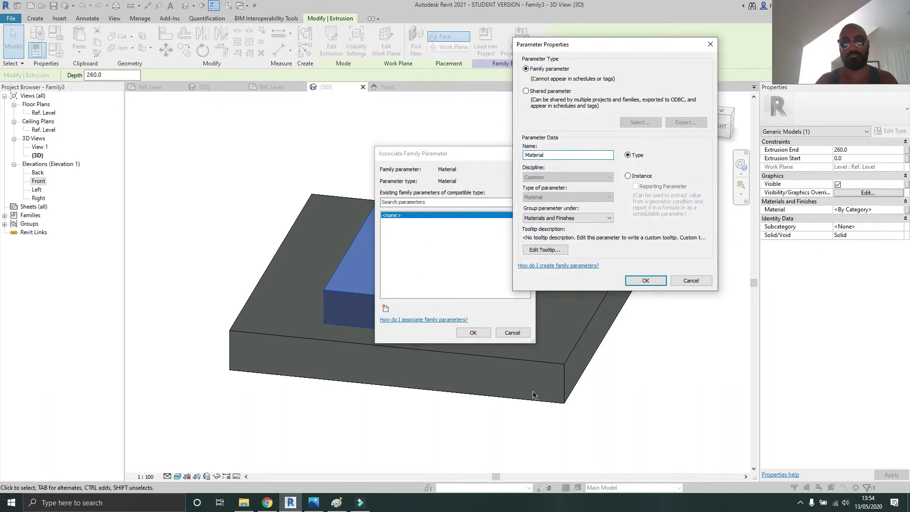
left_click(639, 283)
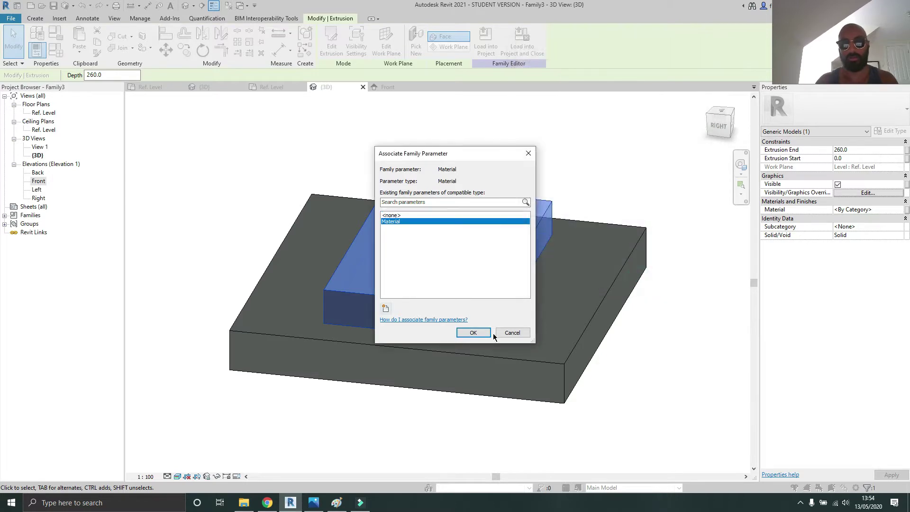
left_click(475, 333)
left_click(448, 153)
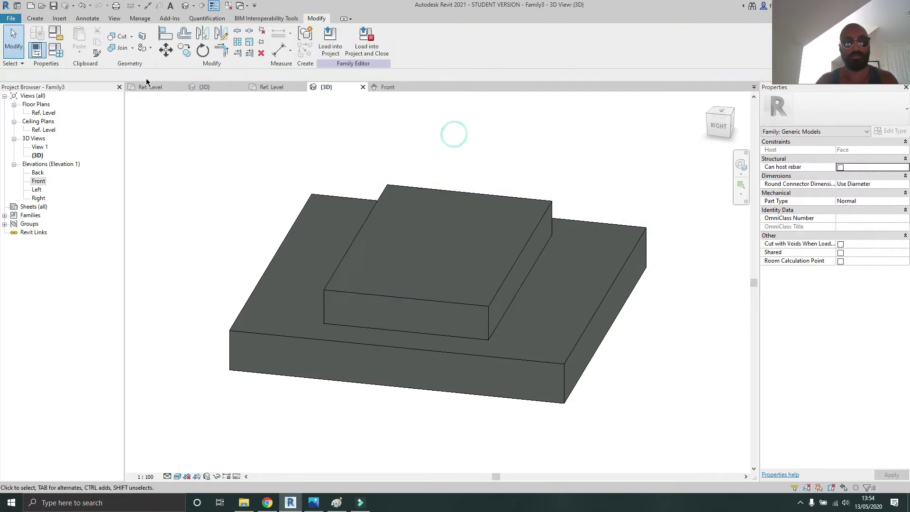
Step: Assign Cherry Wood to the Material family parameter and make its shading use the render appearance
left_click(55, 50)
left_click(753, 160)
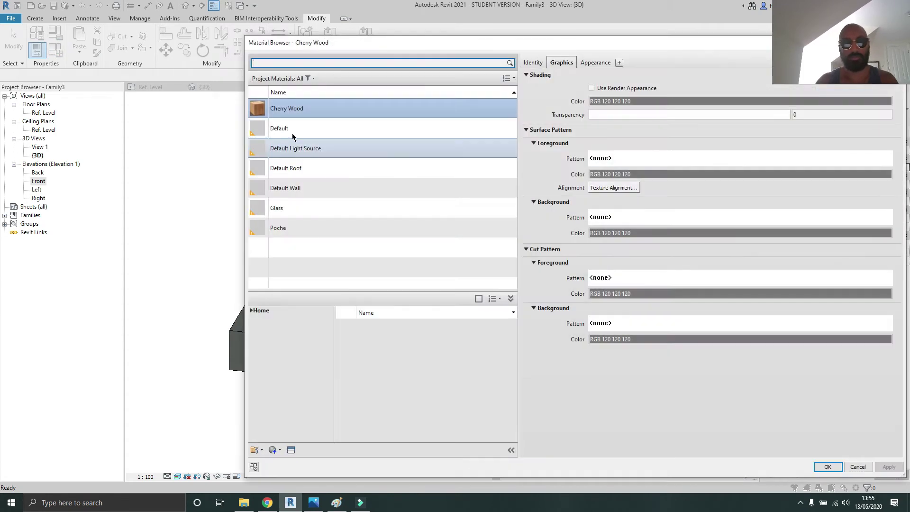
left_click(296, 108)
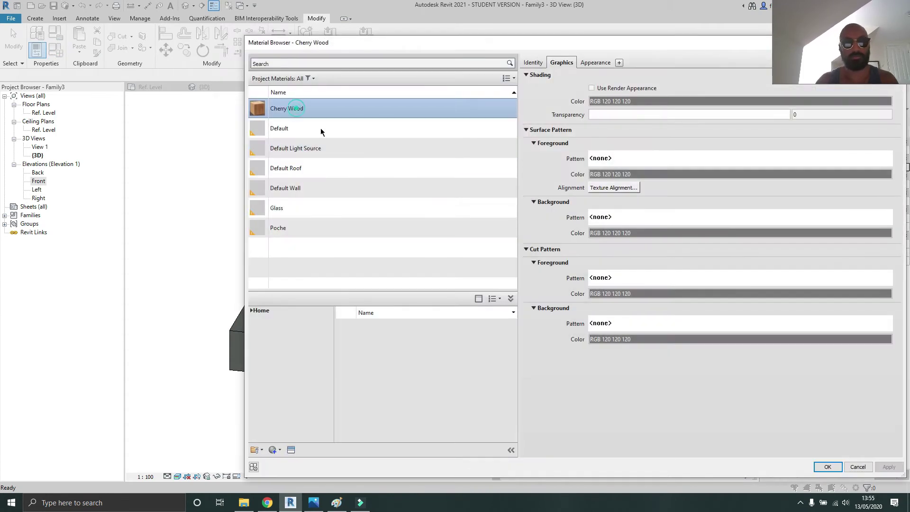
left_click(827, 466)
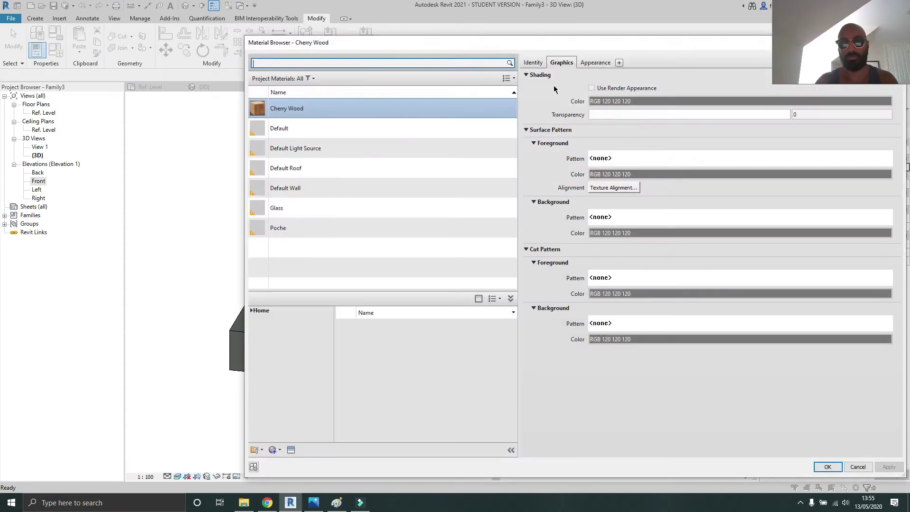
left_click(592, 88)
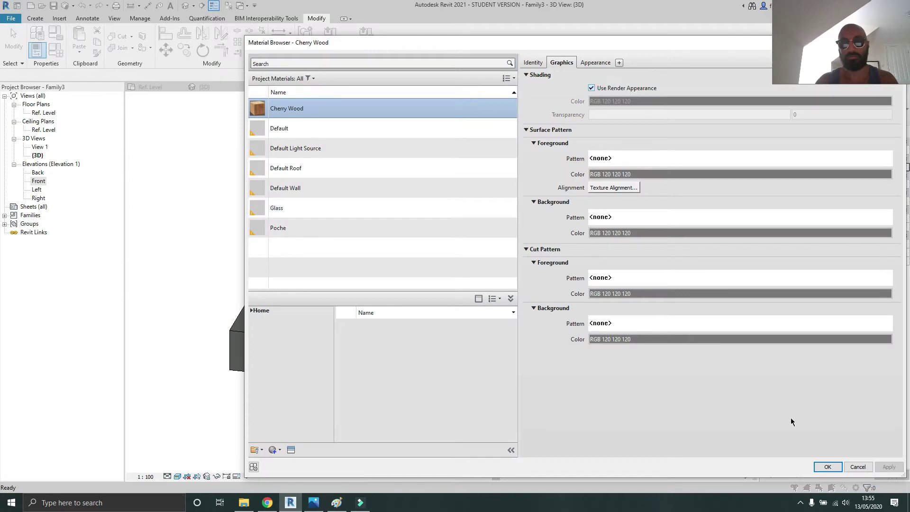
left_click(534, 62)
left_click(588, 62)
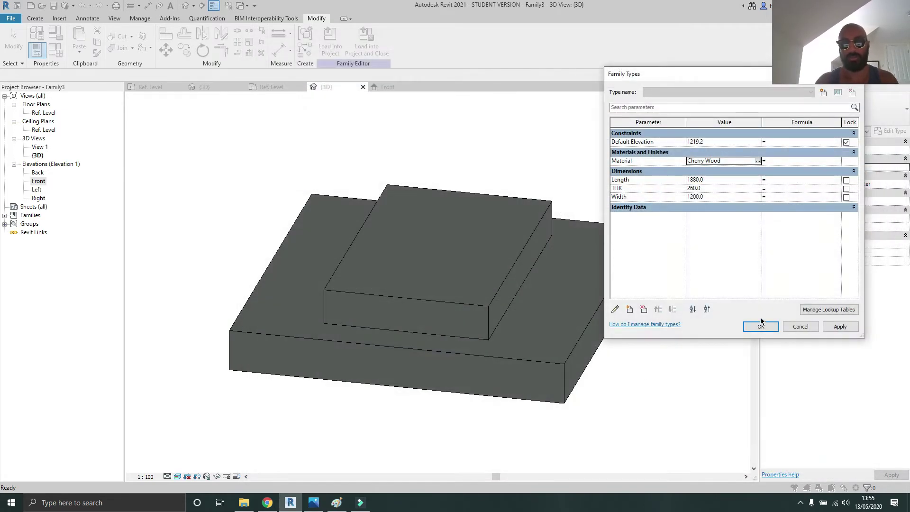
left_click(760, 326)
Step: Set the THK family parameter to 50 and apply it to the tabletop
middle_click_drag(668, 386, 178, 294, "shift")
left_click(56, 52)
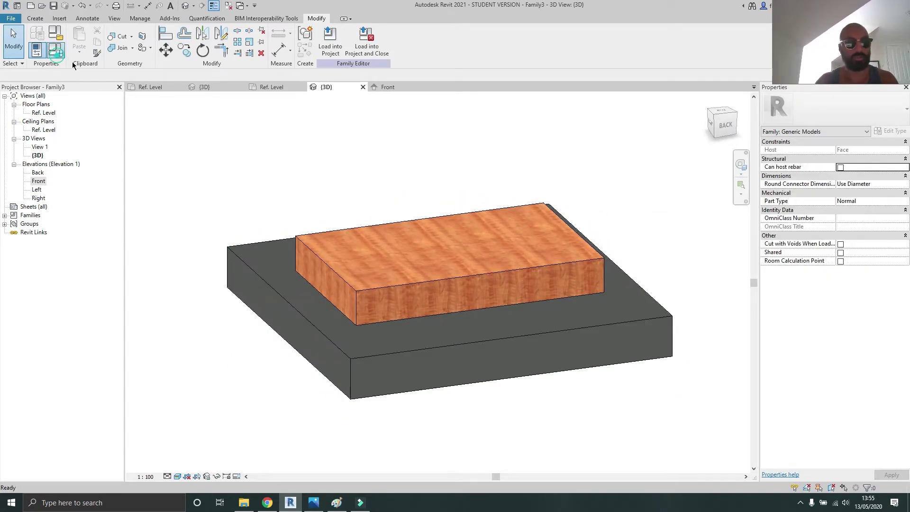
left_click(729, 189)
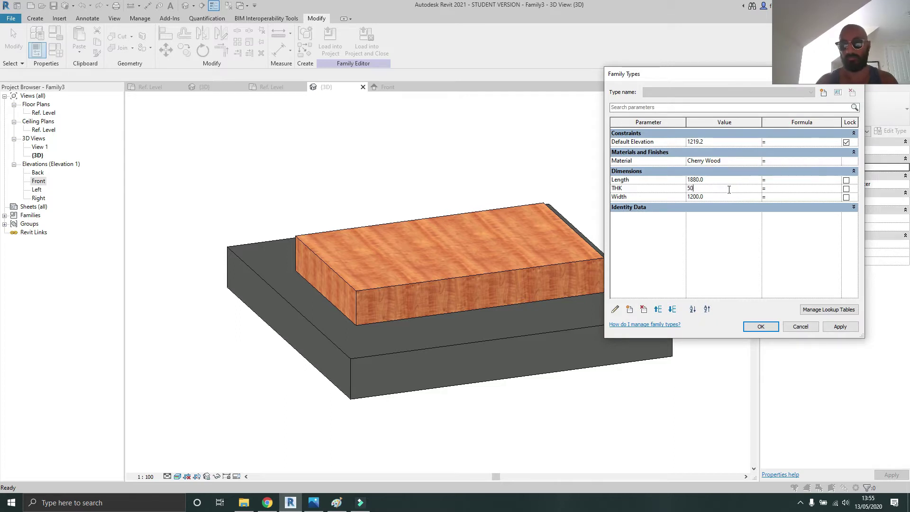
type("50")
left_click(830, 325)
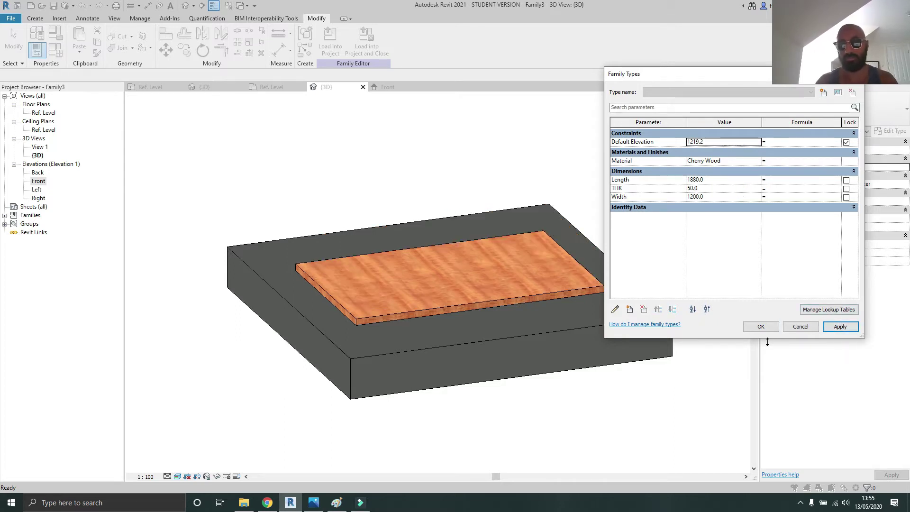
left_click(761, 326)
Step: Compare the tabletop with the reference photo of the dining table, examining its corner and edge details closely
middle_click_drag(223, 366, 442, 323, "shift")
scroll(414, 334, "up", 2)
middle_click_drag(289, 347, 445, 327, "shift")
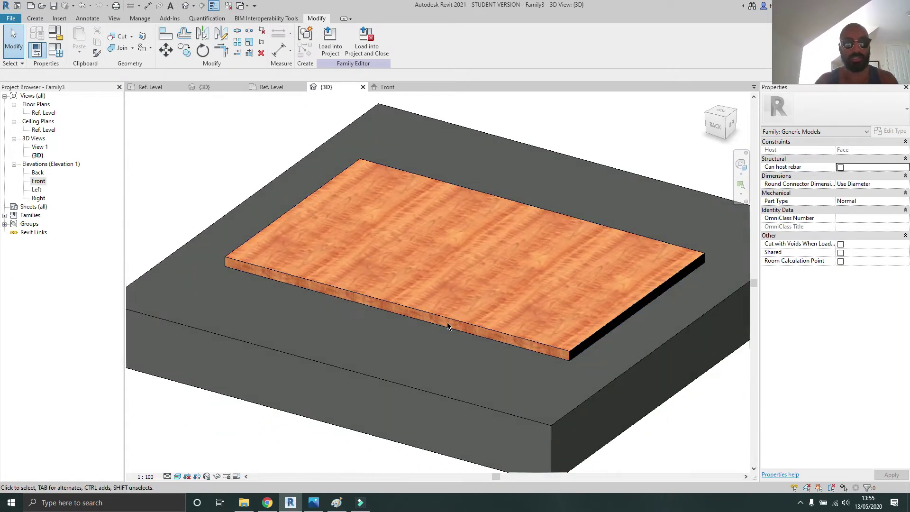
left_click(321, 504)
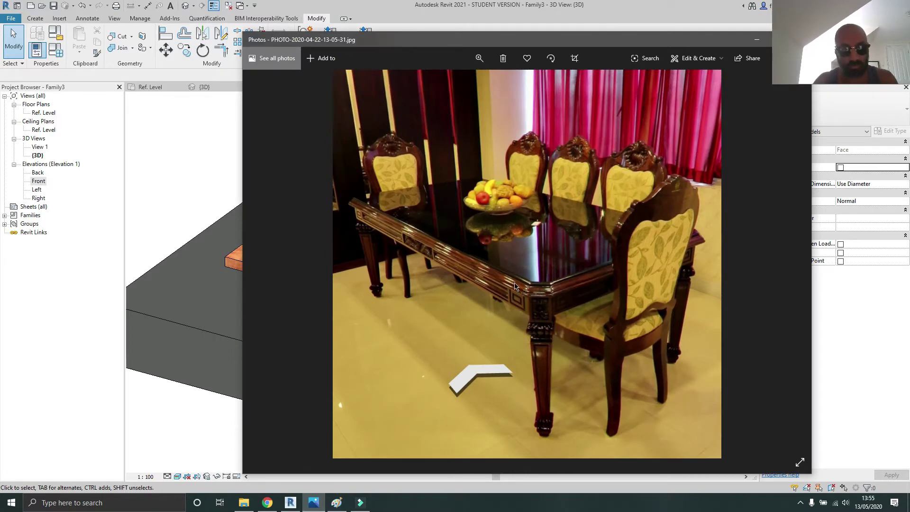
scroll(515, 286, "up", 4)
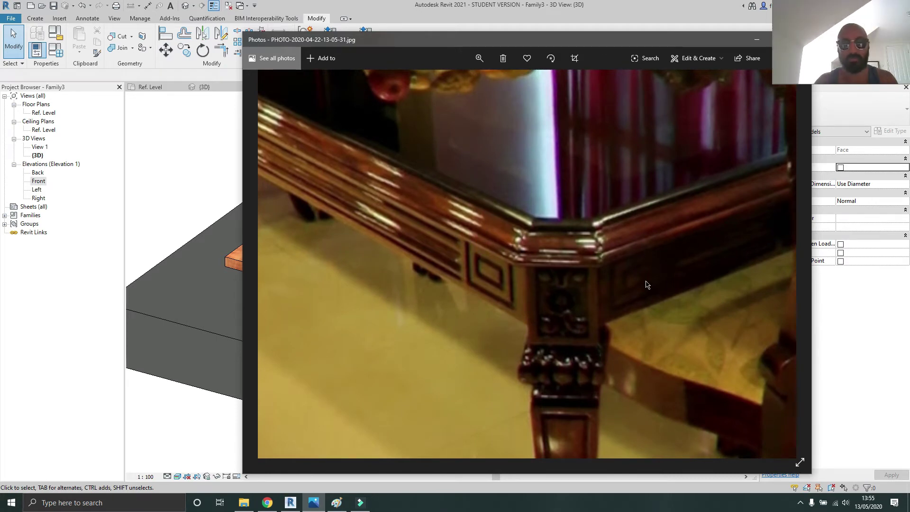
left_click(756, 39)
Step: Open the Ref. Level floor plan and get a closer view of the tabletop outline
middle_click_drag(510, 342, 317, 351, "shift")
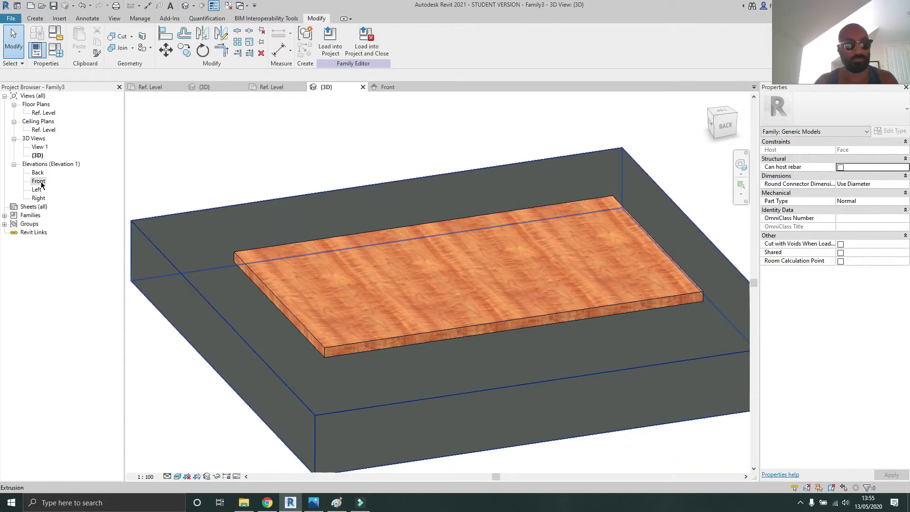
double_click(42, 114)
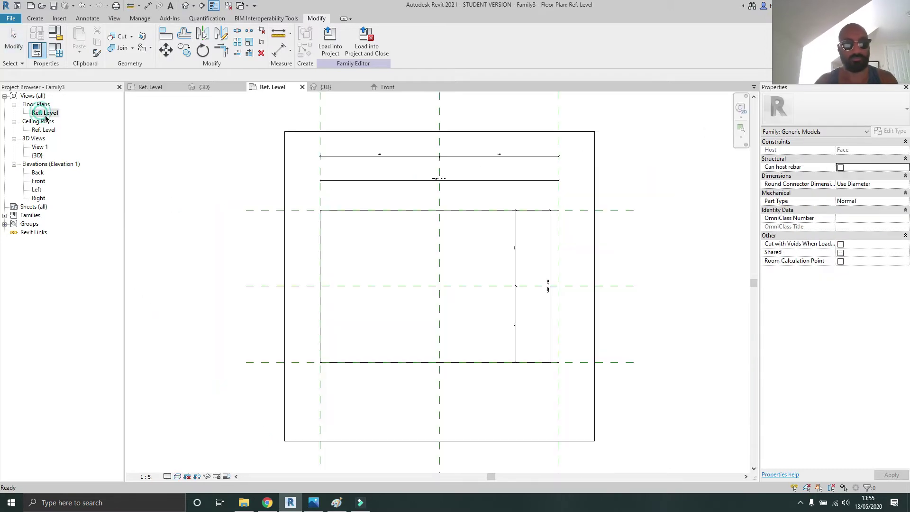
scroll(348, 360, "up", 2)
double_click(348, 361)
scroll(337, 363, "up", 1)
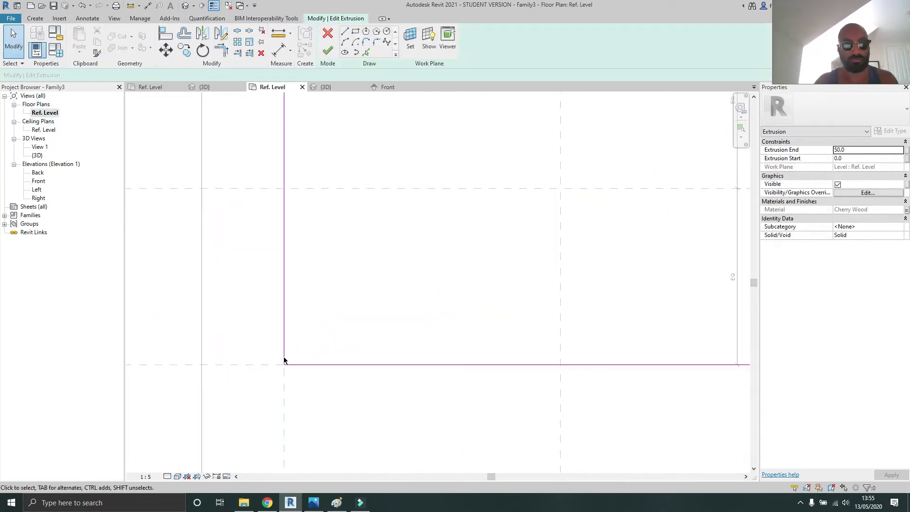
left_click(344, 42)
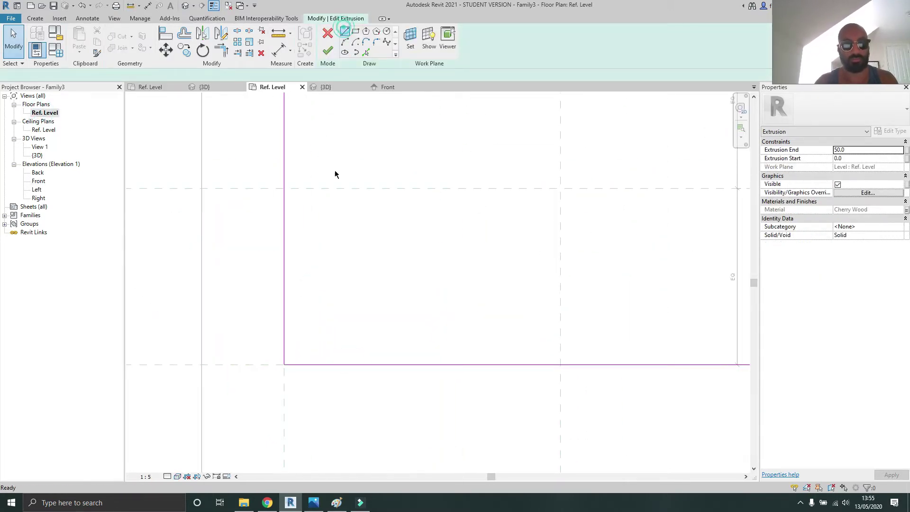
key("Escape")
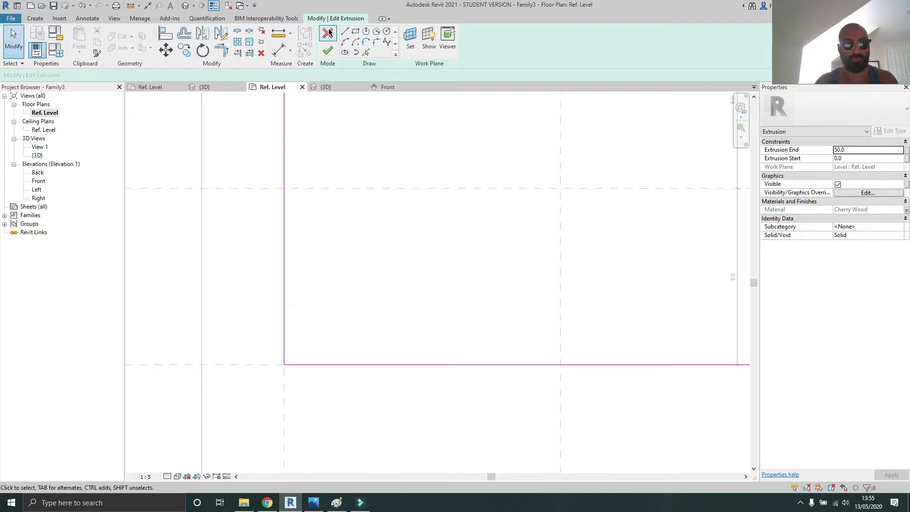
left_click(328, 33)
Step: Draw short vertical and horizontal reference planes crossing inside the tabletop's lower-left corner, the horizontal one about 472 mm from the center plane
left_click(302, 402)
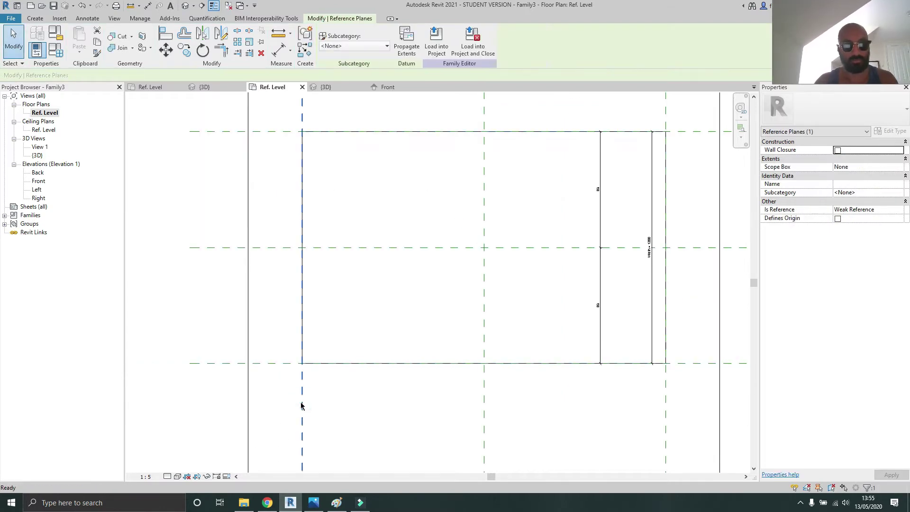
key("r")
key("p")
scroll(309, 382, "up", 1)
left_click(337, 408)
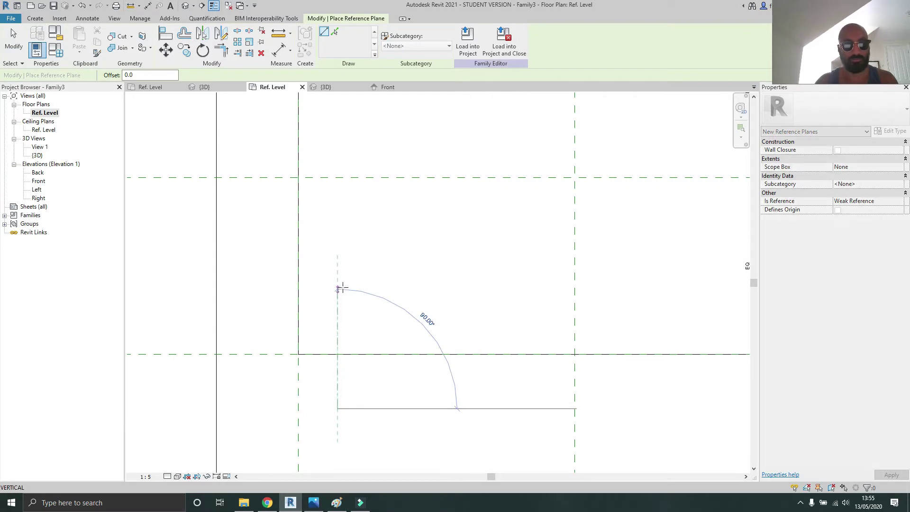
left_click(338, 284)
left_click(182, 316)
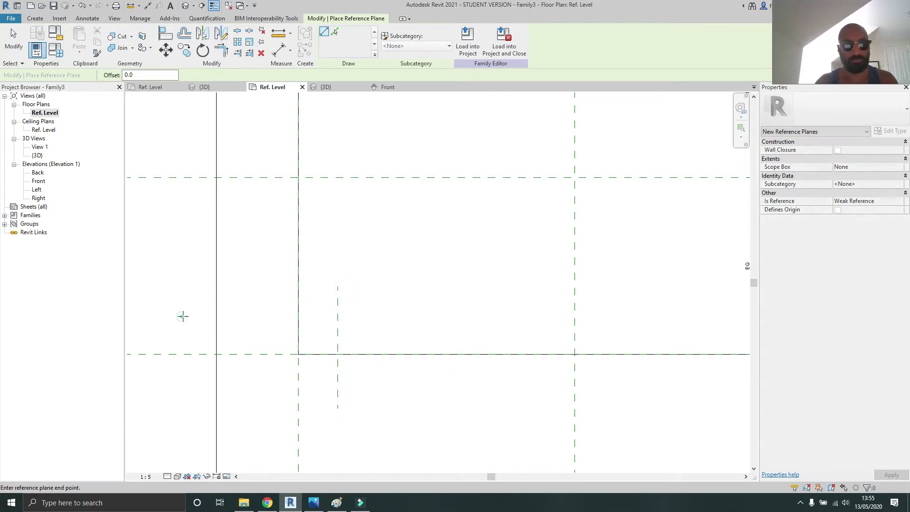
left_click(386, 316)
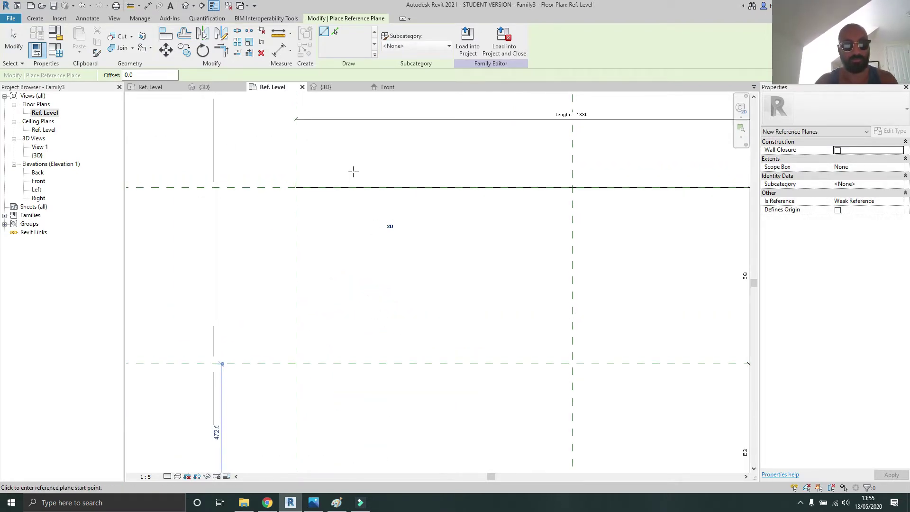
Step: Draw short vertical and horizontal reference planes that cross just inside the tabletop's upper-left corner
middle_click_drag(353, 171, 321, 294)
scroll(315, 285, "down", 2)
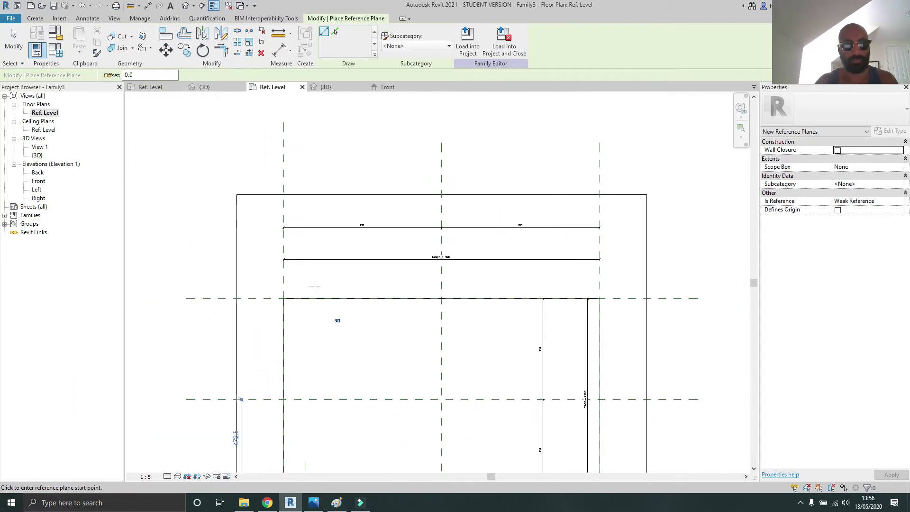
scroll(311, 282, "up", 2)
left_click(311, 275)
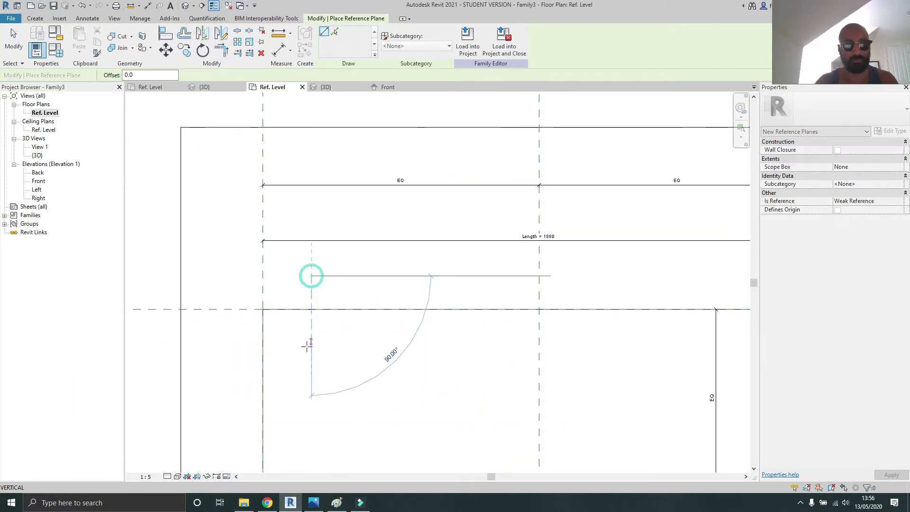
left_click(311, 371)
left_click(211, 351)
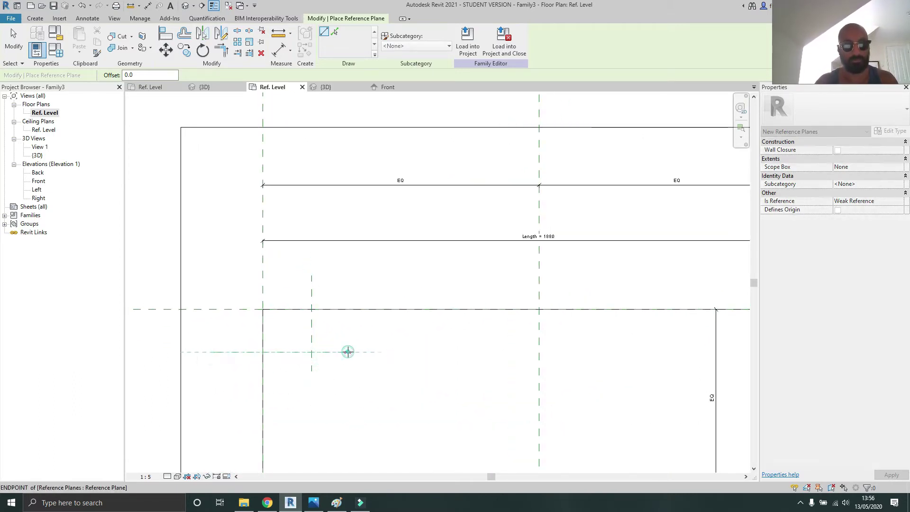
Step: Draw reference planes crossing inside the tabletop's upper-right corner, about 126 mm from the right edge and about 104 mm from the upper edge
scroll(349, 351, "down", 2)
middle_click_drag(532, 351, 384, 268)
left_click(384, 268)
scroll(384, 268, "up", 2)
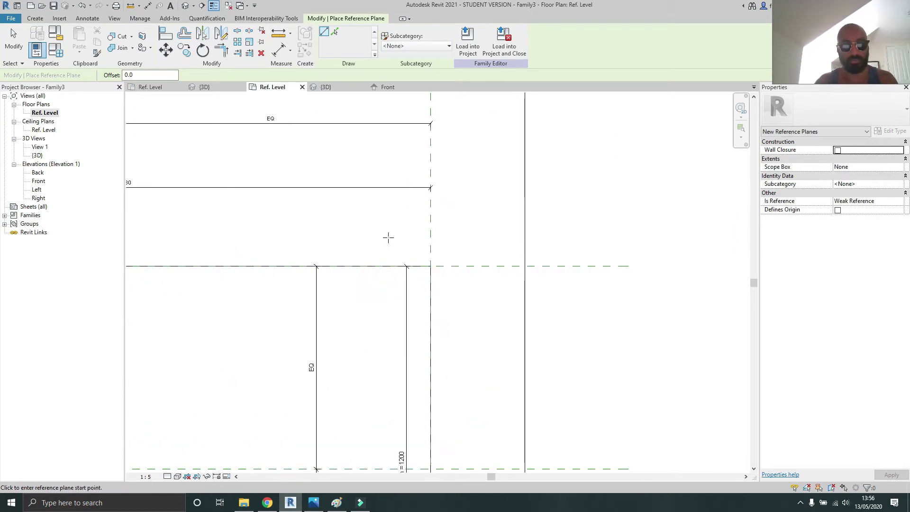
left_click(387, 237)
left_click(383, 315)
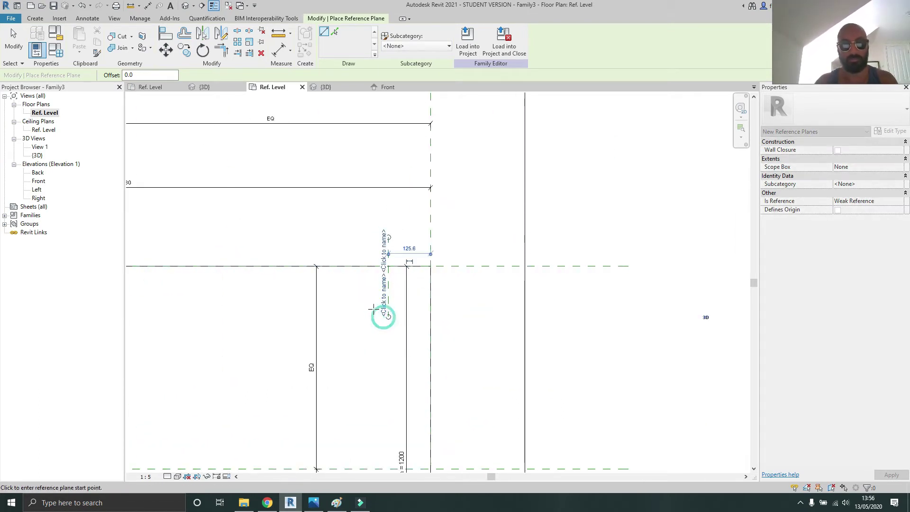
left_click(368, 301)
left_click(464, 301)
scroll(464, 300, "down", 3)
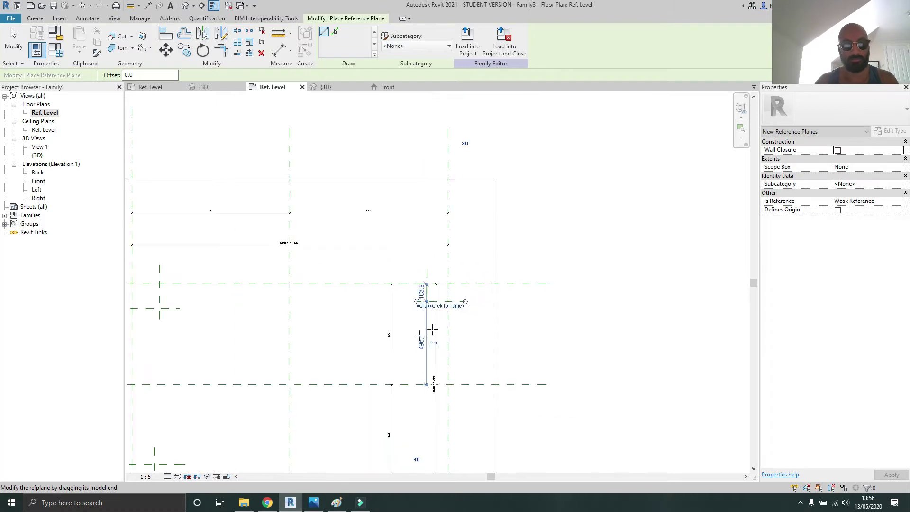
key("Escape")
key("Escape")
Step: Draw reference planes crossing inside the tabletop's lower-right corner, about 186 mm from the right edge and about 160 mm from the lower edge
scroll(489, 413, "up", 3)
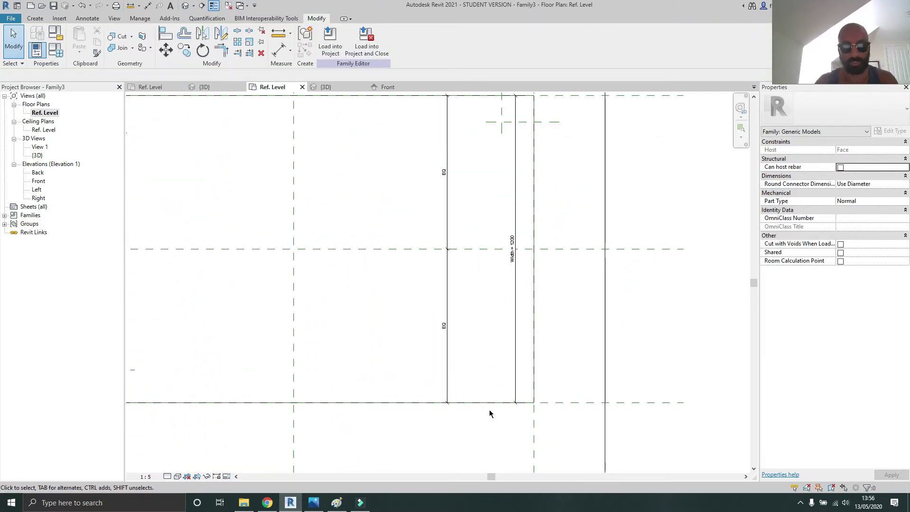
middle_click_drag(489, 413, 462, 386)
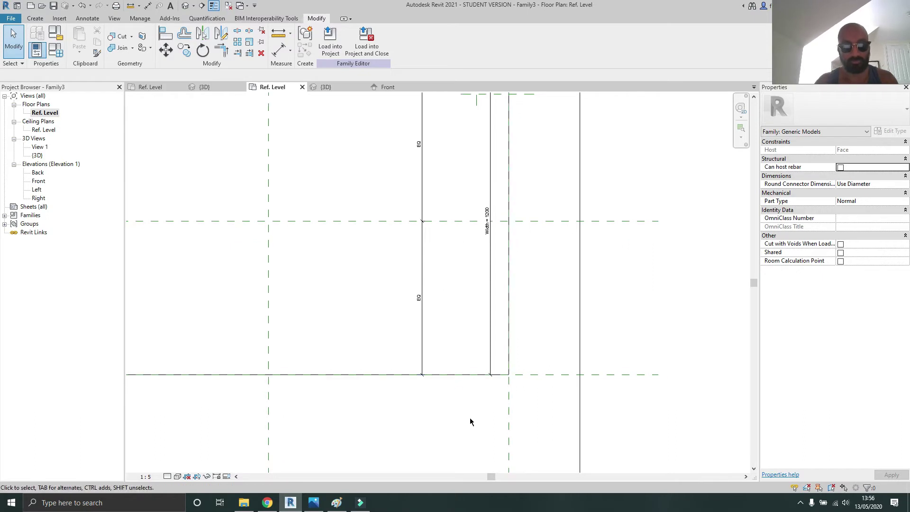
middle_click_drag(470, 421, 454, 416)
left_click(492, 409)
key("r")
key("p")
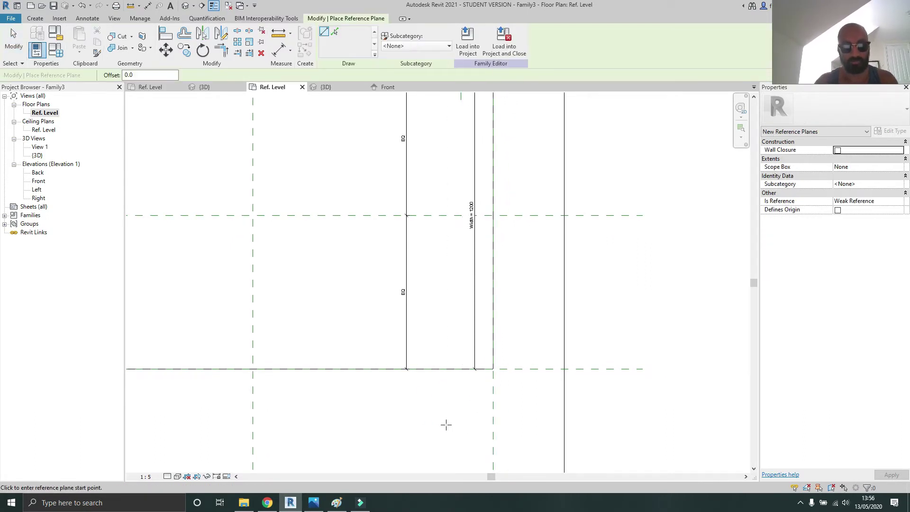
left_click(446, 425)
left_click(445, 293)
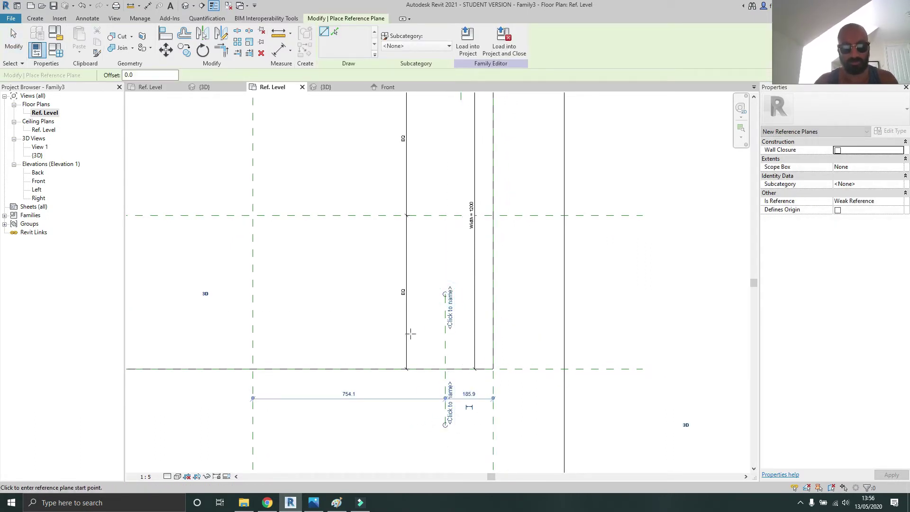
left_click(422, 328)
left_click(548, 328)
key("Escape")
key("Escape")
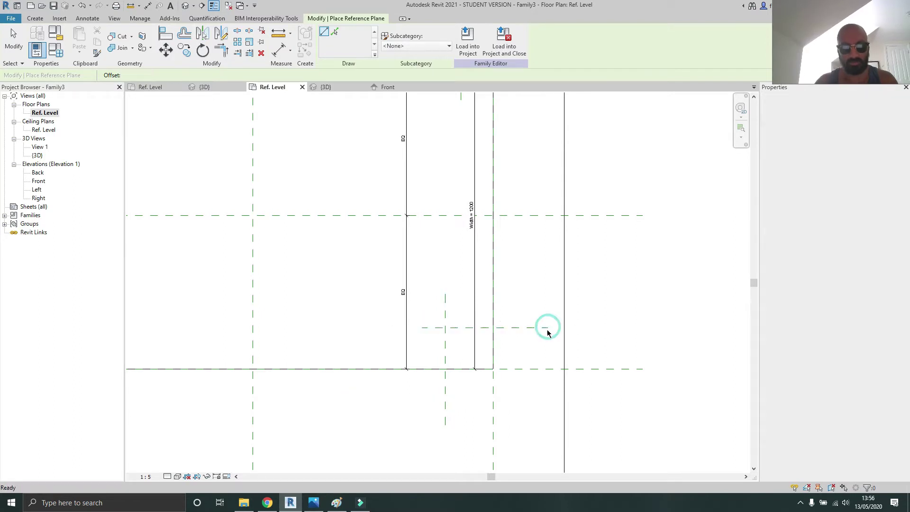
Step: Dimension the two lower-right corner reference planes from the tabletop's lower and right edge planes
key("d")
key("i")
left_click(536, 367)
left_click(536, 326)
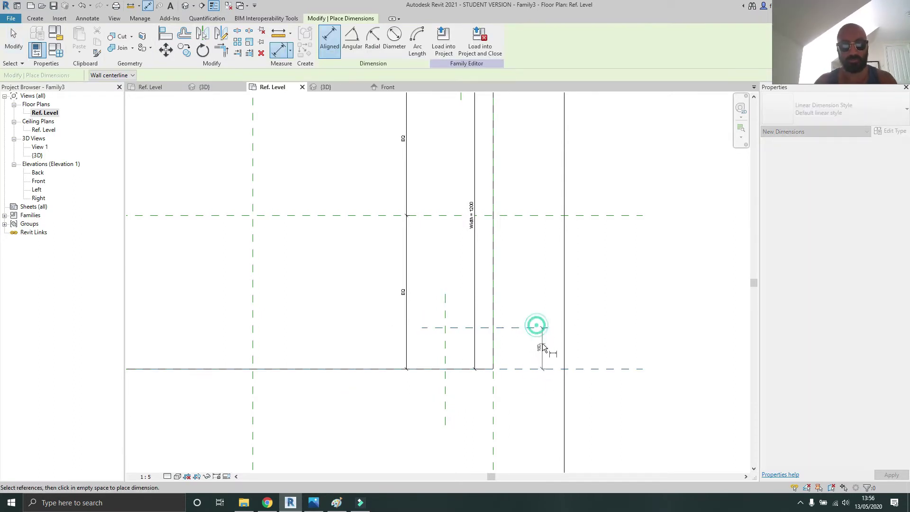
left_click(494, 394)
left_click(446, 396)
left_click(468, 408)
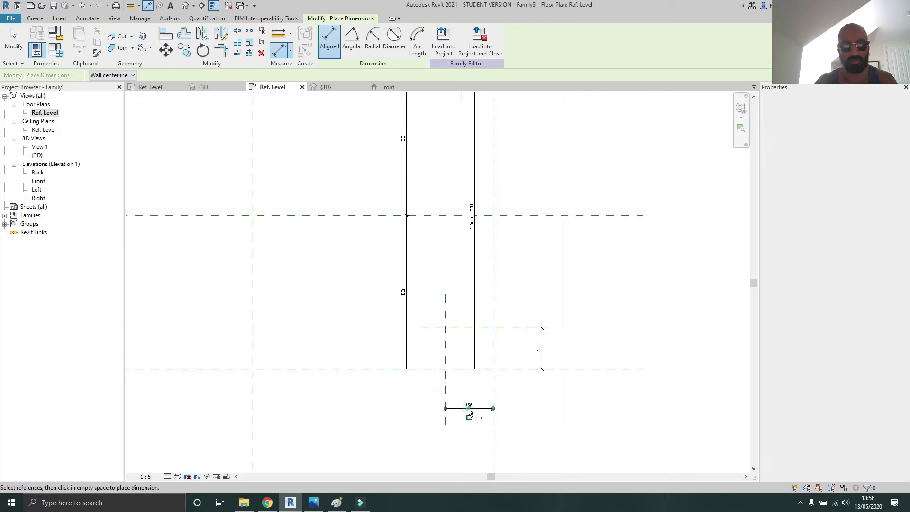
Step: Dimension the two upper-right corner reference planes from the tabletop's upper and right edge planes
middle_click_drag(477, 294, 480, 439)
left_click(508, 234)
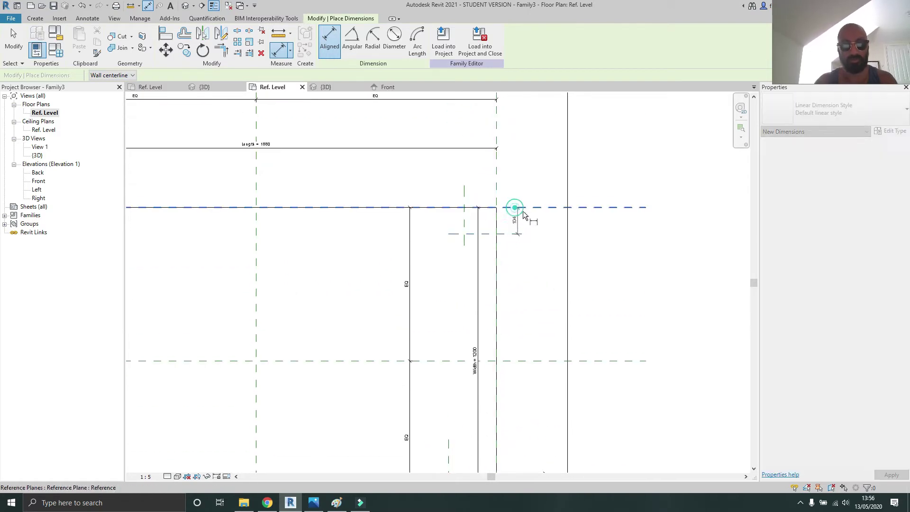
left_click(524, 210)
left_click(525, 220)
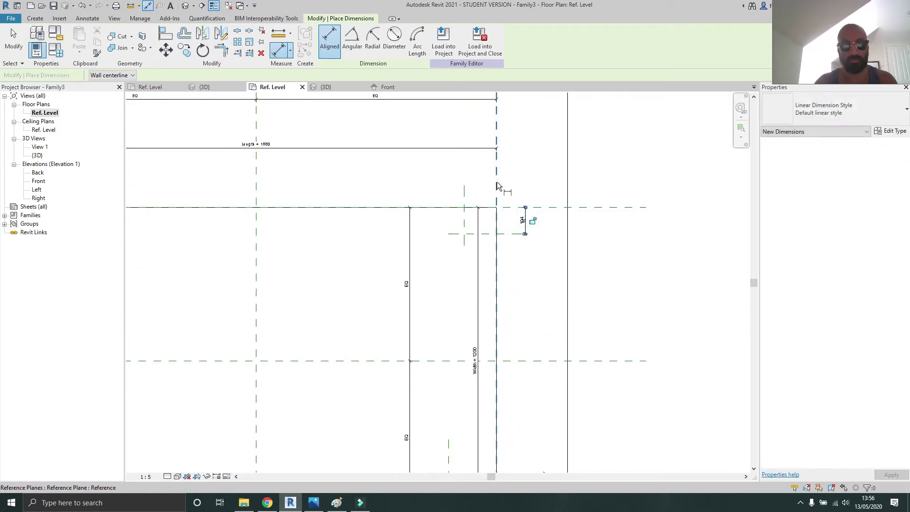
left_click(495, 185)
left_click(463, 190)
left_click(484, 189)
Step: Dimension the two upper-left corner reference planes from the tabletop's left and upper edge planes
scroll(481, 201, "down", 2)
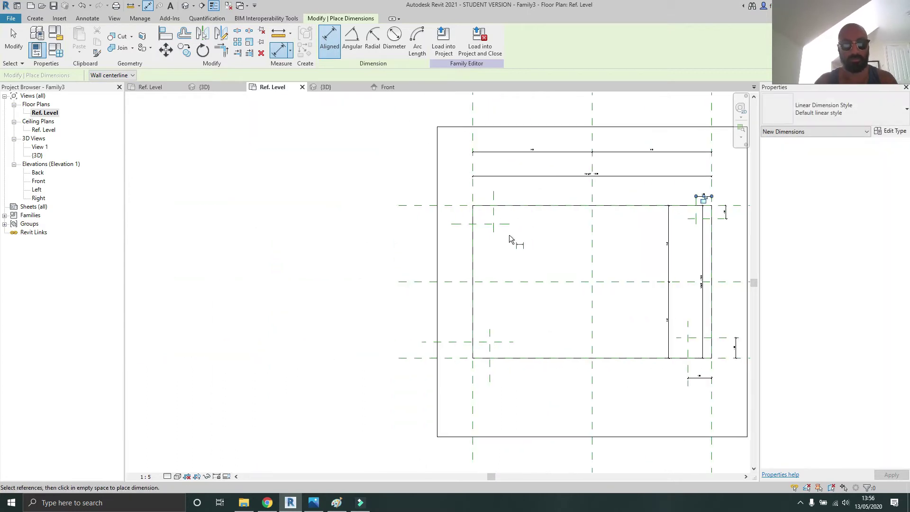
scroll(497, 188, "up", 5)
left_click(456, 166)
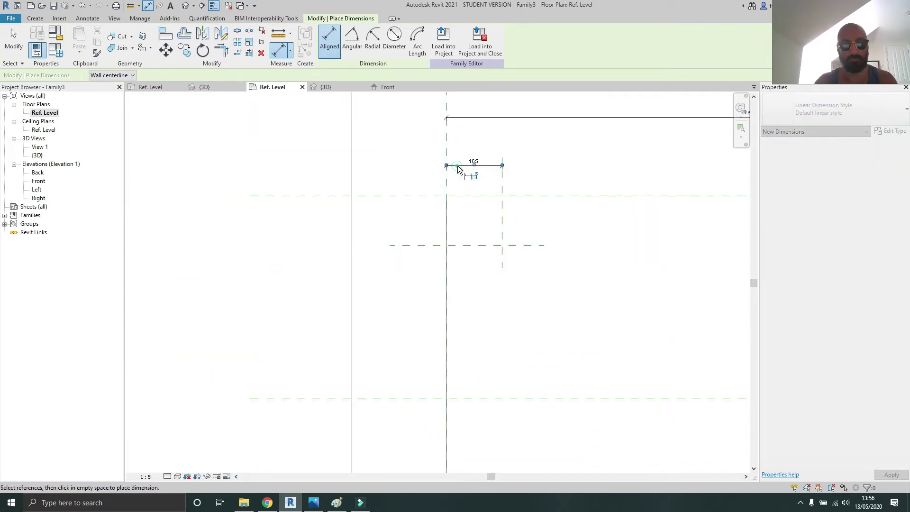
left_click(459, 245)
left_click(430, 196)
left_click(416, 218)
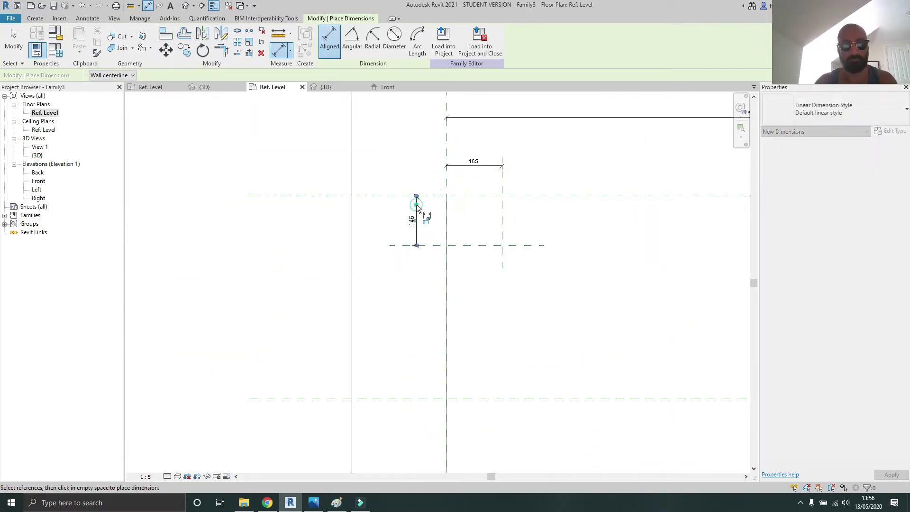
Step: Dimension the two lower-left corner reference planes from the tabletop's lower and left edge planes, and finish dimensioning
scroll(416, 216, "down", 2)
scroll(417, 280, "up", 4)
left_click(386, 322)
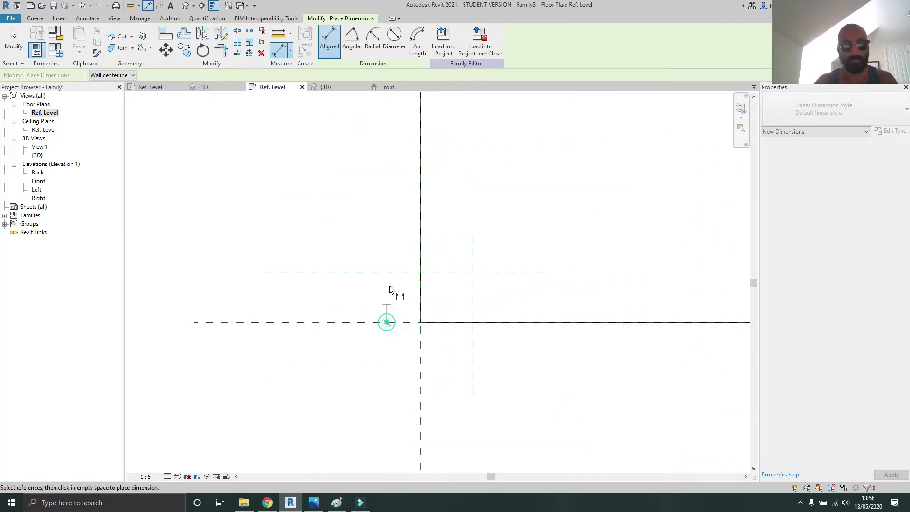
left_click(393, 272)
left_click(380, 315)
left_click(420, 370)
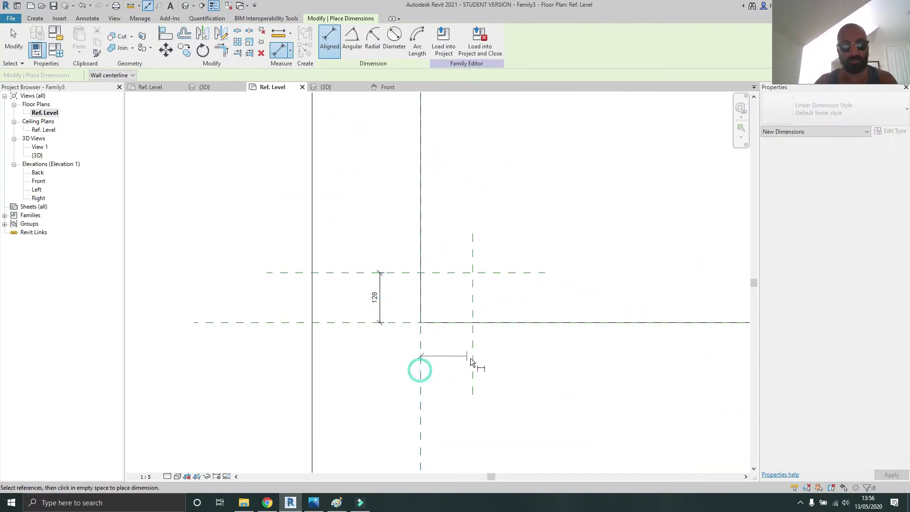
left_click(473, 362)
left_click(454, 385)
key("Escape")
key("Escape")
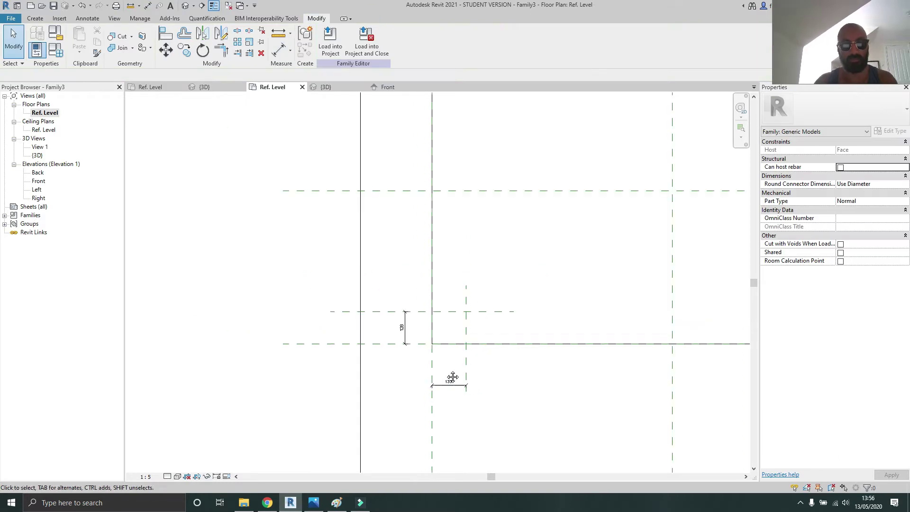
Step: Label all eight corner dimensions with a new type family parameter named Table Top Fillet, grouped under Dimensions
scroll(393, 337, "down", 3)
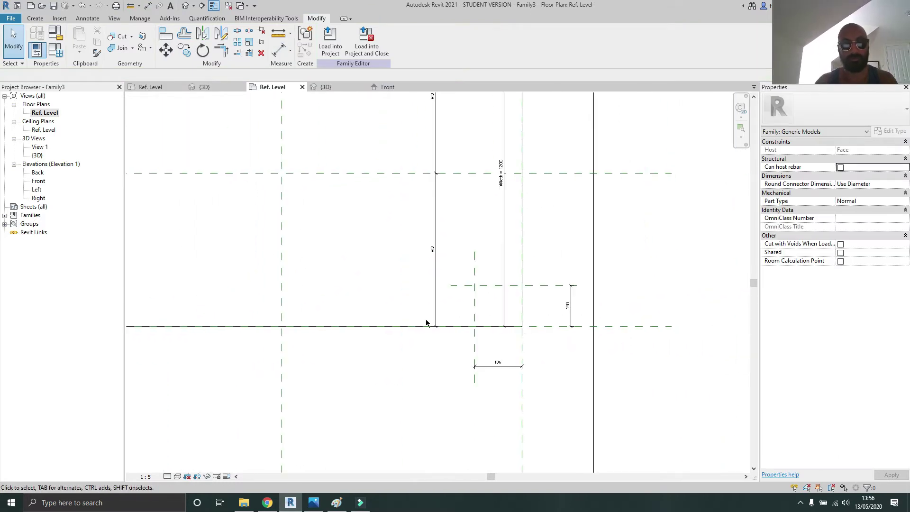
middle_click_drag(425, 323, 464, 336)
left_click(540, 380)
left_click(611, 320, "ctrl")
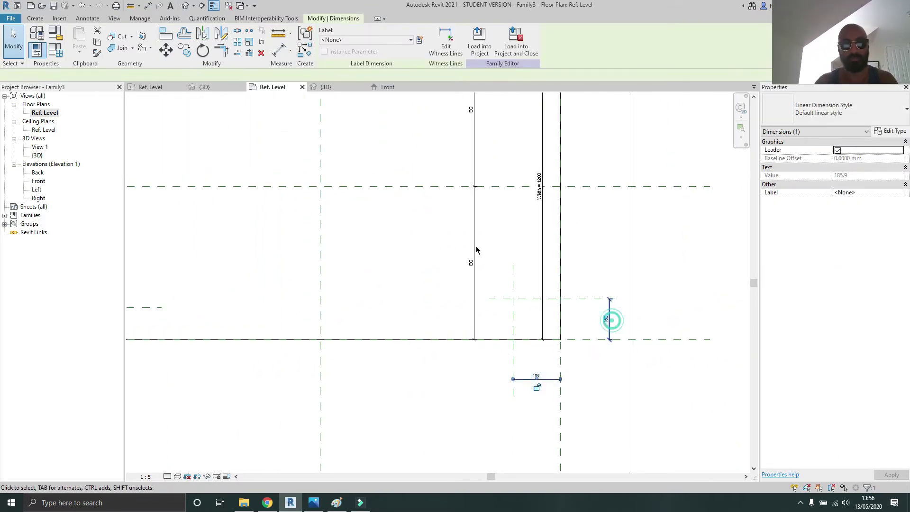
middle_click_drag(476, 250, 549, 362)
left_click(661, 158, "ctrl")
left_click(182, 124, "ctrl")
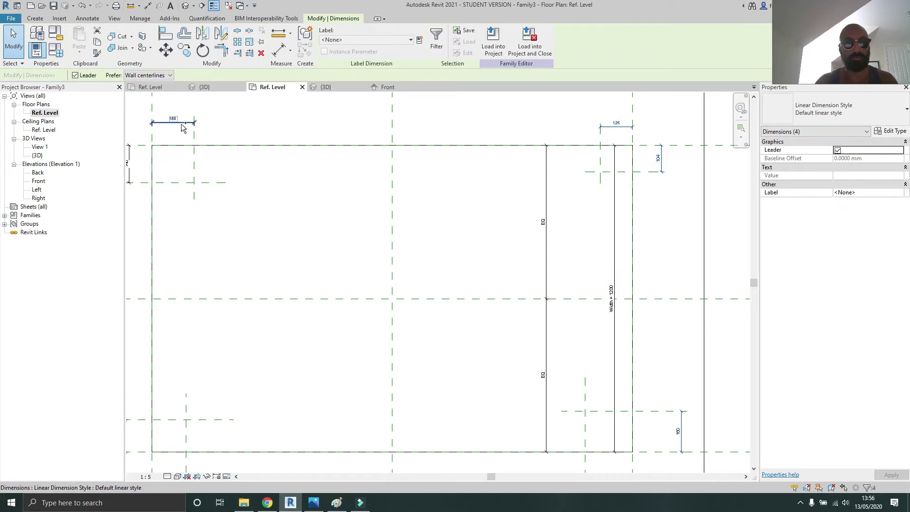
left_click(129, 161, "ctrl")
left_click(129, 163, "ctrl")
middle_click_drag(202, 232, 352, 99)
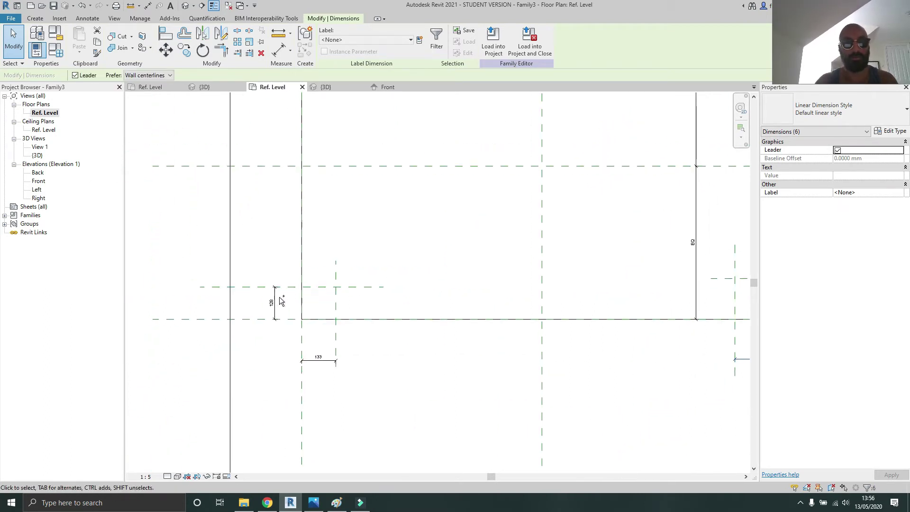
left_click(269, 300, "ctrl")
left_click(318, 362, "ctrl")
left_click(420, 41)
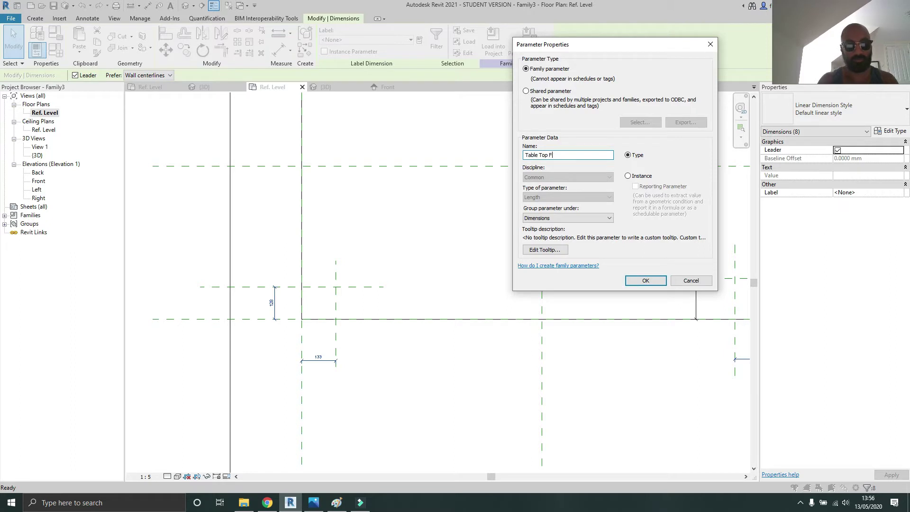
left_click(654, 284)
left_click(440, 357)
Step: Edit the tabletop extrusion's sketch and shorten the lower, left and upper lines away from the two left corners
scroll(325, 370, "down", 5)
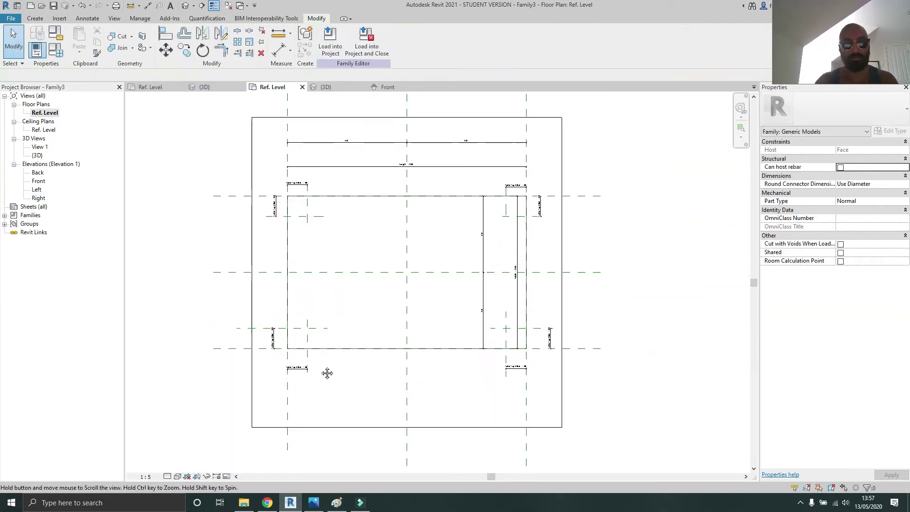
double_click(343, 350)
left_click(334, 351)
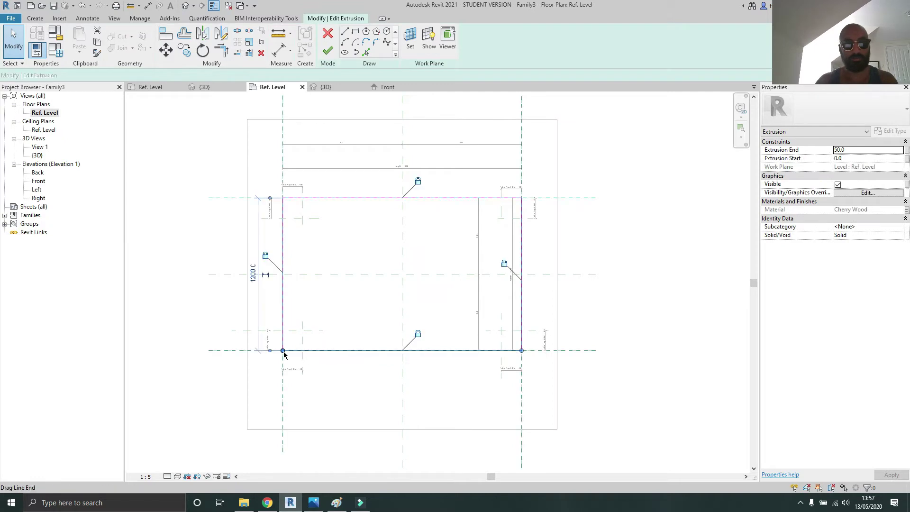
left_click(283, 349)
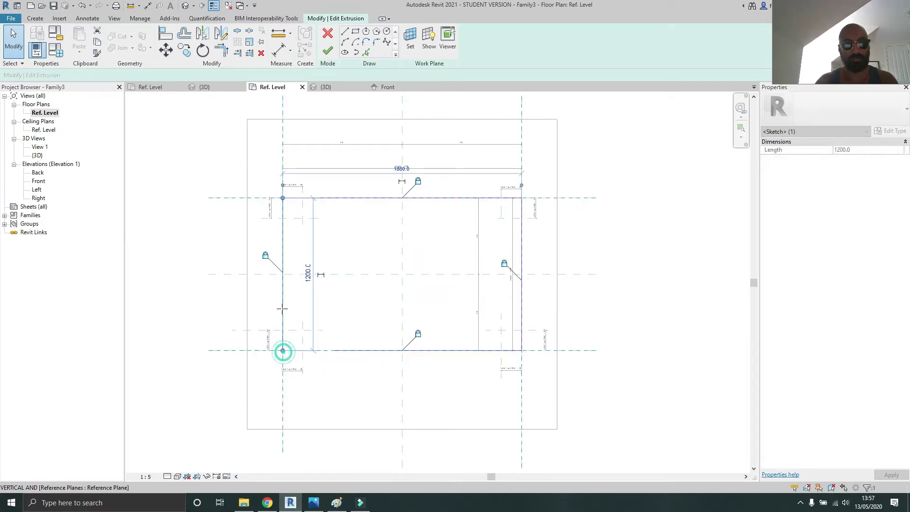
left_click_drag(283, 308, 283, 308)
mouse_move(283, 196)
left_mouse_down()
mouse_move(282, 228)
mouse_move(300, 198)
mouse_move(323, 197)
left_mouse_up()
left_click(293, 198)
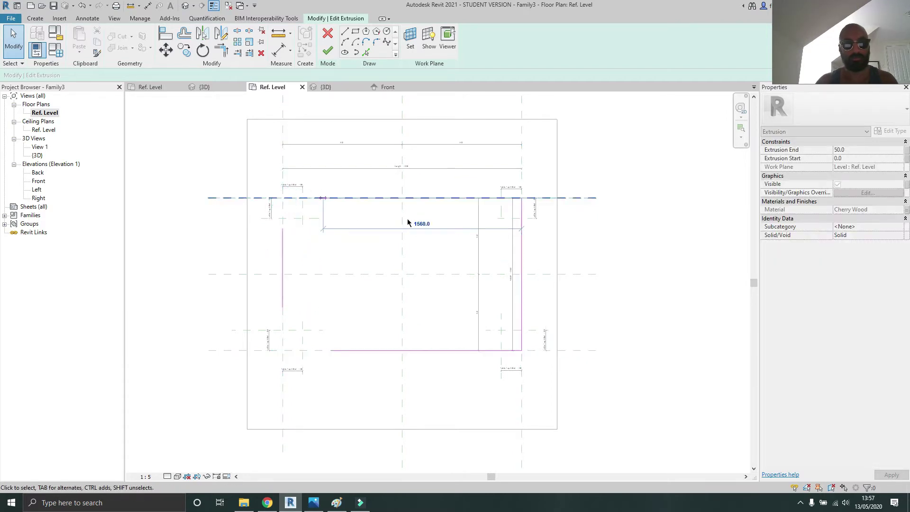
Step: Shorten the upper, right and lower sketch lines away from the tabletop's two right corners
left_click_drag(522, 197, 463, 197)
left_click(522, 202)
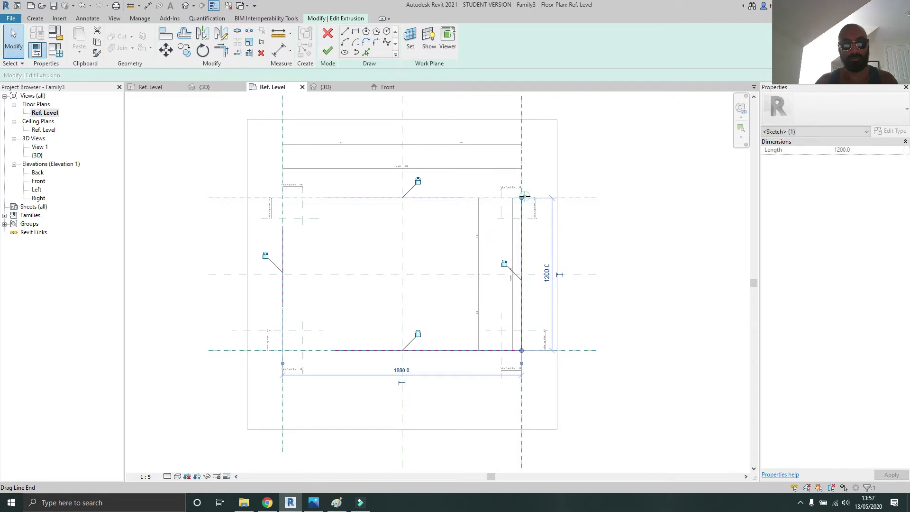
left_click_drag(522, 201, 520, 250)
left_click_drag(521, 351, 521, 319)
left_click(515, 351)
left_click_drag(521, 350, 478, 351)
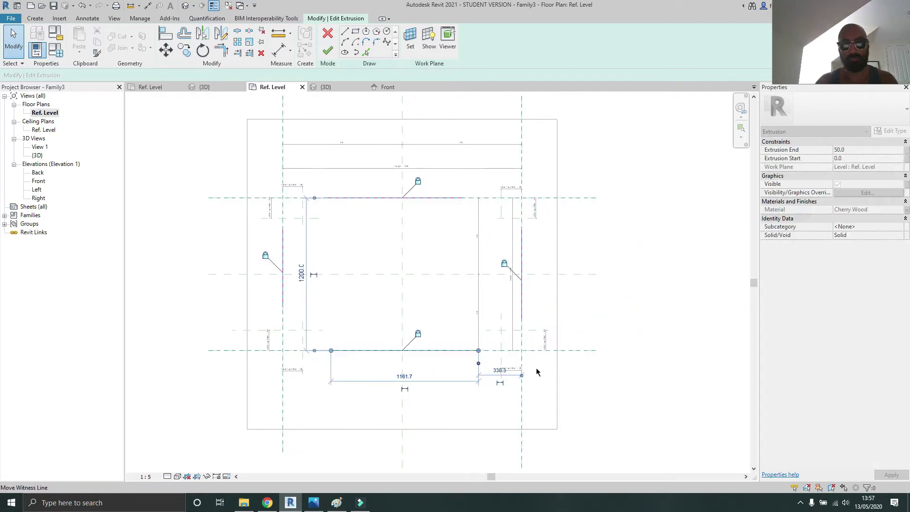
Step: Align and lock the ends of the lower and right sketch lines to the lower-right corner's reference planes
scroll(621, 378, "up", 4)
left_click(648, 379)
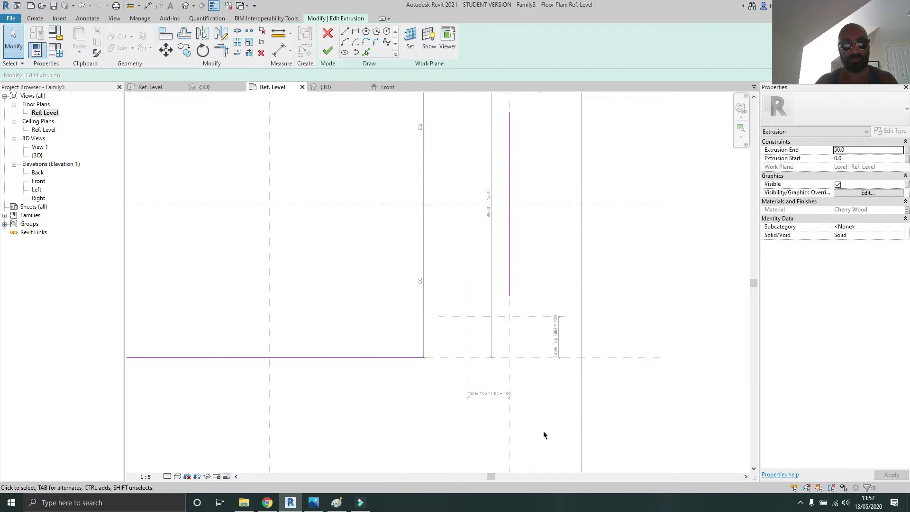
key("a")
key("l")
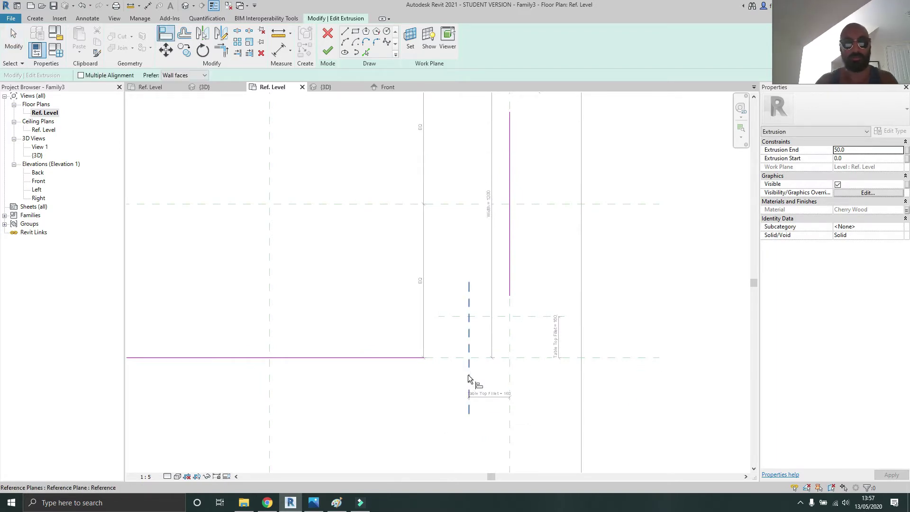
left_click(468, 375)
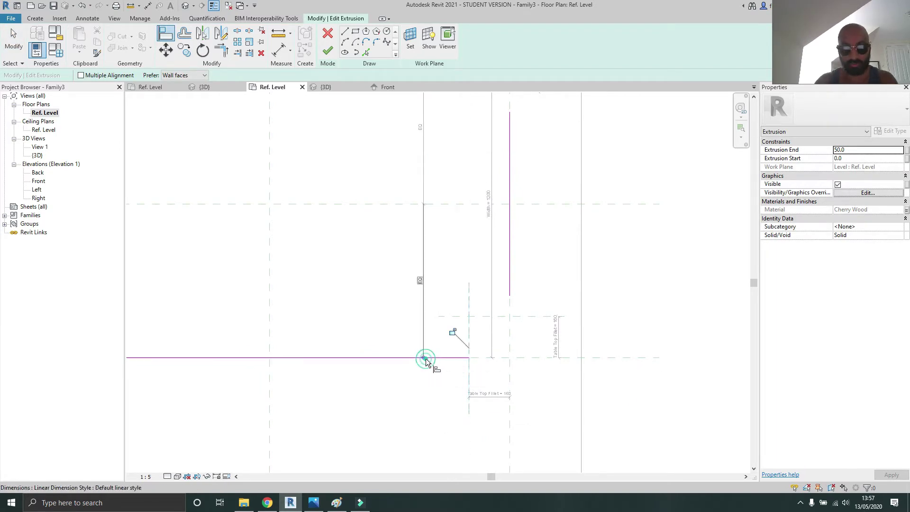
left_click(425, 361)
left_click(562, 279)
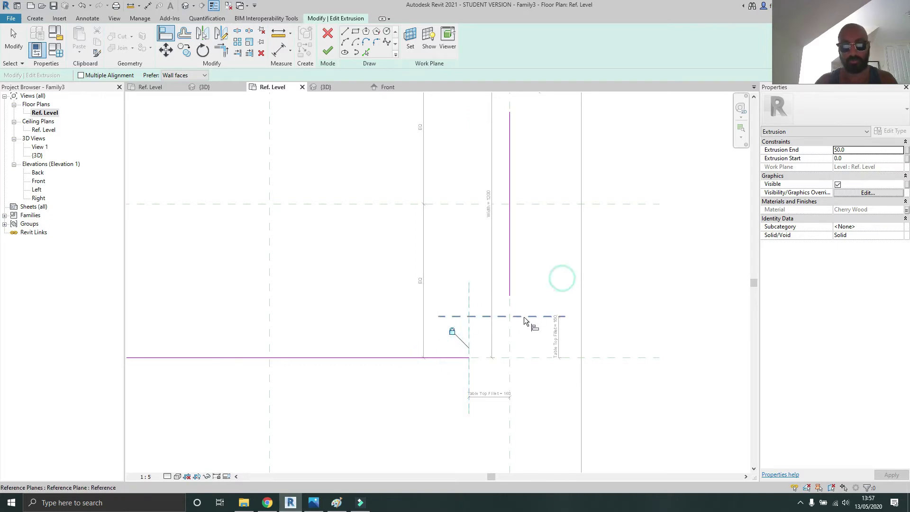
left_click(520, 316)
left_click(510, 296)
Step: Align and lock the ends of the right and upper sketch lines to the upper-right corner's reference planes
scroll(543, 210, "up", 4)
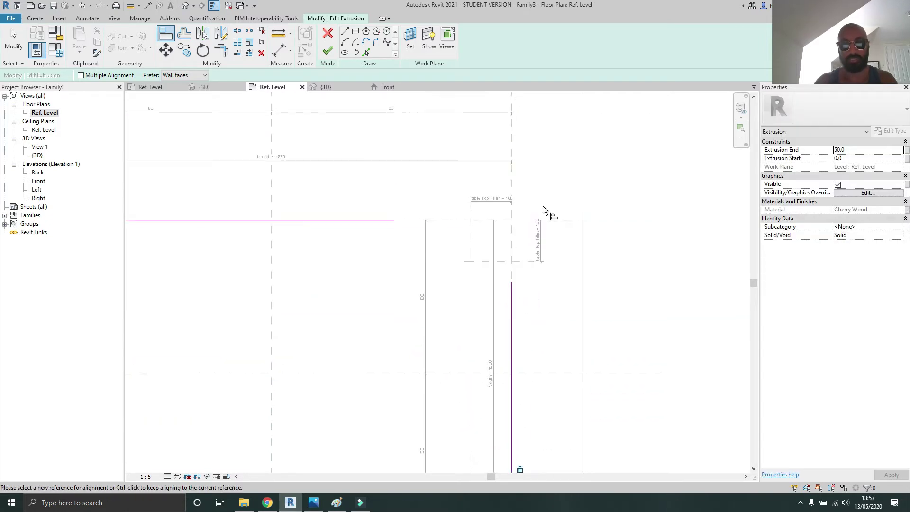
left_click(511, 291)
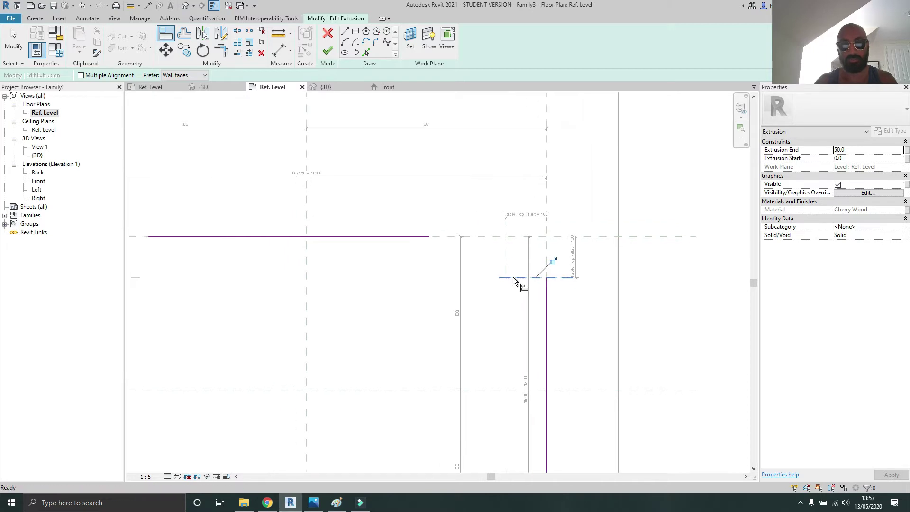
left_click(553, 260)
left_click(505, 250)
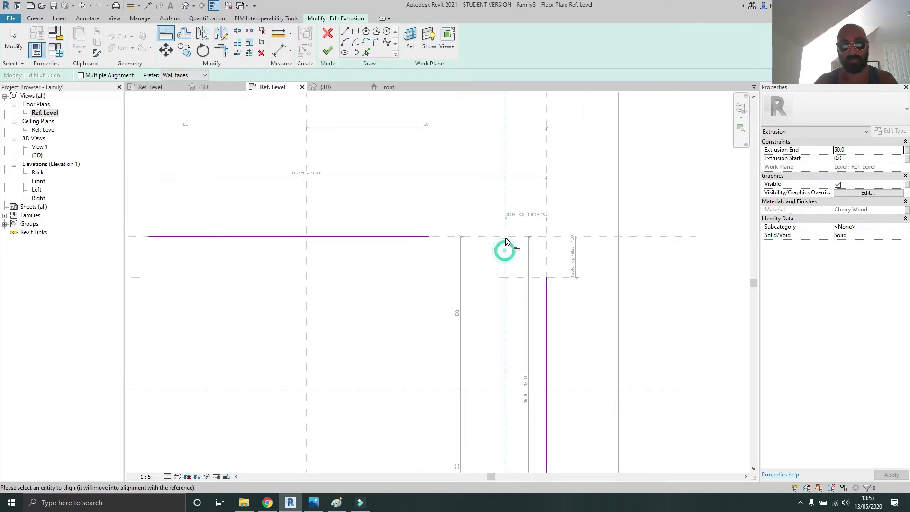
left_click(432, 235)
left_click(523, 261)
Step: Align and lock the upper sketch line's left end to the vertical reference plane at the upper-left corner
middle_click_drag(199, 305, 634, 244)
scroll(500, 207, "up", 2)
left_click(565, 191)
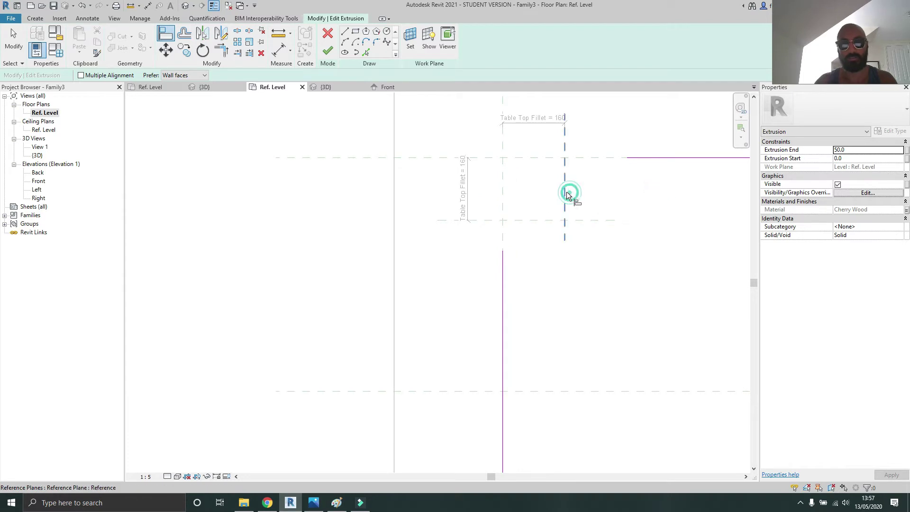
left_click(622, 158)
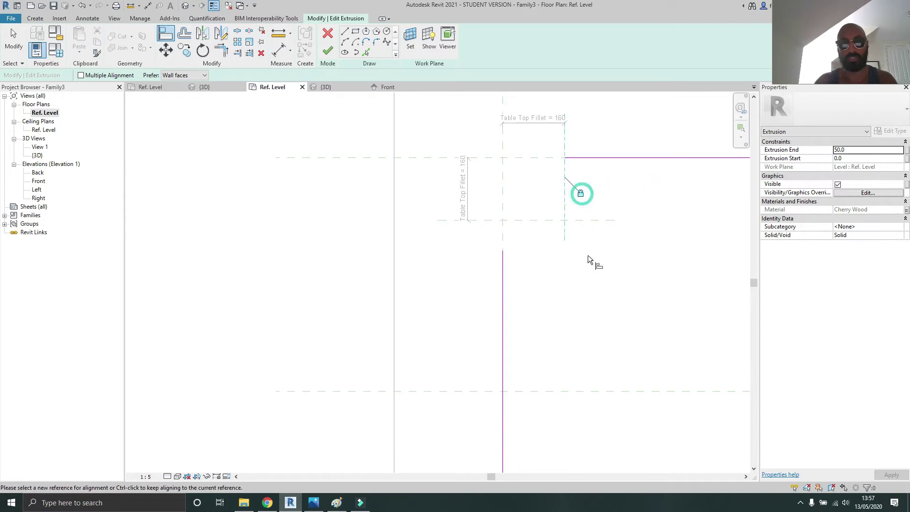
Step: Align and lock the left sketch line's upper and lower ends to the horizontal reference planes at the two left corners
left_click(536, 219)
left_click(504, 253)
middle_click_drag(546, 403, 373, 143)
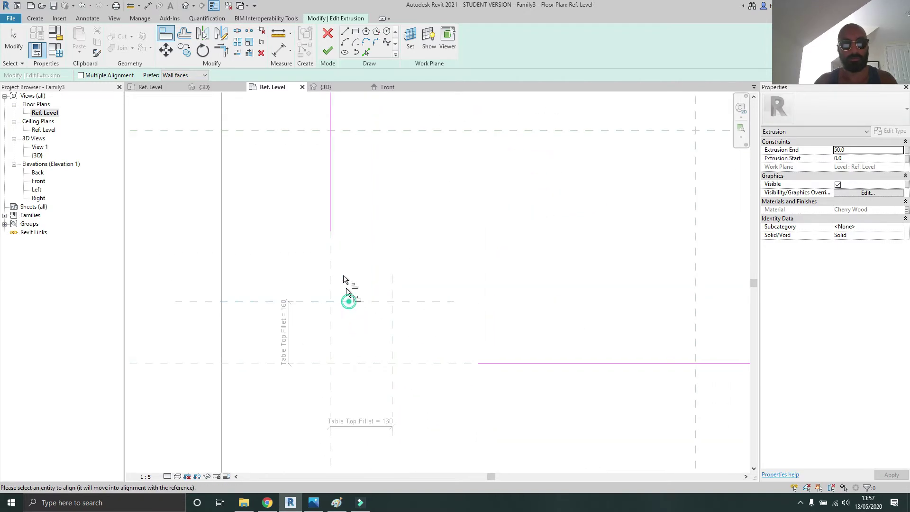
left_click(332, 234)
left_click(429, 337)
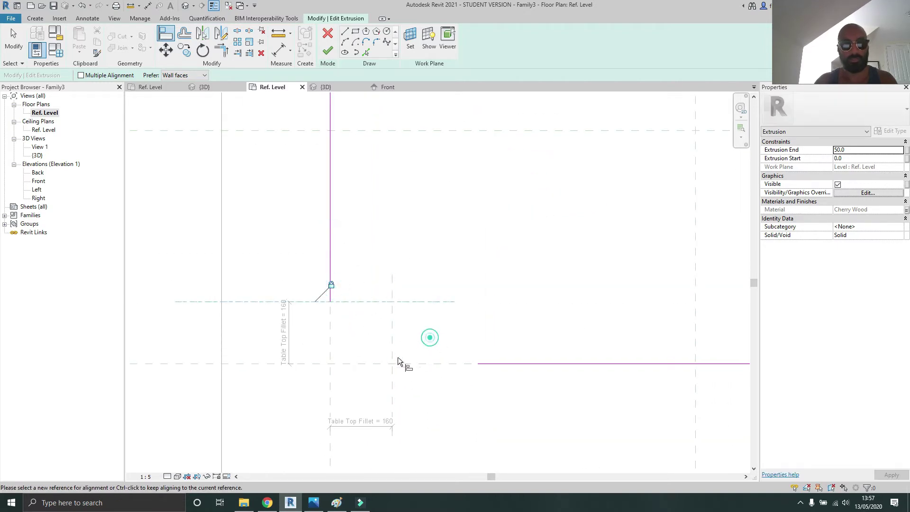
Step: Align and lock the lower sketch line's left end to the vertical reference plane at the lower-left corner
left_click(392, 351)
left_click(476, 363)
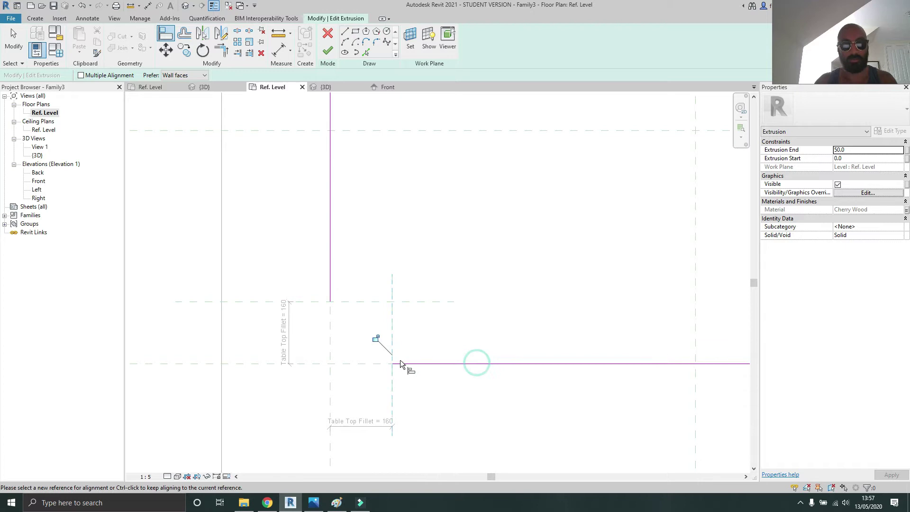
left_click(375, 339)
Step: Draw diagonal sketch lines joining the open line ends at the tabletop's lower-left and lower-right corners
left_click(349, 32)
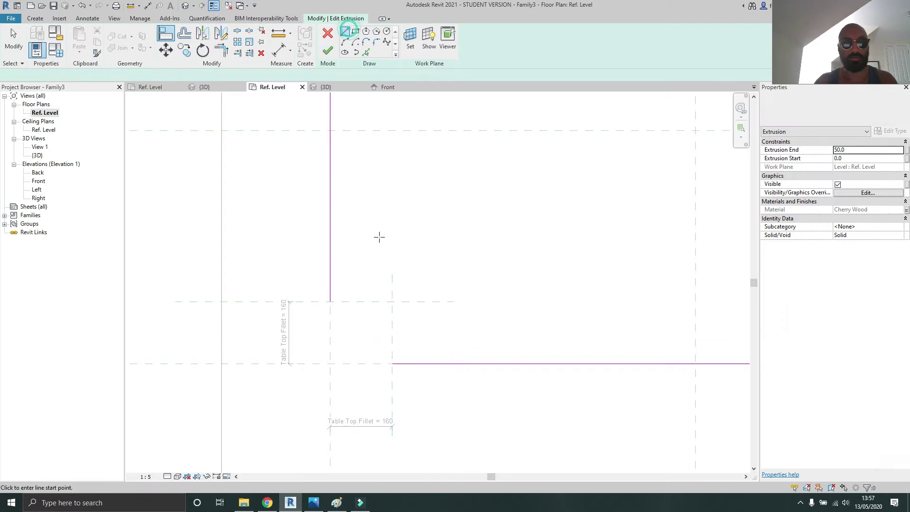
left_click(330, 301)
left_click(391, 363)
scroll(391, 364, "down", 2)
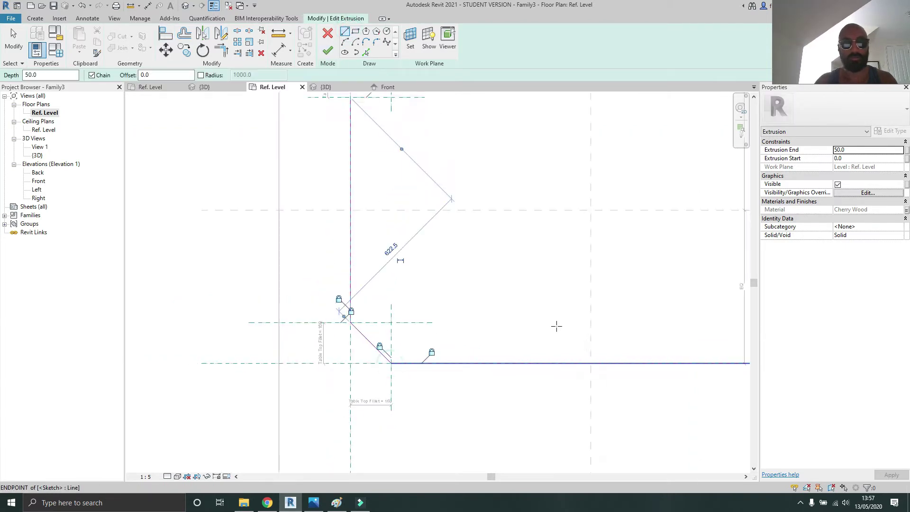
middle_click_drag(673, 334, 340, 308)
left_click(459, 337)
left_click(497, 294)
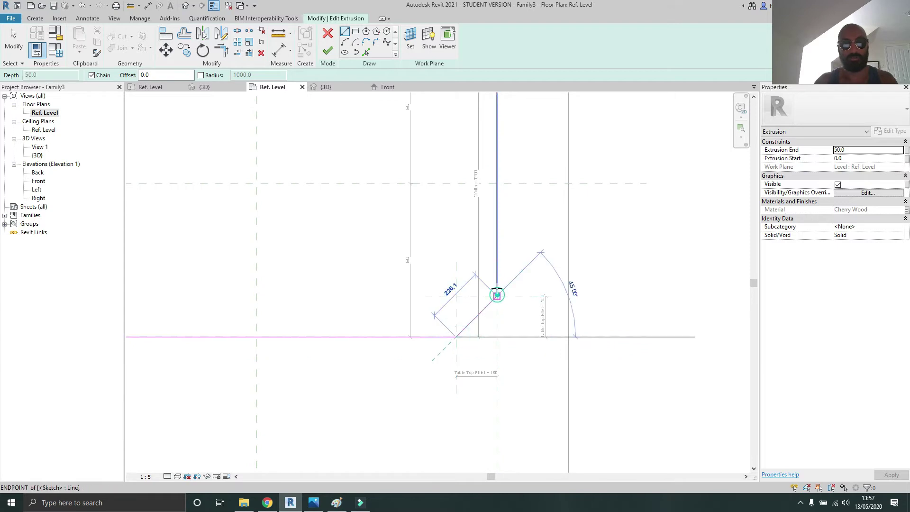
Step: Draw diagonal sketch lines across the tabletop's upper-right and upper-left corners and finish the extrusion sketch
middle_click_drag(480, 128, 503, 274)
left_click(518, 218)
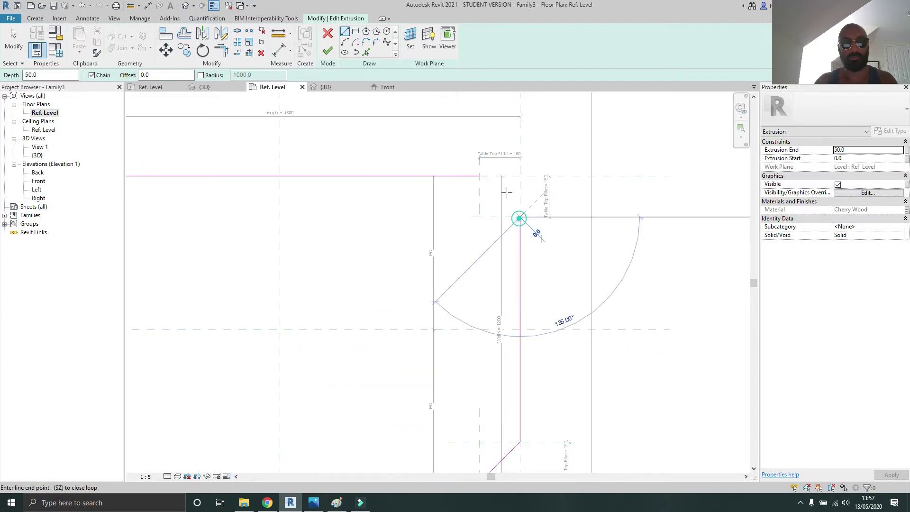
left_click(479, 176)
middle_click_drag(298, 197, 599, 176)
left_click(382, 155)
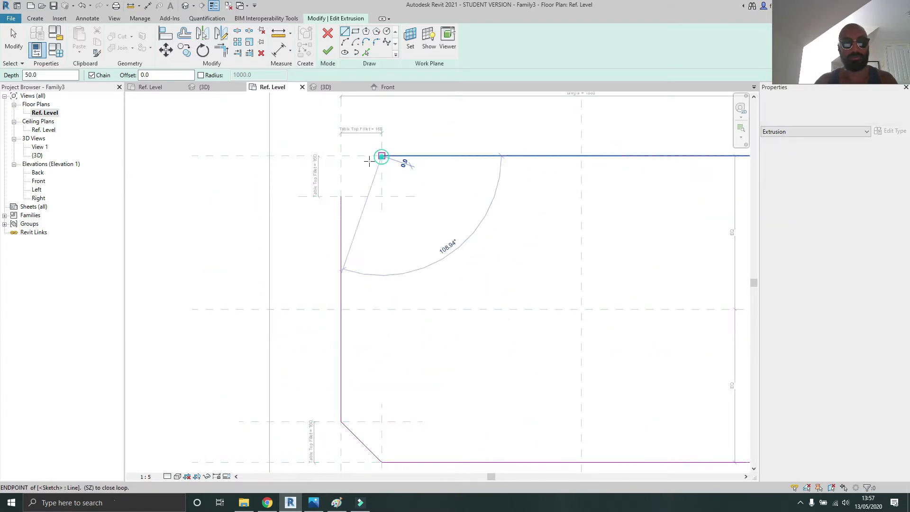
left_click(341, 196)
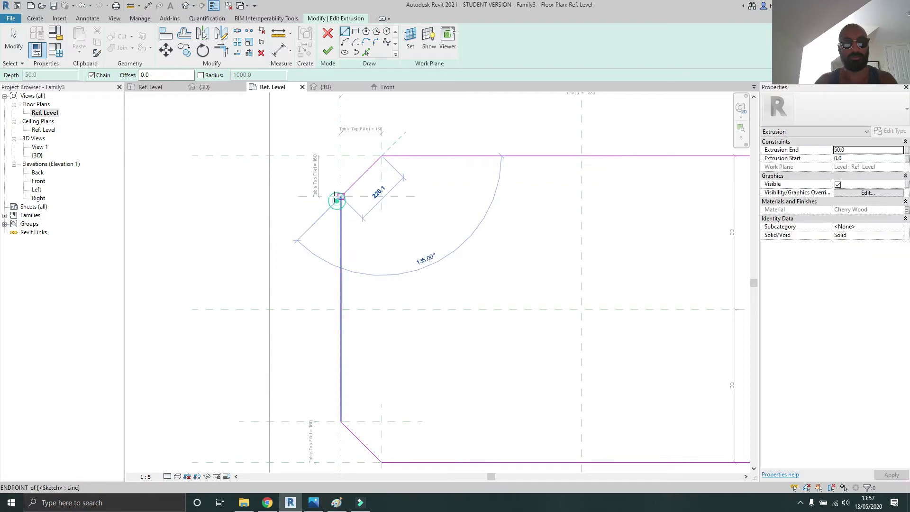
left_click(327, 51)
Step: Examine the tabletop's cut corners in 3D against the reference photo and in the Front and Ref. Level views
left_click(185, 6)
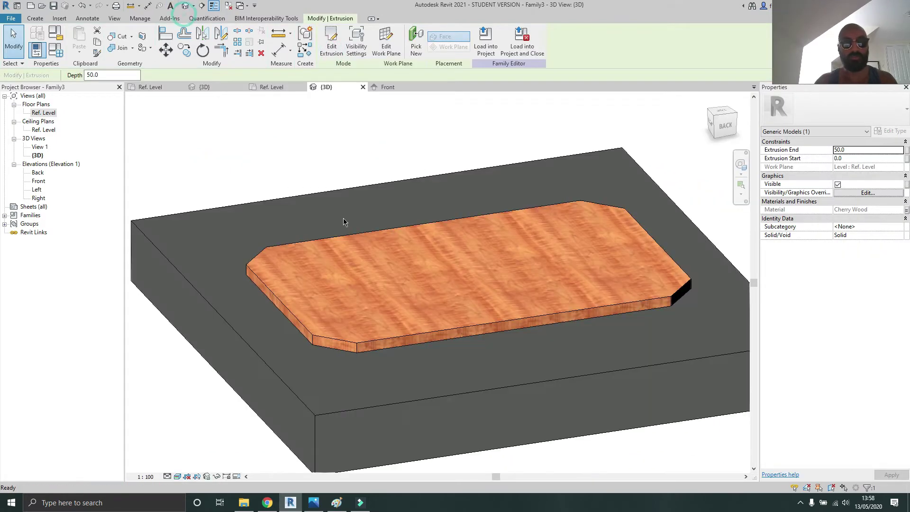
key("Escape")
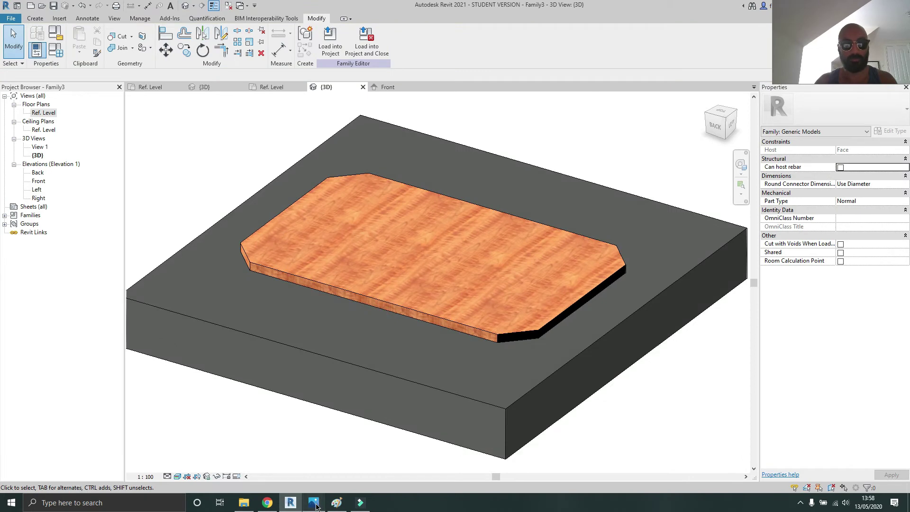
left_click(314, 503)
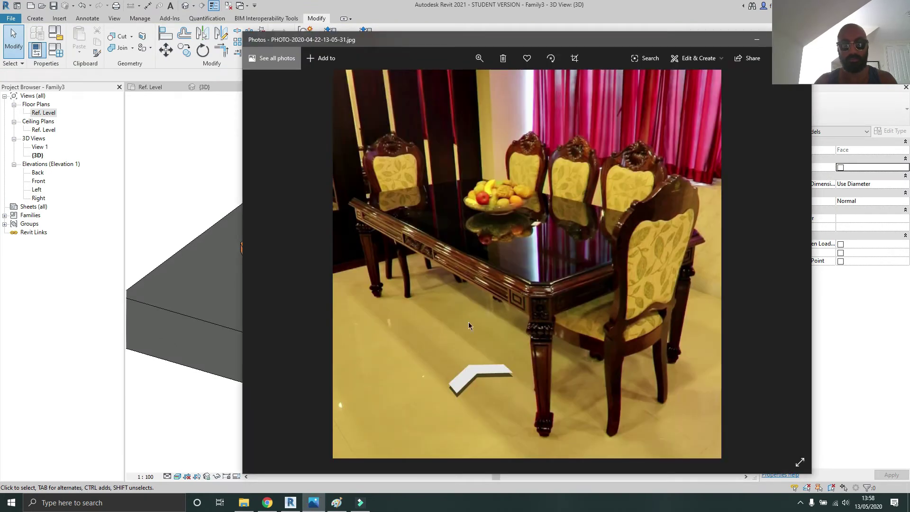
left_click(314, 502)
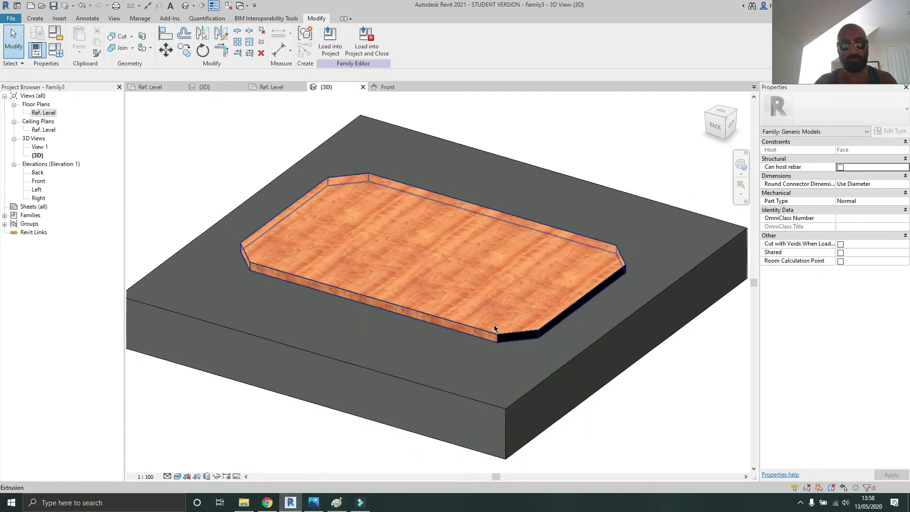
double_click(41, 180)
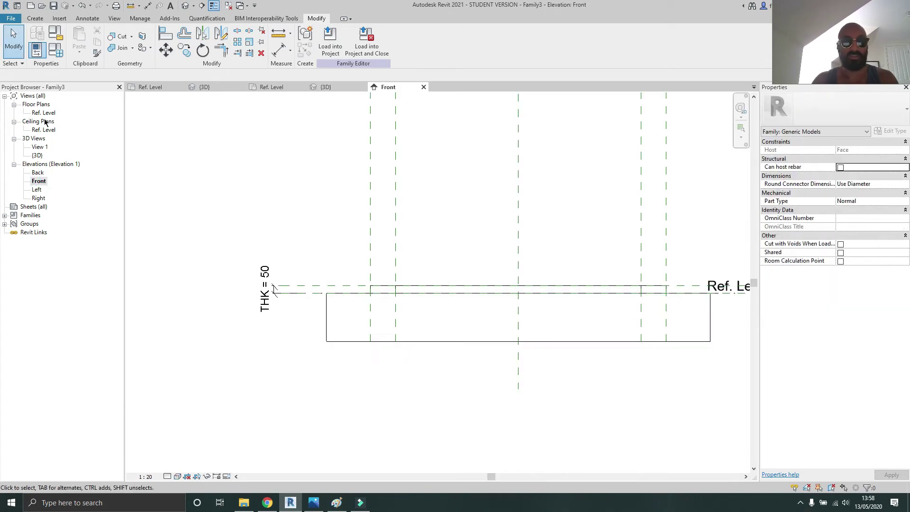
double_click(44, 112)
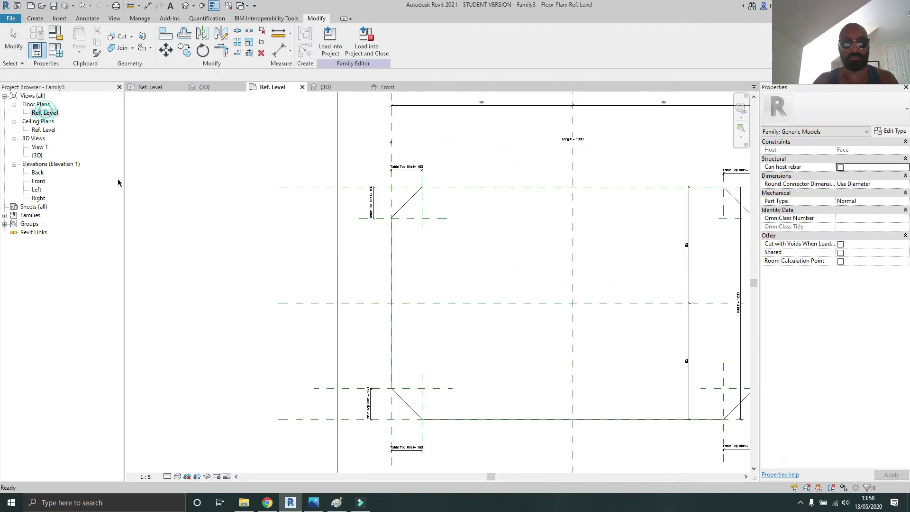
scroll(331, 294, "down", 2)
scroll(281, 166, "up", 4)
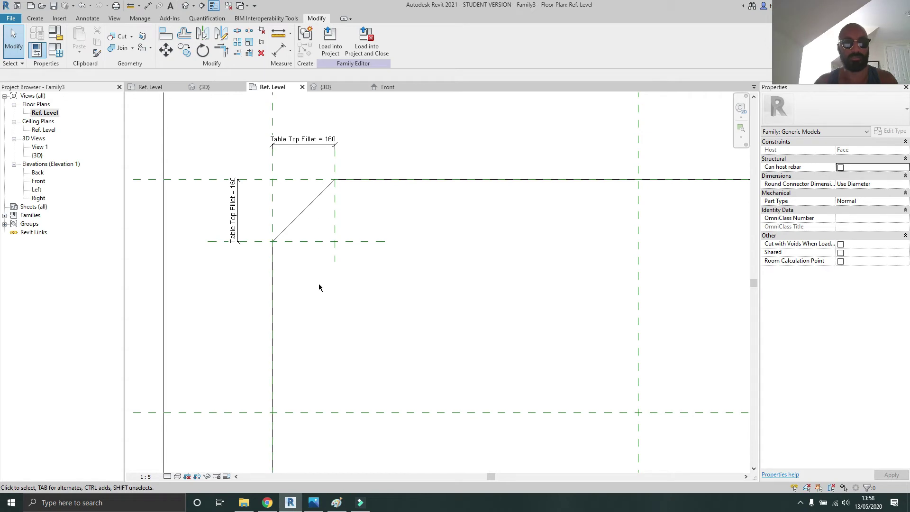
scroll(387, 330, "down", 4)
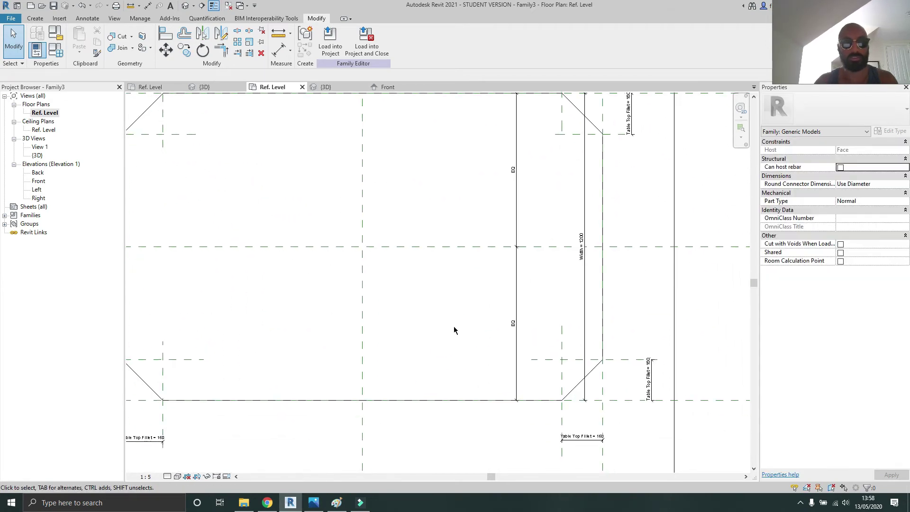
Step: Reorder the family's dimension parameters so Width follows Length and Table Top Fillet comes last
left_click(55, 50)
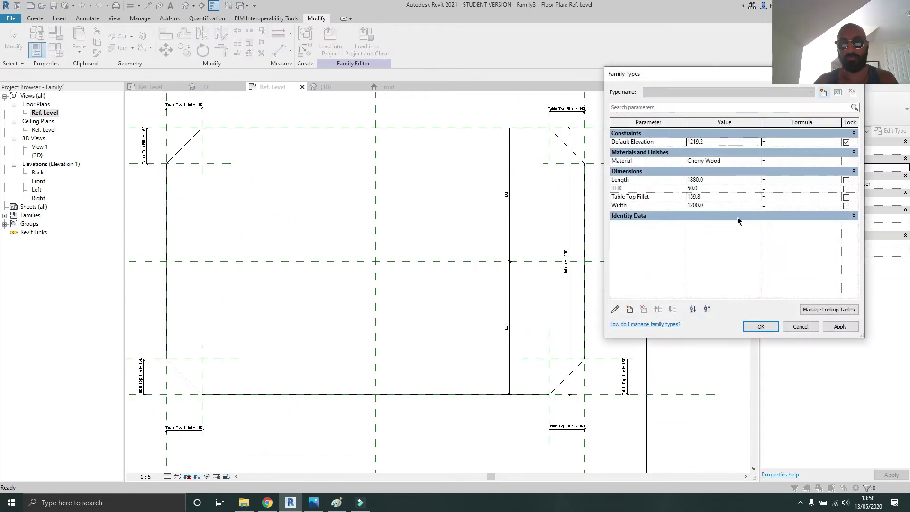
left_click(660, 197)
left_click(672, 309)
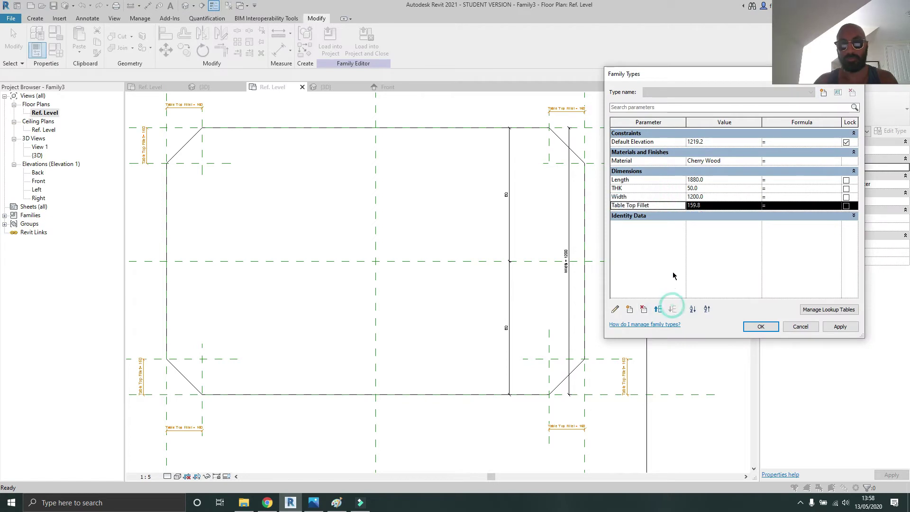
left_click(646, 196)
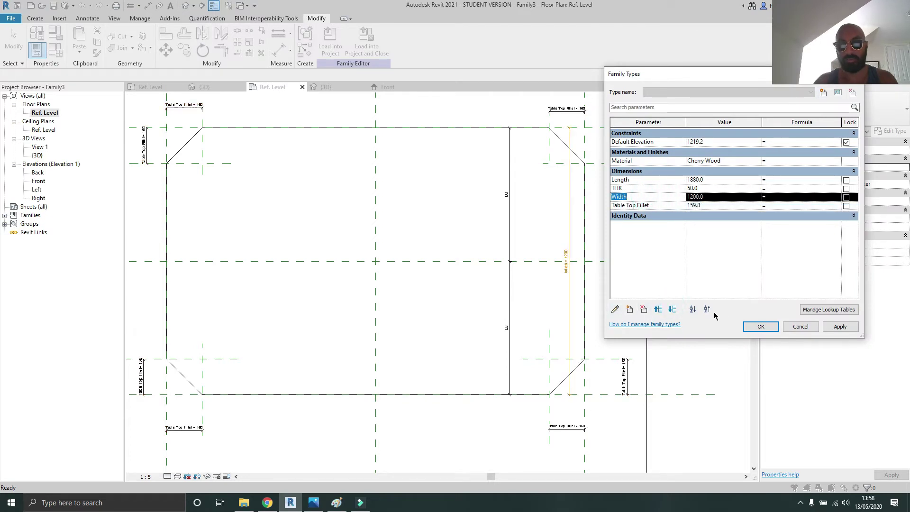
left_click(658, 309)
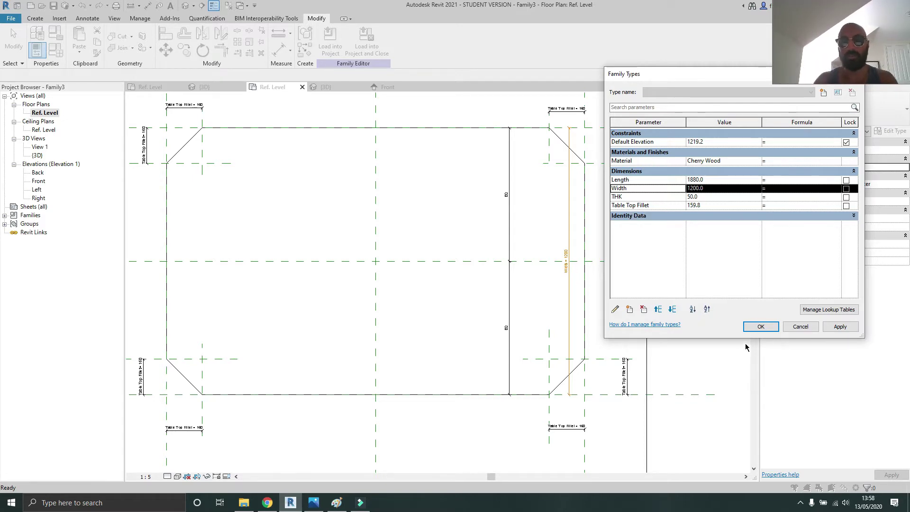
left_click(755, 326)
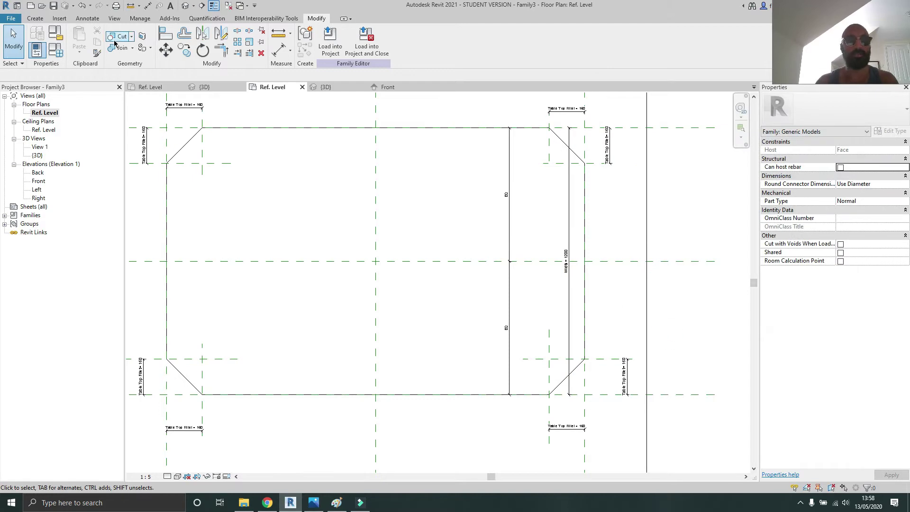
Step: Orbit the tabletop in 3D and examine the table's edge moulding in the reference photo
left_click(186, 6)
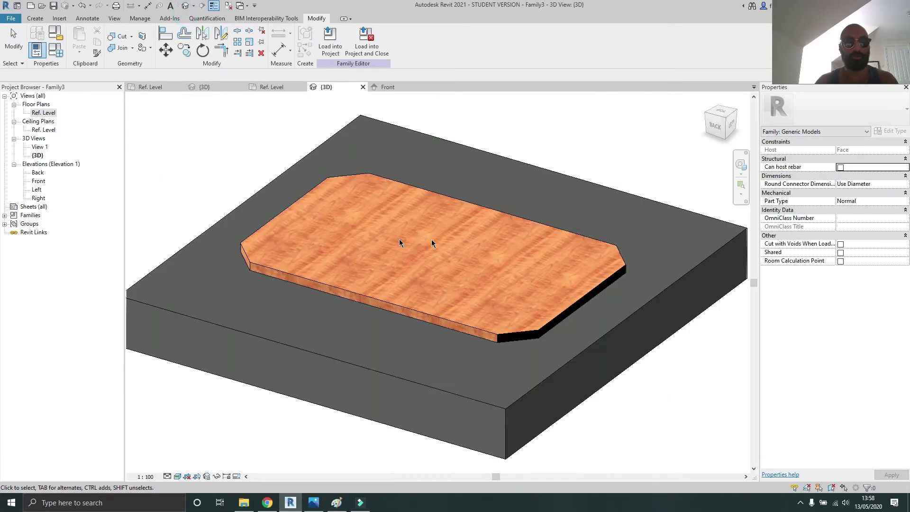
middle_click_drag(402, 239, 566, 317, "shift")
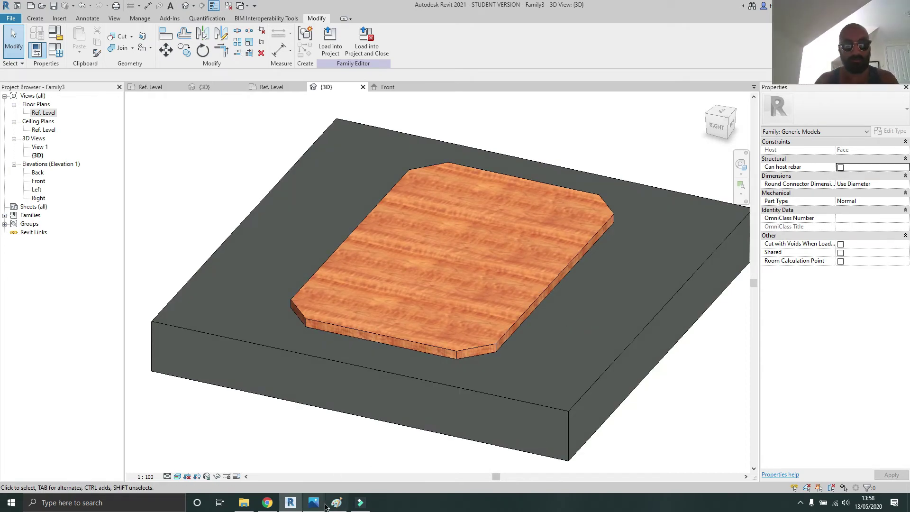
scroll(524, 215, "up", 6)
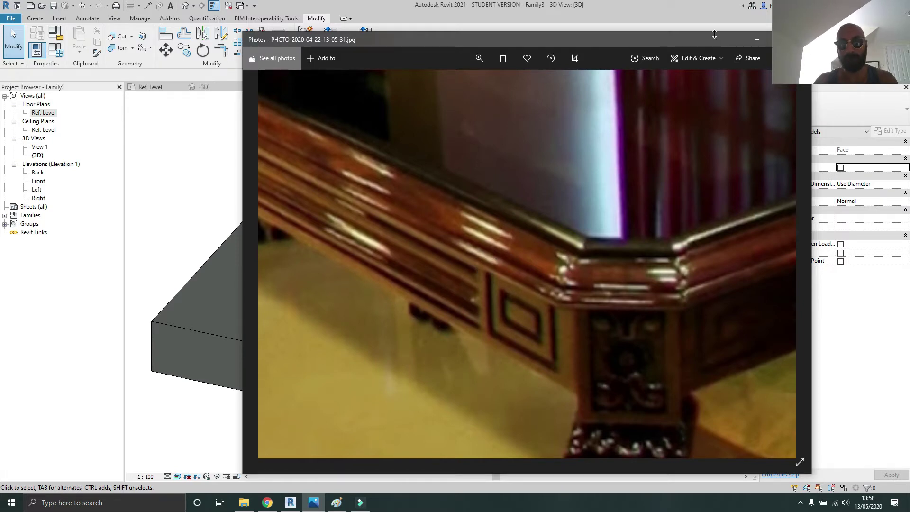
left_click(757, 40)
middle_click_drag(639, 223, 579, 215)
left_click(565, 283)
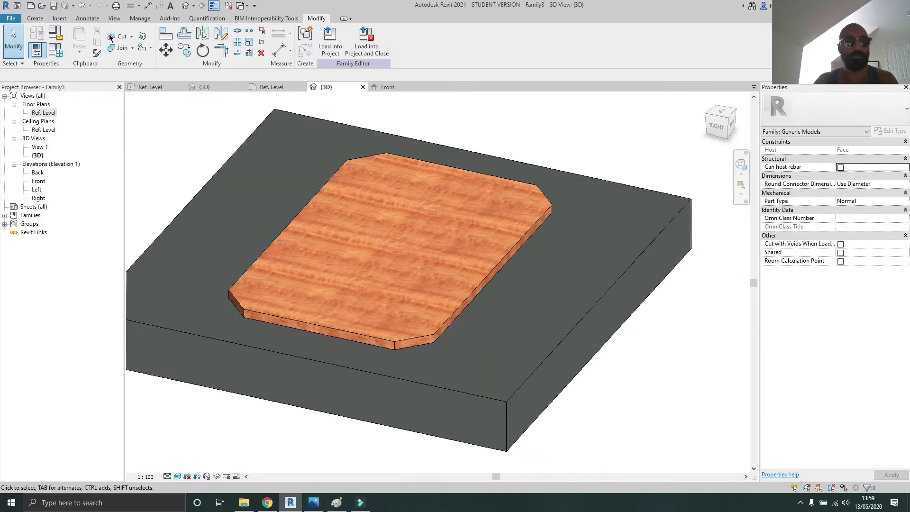
Step: Close the inactive views and compare the Table Cut Profile family's plan with the tabletop's edge in 3D
left_click(230, 7)
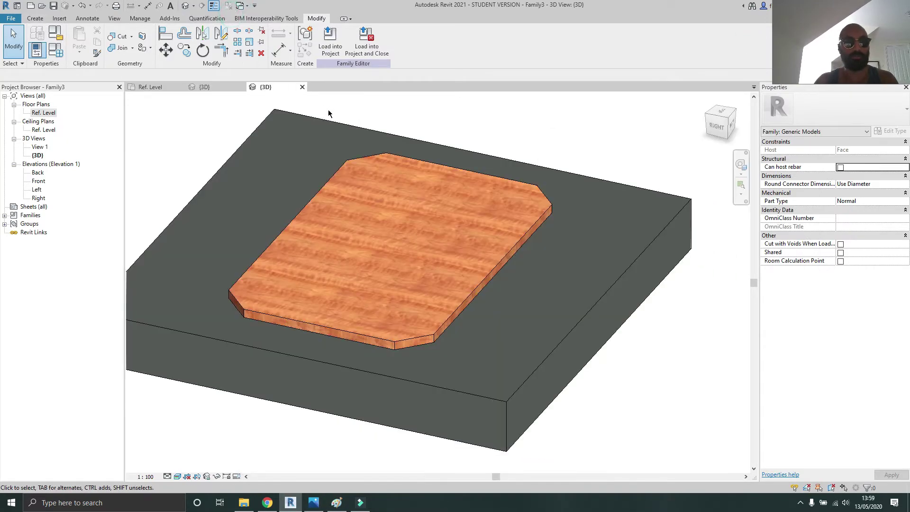
left_click(146, 87)
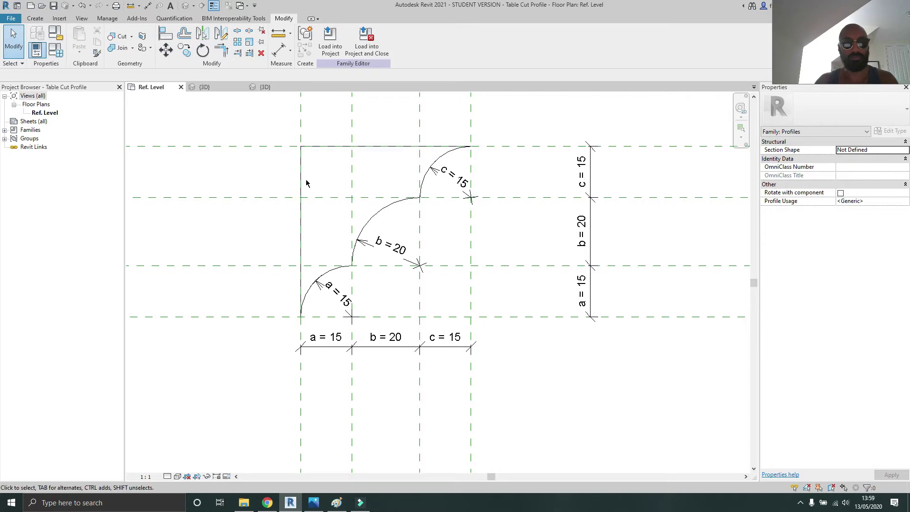
left_click(263, 87)
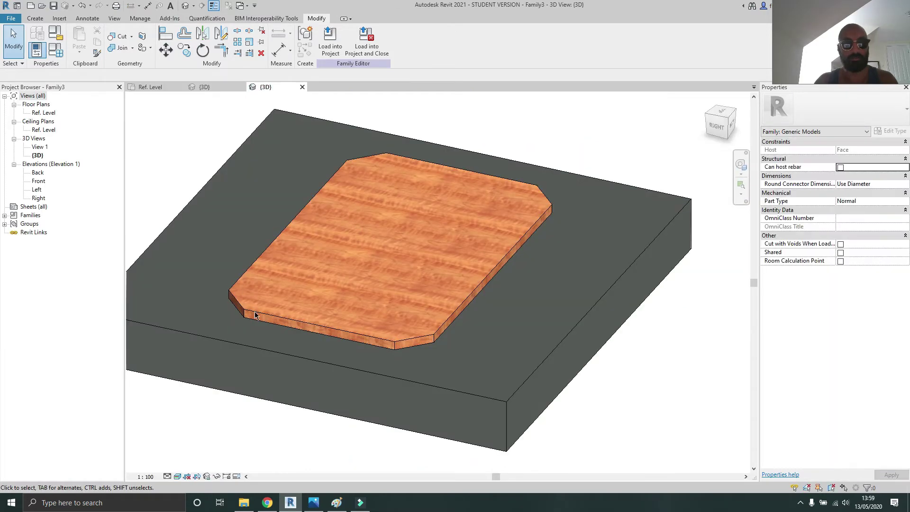
scroll(262, 322, "up", 5)
middle_click_drag(267, 319, 241, 290, "shift")
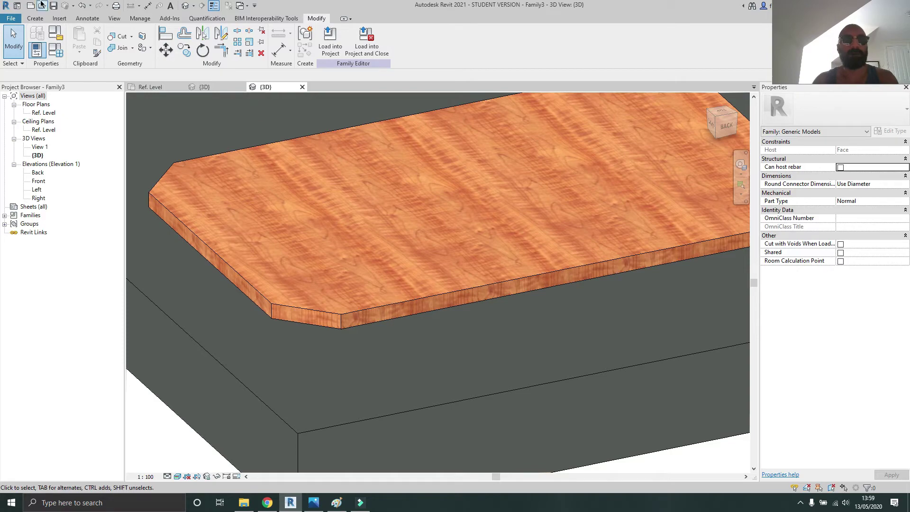
Step: Create a new family from the Metric Profile template
left_click(10, 18)
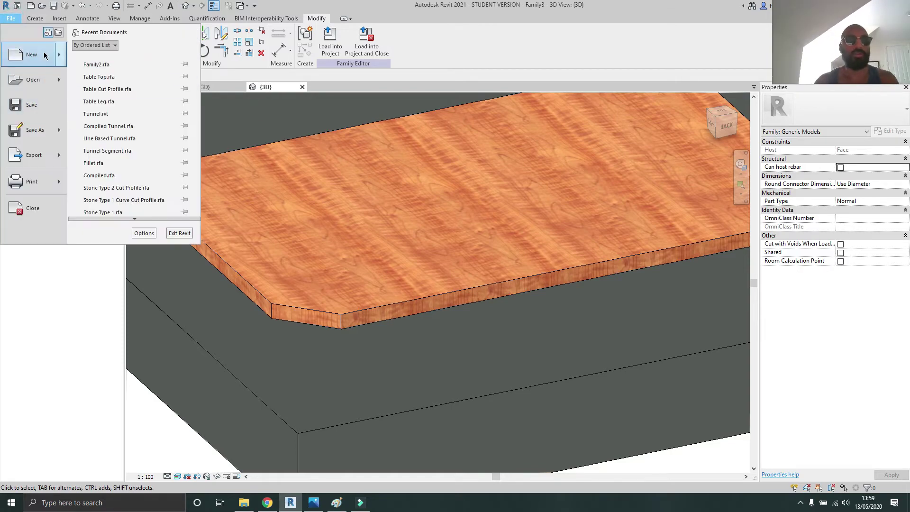
mouse_move(42, 55)
left_click(147, 81)
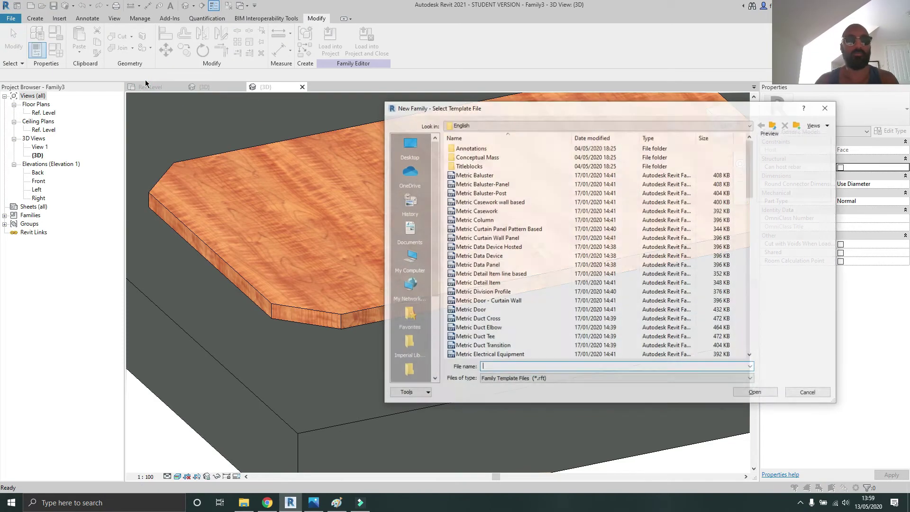
scroll(515, 308, "down", 6)
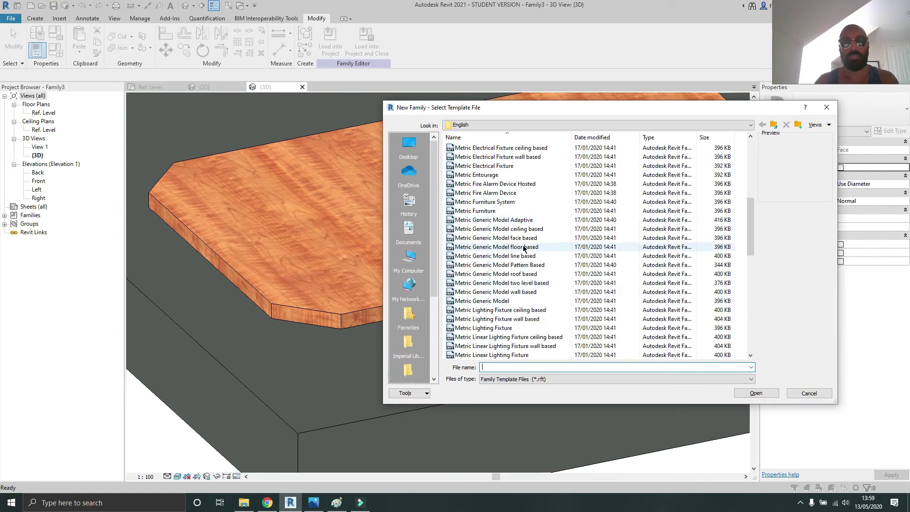
scroll(528, 293, "down", 3)
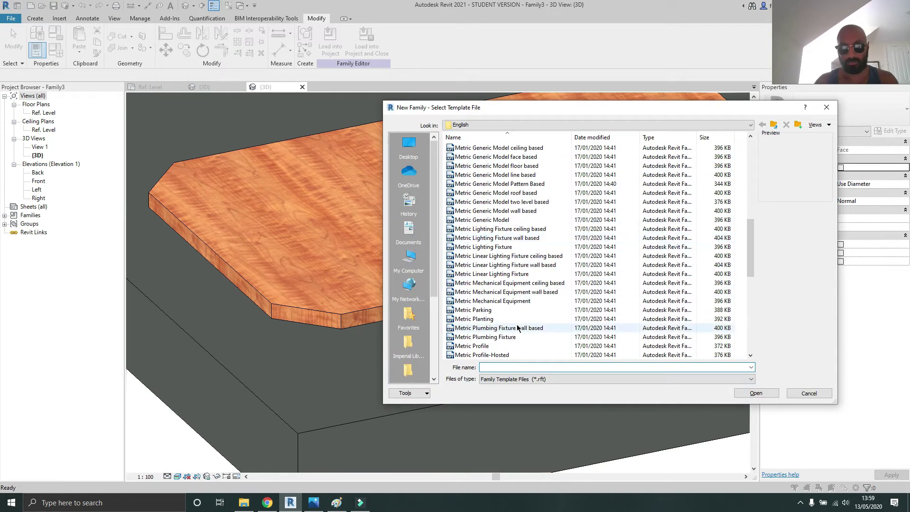
left_click(510, 345)
left_click(754, 393)
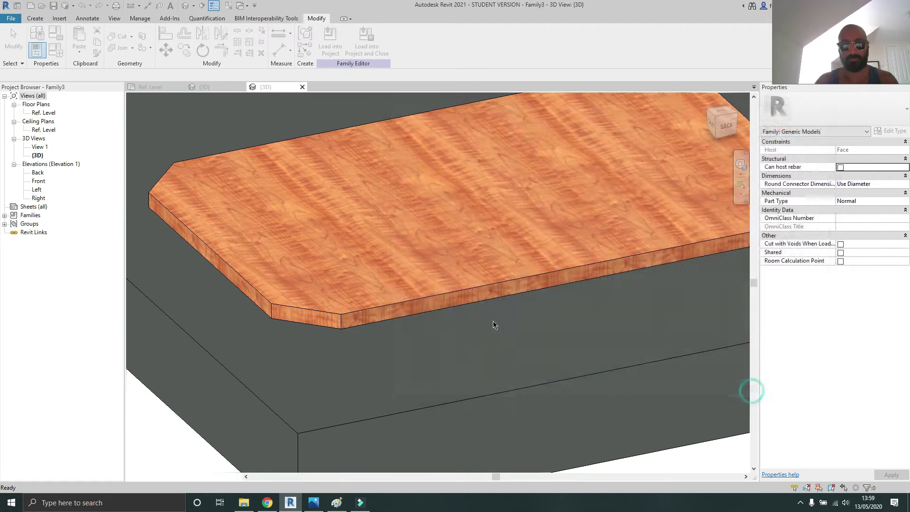
scroll(453, 312, "up", 4)
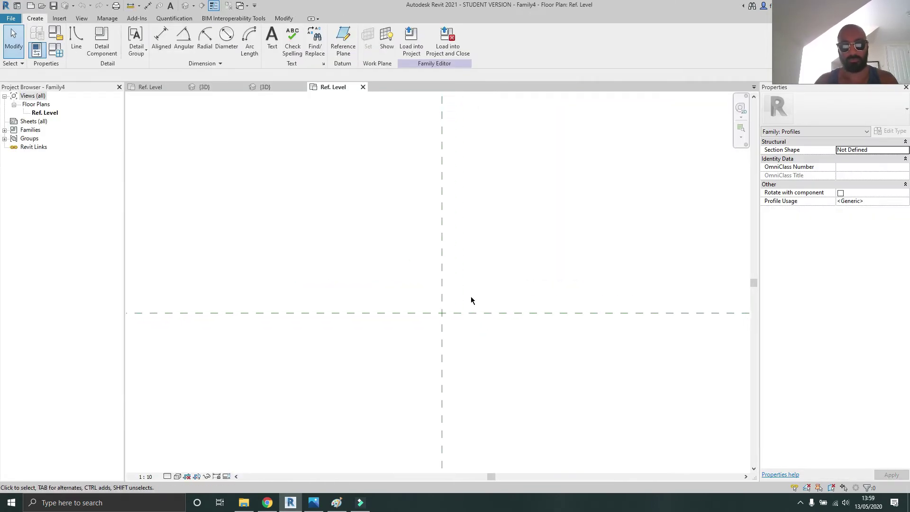
middle_click_drag(388, 315, 411, 290)
middle_click_drag(371, 265, 436, 273)
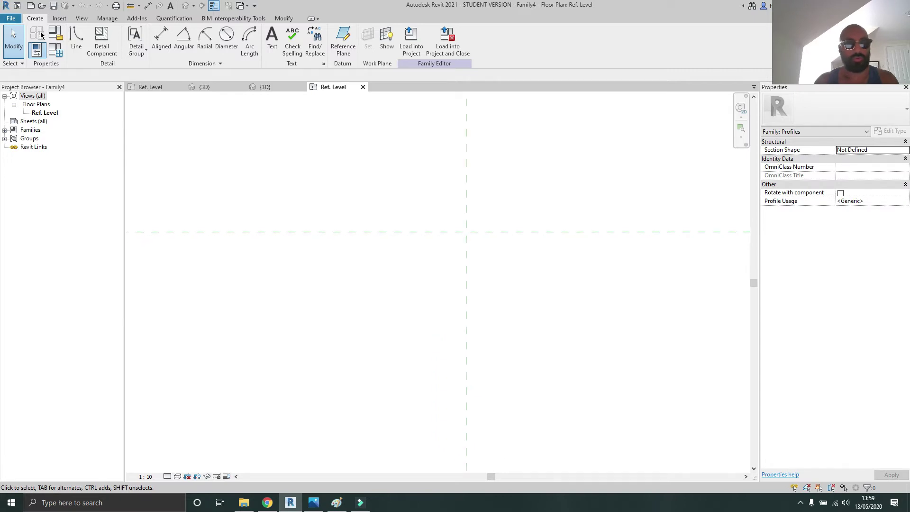
left_click(76, 38)
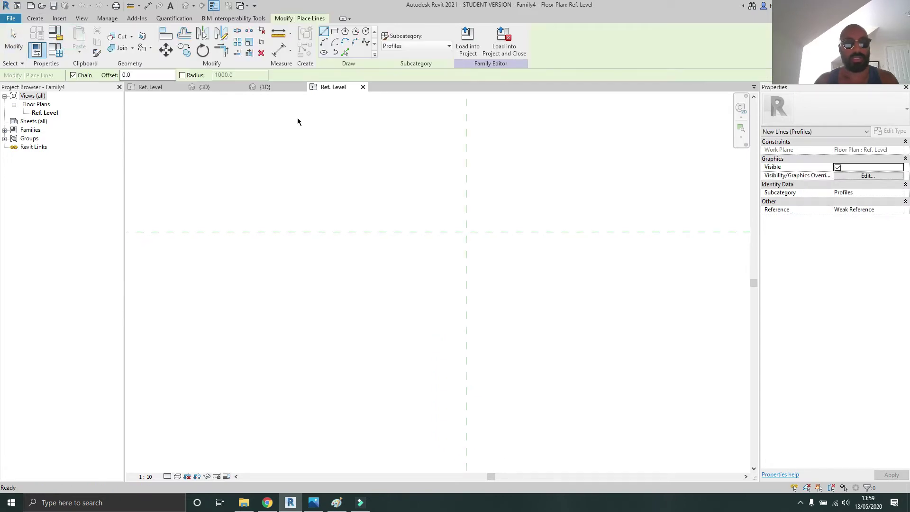
left_click(465, 231)
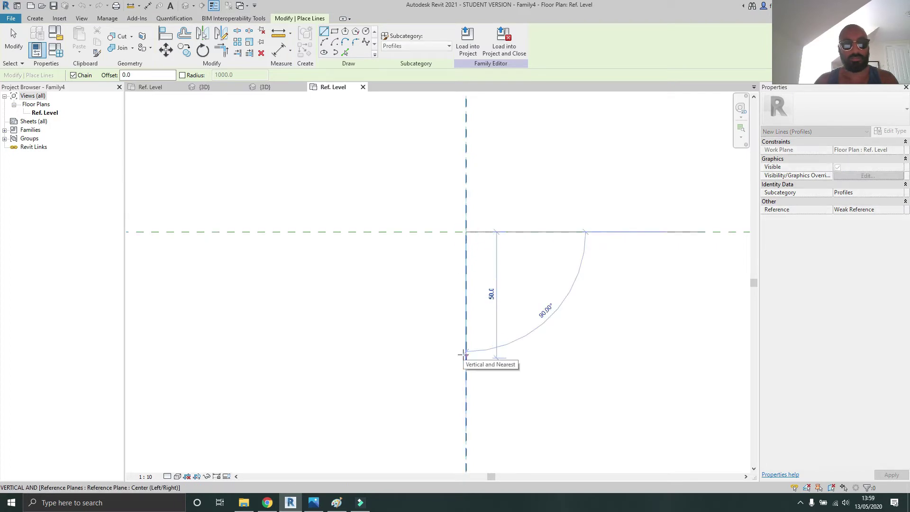
key("Escape")
key("Escape")
Step: Create three vertical reference planes to the right of the vertical centre plane, each offset 100 mm from the previous one
middle_click_drag(461, 296, 434, 291)
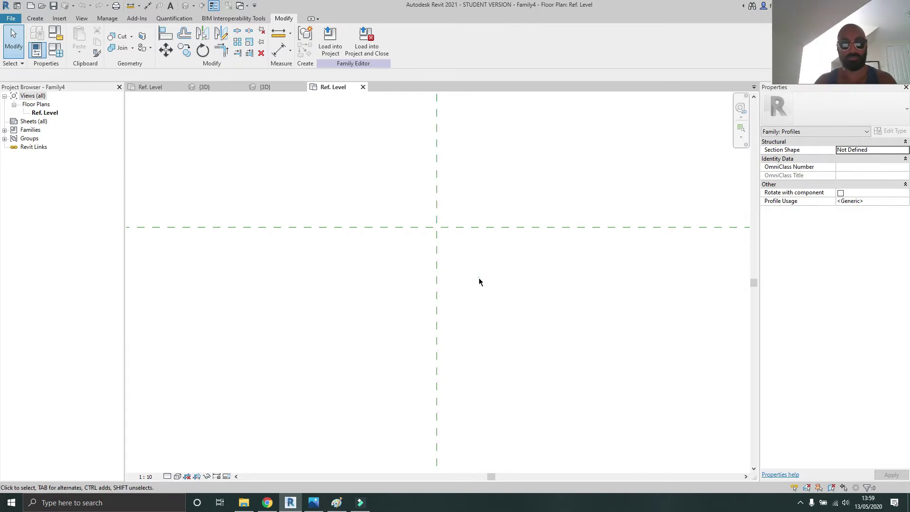
middle_click_drag(520, 303, 424, 293)
left_click(425, 293)
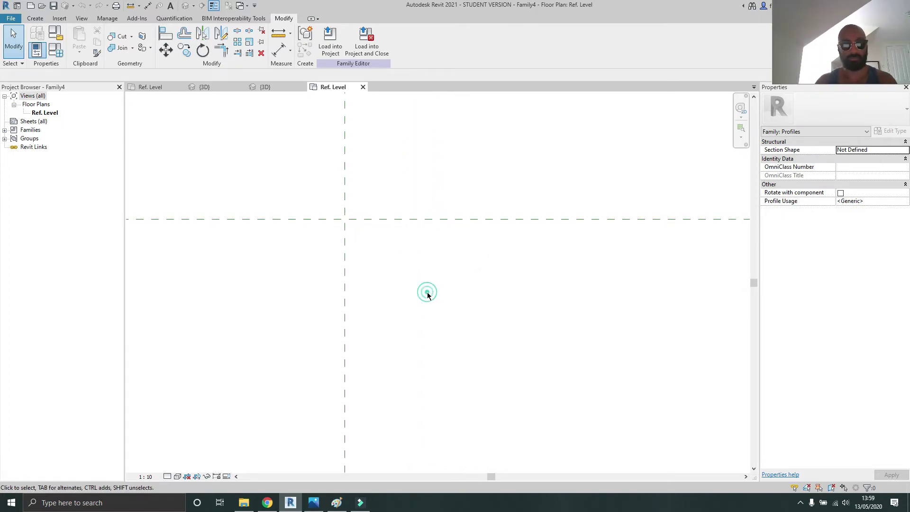
left_click(345, 268)
key("r")
key("p")
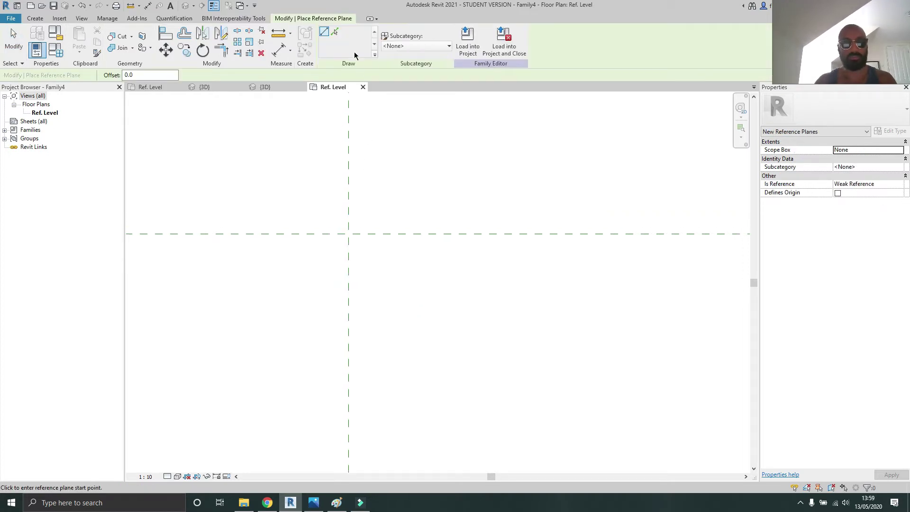
left_click(334, 32)
double_click(137, 75)
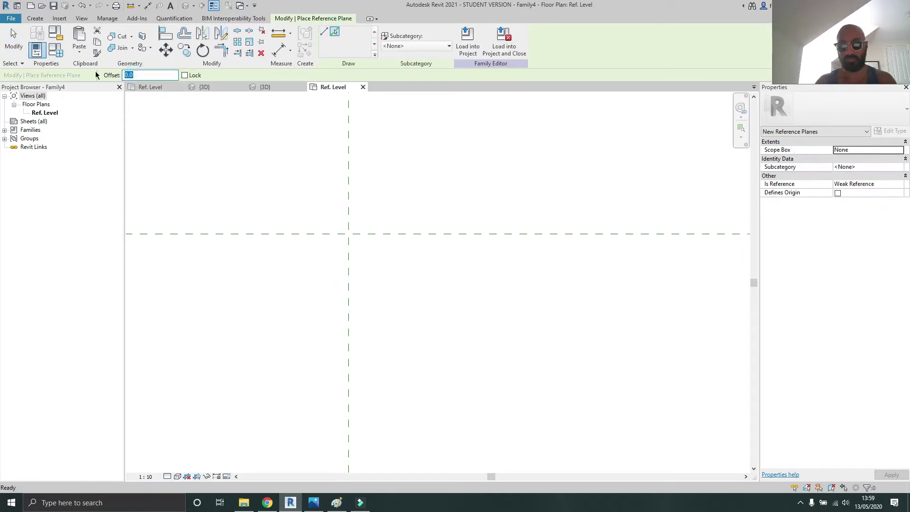
type("100")
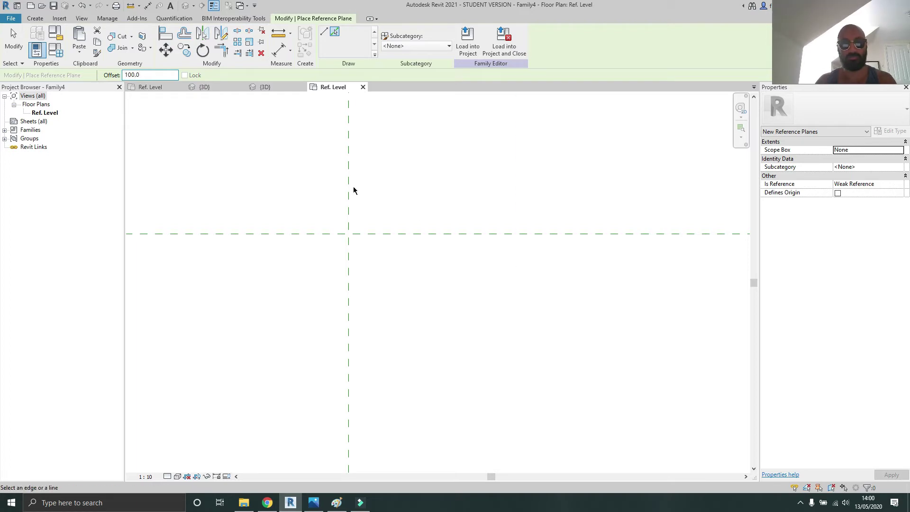
left_click(352, 203)
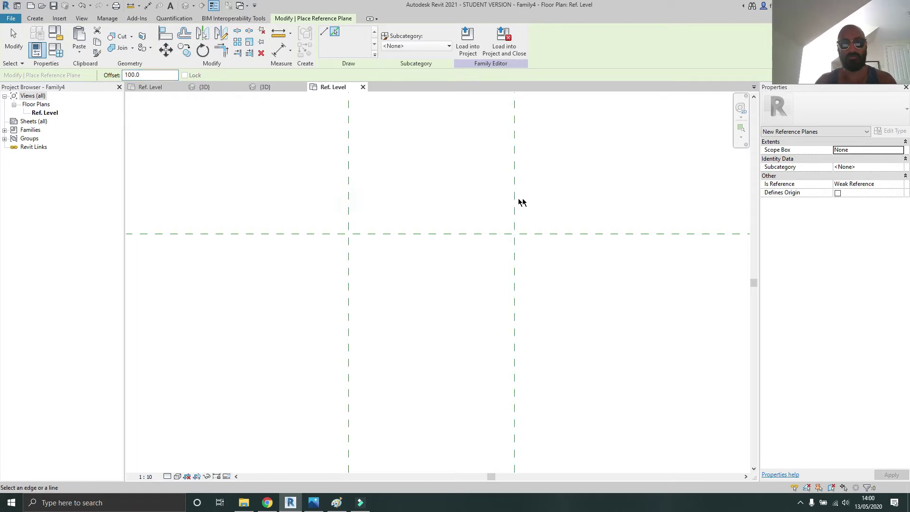
left_click(516, 197)
scroll(516, 197, "down", 2)
middle_click_drag(623, 192, 453, 200)
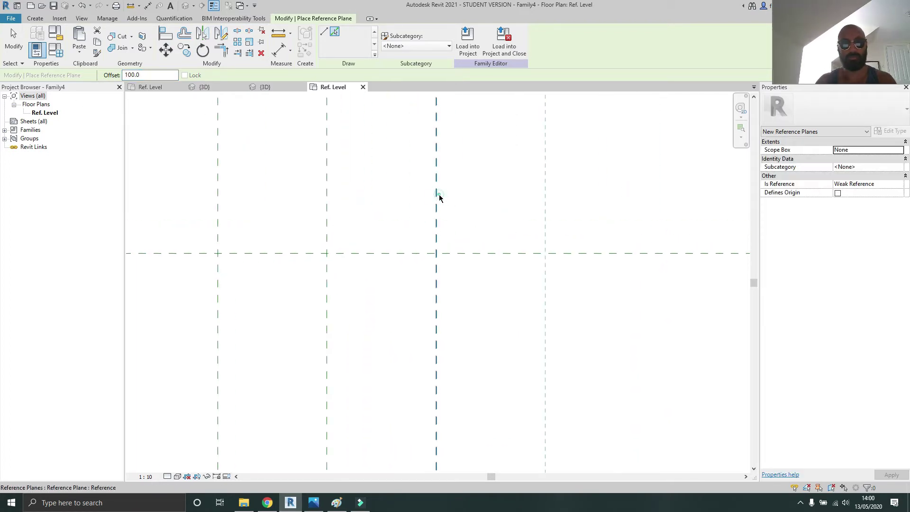
left_click(437, 195)
Step: Add two horizontal reference planes below the horizontal centre plane, each offset 100 mm from the previous one
scroll(482, 251, "down", 2)
left_click(482, 249)
left_click(483, 317)
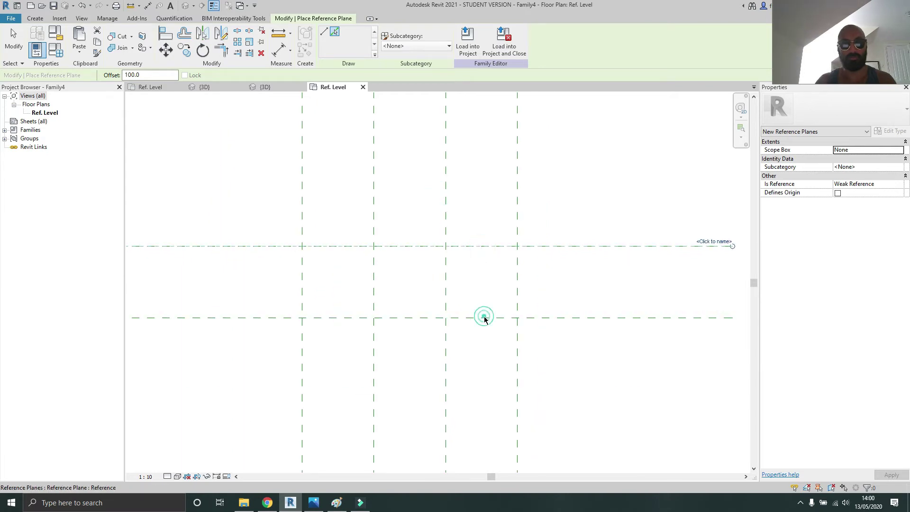
left_click(484, 320)
key("Escape")
key("Escape")
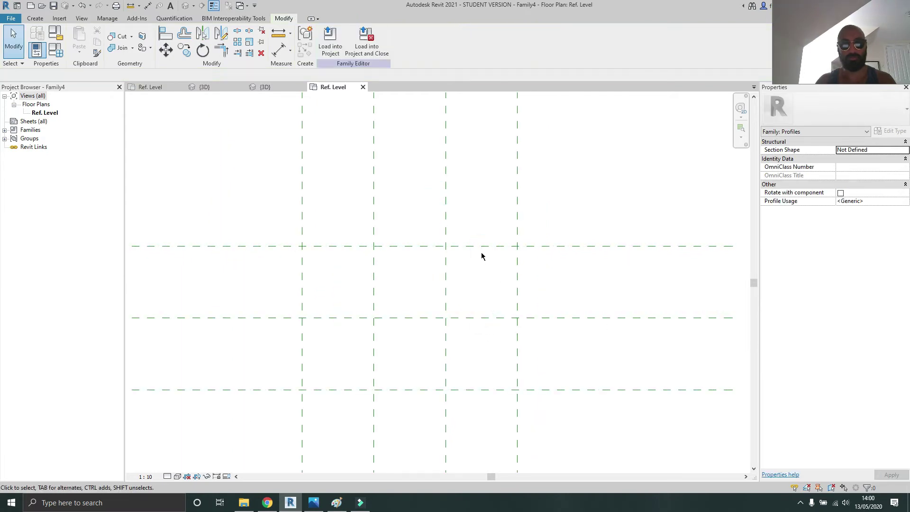
Step: Copy the uppermost horizontal reference plane to about 115 mm below the lowest one
left_click(479, 245)
scroll(491, 211, "down", 1)
left_click_drag(570, 197, 578, 353, "ctrl")
key("Escape")
middle_click_drag(603, 331, 552, 319)
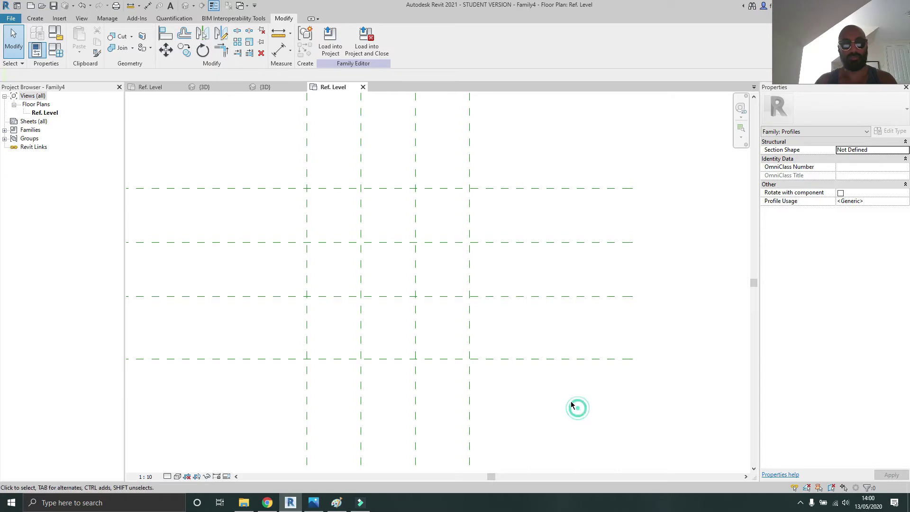
Step: Set the two inner vertical and two inner horizontal reference planes to Not a Reference
left_click_drag(441, 334, 337, 226)
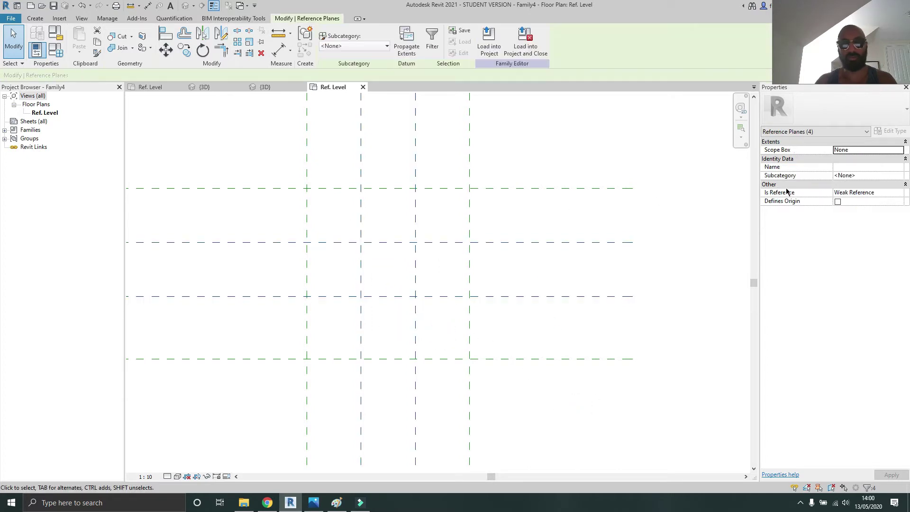
left_click(900, 193)
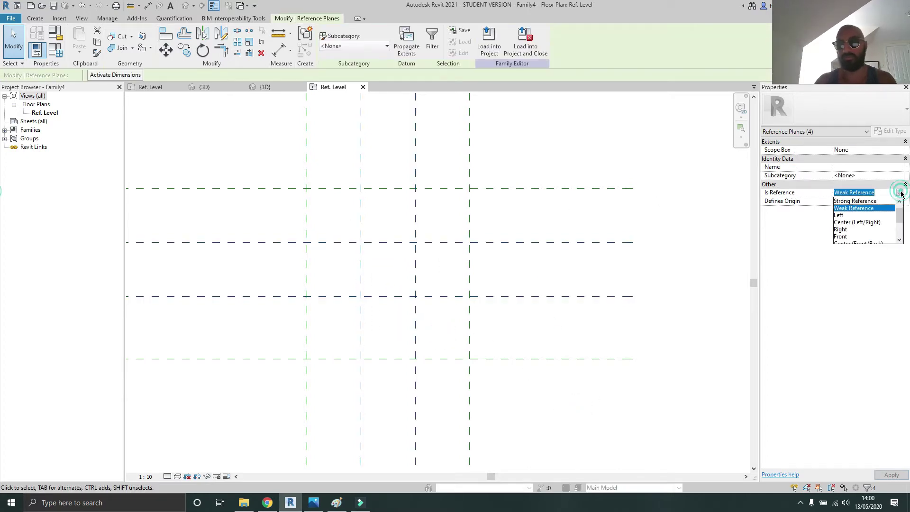
scroll(873, 210, "up", 1)
left_click(869, 201)
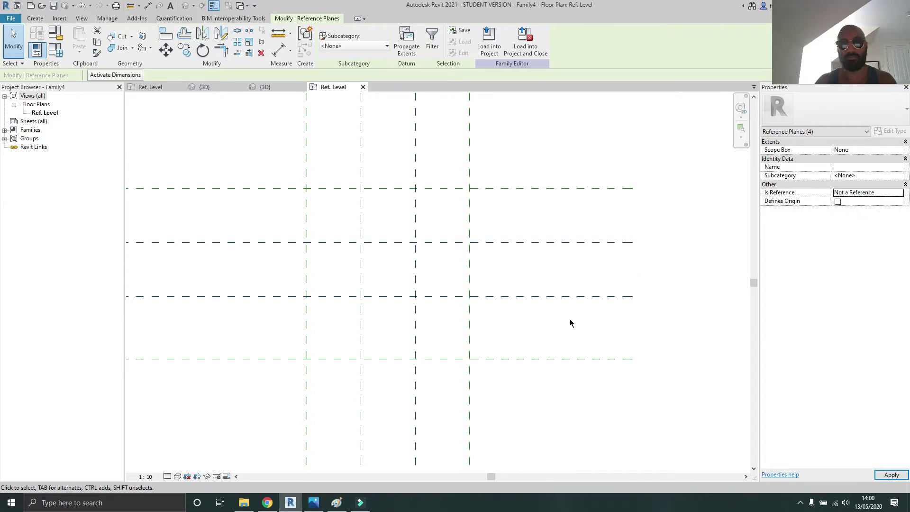
left_click(558, 318)
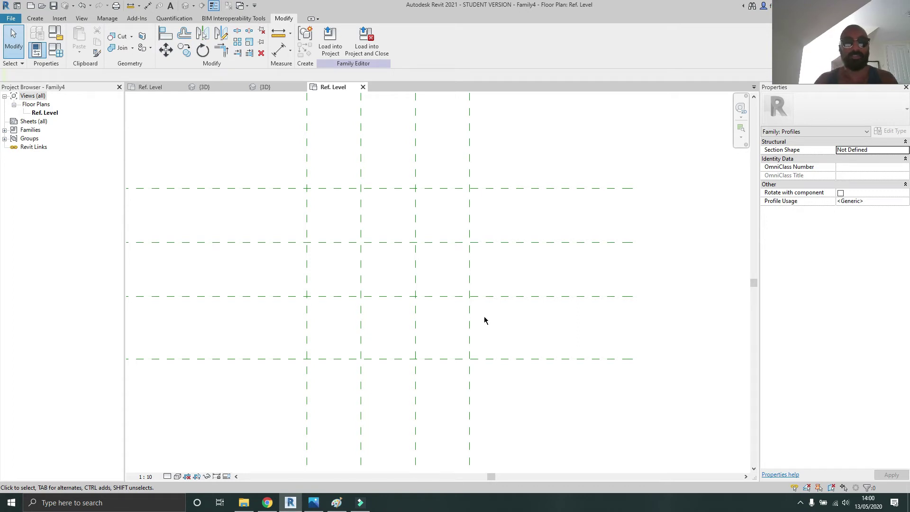
Step: Dimension each of the three gaps between the horizontal reference planes with separate aligned dimensions in one line
middle_click_drag(380, 312, 386, 283)
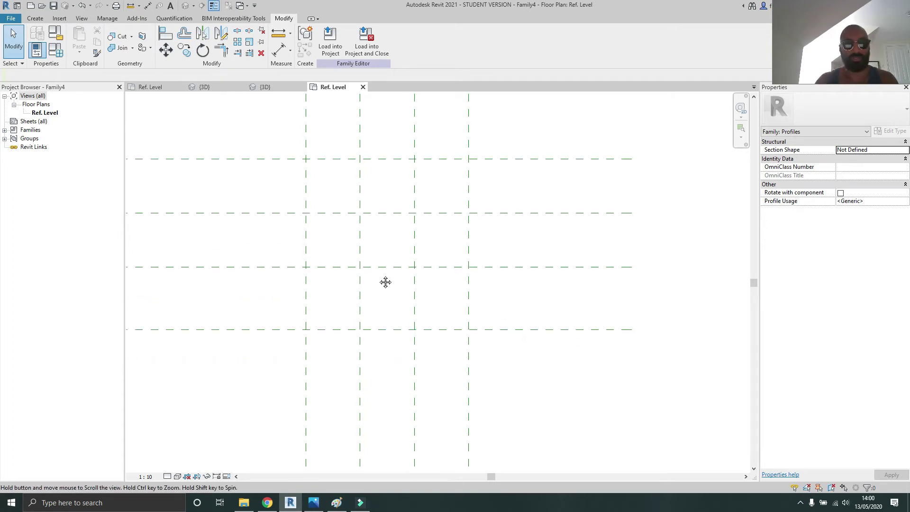
key("d")
key("i")
left_click(524, 328)
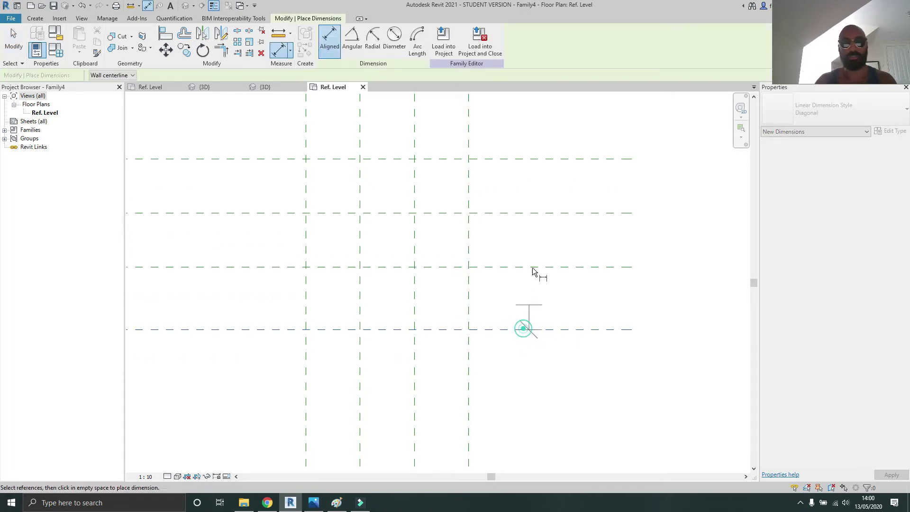
left_click(536, 266)
left_click(575, 288)
left_click(545, 267)
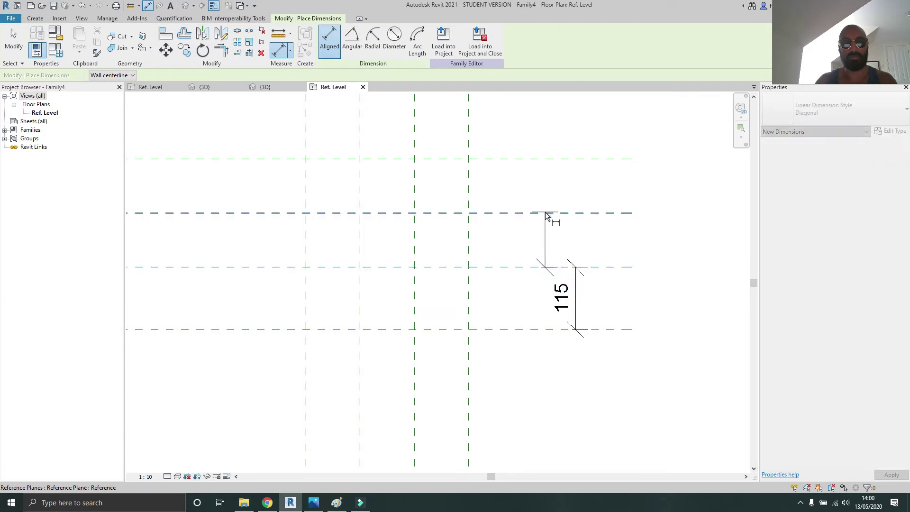
left_click(544, 213)
left_click(573, 223)
left_click(529, 212)
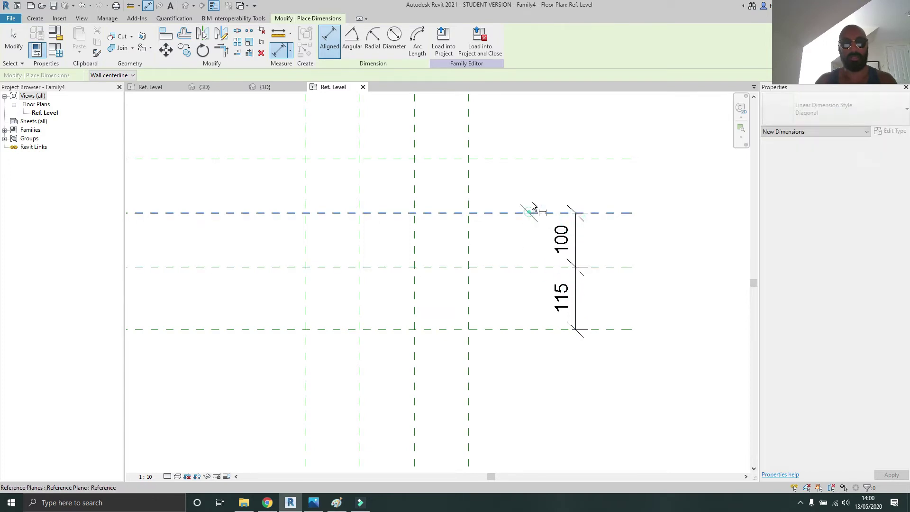
left_click(549, 158)
left_click(579, 185)
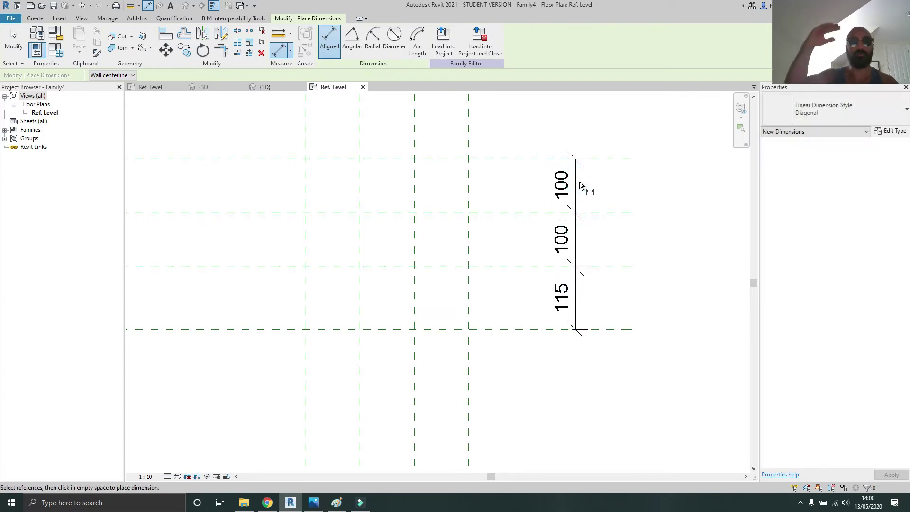
Step: Dimension each of the three gaps between the vertical reference planes with separate aligned dimensions above the grid
middle_click_drag(578, 181, 609, 314)
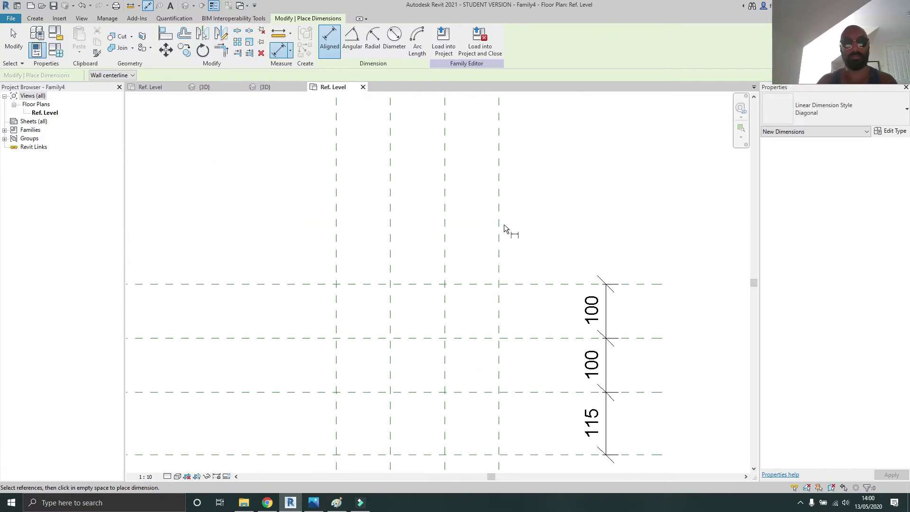
left_click(499, 225)
left_click(446, 240)
left_click(471, 238)
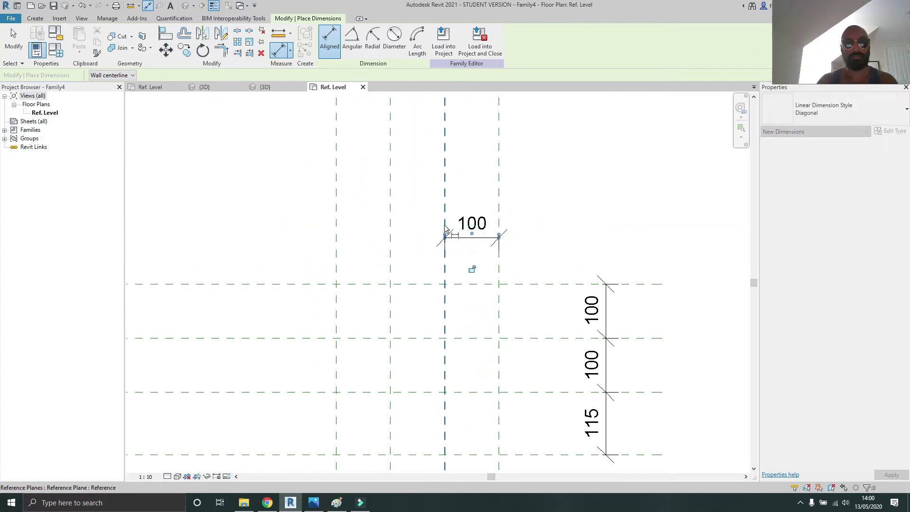
left_click(443, 219)
left_click(391, 238)
left_click(409, 240)
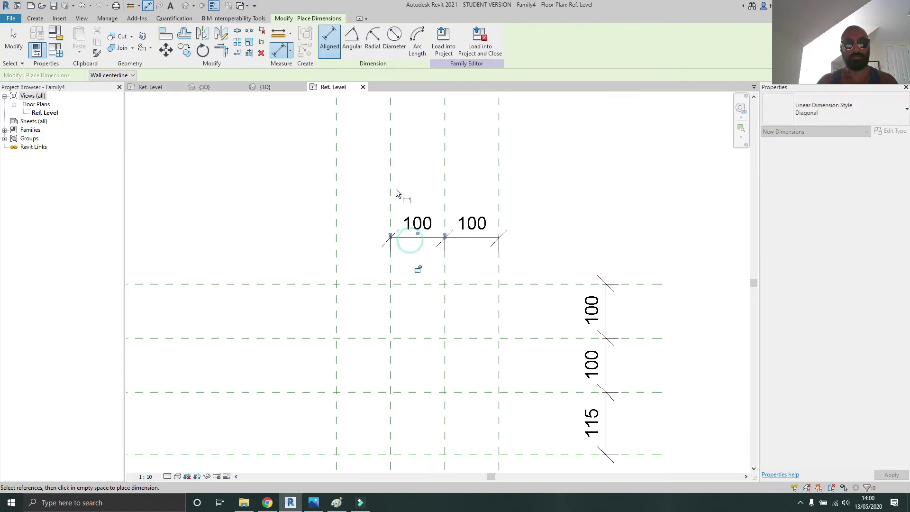
left_click(393, 188)
left_click(340, 232)
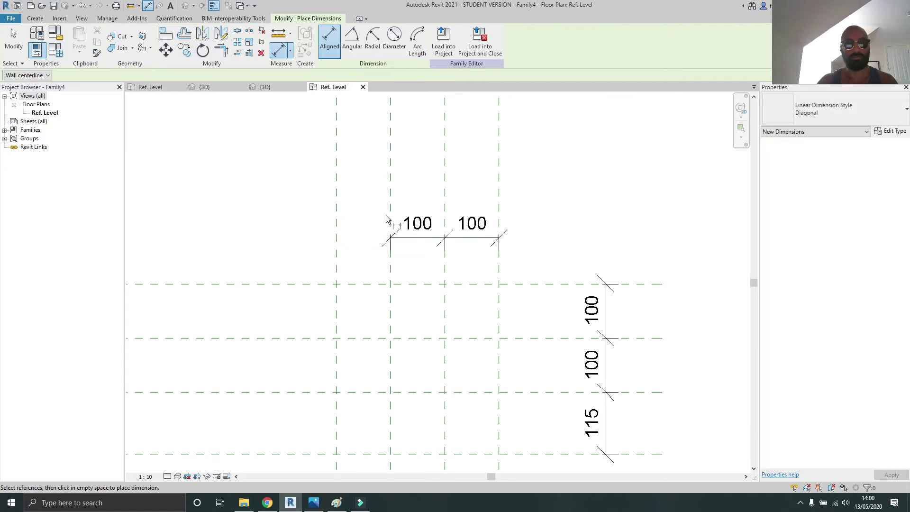
left_click(390, 209)
left_click(337, 223)
left_click(357, 238)
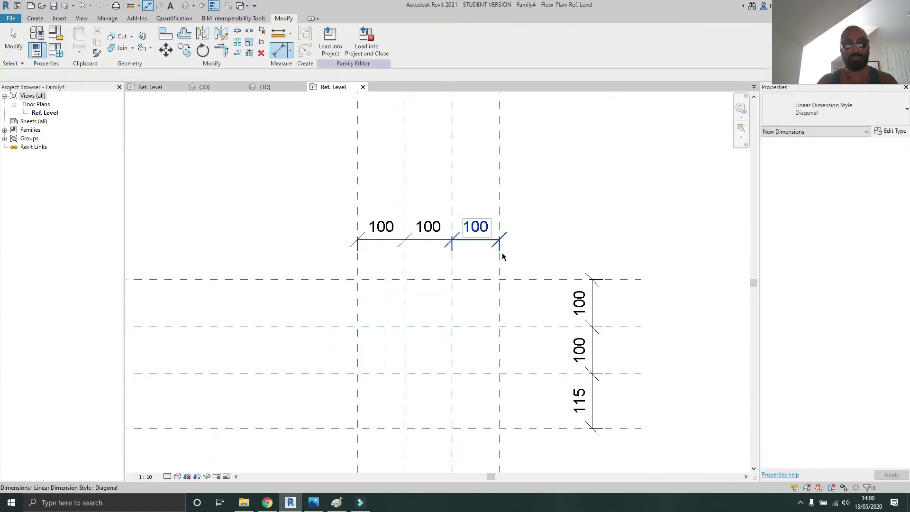
key("Escape")
key("Escape")
scroll(502, 253, "down", 2)
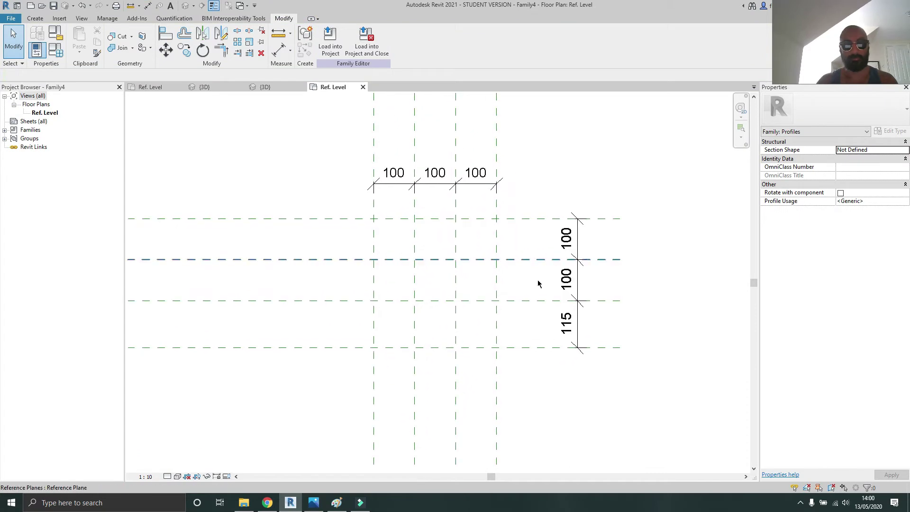
Step: Label the lowest vertical dimension and the leftmost horizontal dimension with a new type parameter named a
left_click(578, 329)
left_click(395, 184, "ctrl")
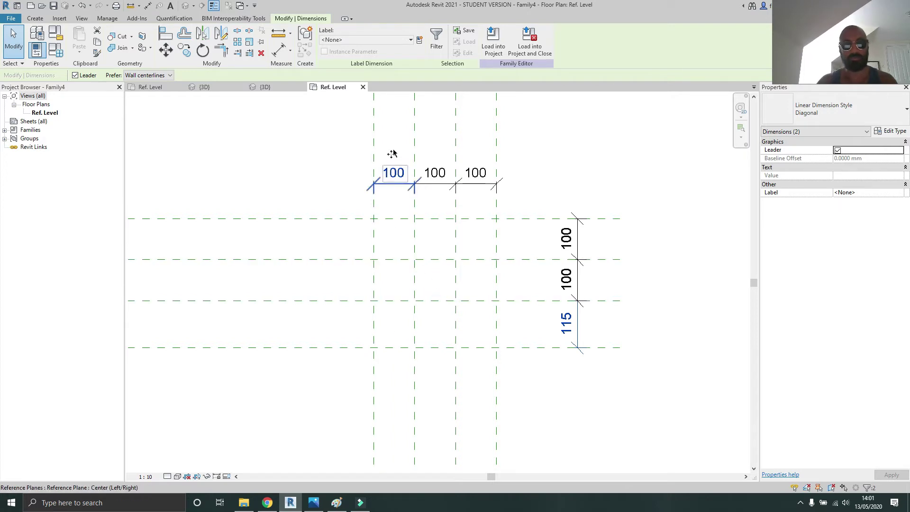
left_click(419, 40)
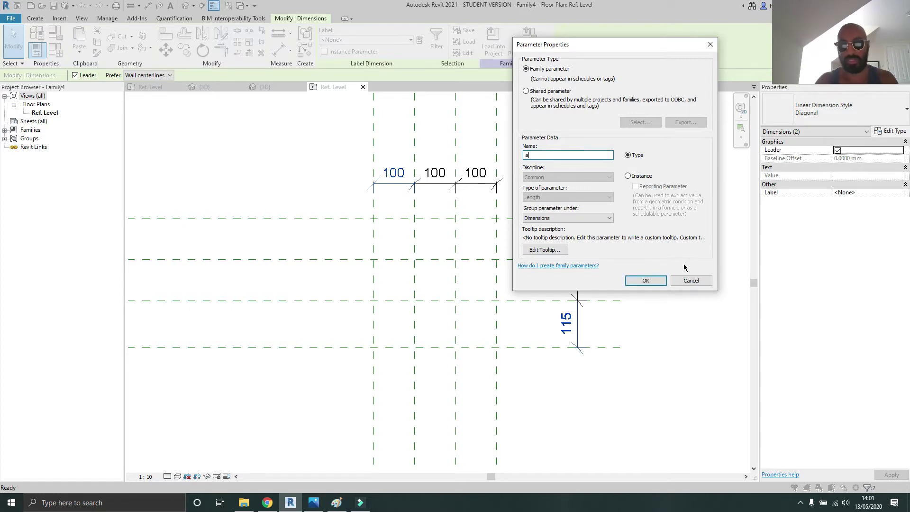
left_click(645, 280)
Step: Label the middle vertical dimension and the middle horizontal dimension with a new type parameter named b
left_click(579, 264)
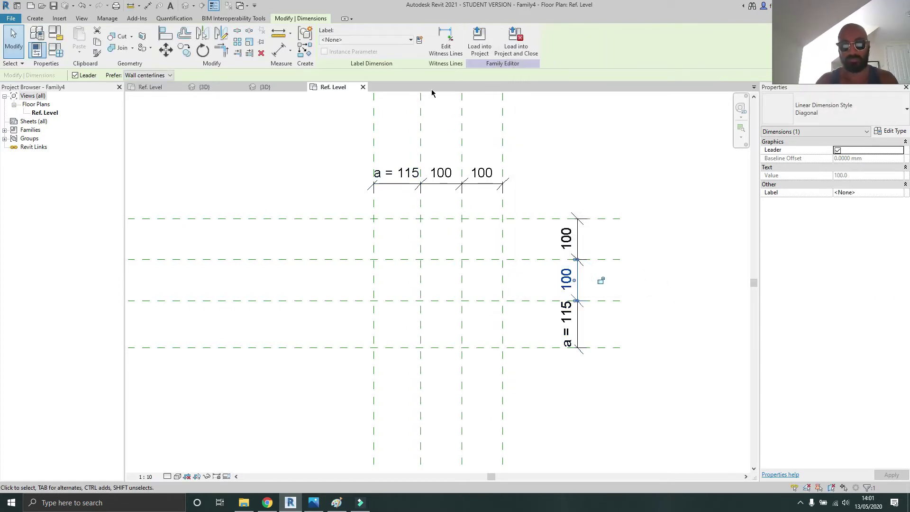
left_click(452, 191, "ctrl")
left_click(420, 40)
type("b")
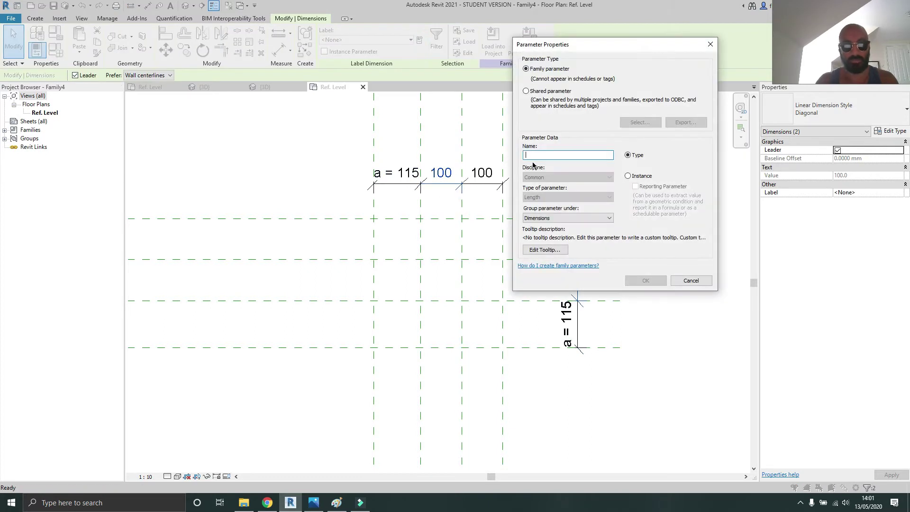
left_click(646, 281)
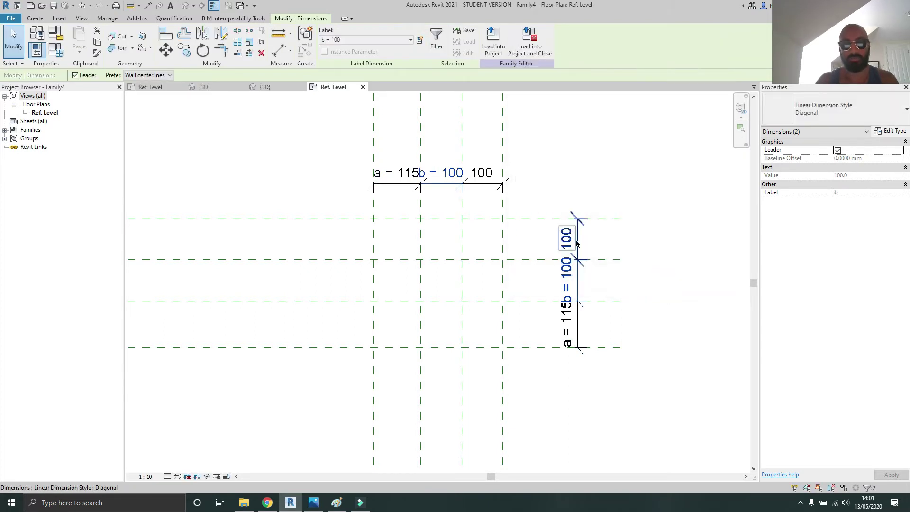
Step: Label the uppermost vertical dimension and the rightmost horizontal dimension with a new type parameter named c
left_click(410, 40)
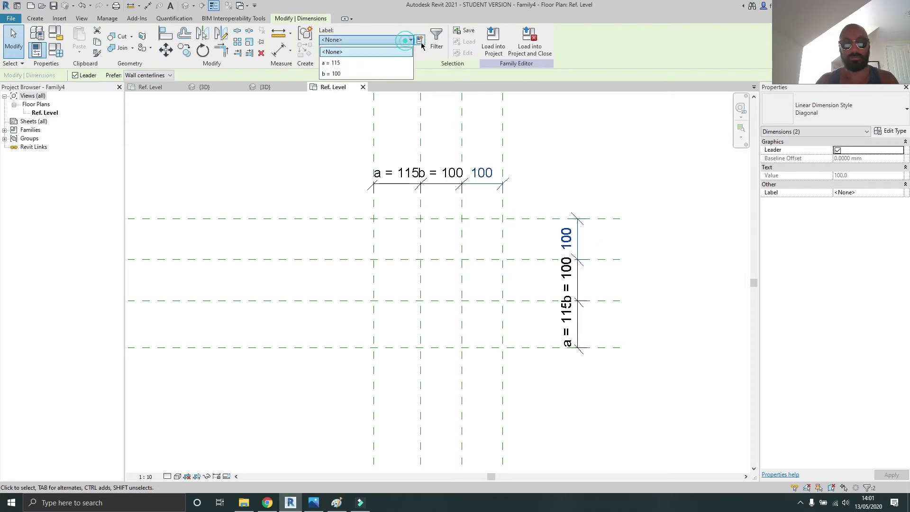
left_click(419, 40)
type("c")
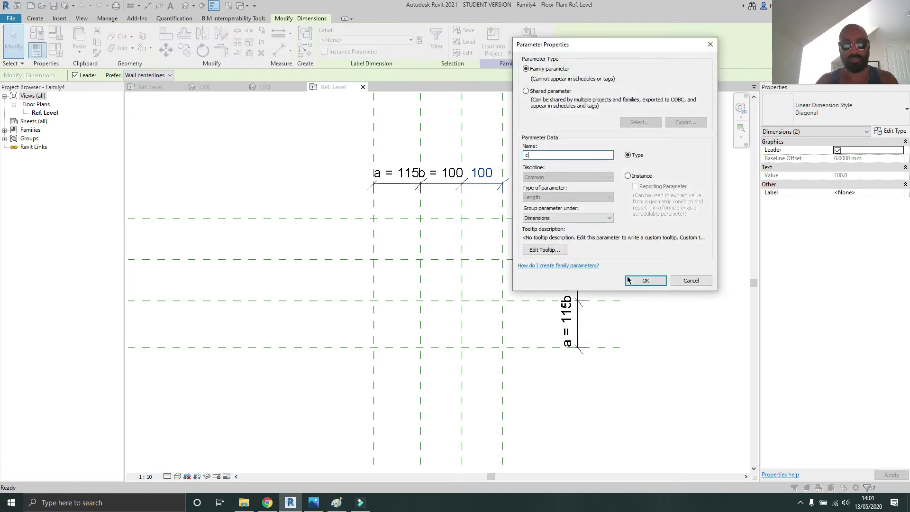
left_click(630, 281)
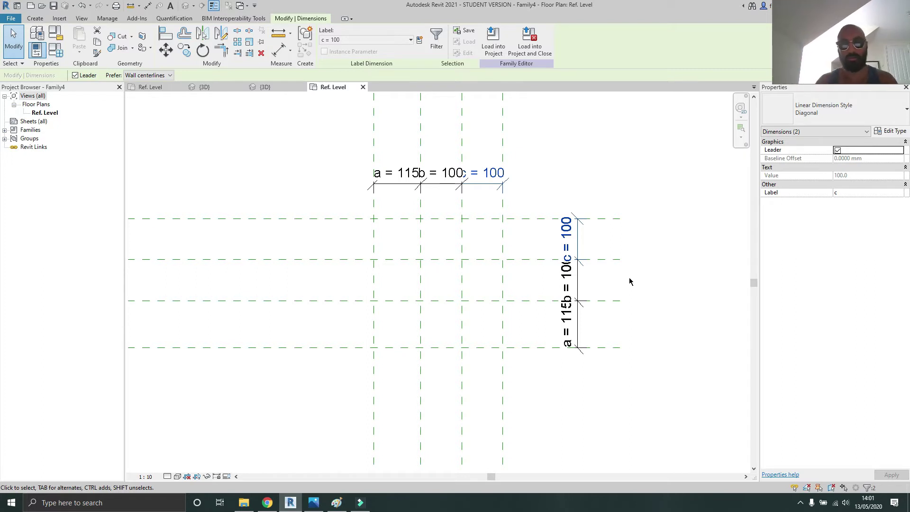
Step: Move the reference planes farther apart so that a is about 260, b about 200 and c about 180
left_click(531, 347)
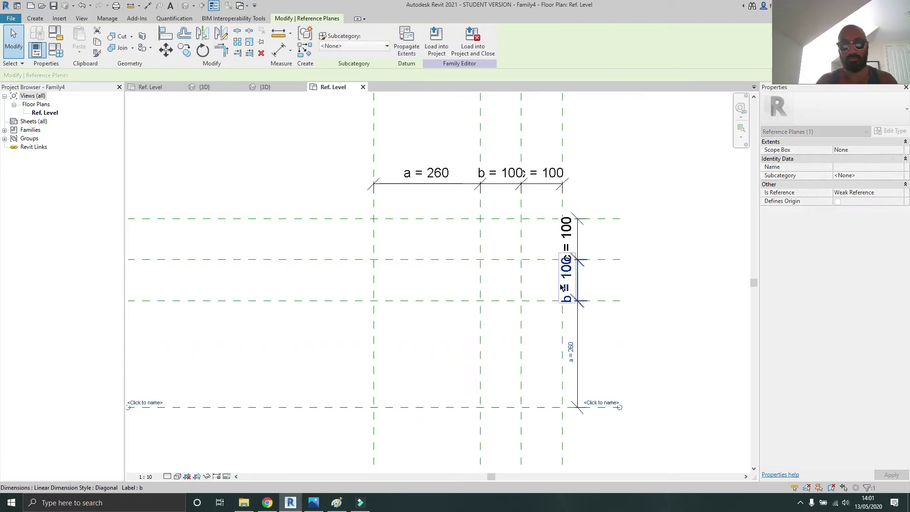
left_click(562, 334)
left_click_drag(563, 325, 635, 318)
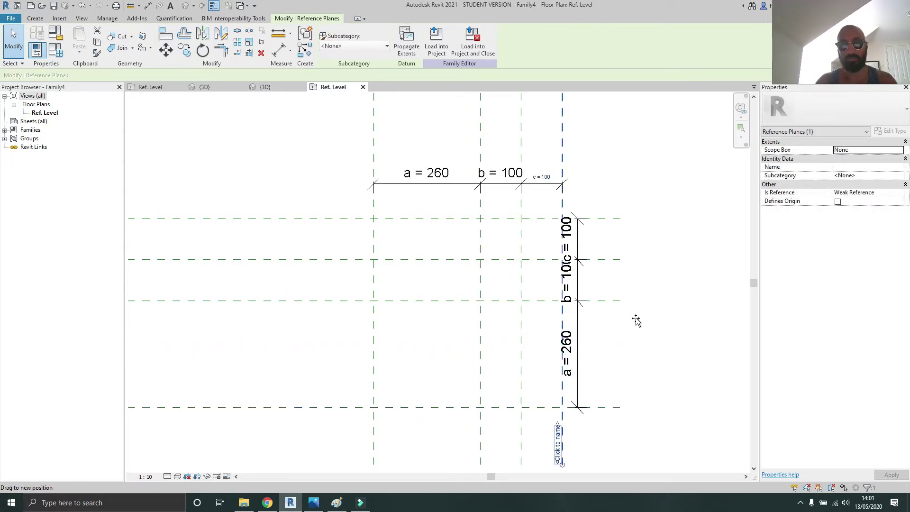
left_click(541, 334)
left_click_drag(538, 322, 540, 296)
scroll(586, 347, "down", 2)
middle_click_drag(587, 348, 513, 309)
scroll(513, 309, "down", 2)
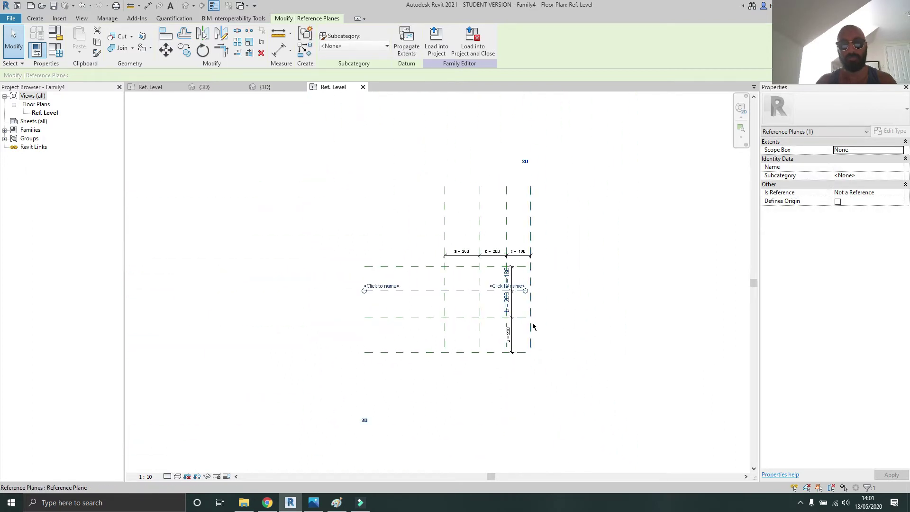
scroll(531, 322, "up", 2)
scroll(393, 247, "up", 2)
scroll(393, 247, "down", 1)
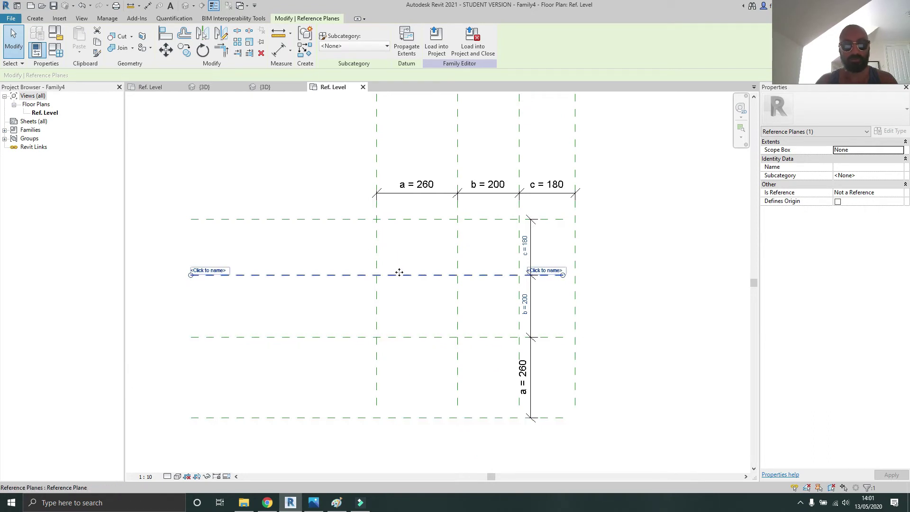
Step: Move the three lower horizontal reference planes upward so the a, b and c spacings are each 60
left_click_drag(403, 242, 401, 237)
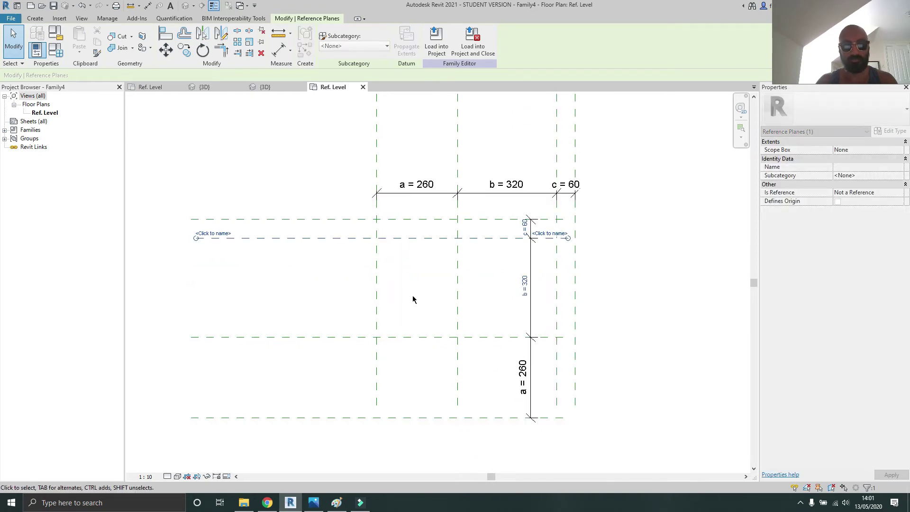
left_click_drag(408, 335, 410, 300)
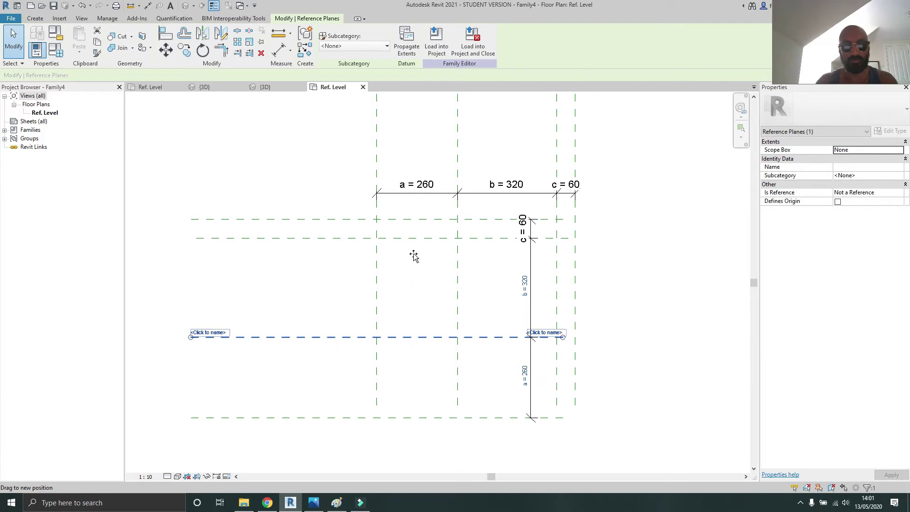
left_click_drag(414, 256, 414, 255)
left_click_drag(420, 417, 420, 277)
scroll(398, 209, "up", 3)
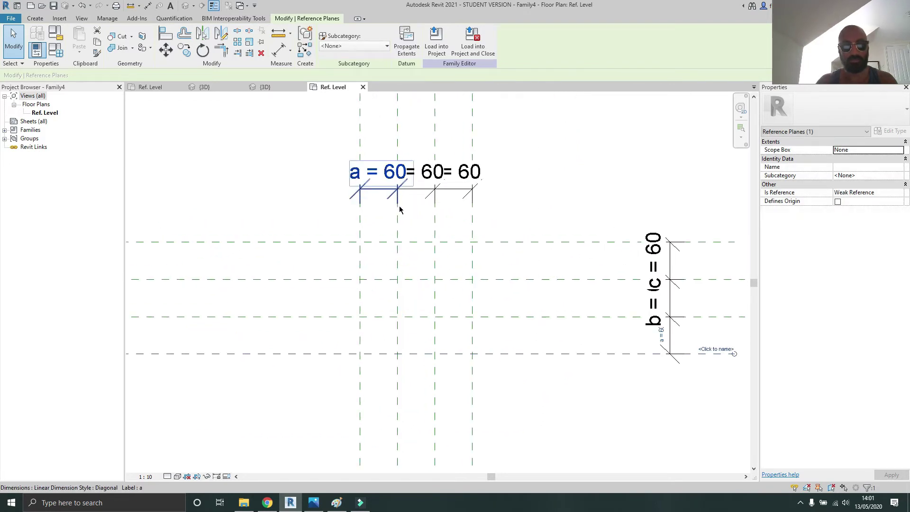
key("Escape")
Step: Set the view scale of the Ref. Level plan to 1:2
left_click(144, 476)
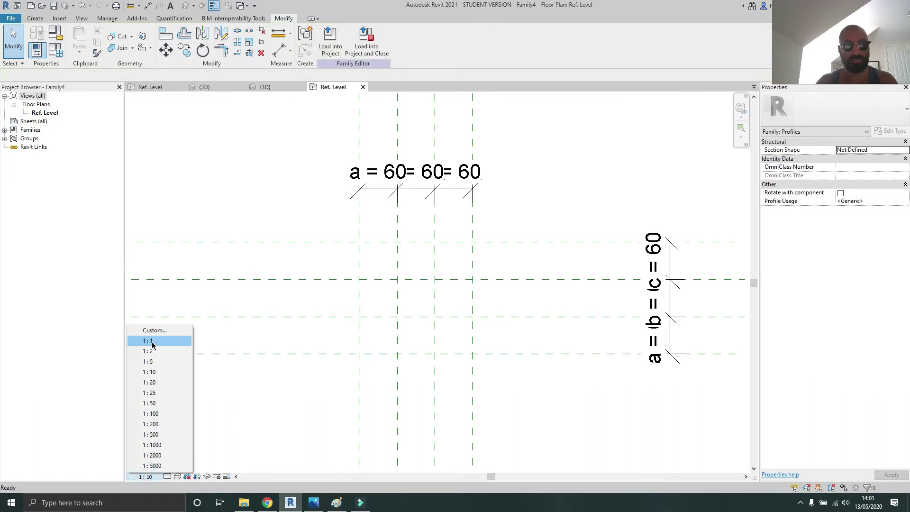
left_click(148, 340)
left_click(130, 478)
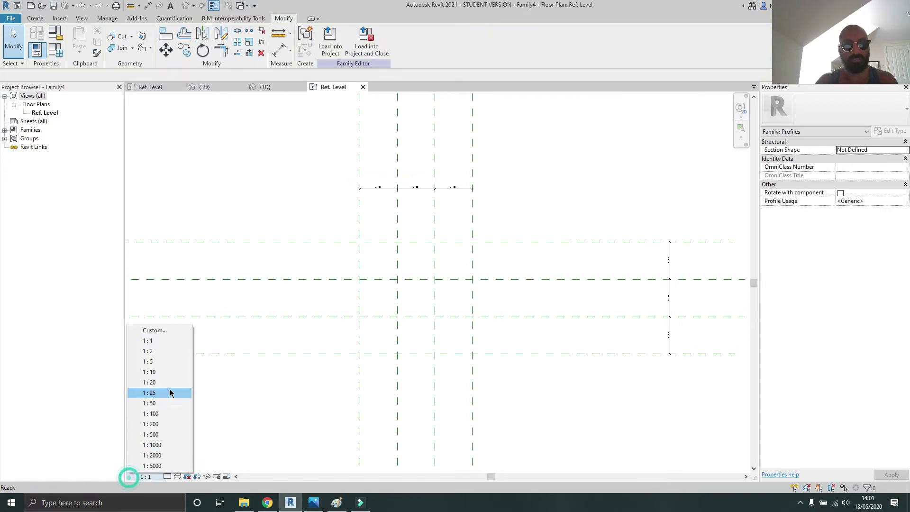
left_click(174, 357)
Step: Move the three lower horizontal reference planes upward to spacings of a = 25, b = 30 and c = 25
scroll(596, 305, "up", 2)
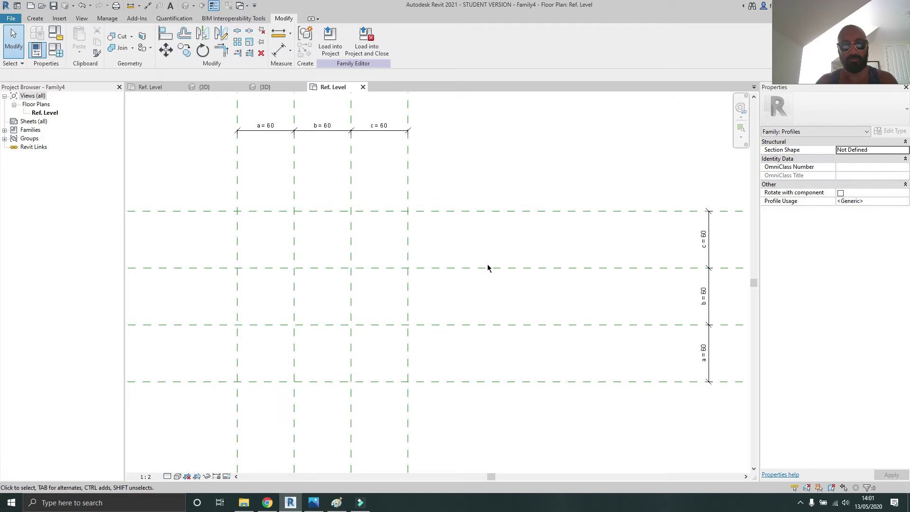
left_click_drag(481, 273, 479, 236)
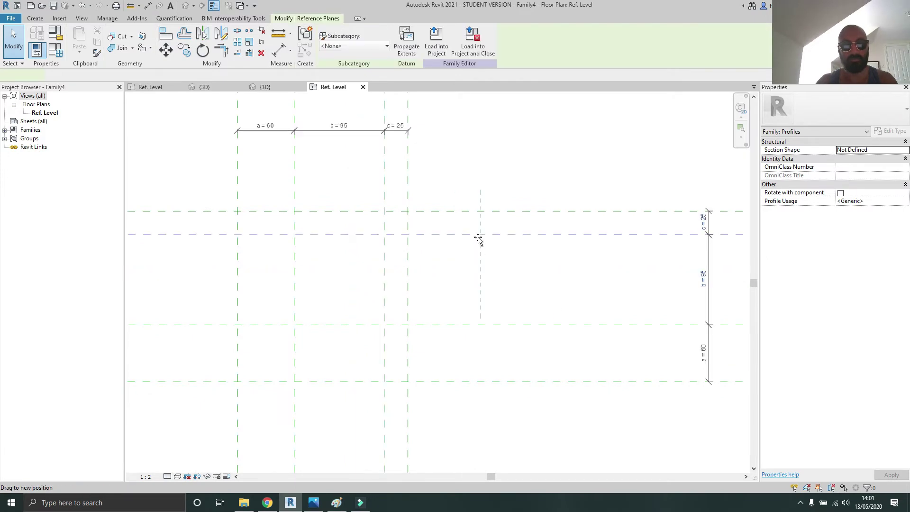
left_click_drag(463, 281, 467, 264)
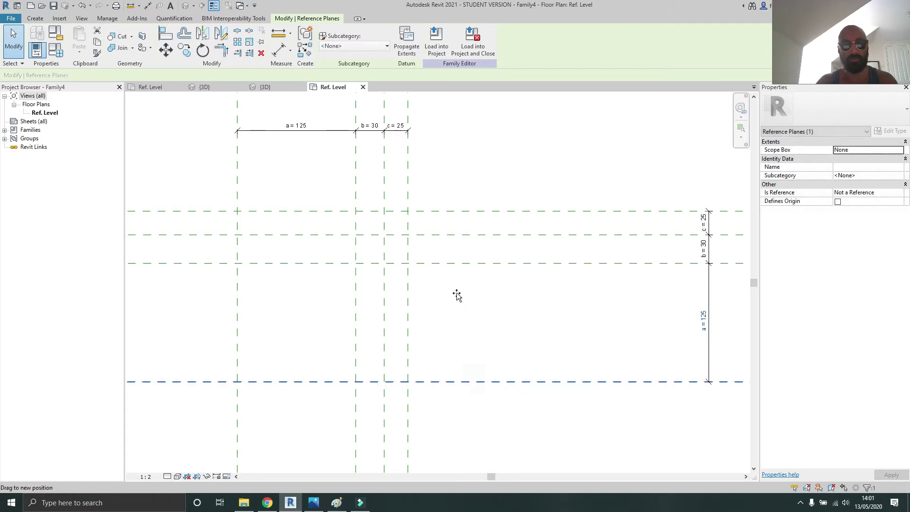
left_click_drag(457, 295, 457, 286)
left_click(603, 373)
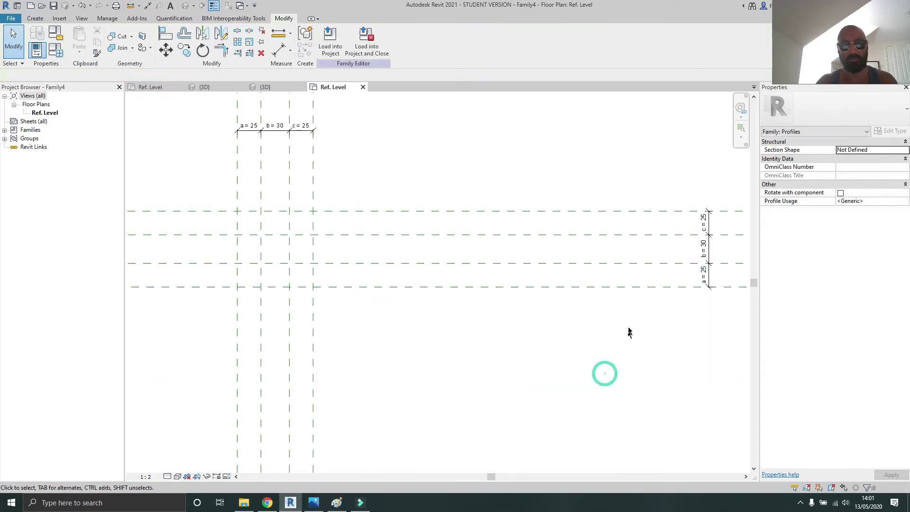
Step: Add overall aligned dimensions between the outermost horizontal planes and between the outermost vertical planes, outside the labelled a, b, c strings
middle_click_drag(743, 287, 527, 339)
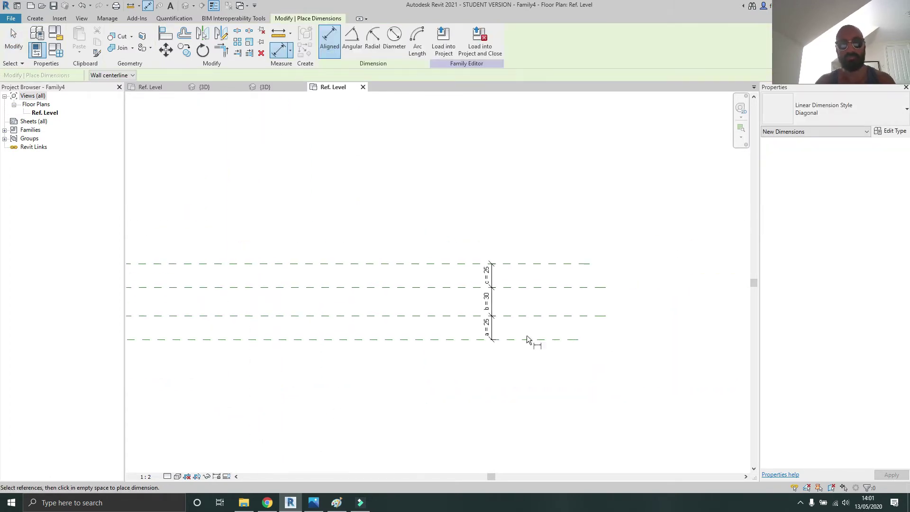
left_click(541, 339)
left_click(540, 264)
left_click(529, 280)
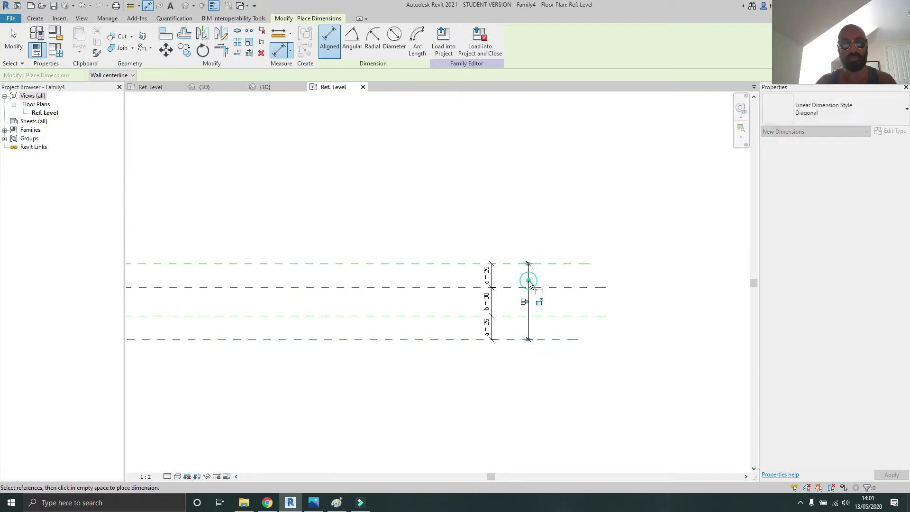
middle_click_drag(414, 284, 640, 290)
middle_click_drag(241, 265, 324, 312)
left_click(404, 194)
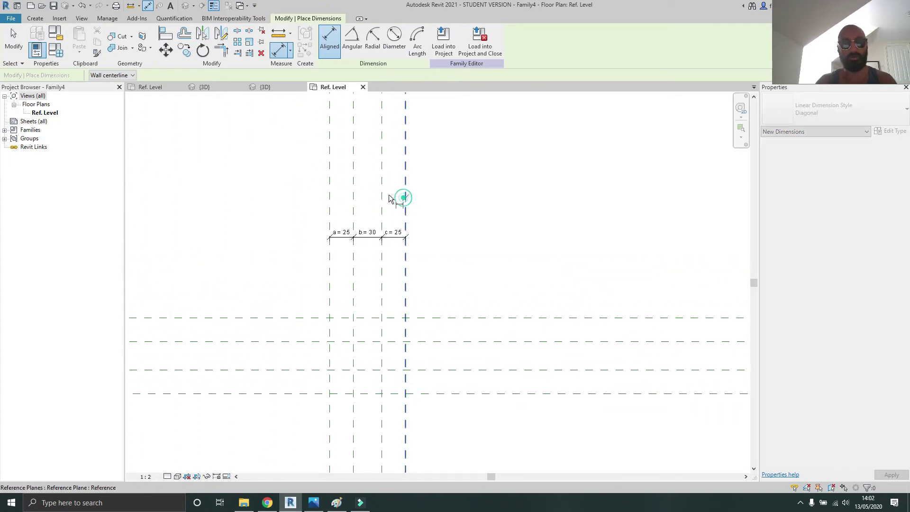
left_click(356, 194)
scroll(367, 201, "down", 4)
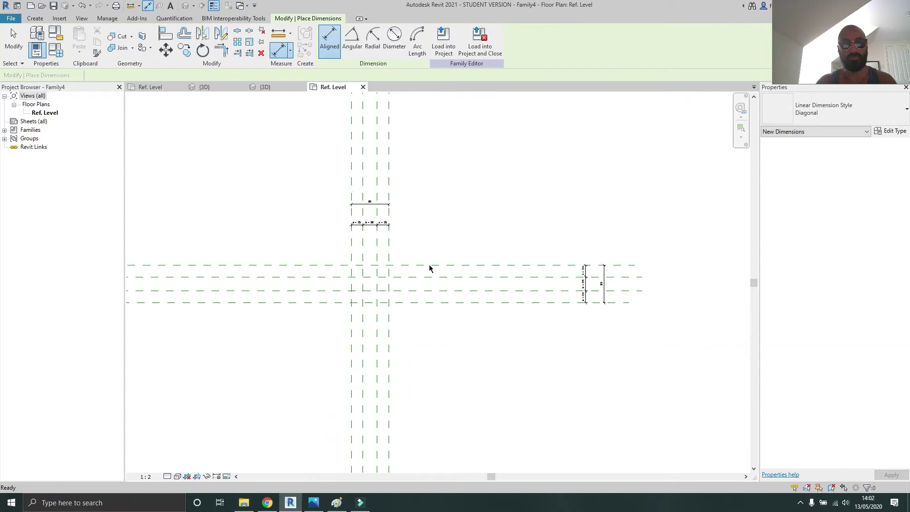
key("Escape")
Step: Move both sets of labelled and overall dimensions closer to the intersection of the reference planes
scroll(592, 288, "up", 2)
left_click_drag(556, 225, 632, 336)
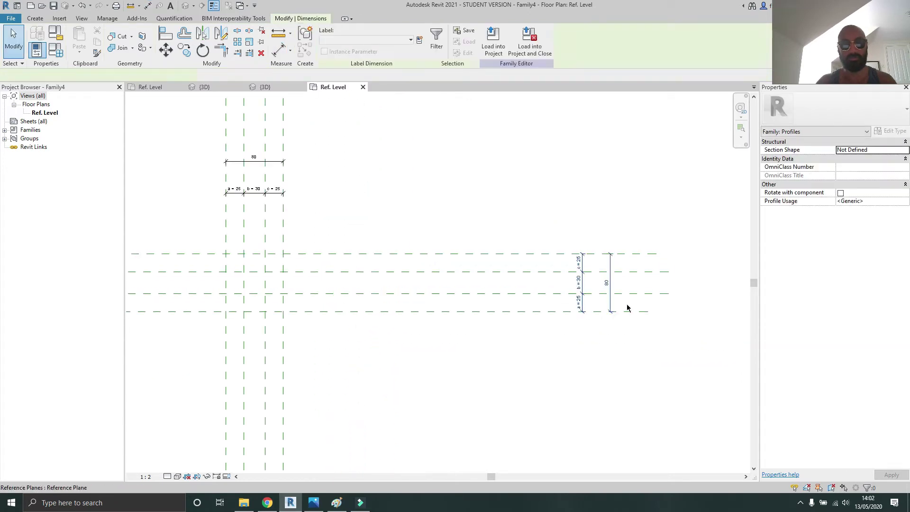
left_click_drag(609, 286, 355, 293)
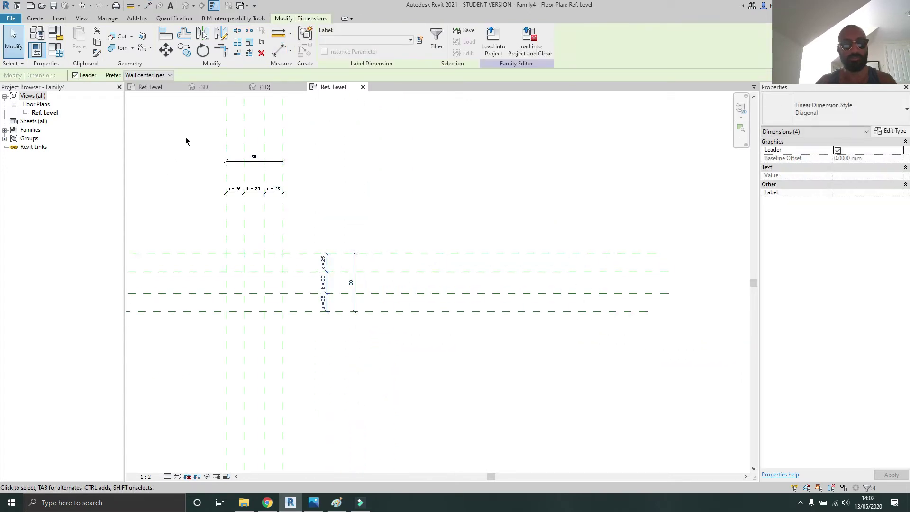
left_click_drag(185, 137, 309, 211)
left_click_drag(261, 195, 261, 228)
middle_click_drag(261, 246, 450, 263)
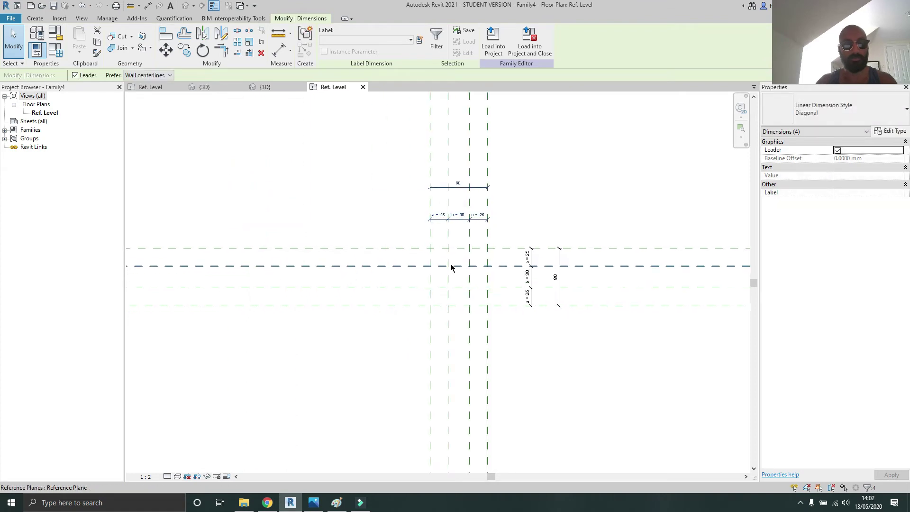
scroll(450, 264, "up", 3)
left_click(491, 228)
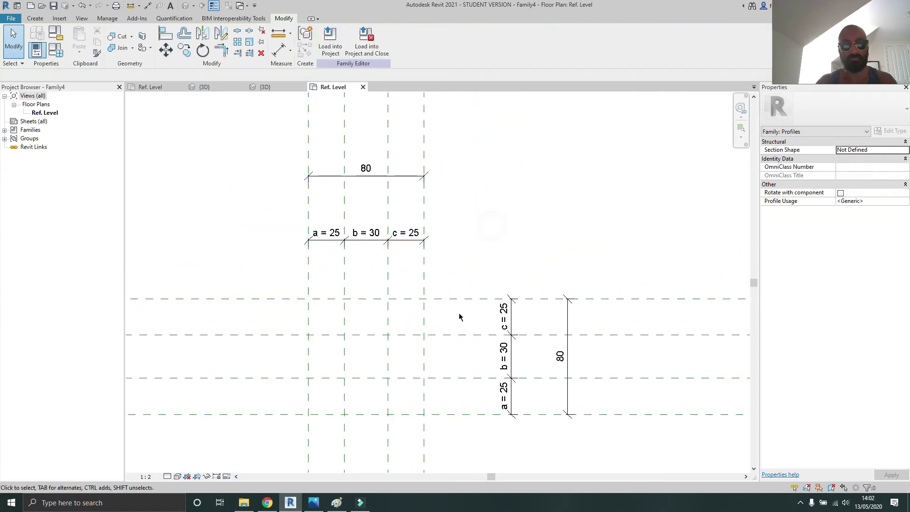
Step: Try shifting the second-highest horizontal reference plane to flex the b and c spacings
scroll(458, 338, "up", 2)
left_click(440, 345)
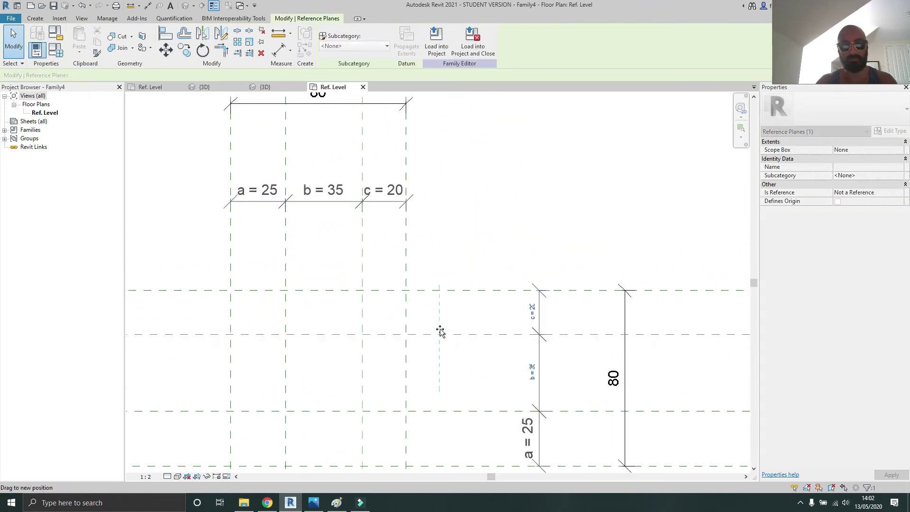
left_click(523, 185)
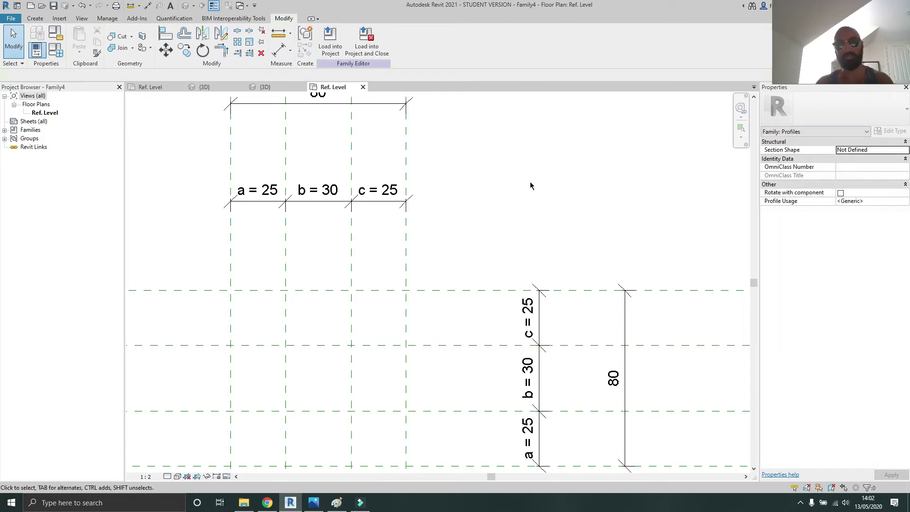
Step: Draw a 25 mm radius, 90° start-end-radius arc across the lower-left a-by-a cell of the reference plane grid
scroll(509, 231, "down", 3)
middle_click_drag(513, 252, 558, 225)
scroll(558, 225, "up", 1)
scroll(397, 359, "up", 1)
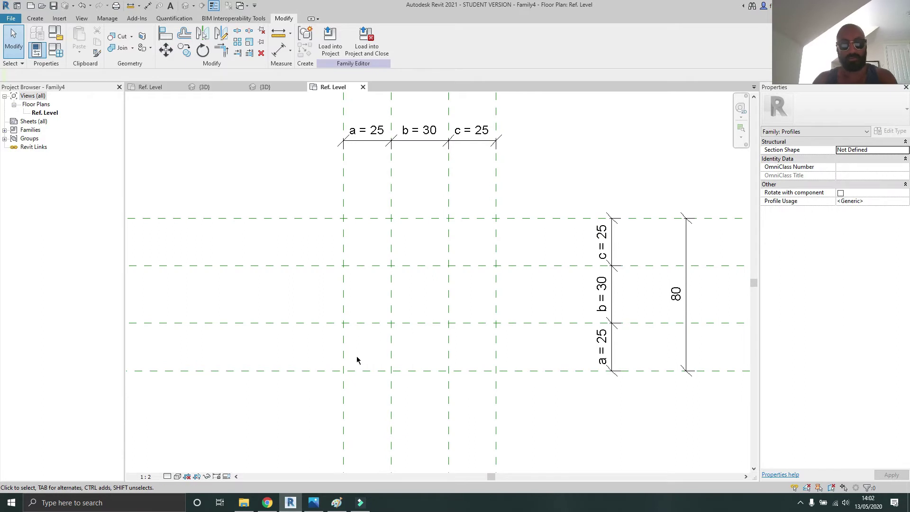
key("l")
key("i")
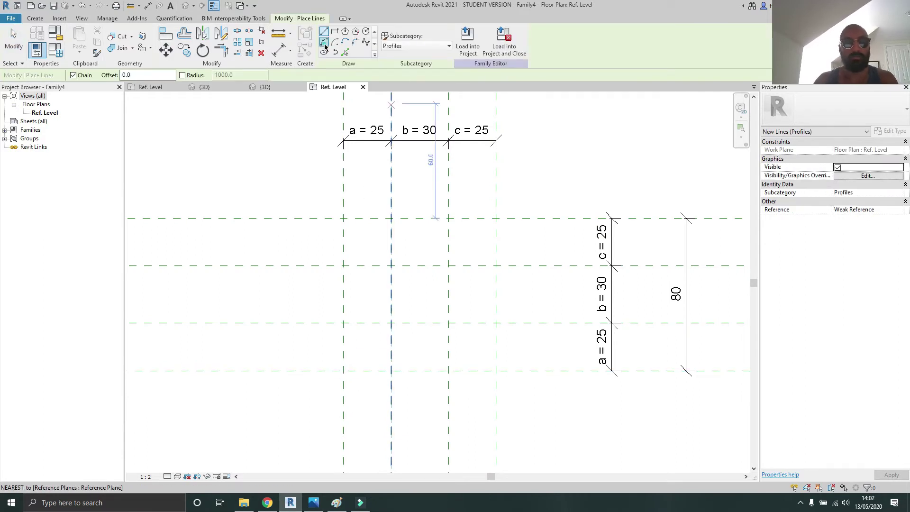
left_click(324, 42)
left_click(343, 370)
left_click(393, 322)
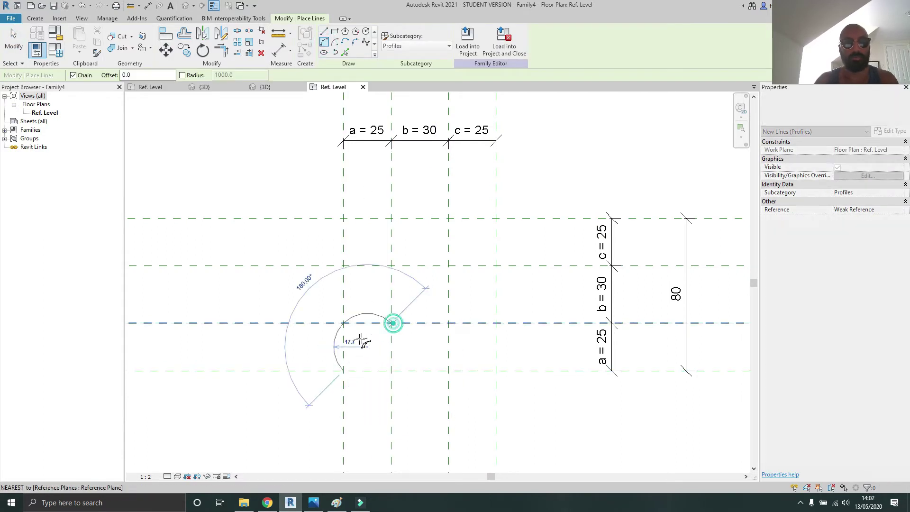
scroll(362, 347, "up", 3)
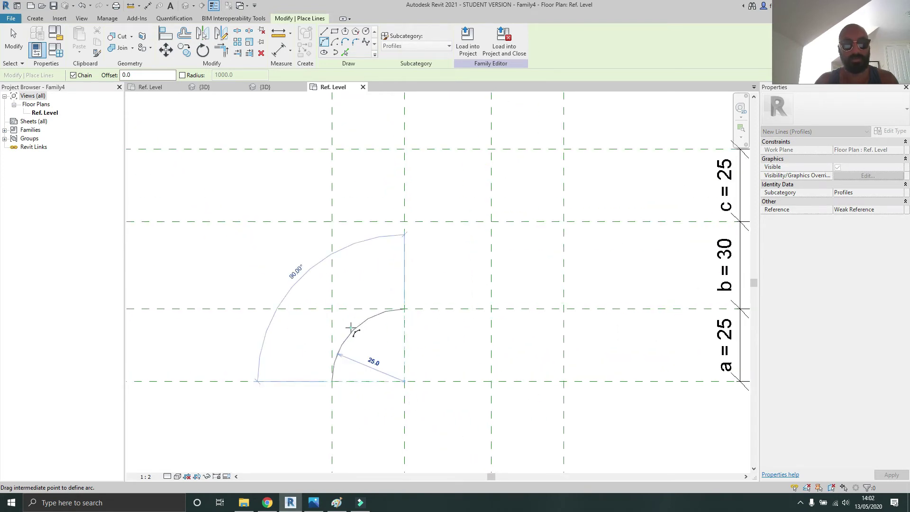
left_click(350, 328)
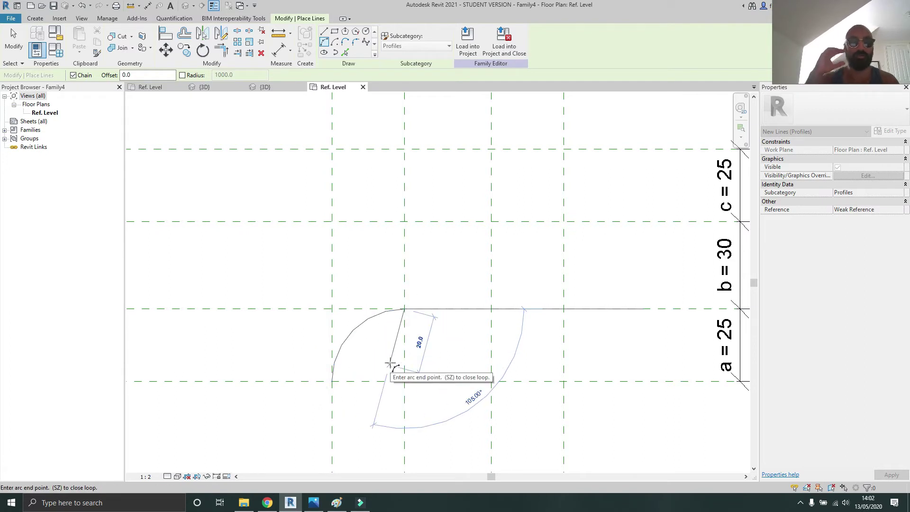
key("Escape")
key("Escape")
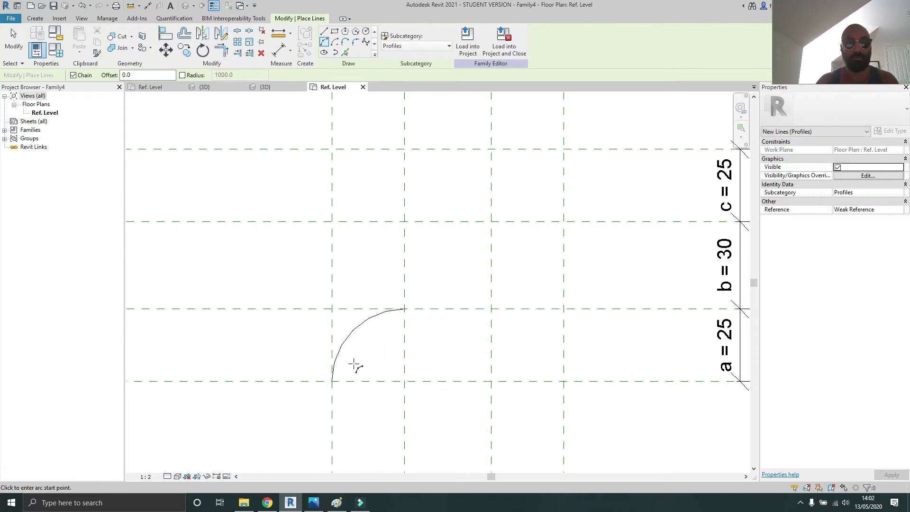
Step: Temporarily isolate the arc and the four reference planes that bound its grid cell
left_click(349, 331)
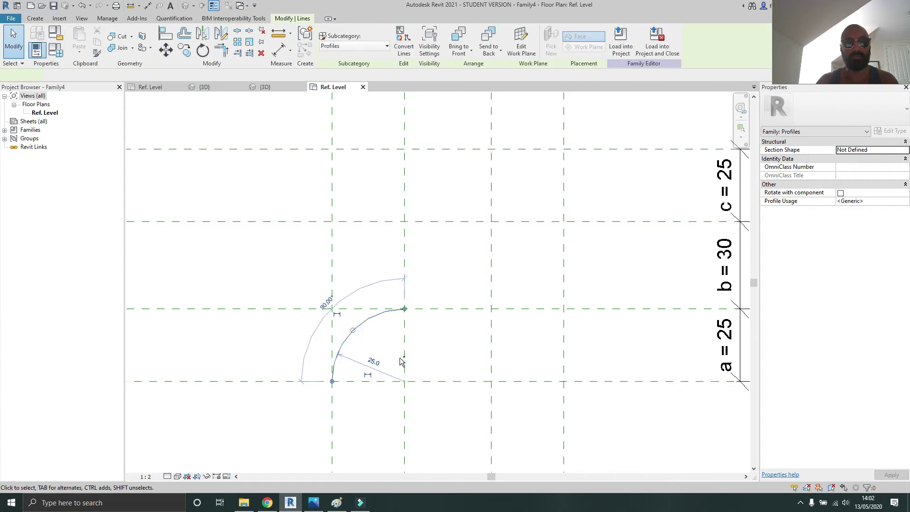
left_click(403, 355, "ctrl")
left_click(351, 378, "ctrl")
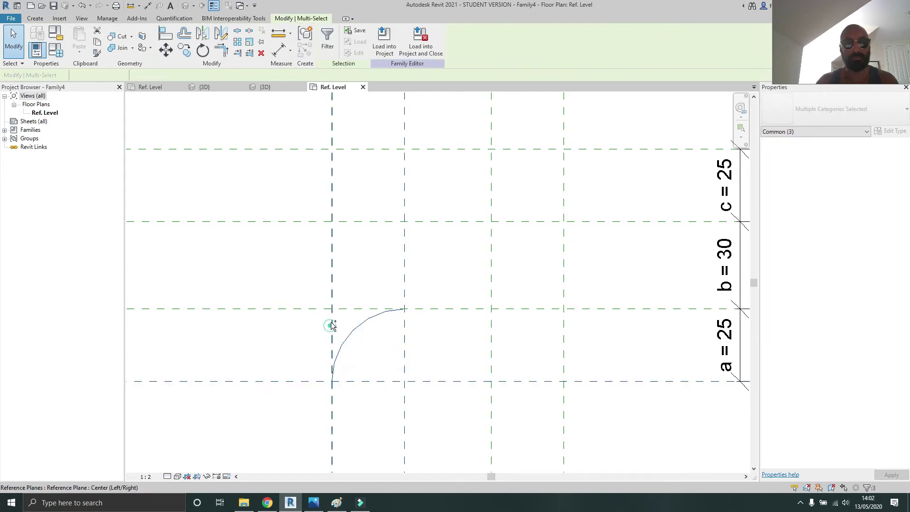
left_click(332, 325, "ctrl")
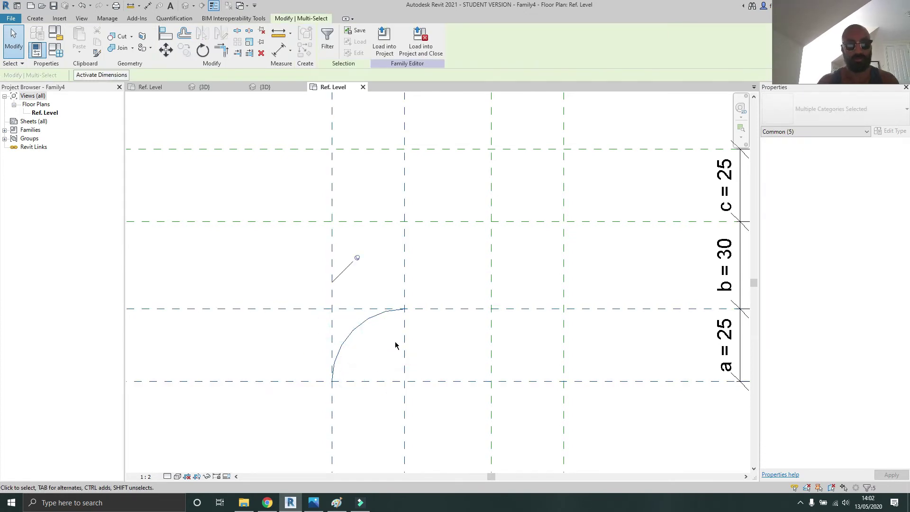
key("h")
key("i")
left_click(429, 343)
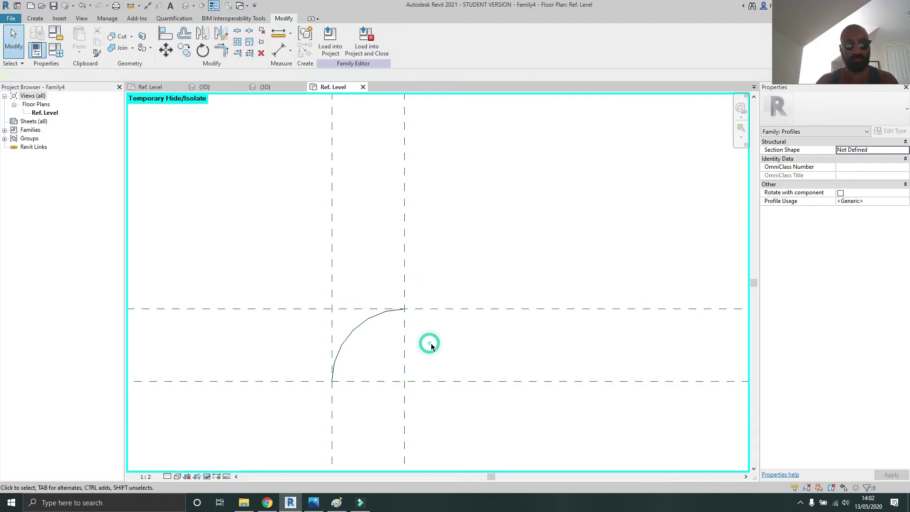
Step: Align the arc's upper endpoint to its vertical and horizontal reference planes and lock both alignments
key("l")
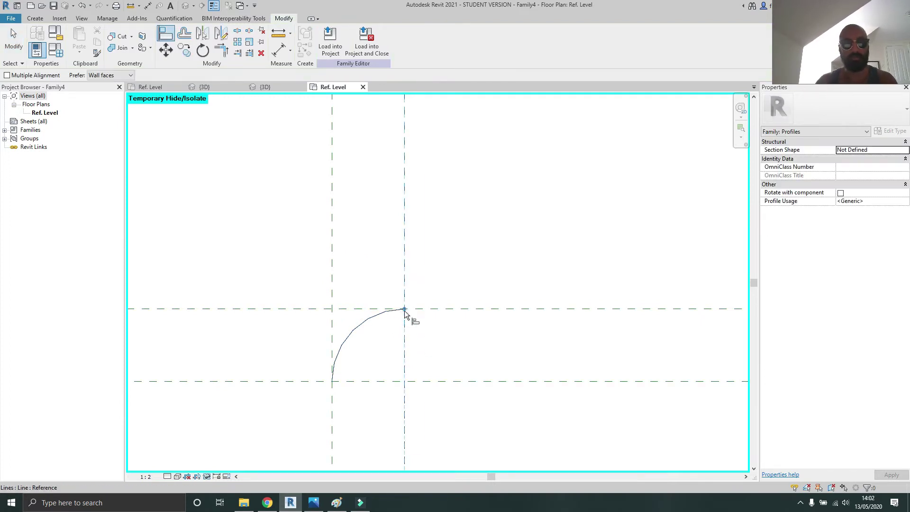
left_click(404, 311)
left_click(421, 298)
left_click(360, 308)
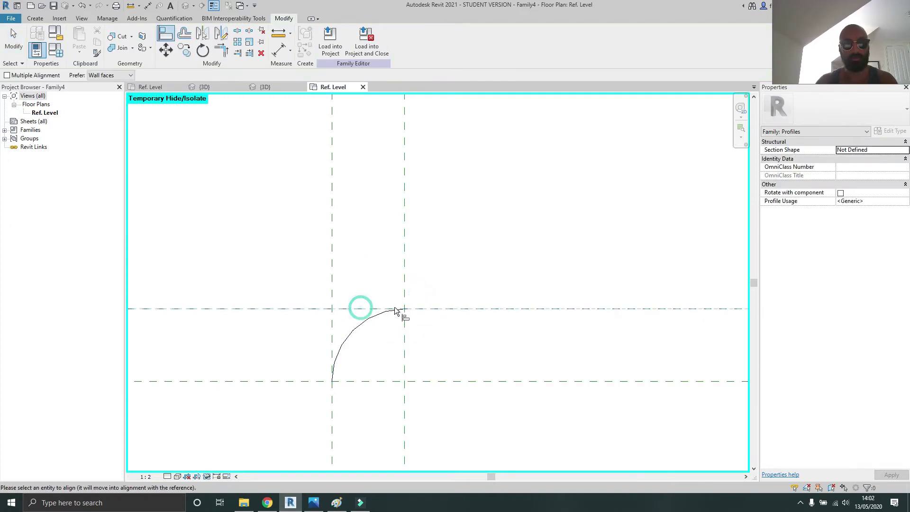
left_click(405, 308)
left_click(422, 326)
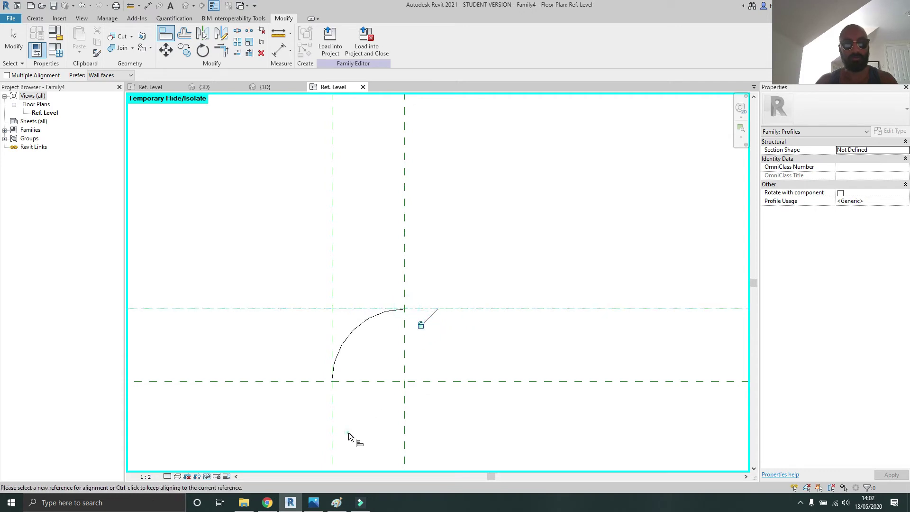
Step: Align the arc's lower endpoint to the lowest horizontal and leftmost vertical reference planes and lock it
left_click(347, 381)
left_click(331, 380)
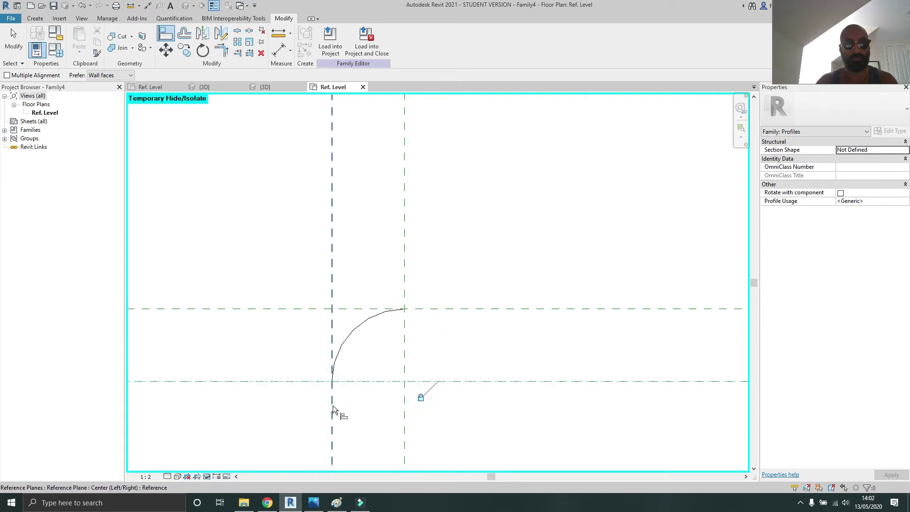
left_click(348, 299)
key("Escape")
key("Escape")
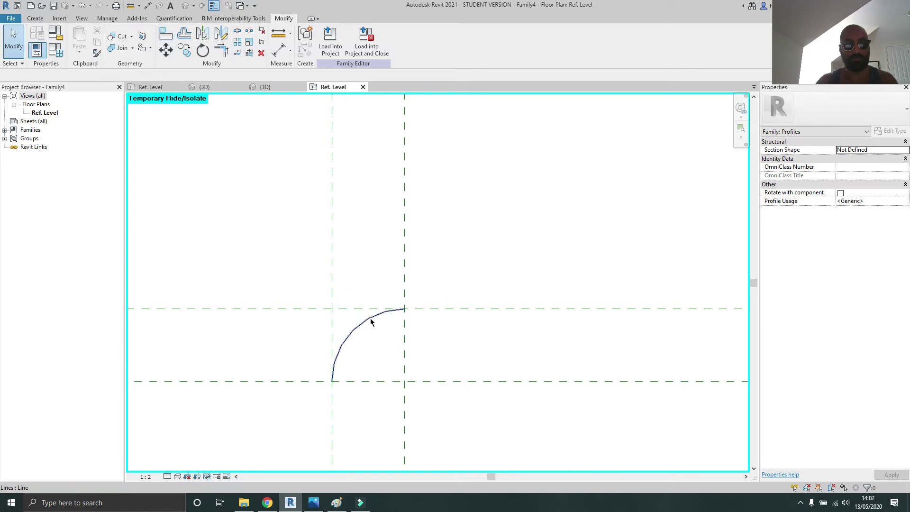
Step: Test the locked arc by moving the lowest horizontal reference plane, and undo the move
scroll(371, 320, "down", 1)
left_click(428, 373)
left_click_drag(431, 398, 439, 405)
key("ctrl+z")
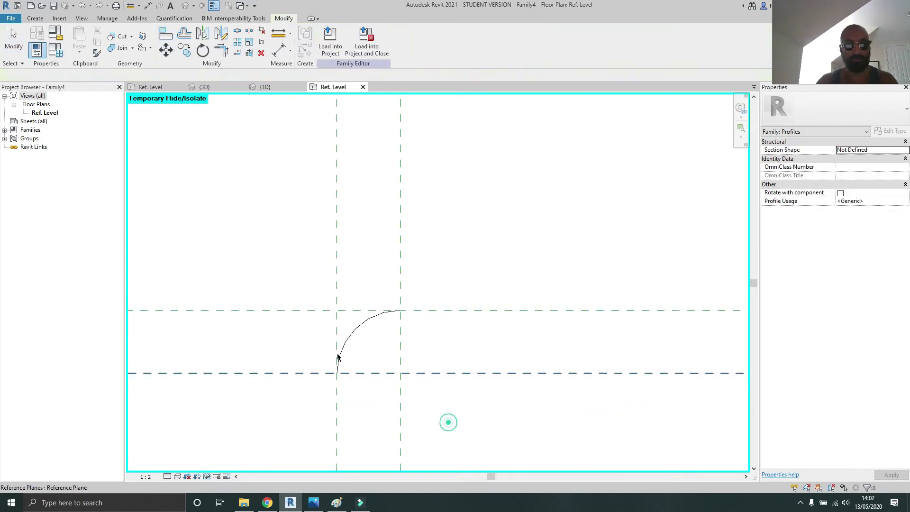
Step: Make the lowest arc's radius dimension permanent and label it with parameter a
left_click(351, 331)
scroll(362, 346, "up", 2)
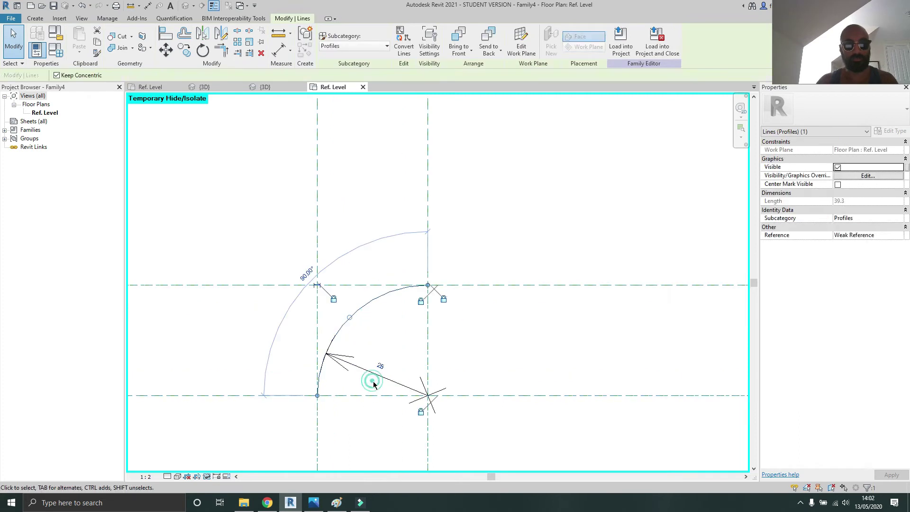
left_click(374, 379)
left_click(360, 40)
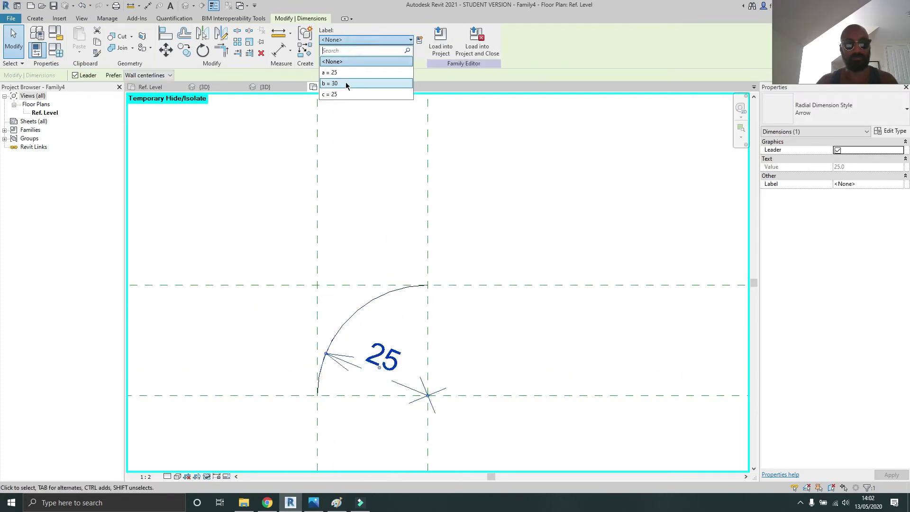
left_click(345, 73)
left_click(513, 214)
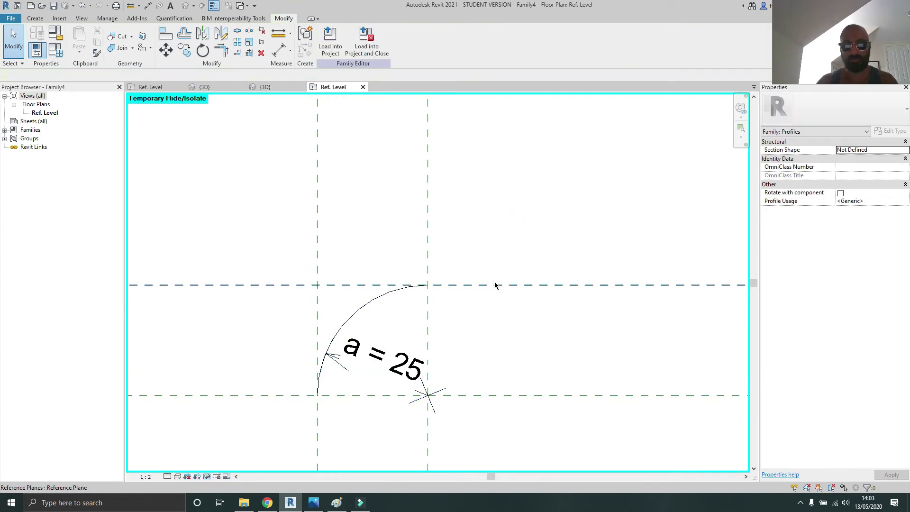
Step: Test the arc's a radius by moving the upper horizontal reference plane upward, and undo the move
left_click_drag(495, 285, 493, 254)
left_click(548, 312)
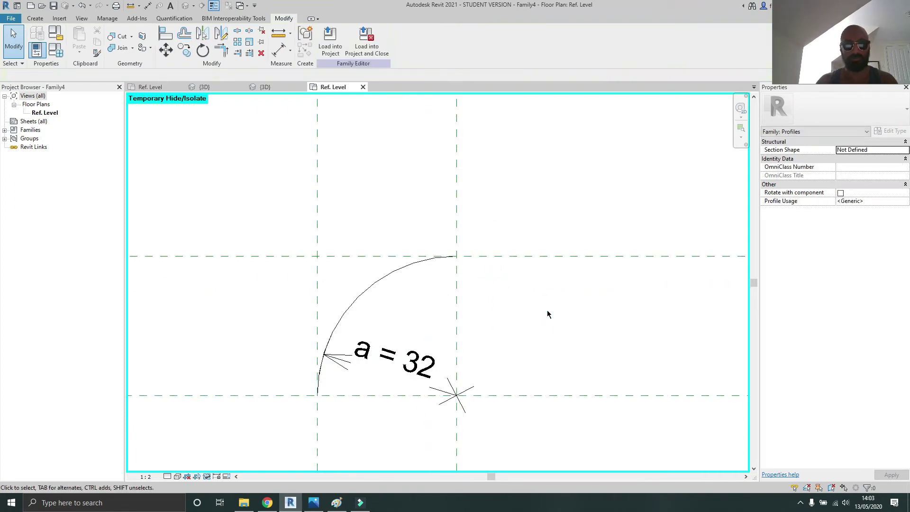
key("ctrl+z")
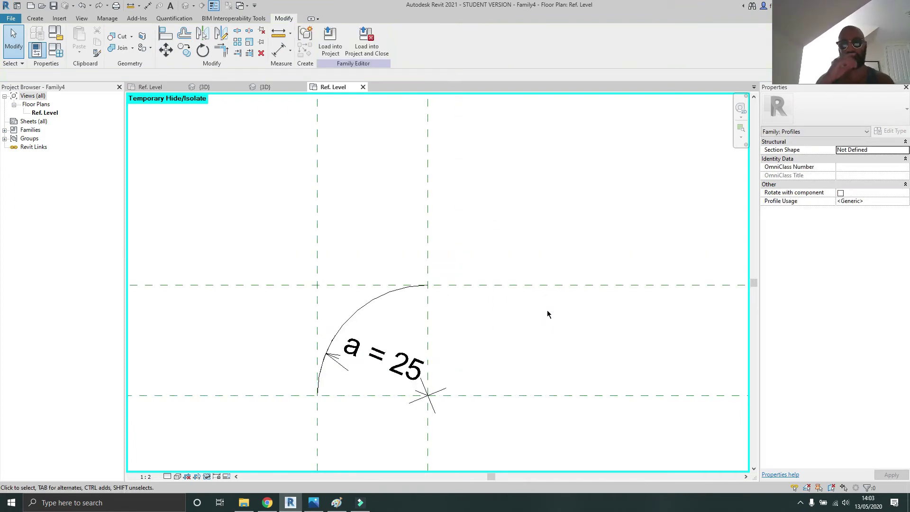
Step: Reset the temporary isolation to show the full reference plane grid and the a, b and c dimensions
scroll(547, 312, "up", 1)
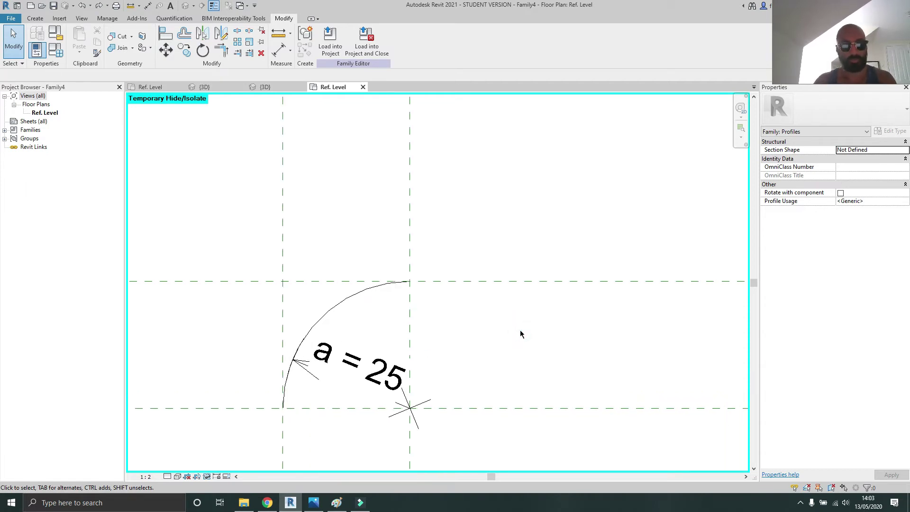
key("h")
key("r")
scroll(521, 330, "down", 2)
middle_click_drag(520, 331, 387, 360)
key("l")
key("i")
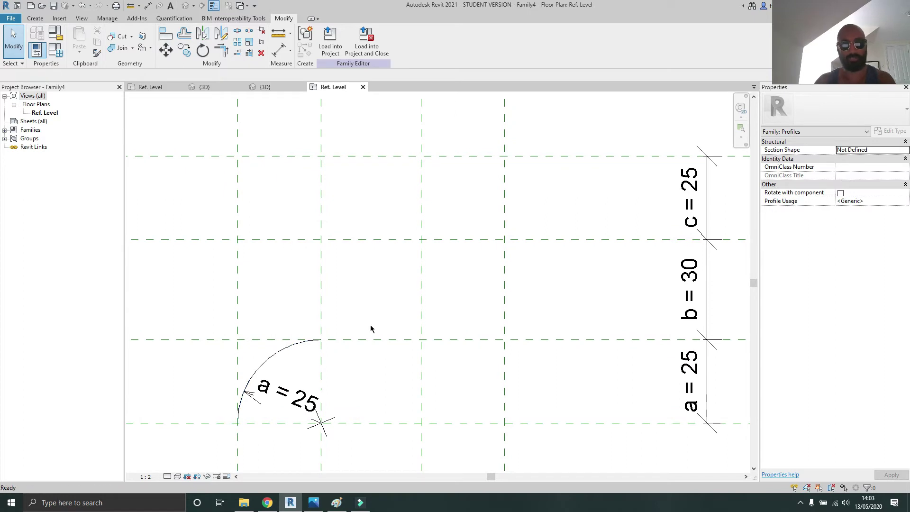
left_click(321, 339)
left_click(421, 240)
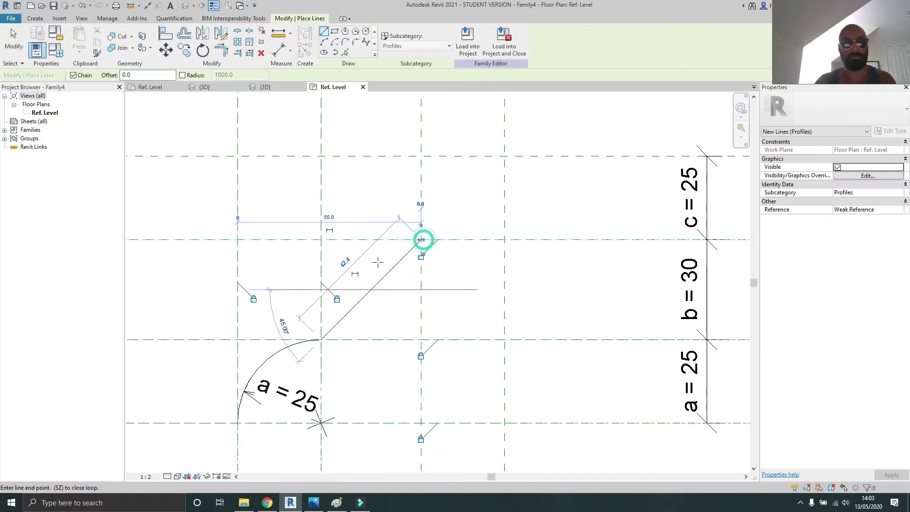
key("Escape")
key("Escape")
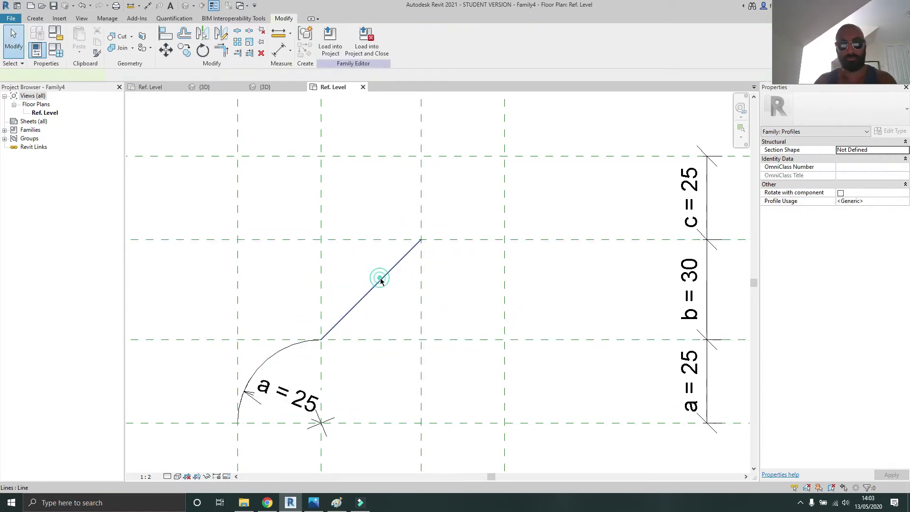
left_click(376, 276)
key("Delete")
Step: Draw a quarter-circle arc across the middle grid cell, from the first arc's upper endpoint to the opposite reference plane intersection
key("l")
key("i")
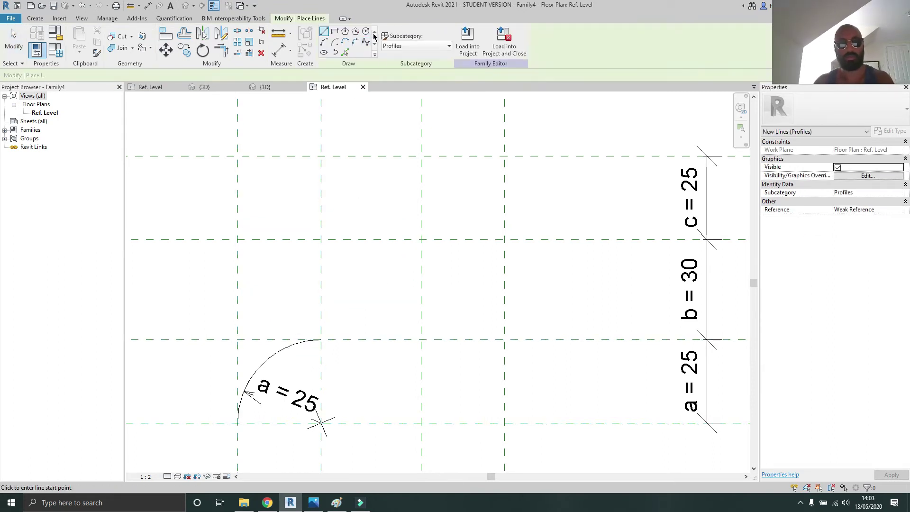
left_click(321, 339)
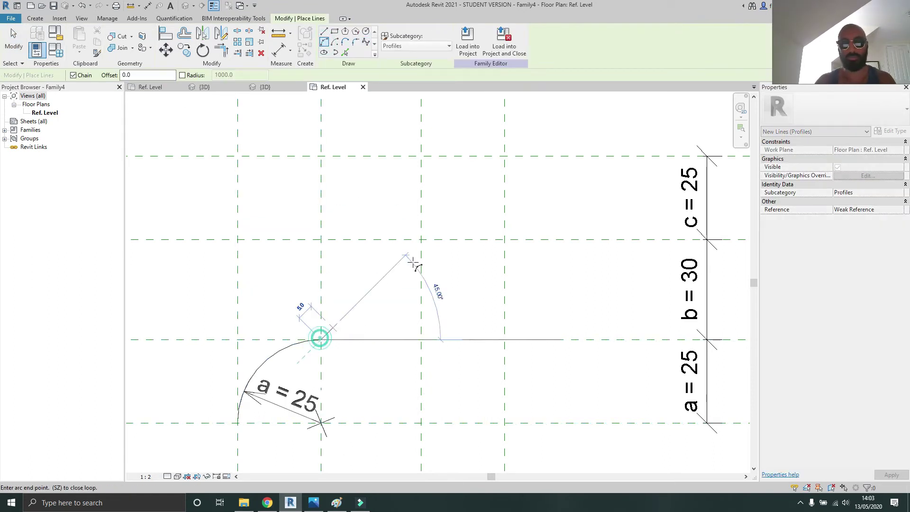
left_click(421, 241)
left_click(366, 263)
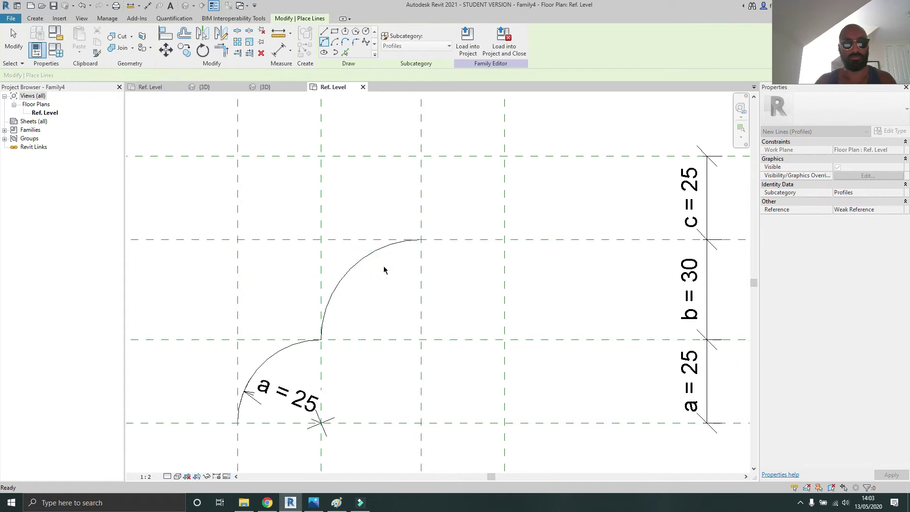
key("Escape")
key("Escape")
Step: Draw a third quarter-circle arc across the c grid cell, from the middle arc's upper endpoint to the outermost reference plane intersection
key("l")
key("i")
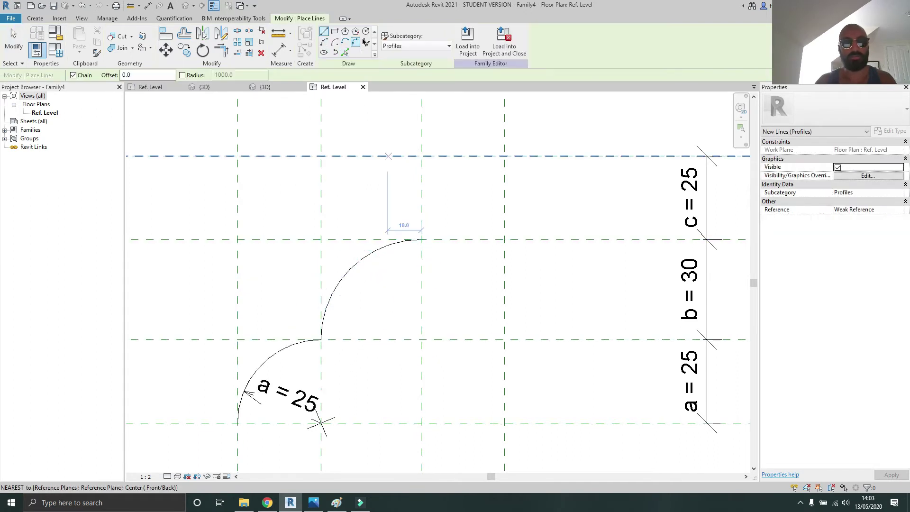
left_click(324, 42)
left_click(421, 240)
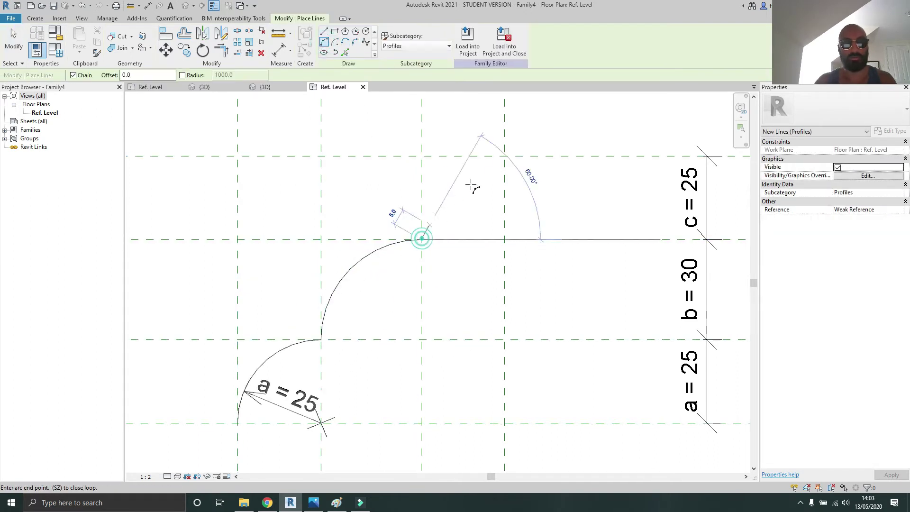
left_click(503, 156)
left_click(465, 167)
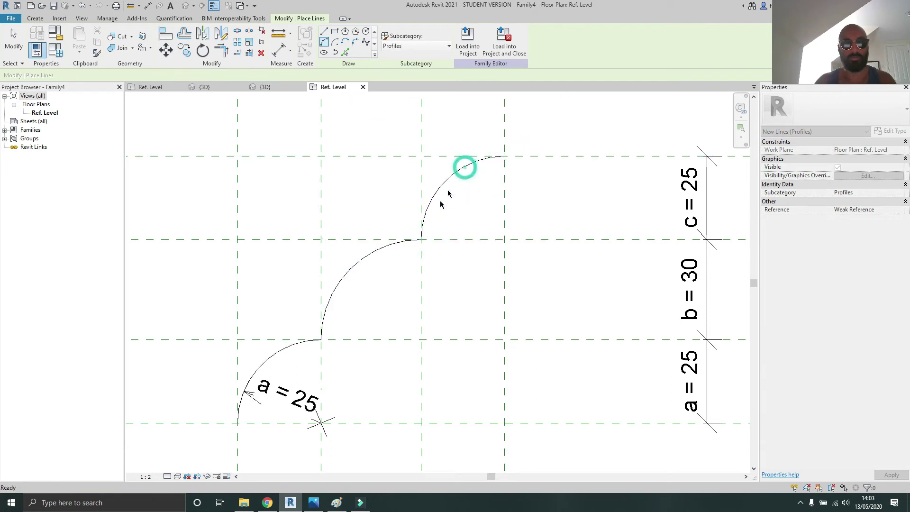
key("Escape")
key("Escape")
Step: Temporarily isolate the middle arc and the four reference planes that bound its grid cell
left_click(371, 255)
left_click(355, 339, "ctrl")
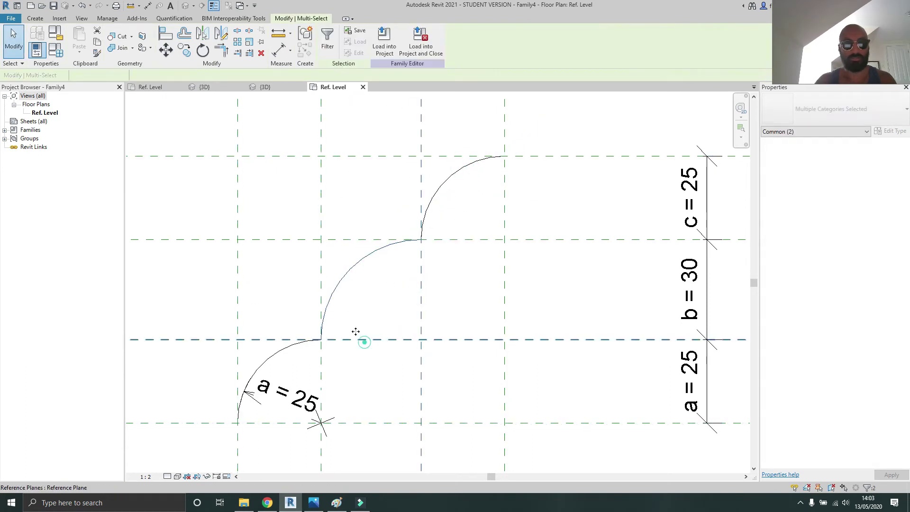
left_click(340, 240, "ctrl")
key("h")
key("i")
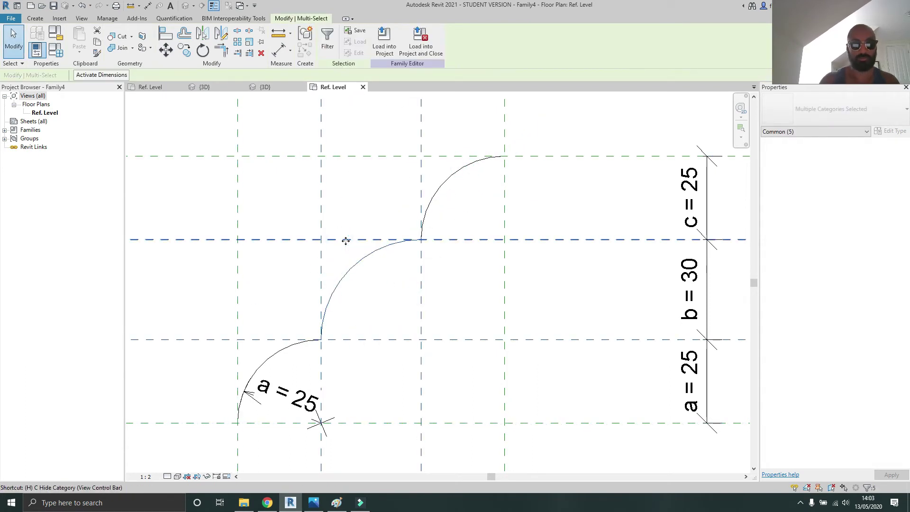
left_click(371, 177)
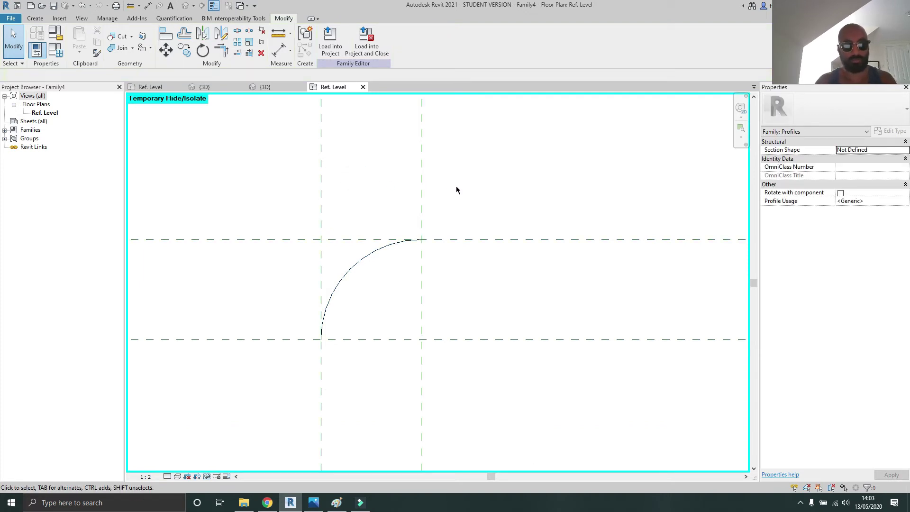
Step: Try to align and lock the middle arc's endpoints to their surrounding reference planes
key("a")
key("l")
left_click(421, 182)
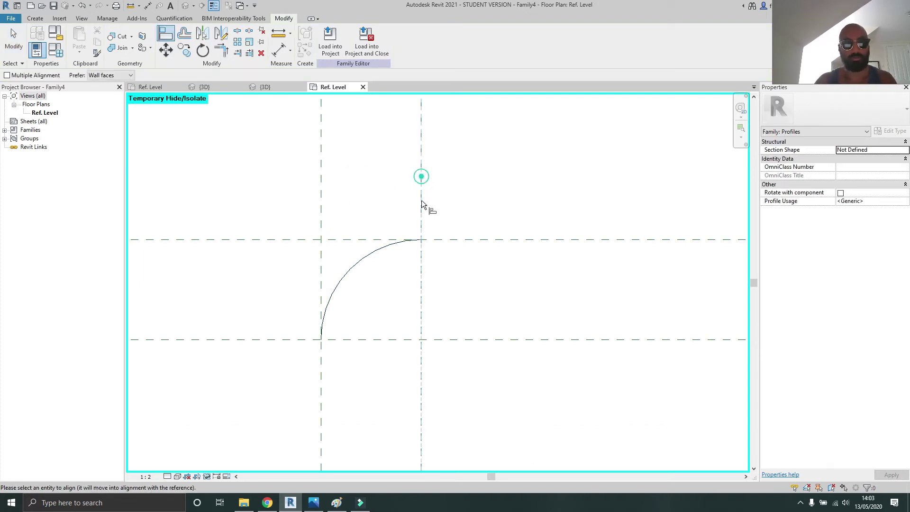
left_click(423, 243)
left_click(319, 377)
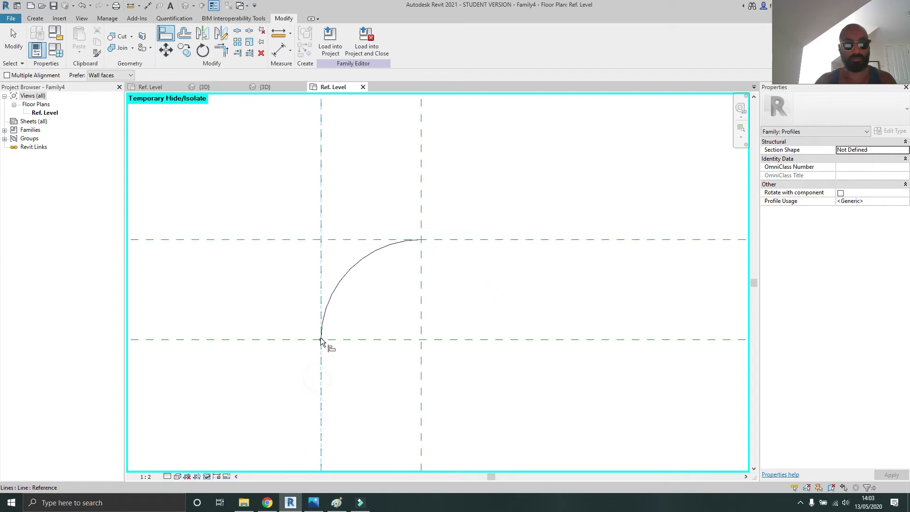
left_click(339, 377)
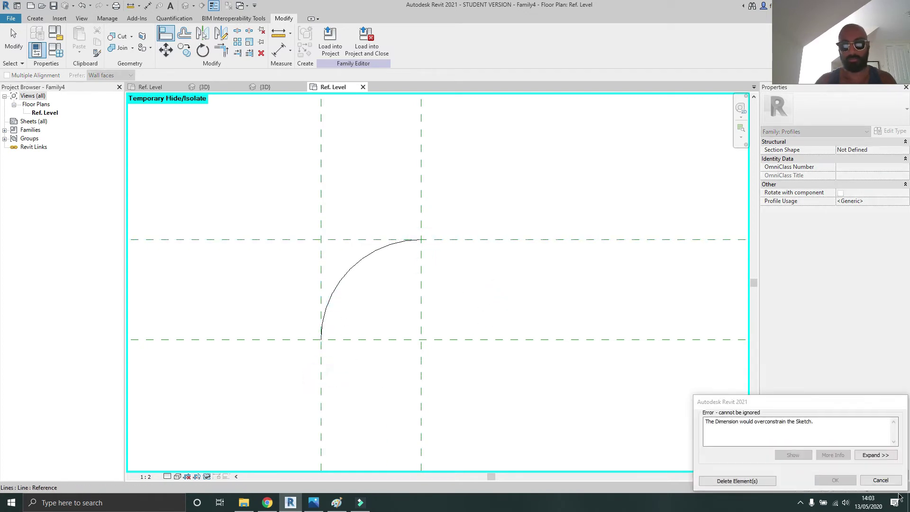
left_click(889, 481)
left_click(361, 340)
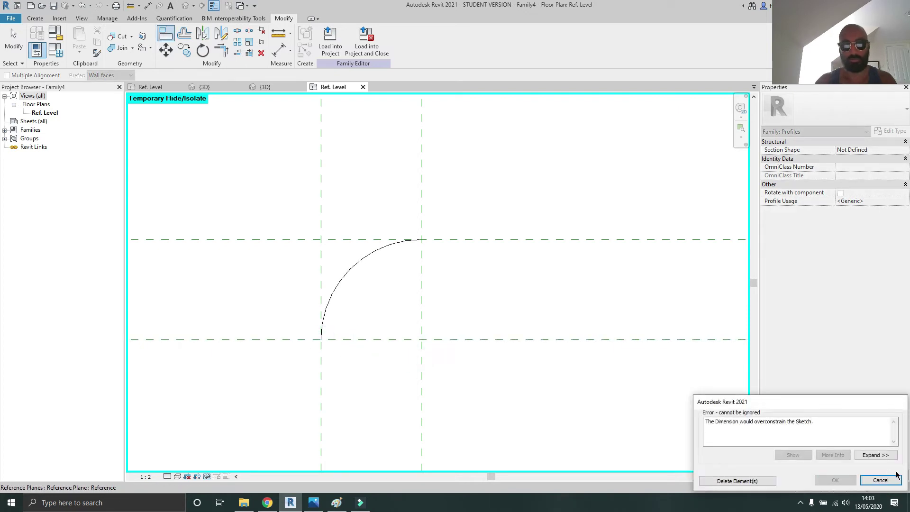
left_click(889, 480)
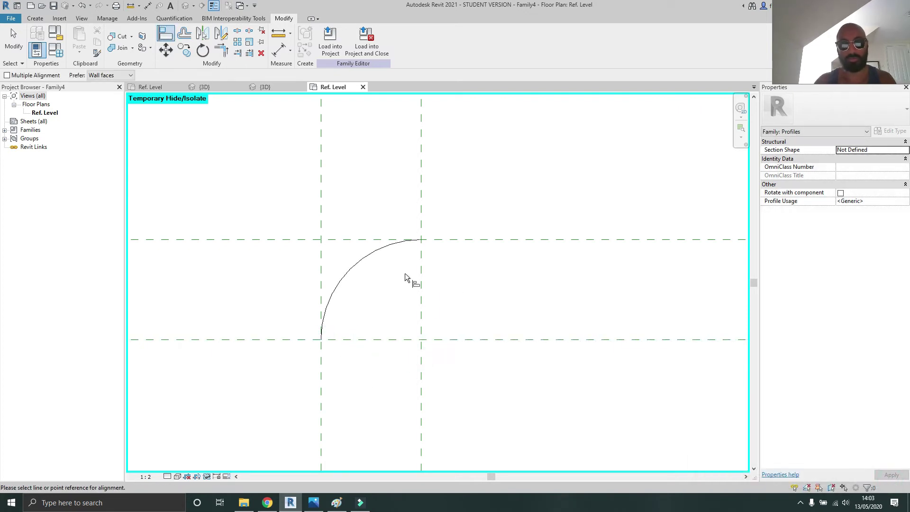
key("Escape")
key("Escape")
Step: Make the middle arc's radius dimension permanent and label it with parameter b
left_click(382, 247)
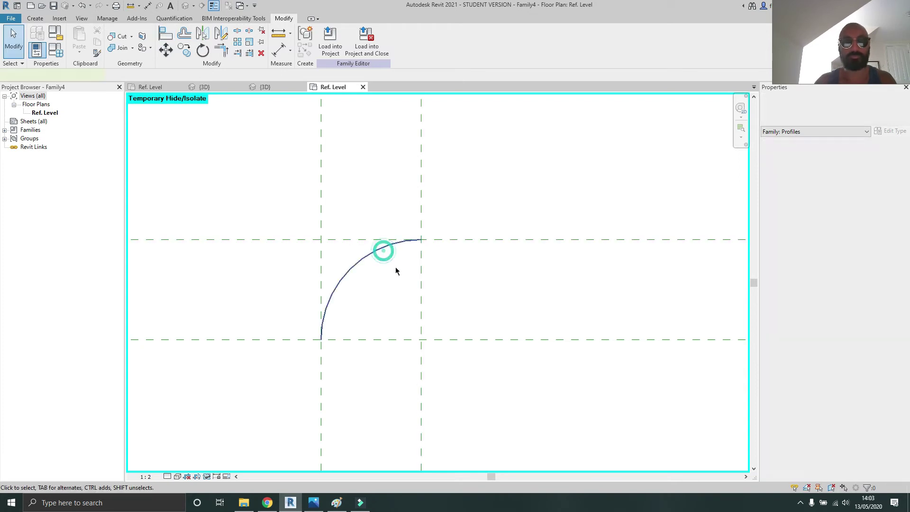
left_click(374, 320)
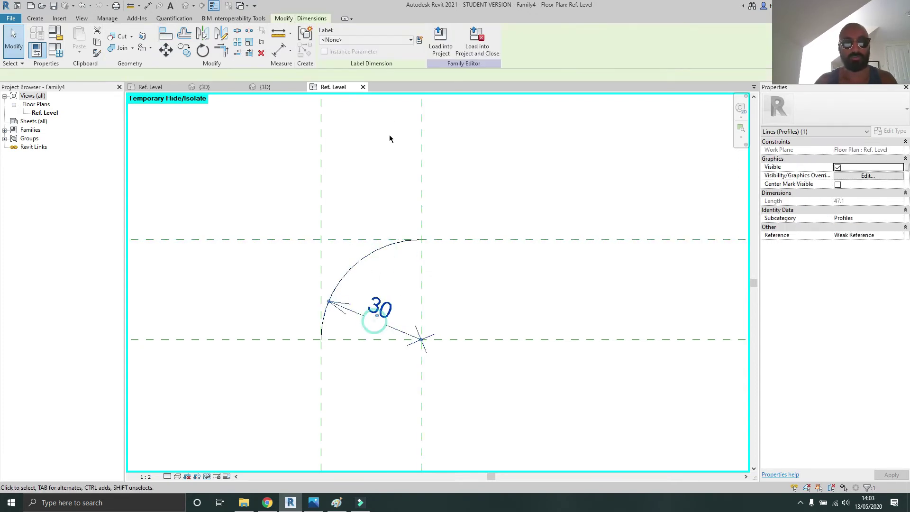
left_click(417, 40)
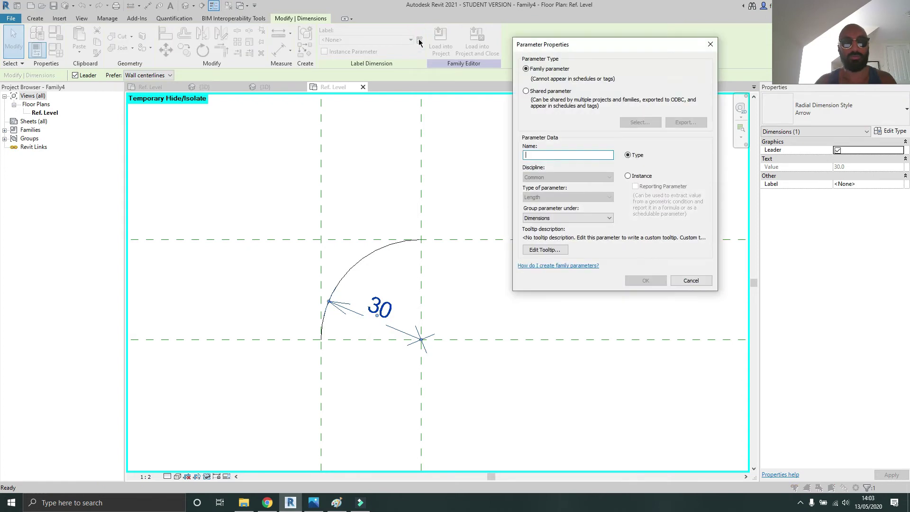
left_click(710, 42)
left_click(377, 40)
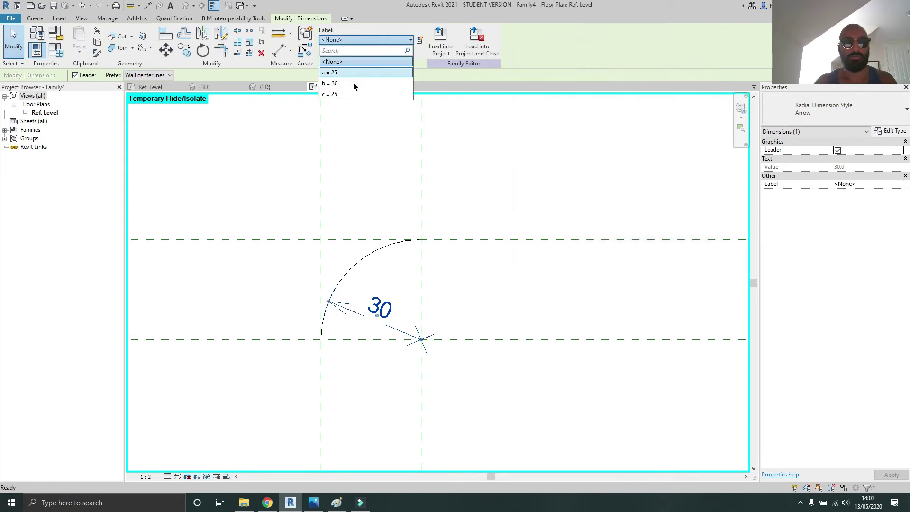
left_click(353, 83)
left_click(471, 175)
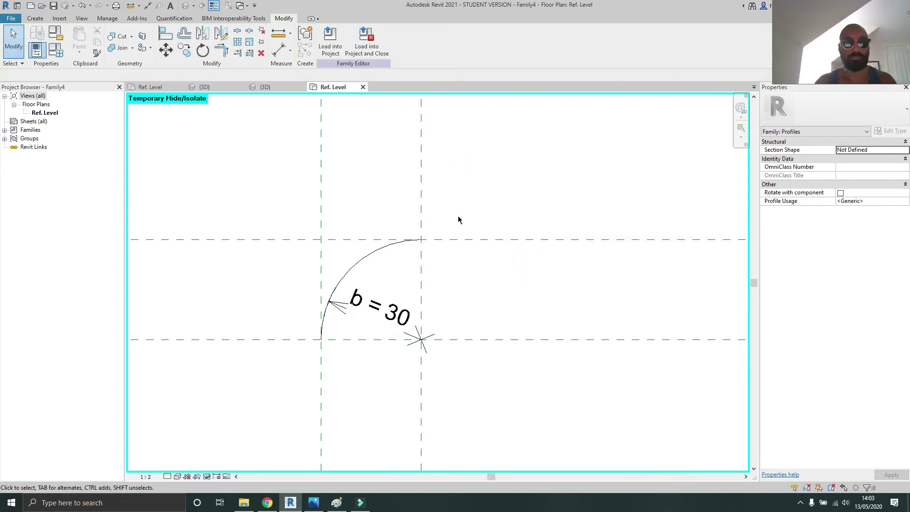
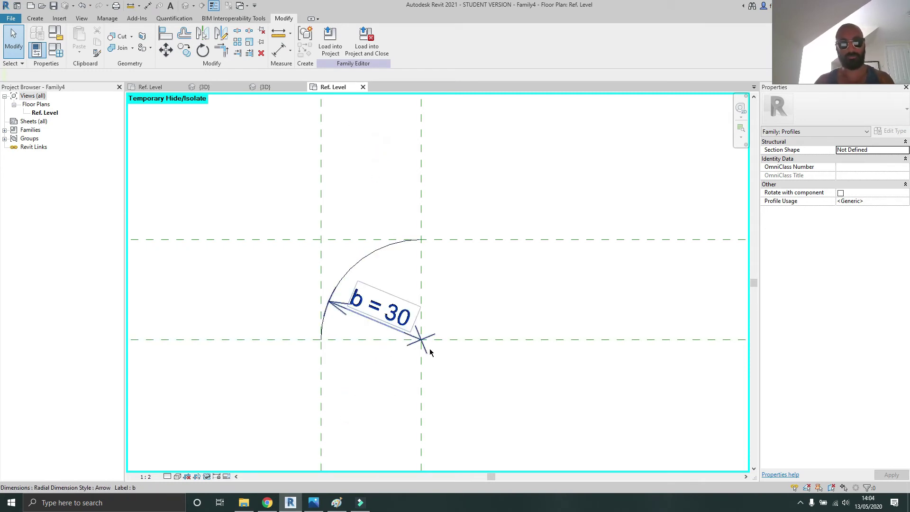
Step: Reset the isolation and test the arcs by moving the horizontal reference plane between a and b down to a = 18, b = 37
key("h")
key("r")
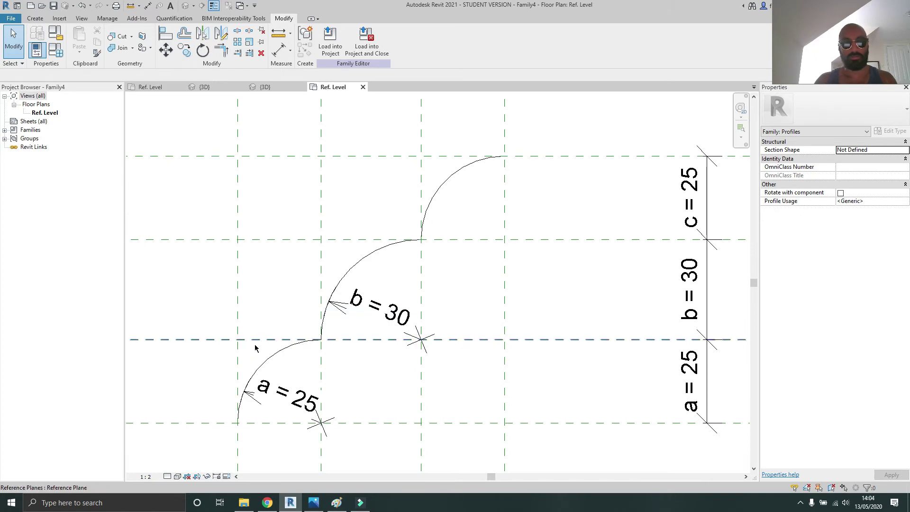
left_click(480, 341)
left_click_drag(481, 343, 482, 363)
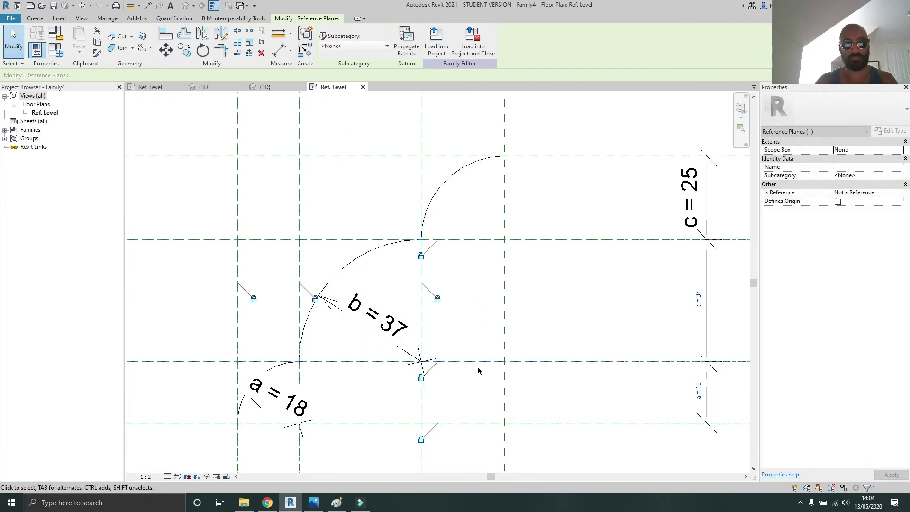
Step: Make the uppermost arc's radius dimension permanent and label it with parameter c
middle_click_drag(435, 187, 421, 238)
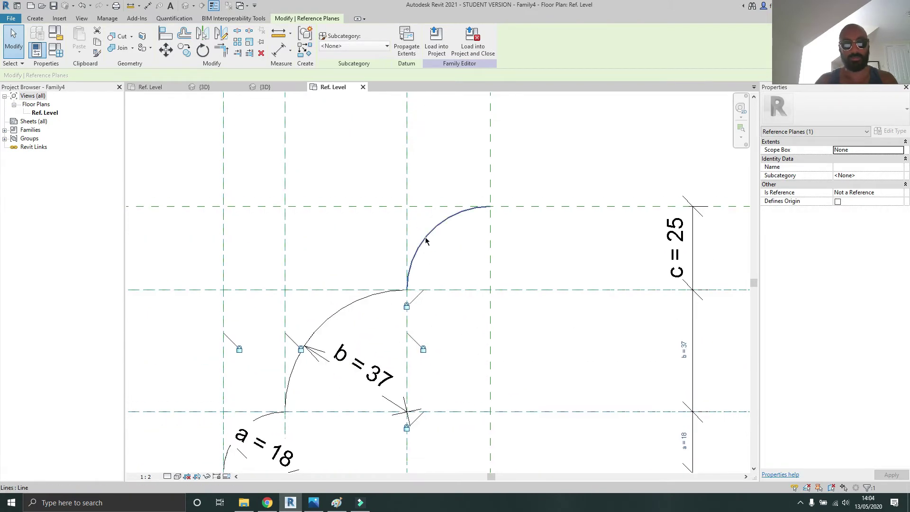
left_click(425, 241)
left_click(449, 283)
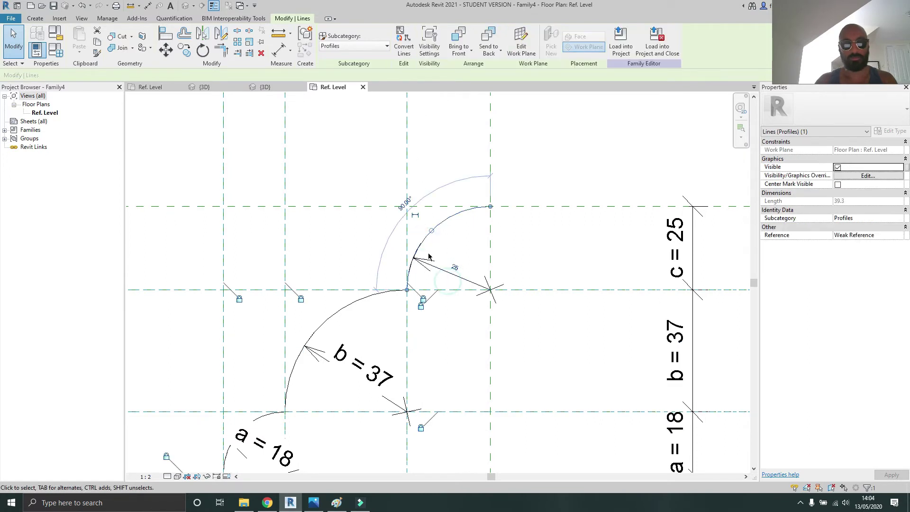
left_click(429, 263)
left_click(365, 40)
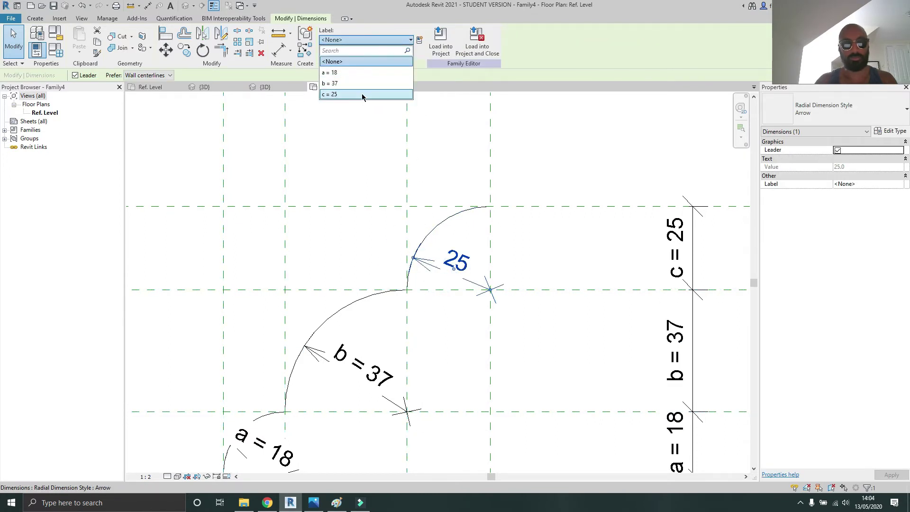
left_click(362, 94)
left_click(545, 237)
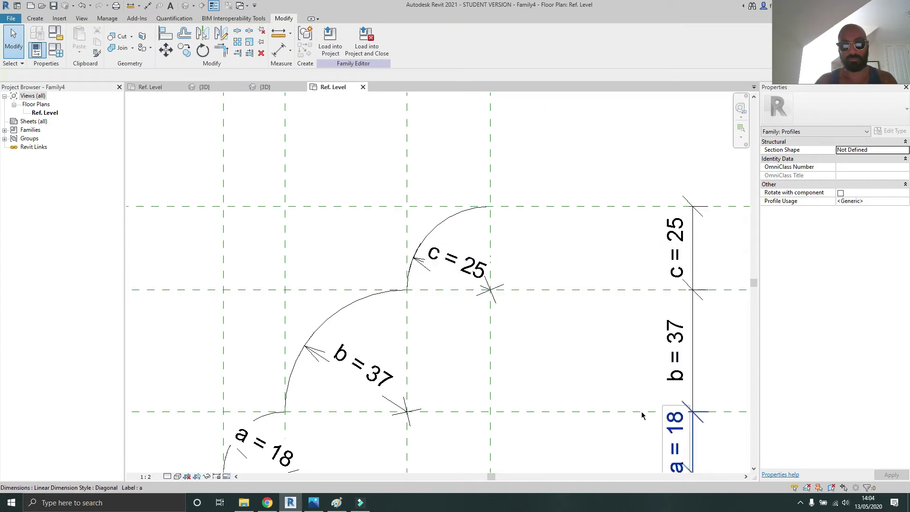
left_click(494, 235)
left_click(441, 289, "ctrl")
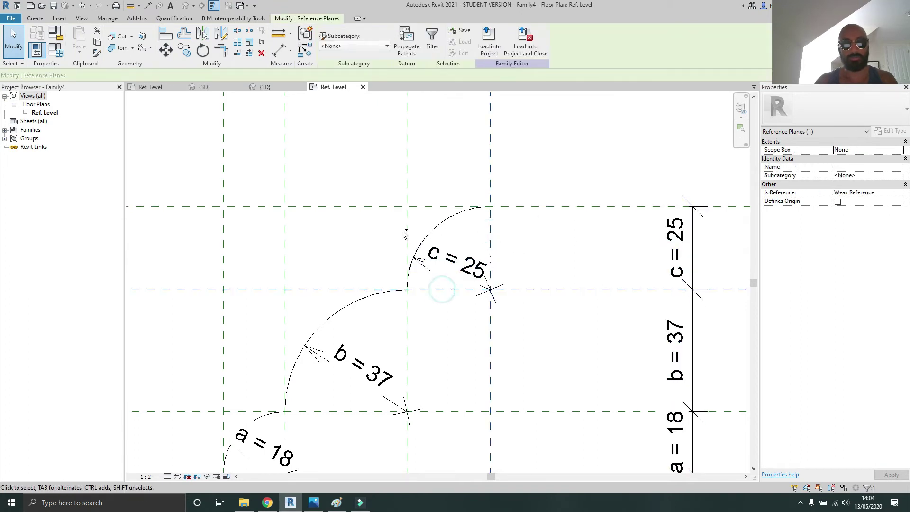
left_click(403, 230, "ctrl")
left_click(427, 209, "ctrl")
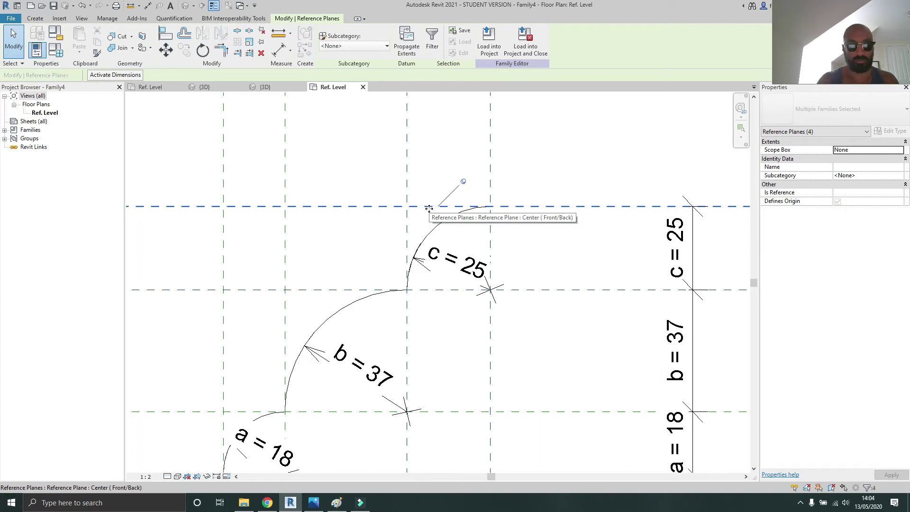
key("h")
key("i")
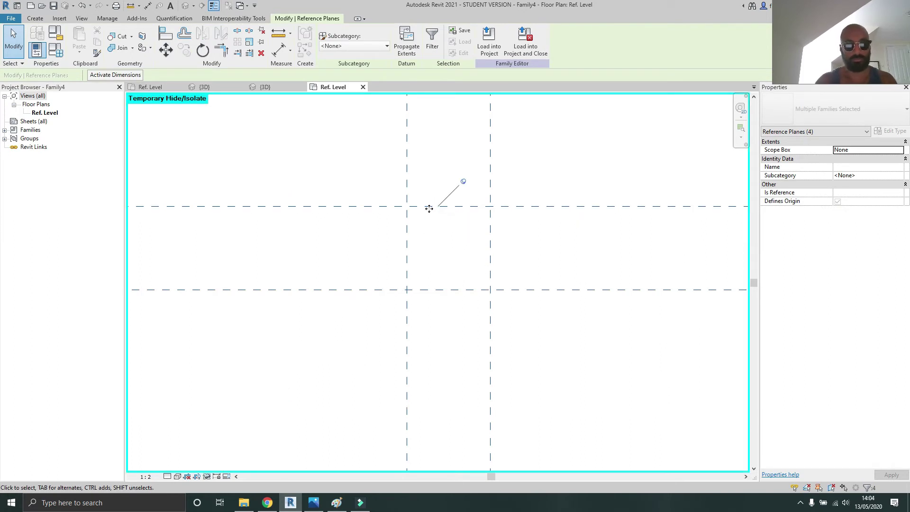
key("h")
key("r")
Step: Temporarily isolate the uppermost arc together with the four reference planes surrounding it
left_click(438, 224)
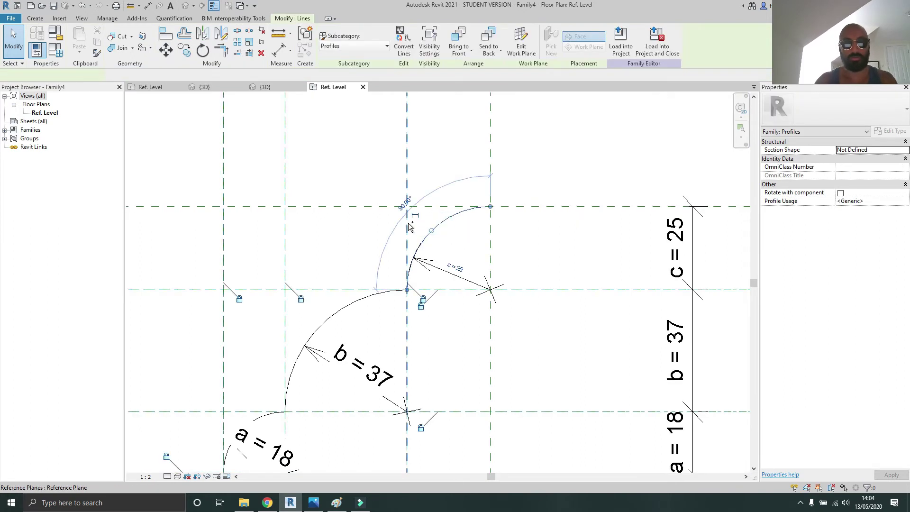
left_click(408, 241, "ctrl")
left_click(451, 206, "ctrl")
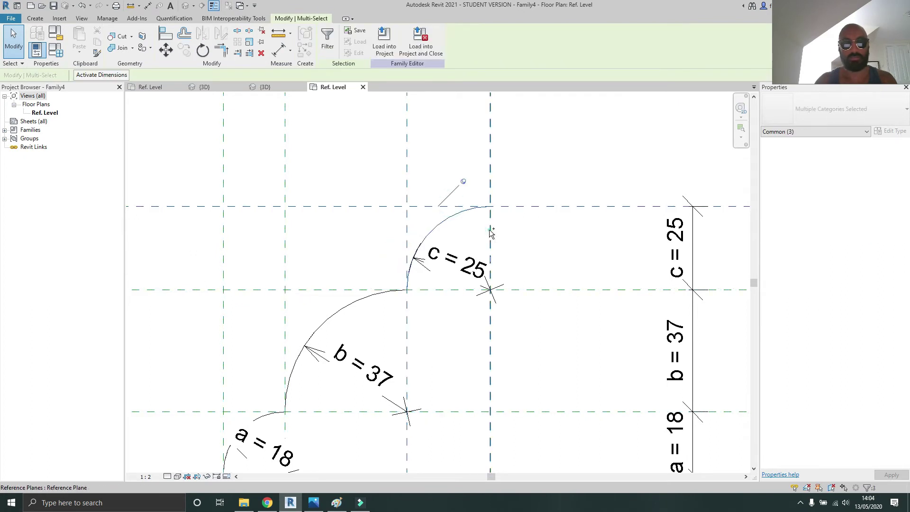
left_click(453, 290, "ctrl")
key("h")
key("i")
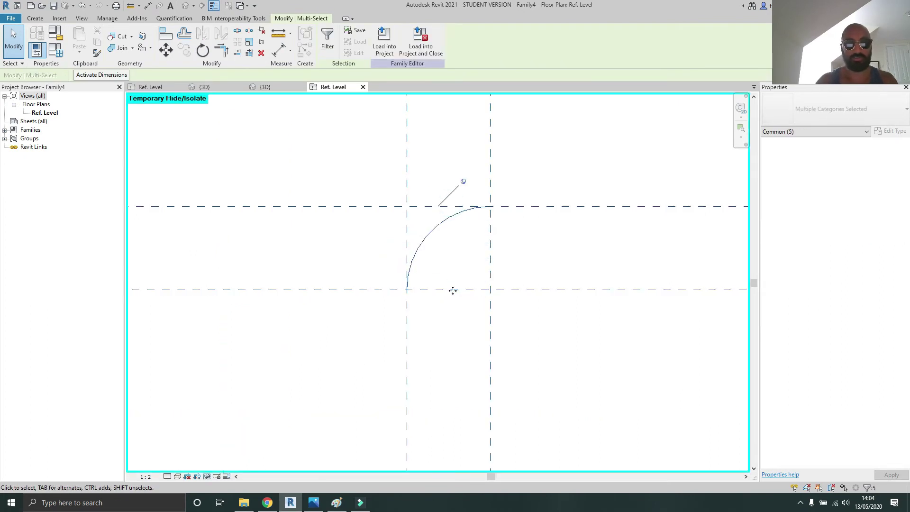
left_click(628, 254)
key("Escape")
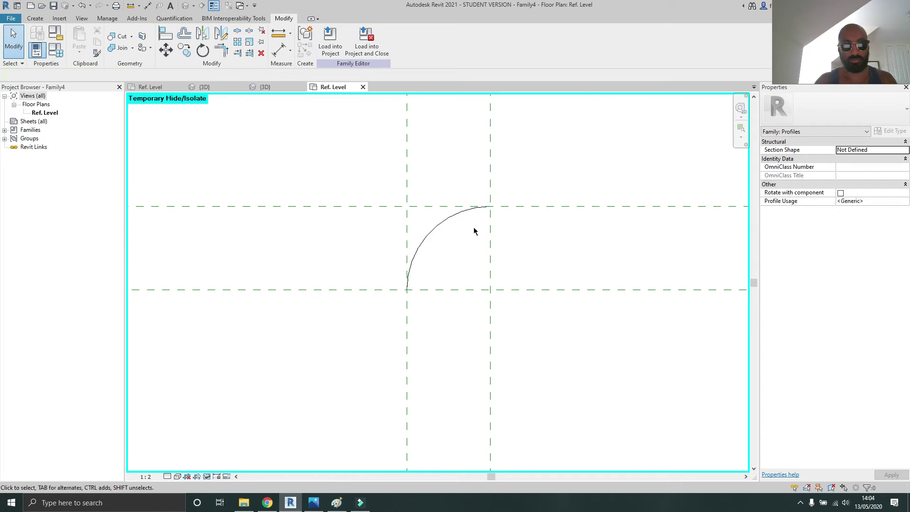
Step: Align and lock the uppermost arc's endpoints to their surrounding reference planes
key("a")
key("l")
left_click(490, 207)
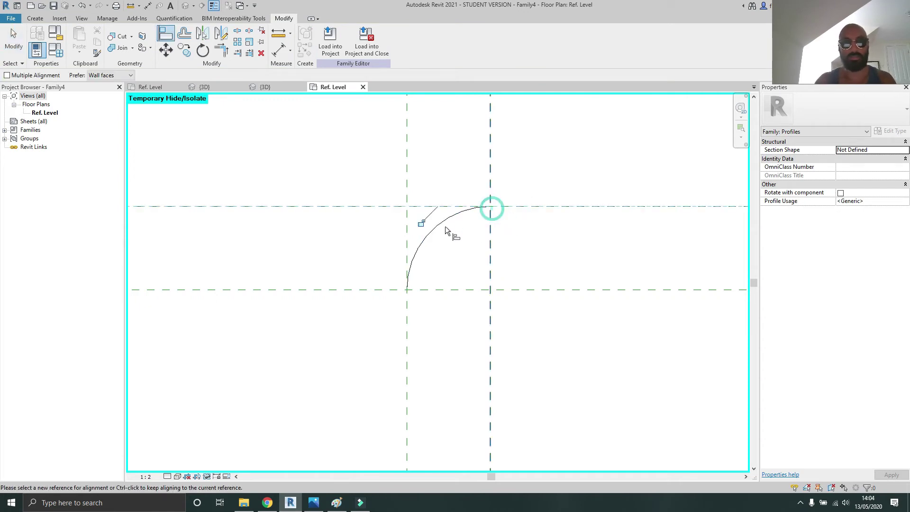
left_click(421, 224)
left_click(551, 242)
left_click(491, 239)
left_click(491, 207)
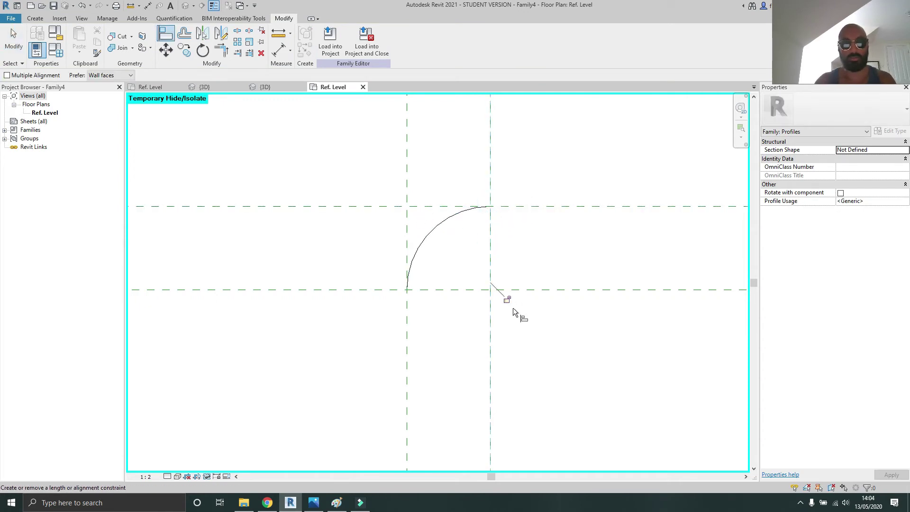
left_click(556, 289)
left_click(407, 290)
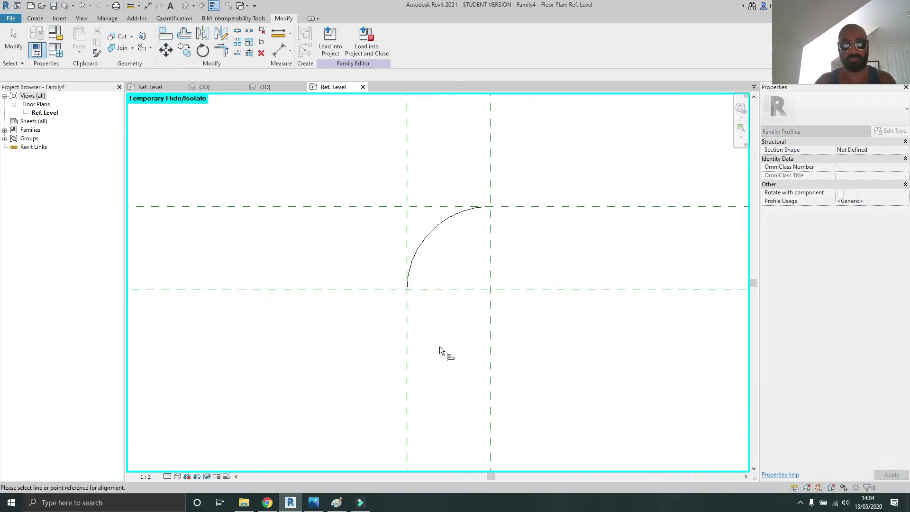
key("Escape")
key("Escape")
Step: Reset the temporary isolation to show the whole three-arc profile with its dimensions
key("h")
key("r")
scroll(440, 348, "down", 2)
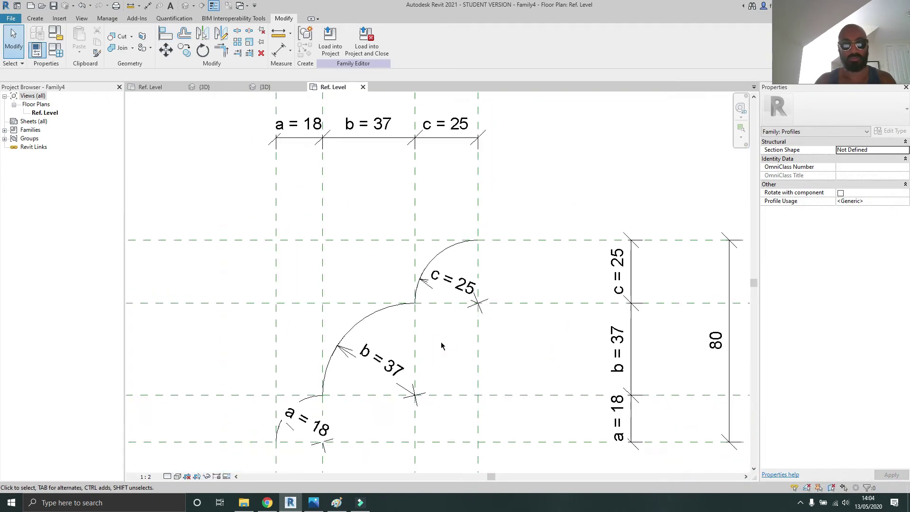
scroll(492, 199, "down", 2)
left_click_drag(532, 246, 554, 253)
left_click(534, 294)
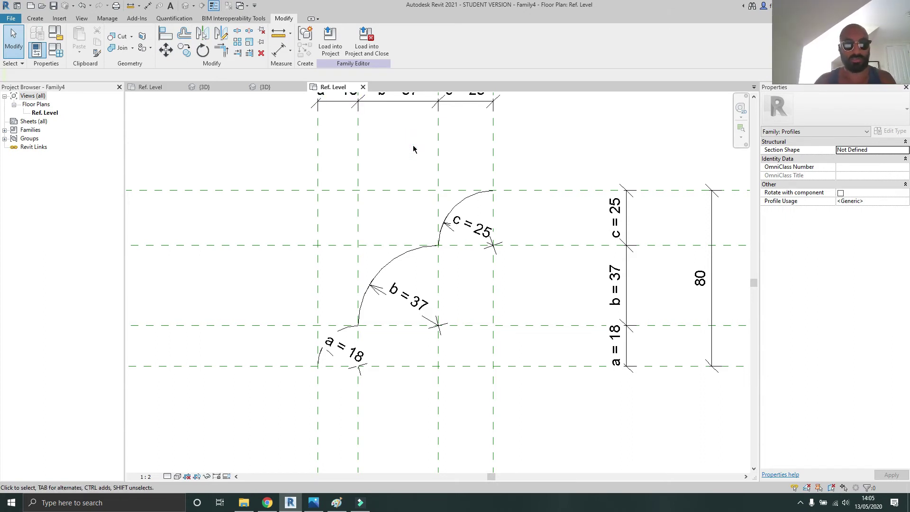
Step: Create profile lines from the uppermost horizontal and leftmost vertical reference planes and lock each line to its plane
key("l")
key("i")
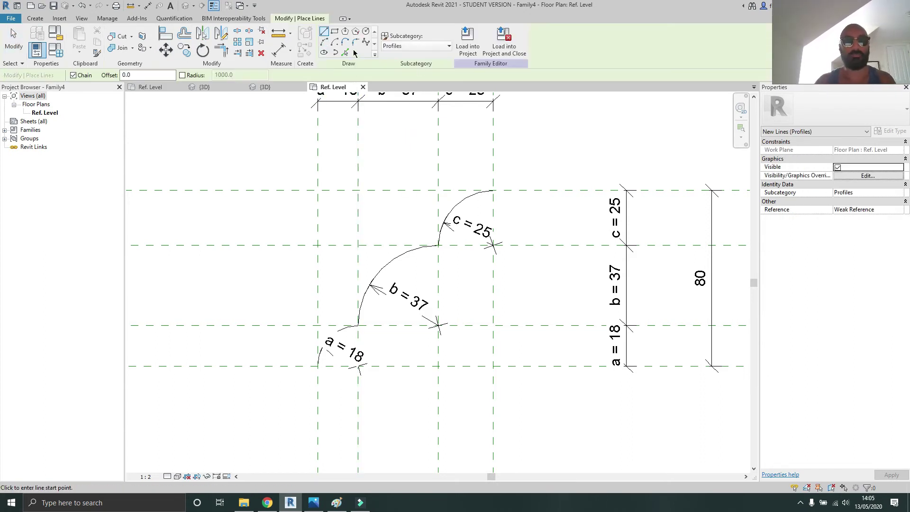
key("p")
key("l")
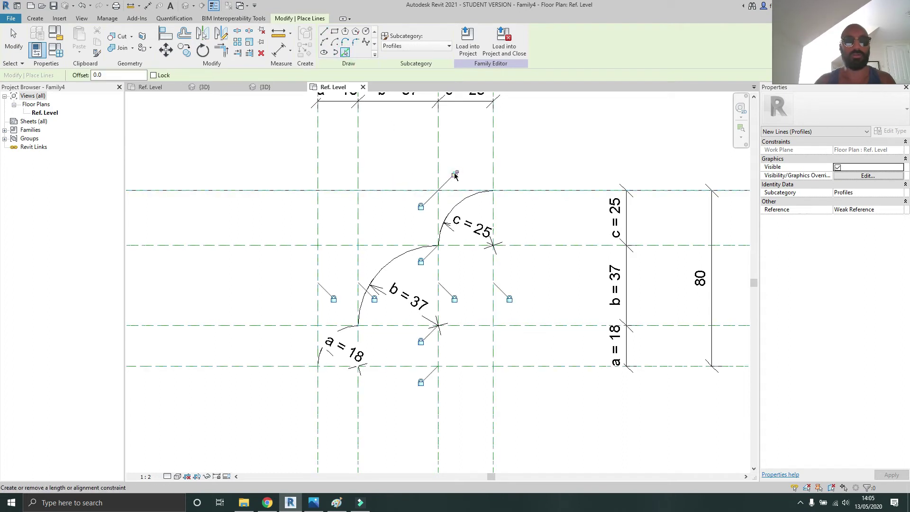
left_click(317, 238)
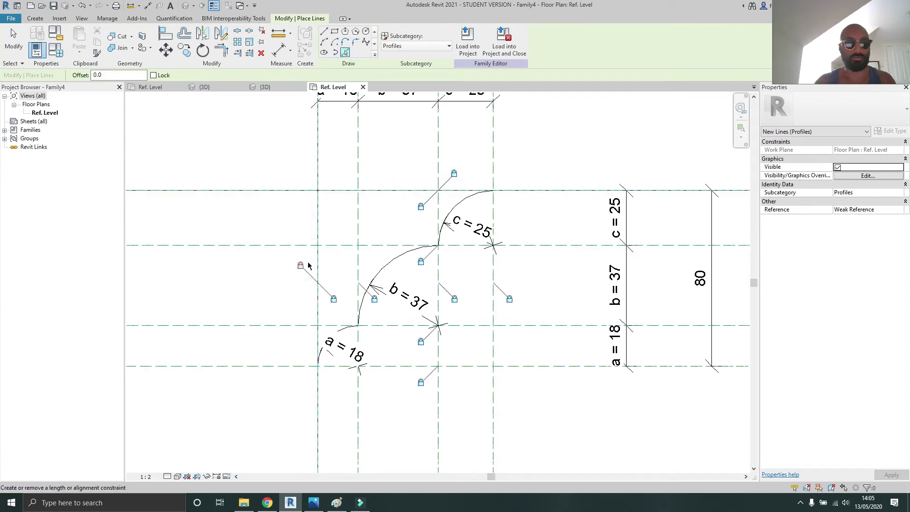
key("Escape")
key("Escape")
Step: Trim the two straight lines to a corner with each other and to the outer ends of the lowest and uppermost arcs
key("t")
key("r")
left_click(337, 190)
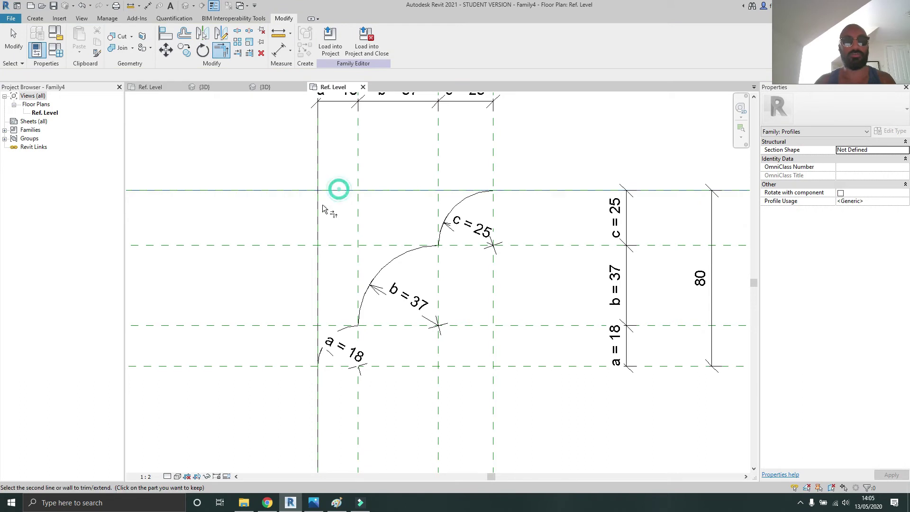
left_click(317, 205)
left_click(317, 340)
left_click(320, 350)
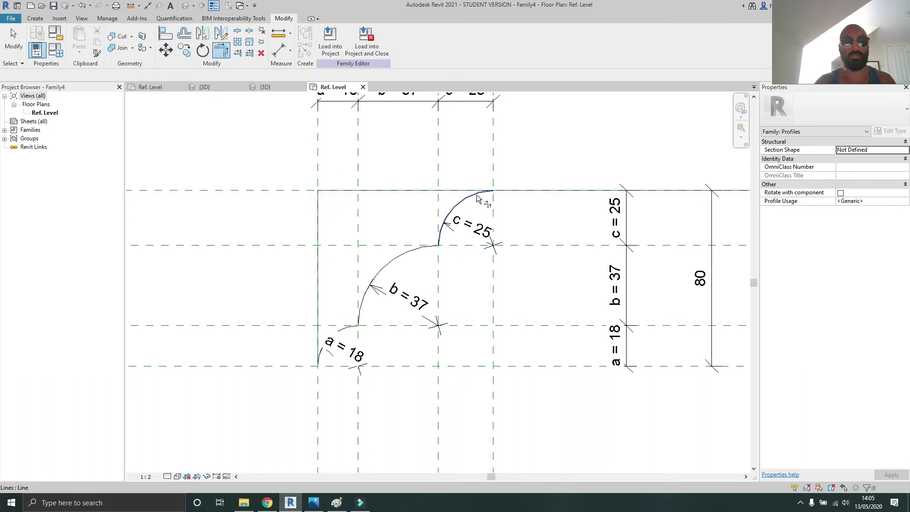
left_click(476, 191)
left_click(476, 198)
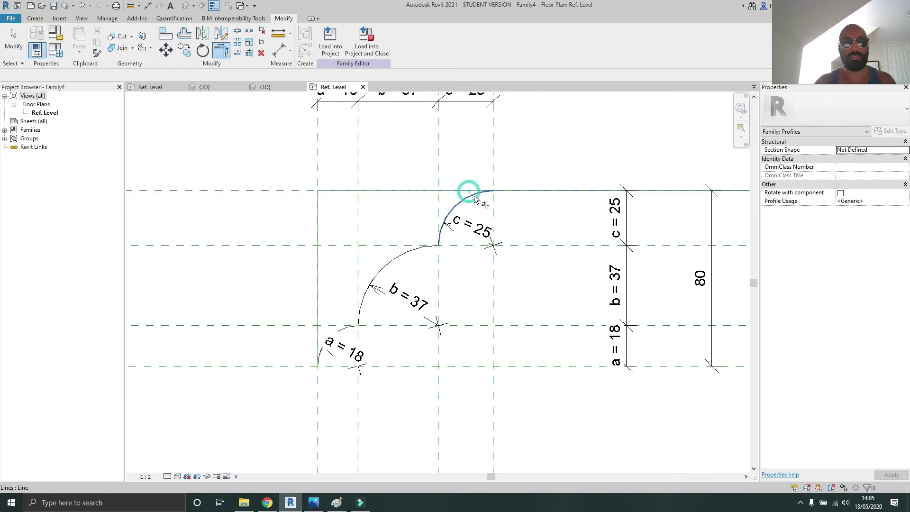
key("Escape")
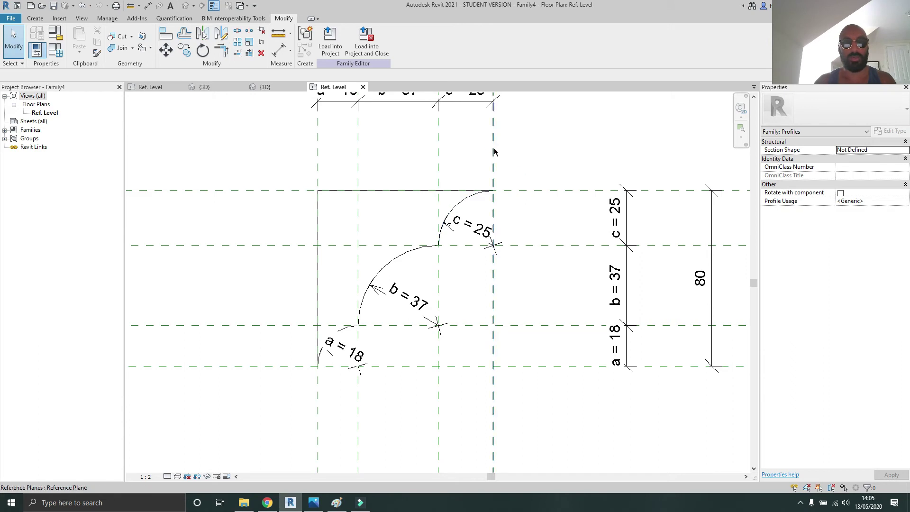
Step: Test the closed profile by moving the rightmost reference plane to c = 45 and the lowest one to a = 28, and undo both moves
left_click_drag(493, 148, 537, 149)
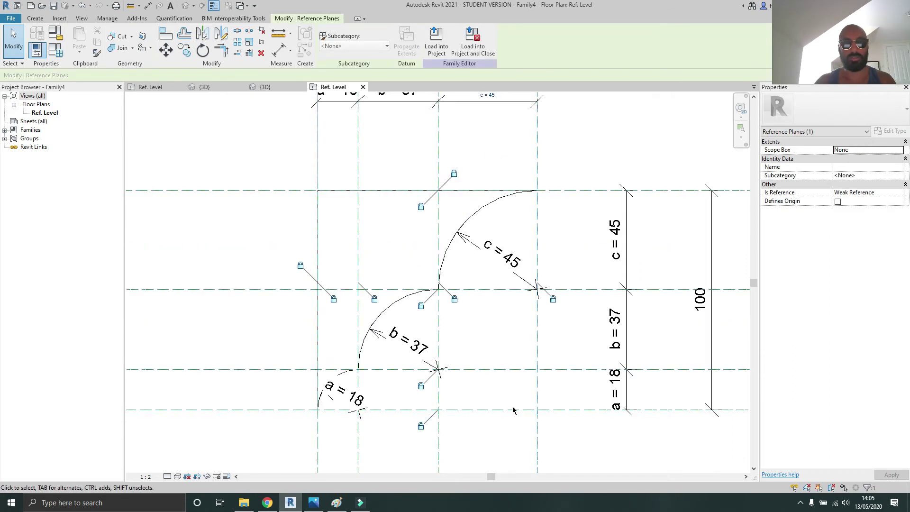
left_click_drag(512, 412, 513, 431)
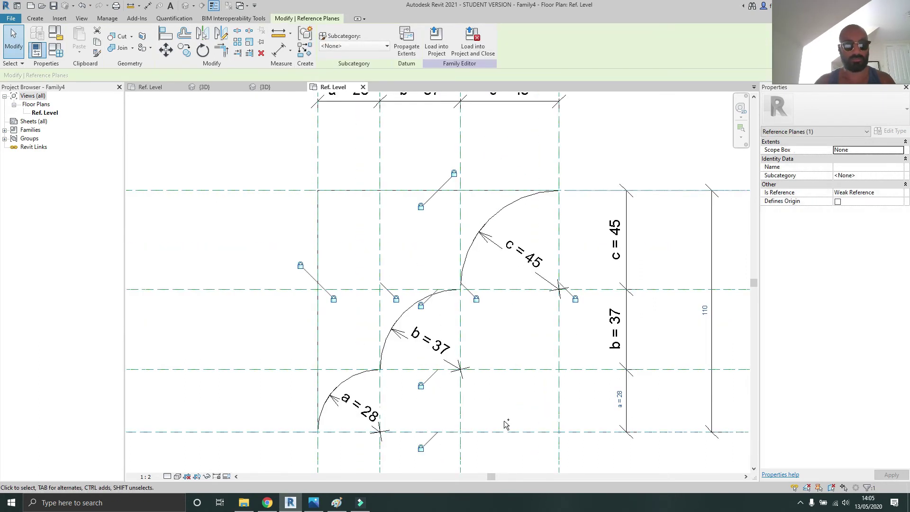
key("ctrl+z")
key("ctrl+z")
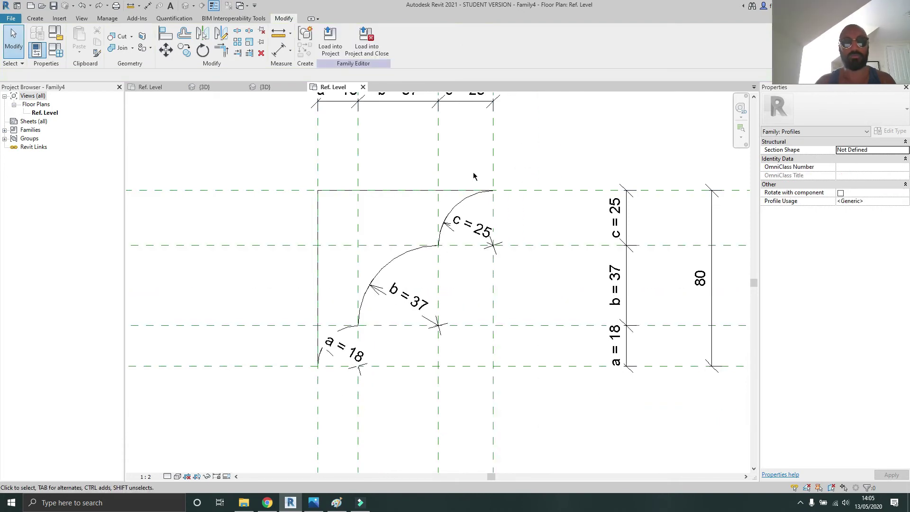
Step: Save the profile family as Table Cut Profile2 in the 040 - Wooden Furniture folder
scroll(473, 176, "down", 3)
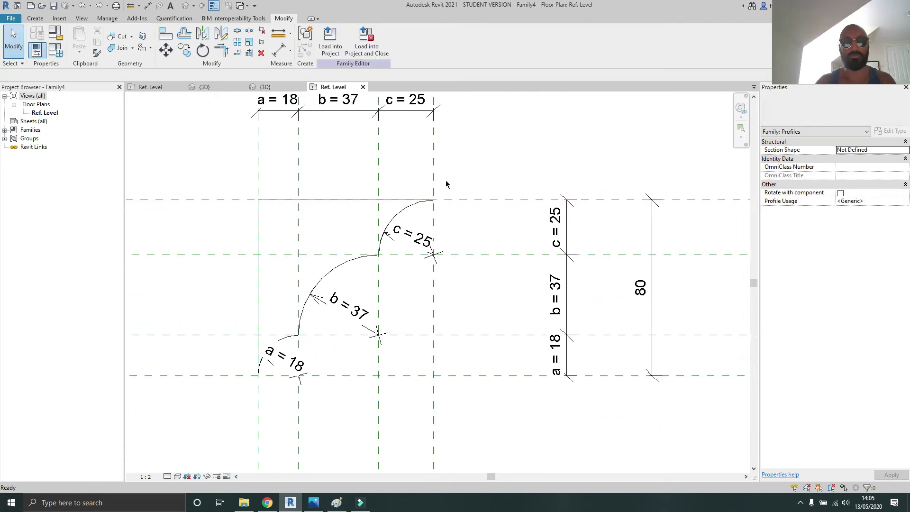
left_click(53, 6)
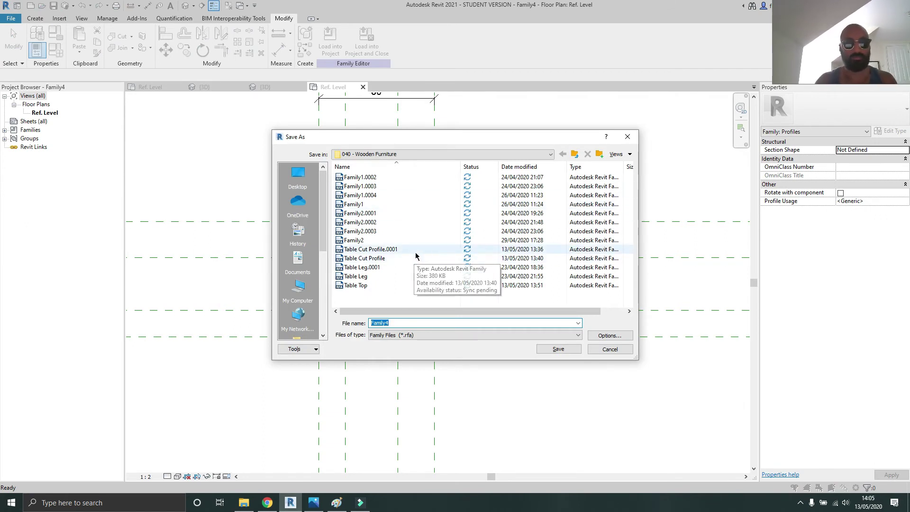
left_click(415, 256)
left_click(408, 322)
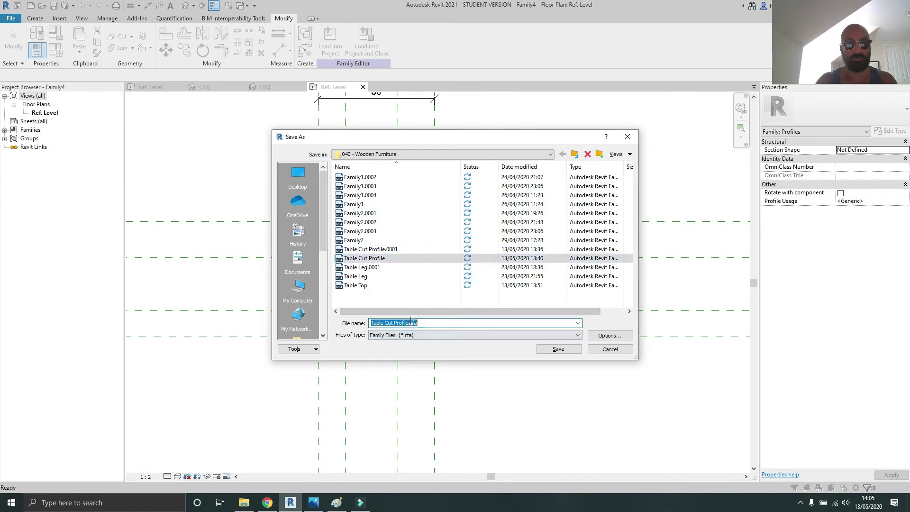
left_click(408, 322)
left_click(554, 349)
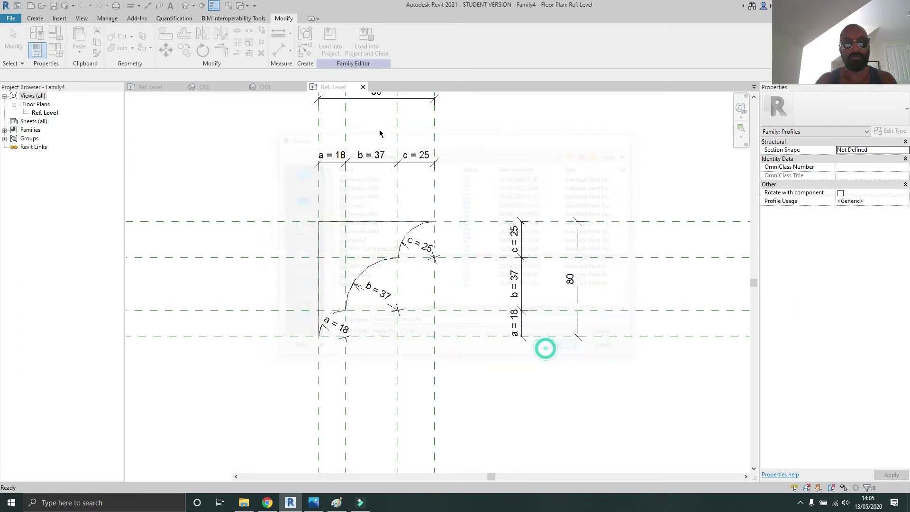
Step: Close the original Table Cut Profile family with its changes saved, and close the Table Top family's 3D view
left_click(182, 87)
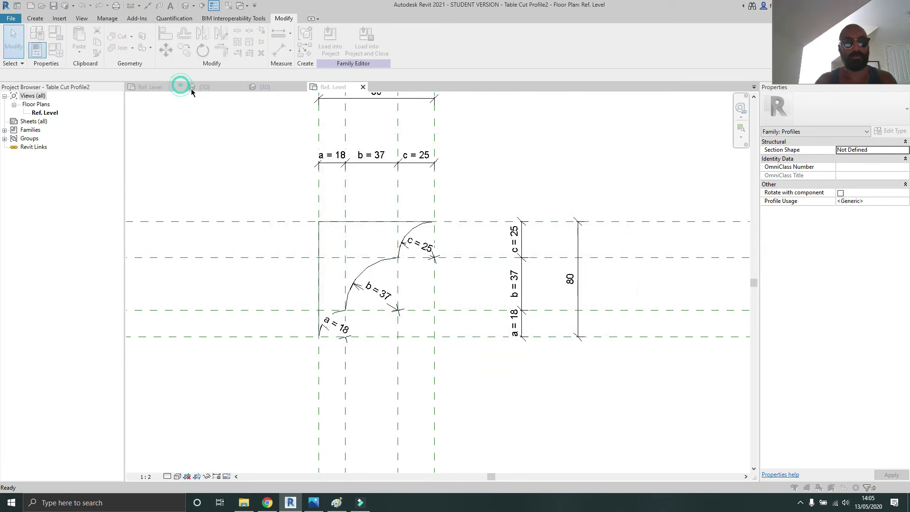
left_click(439, 257)
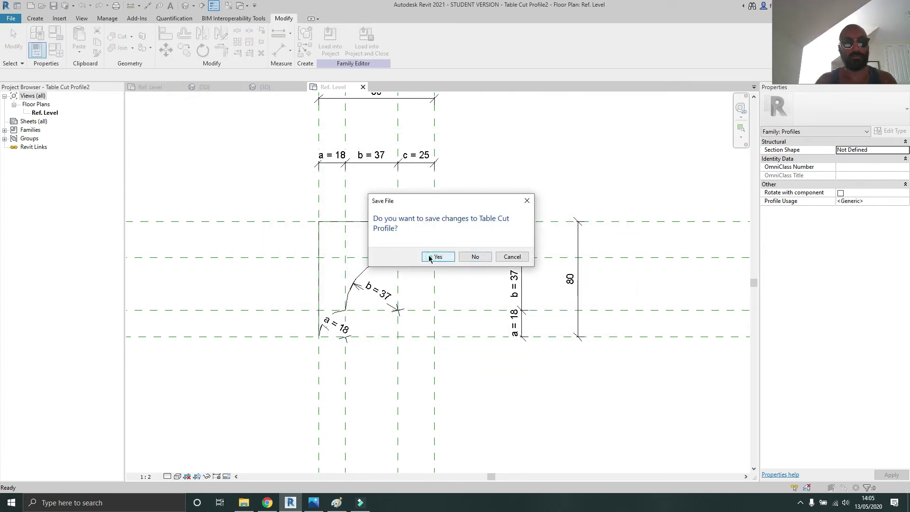
left_click(144, 87)
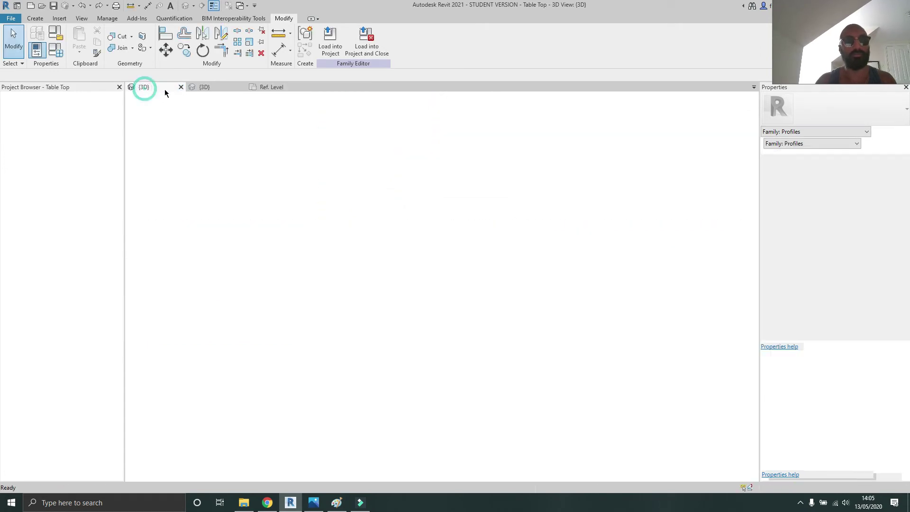
left_click(180, 87)
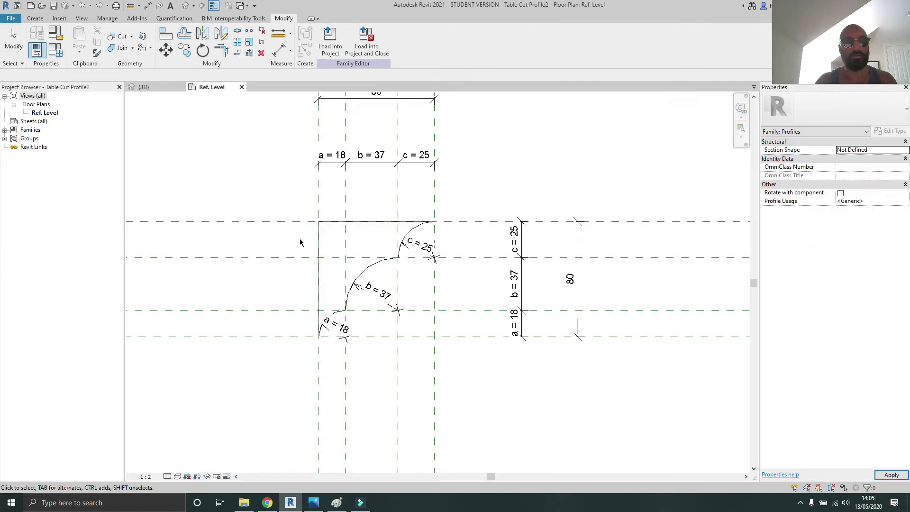
Step: Load Table Cut Profile2 into the Family3 tabletop family and list the profile families loaded there
left_click(161, 88)
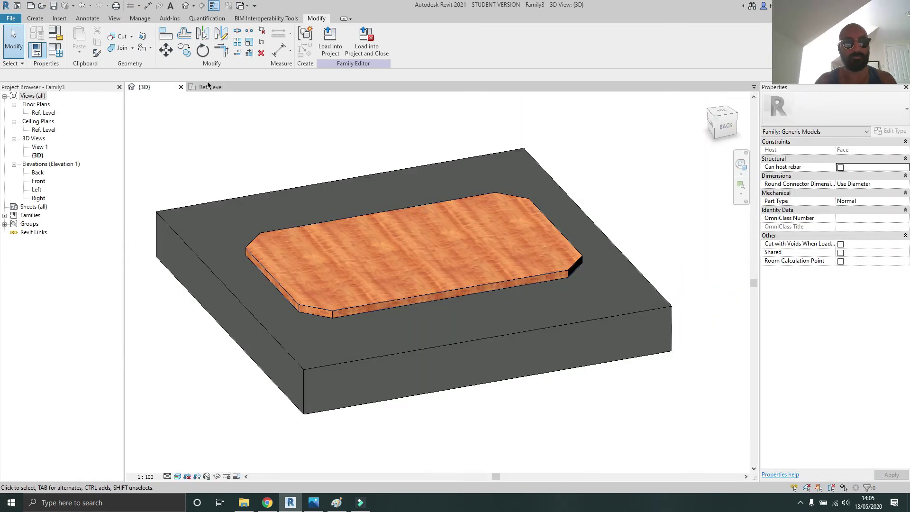
left_click(208, 87)
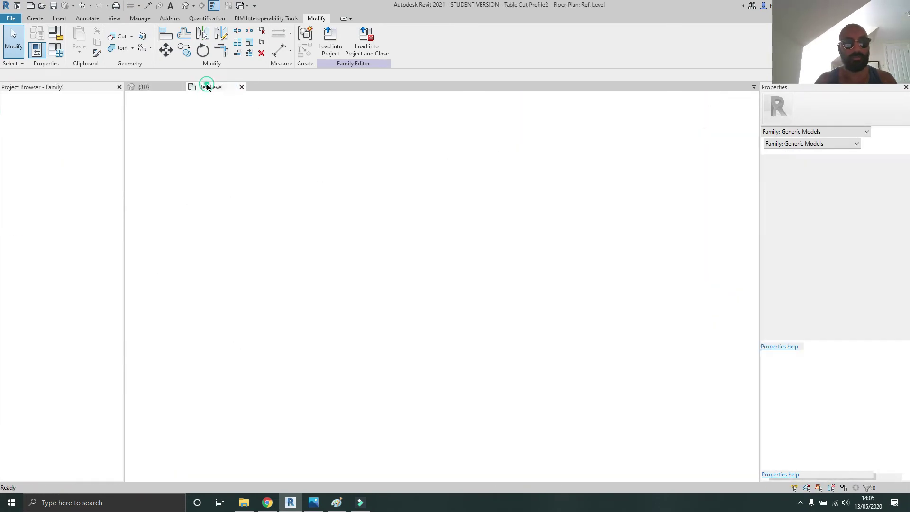
left_click(346, 47)
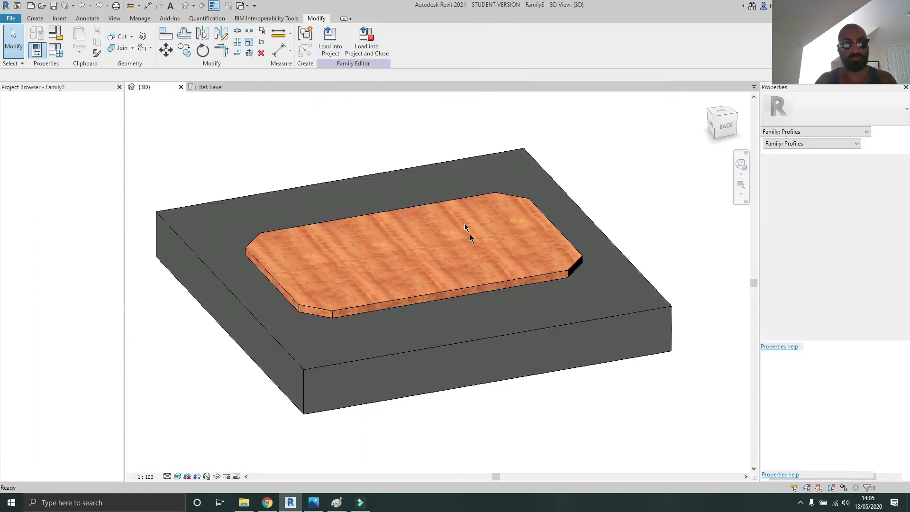
left_click(4, 215)
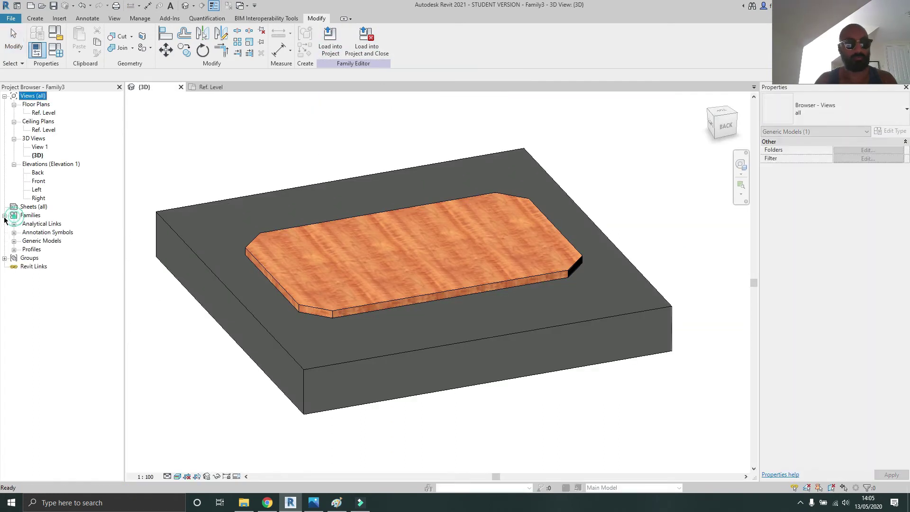
left_click(14, 249)
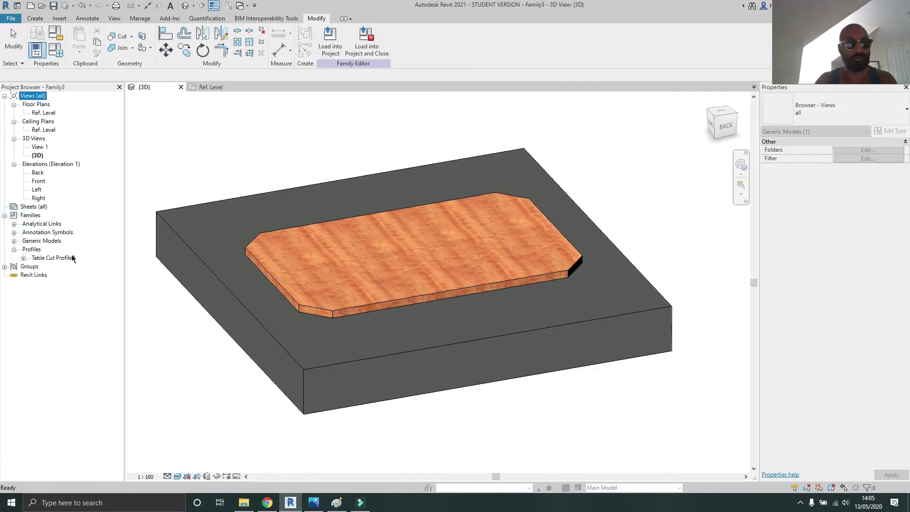
Step: List the types of the loaded Table Cut Profile2 family and look over the tabletop's chamfered edge
middle_click_drag(319, 294, 374, 303)
scroll(374, 302, "up", 2)
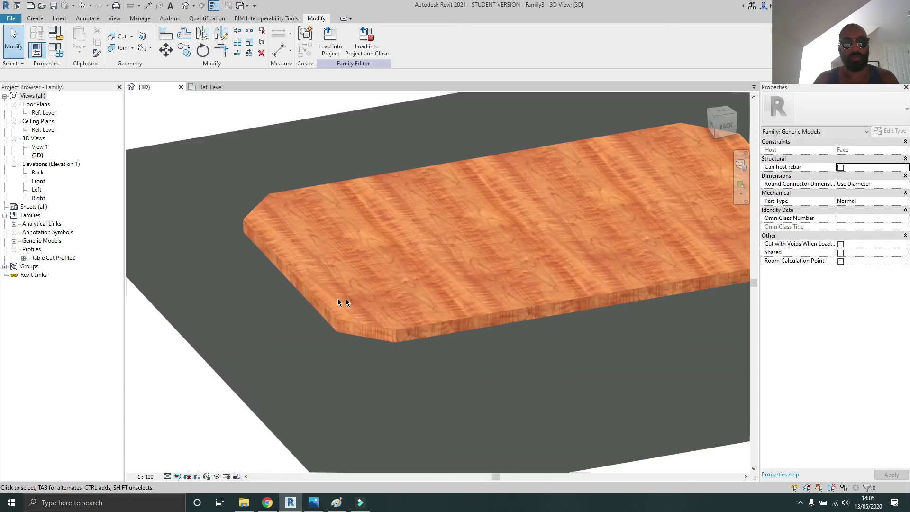
left_click(23, 258)
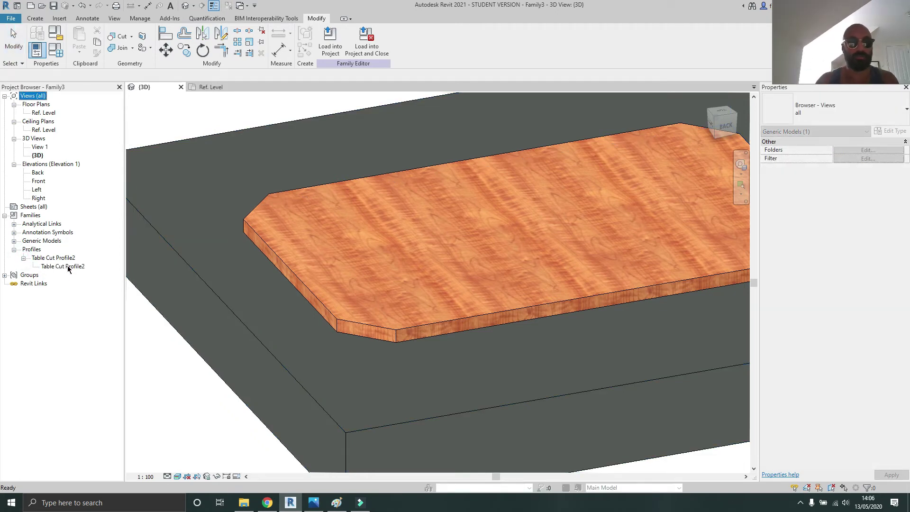
scroll(295, 268, "down", 3)
scroll(201, 281, "up", 2)
Step: Compare the three arcs of Table Cut Profile2 with the moulded table edge in the reference photo, and return to the tabletop's 3D view
left_click(204, 87)
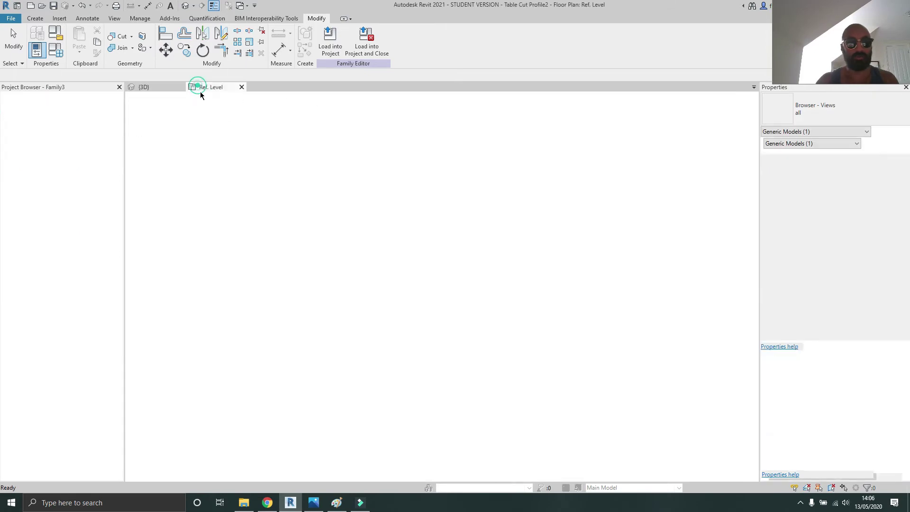
scroll(402, 336, "up", 2)
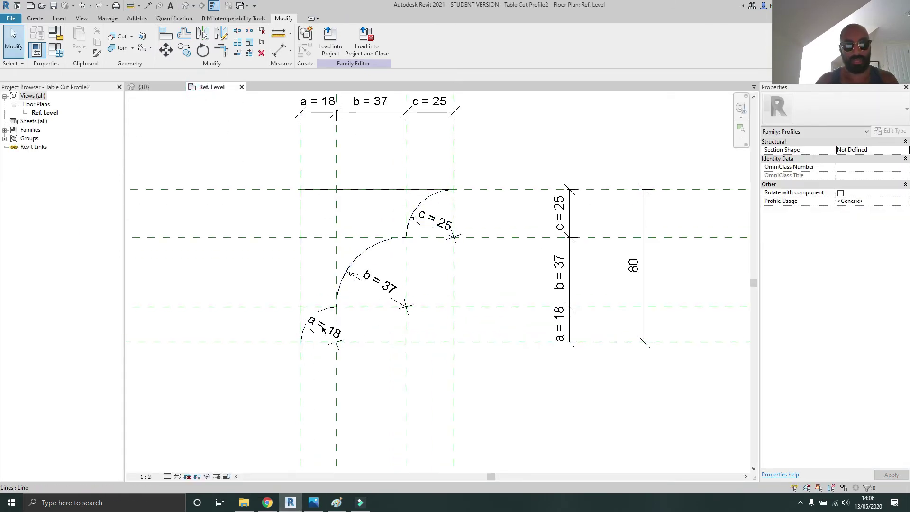
left_click(313, 501)
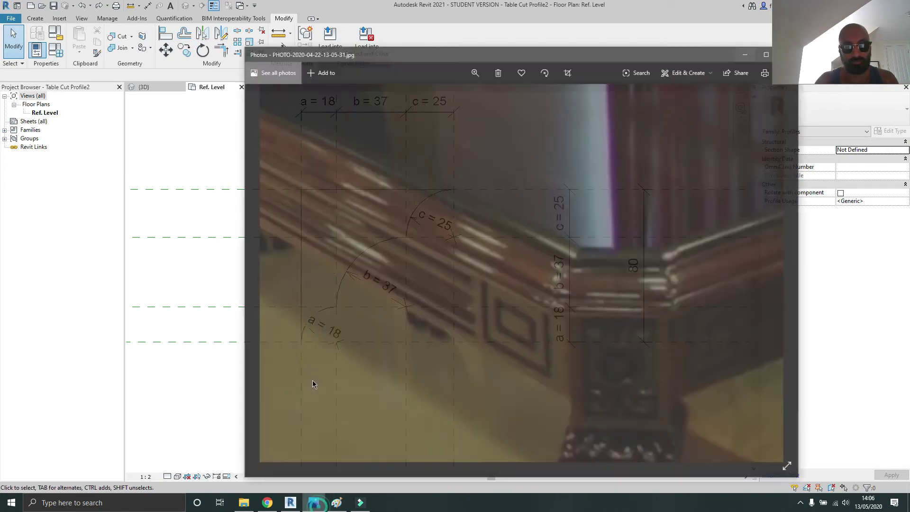
scroll(506, 283, "up", 3)
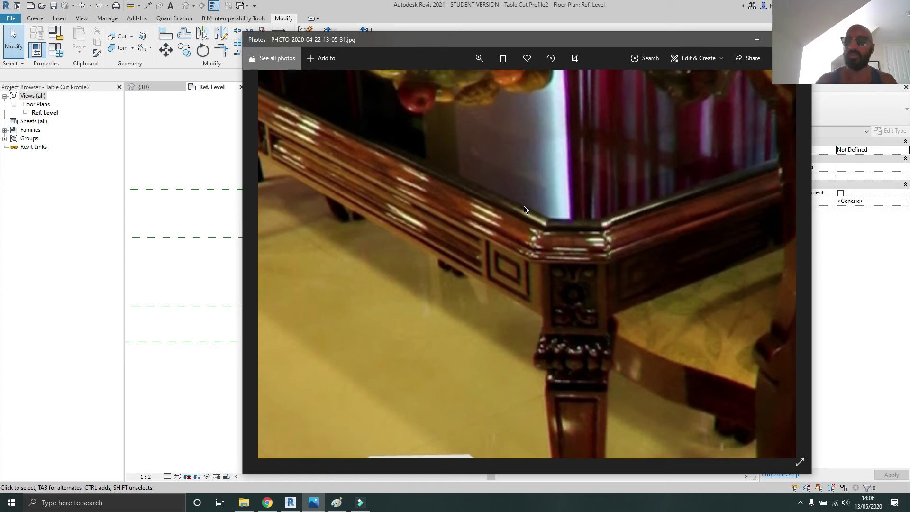
left_click(756, 39)
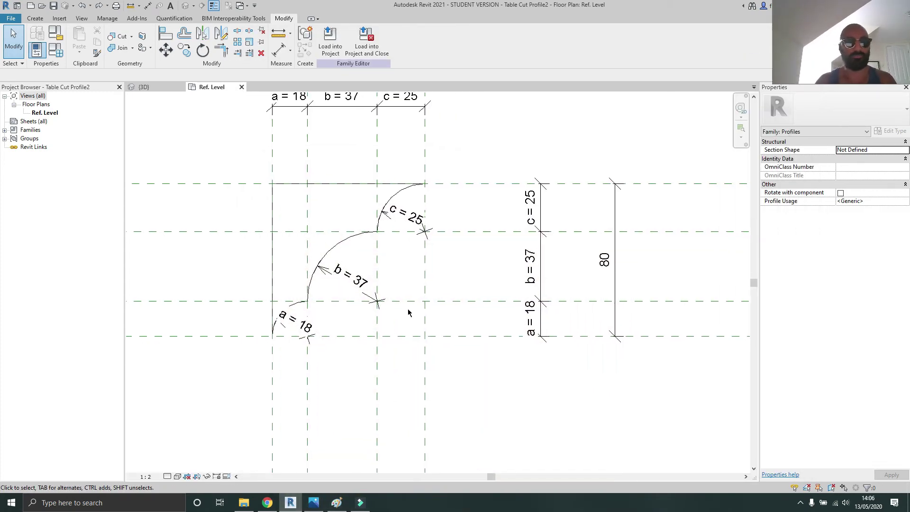
left_click(155, 91)
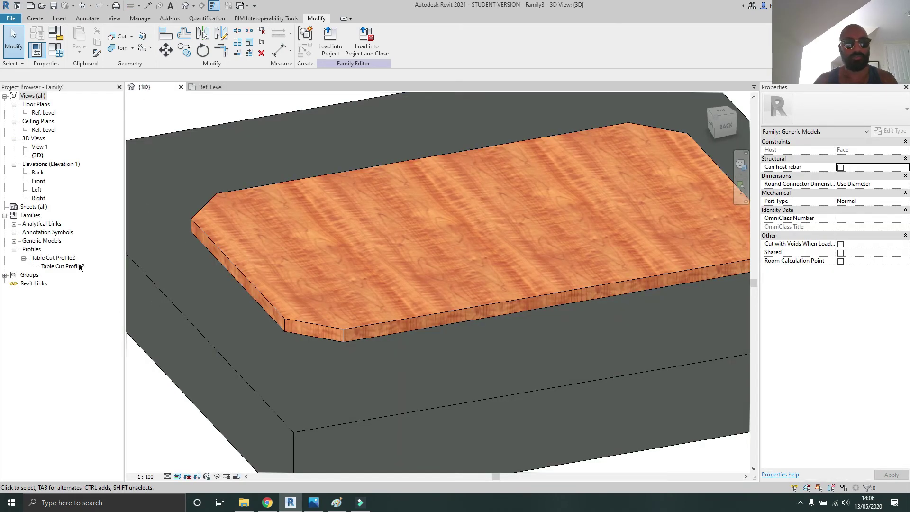
left_click(35, 18)
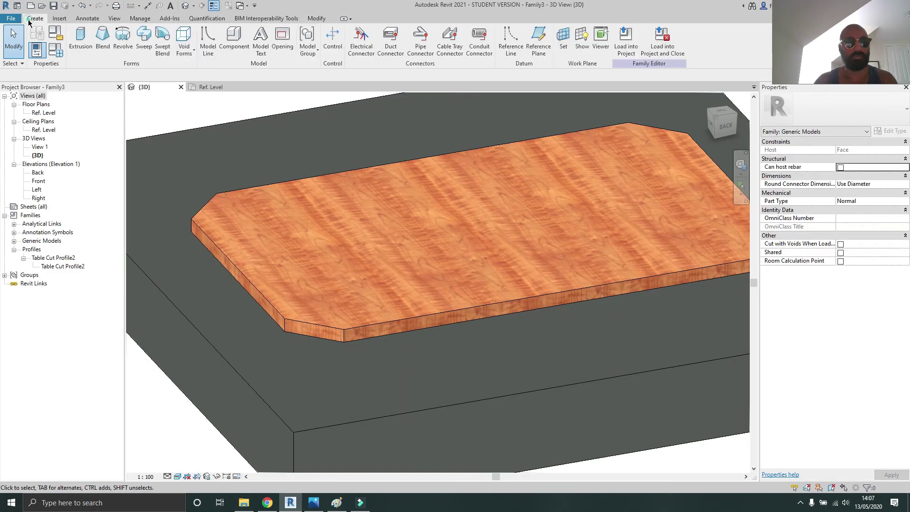
left_click(183, 40)
left_click(204, 125)
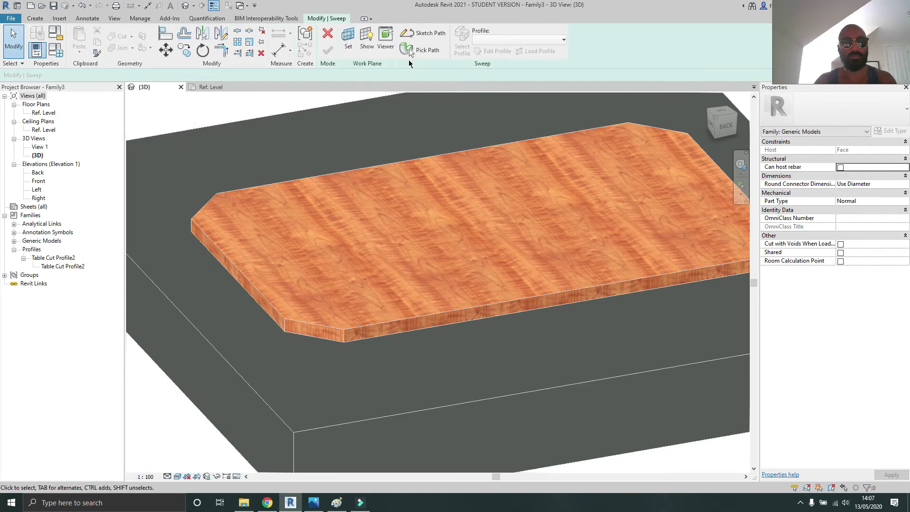
left_click(408, 48)
left_click(238, 269)
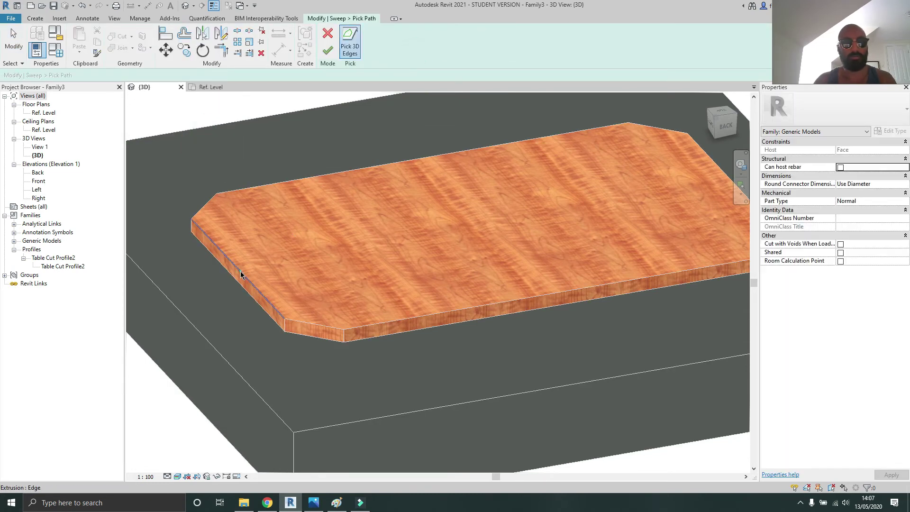
left_click(209, 199)
left_click(243, 187)
left_click(666, 128)
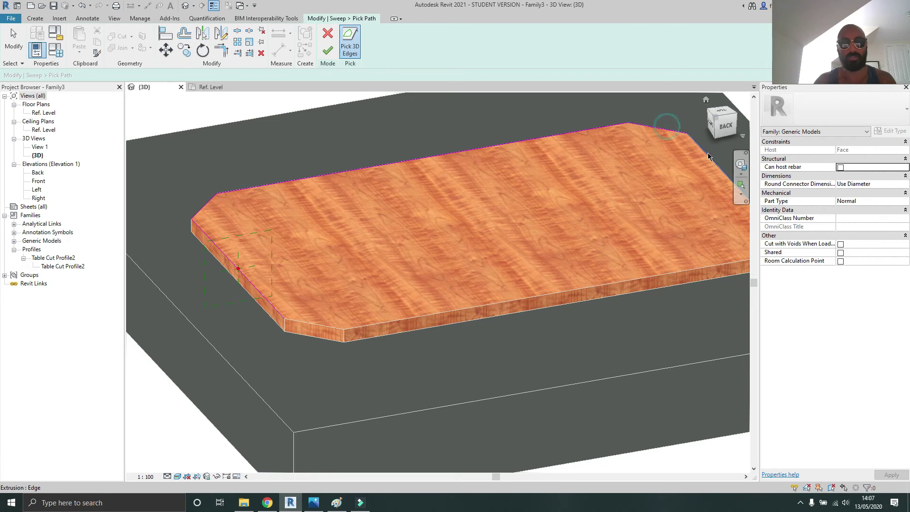
left_click(708, 154)
middle_click_drag(634, 192, 523, 154)
left_click(658, 204)
left_click(555, 234)
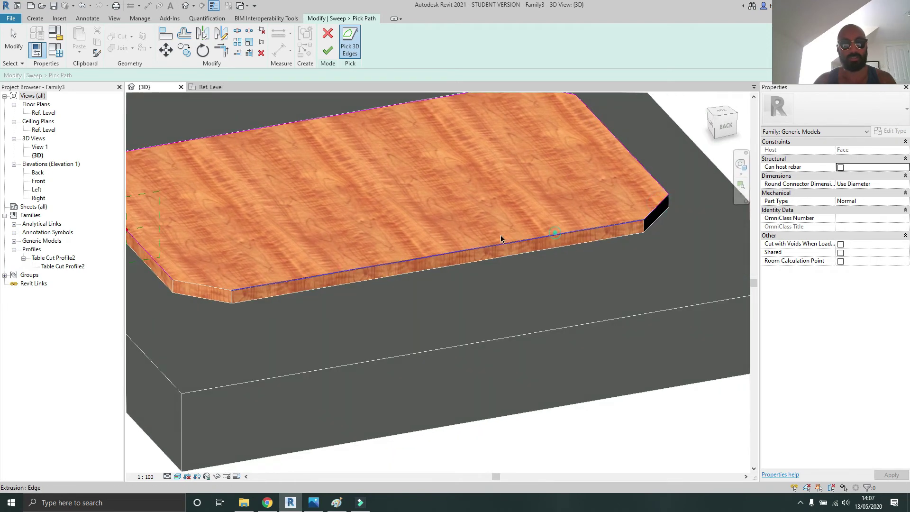
left_click(501, 239)
left_click(208, 290)
middle_click_drag(290, 229, 488, 276)
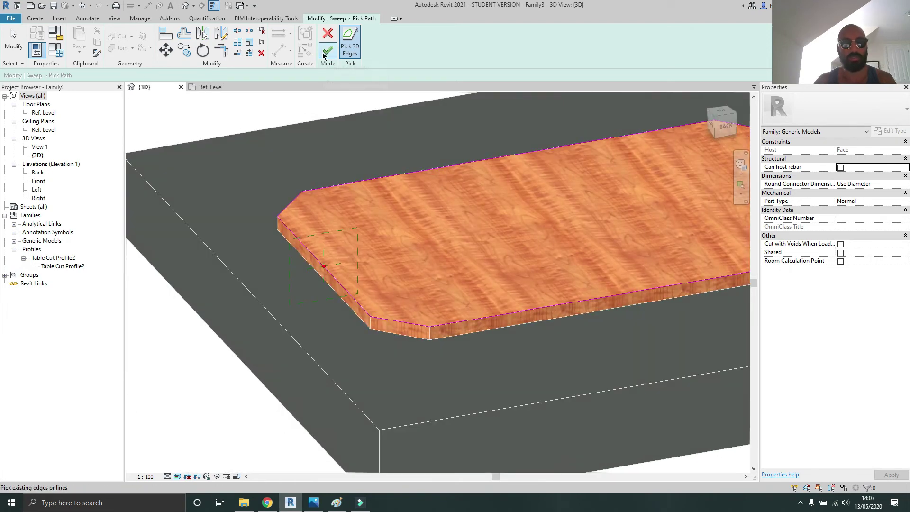
left_click(327, 51)
left_click(277, 75)
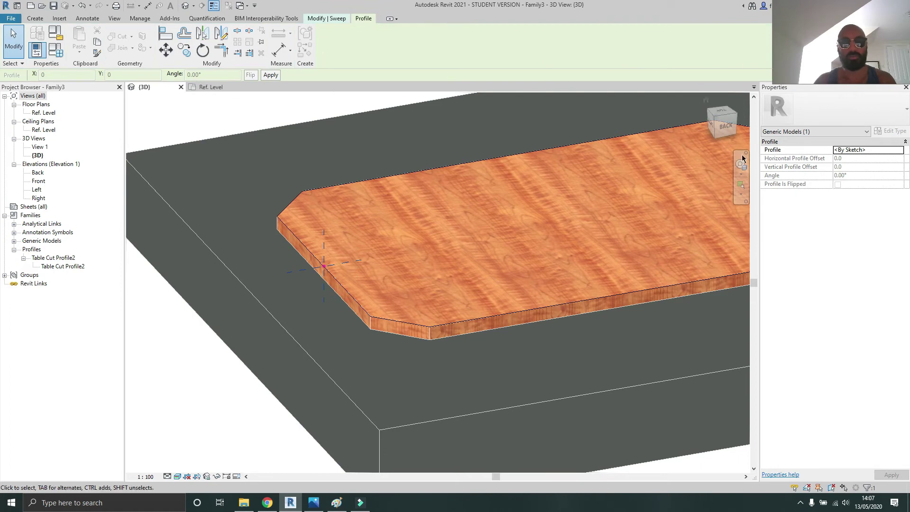
key("Escape")
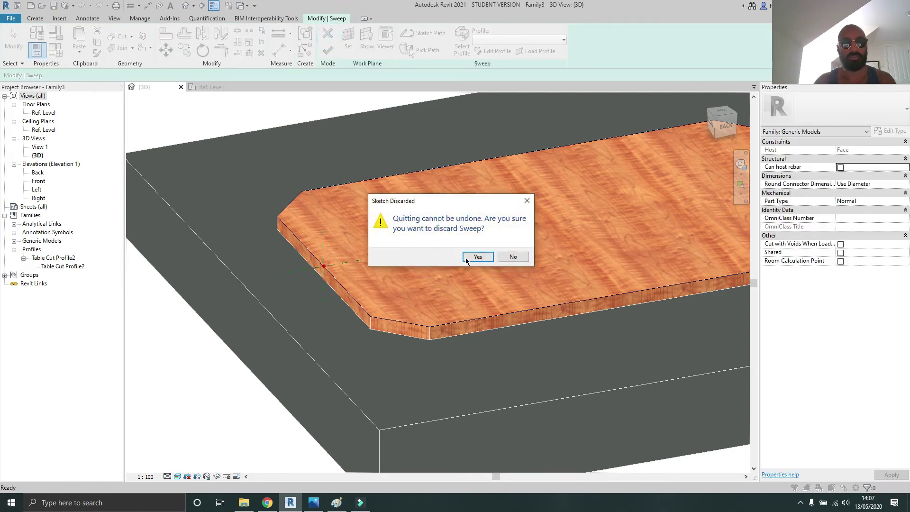
left_click(476, 259)
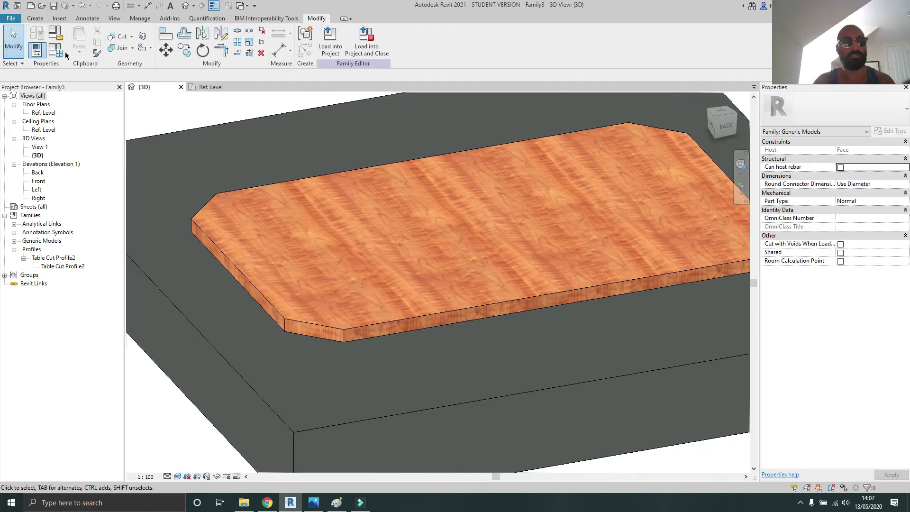
Step: Review the type parameters of Table Cut Profile2 and the definition of the tabletop family's THK parameter, leaving both unchanged
double_click(76, 266)
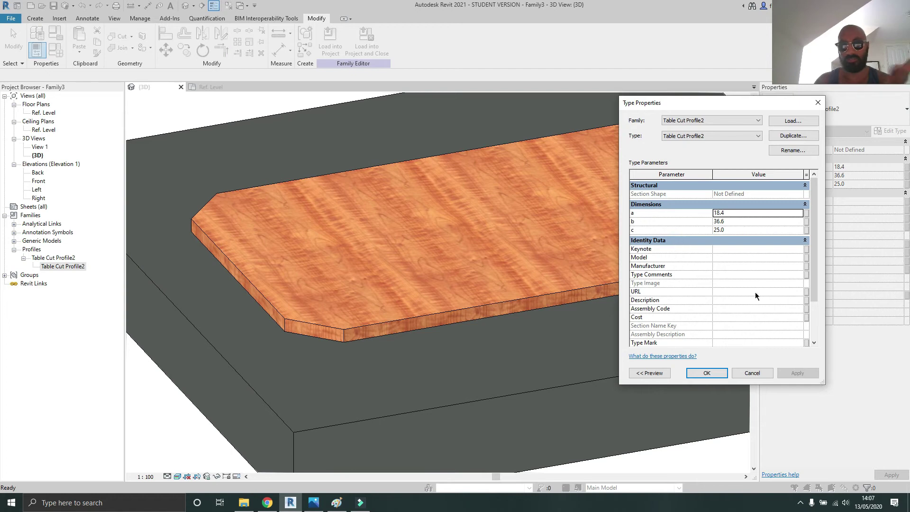
left_click(760, 374)
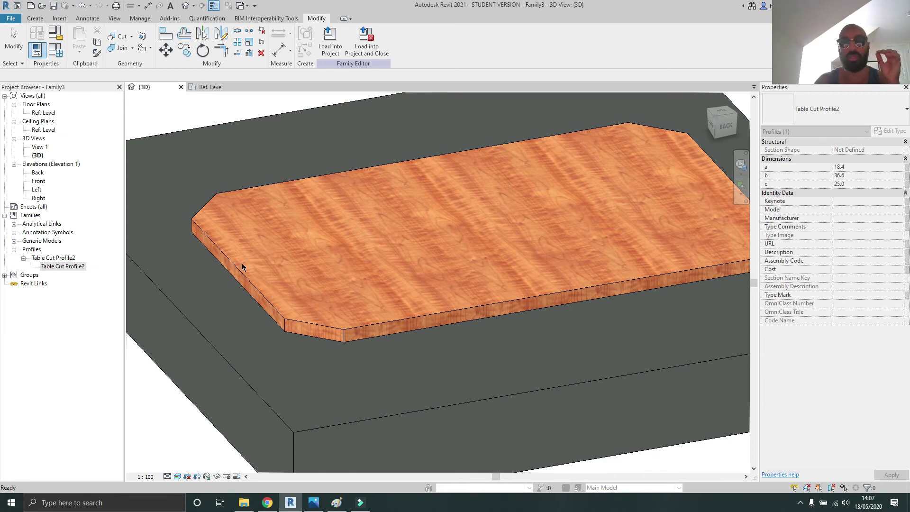
left_click(51, 50)
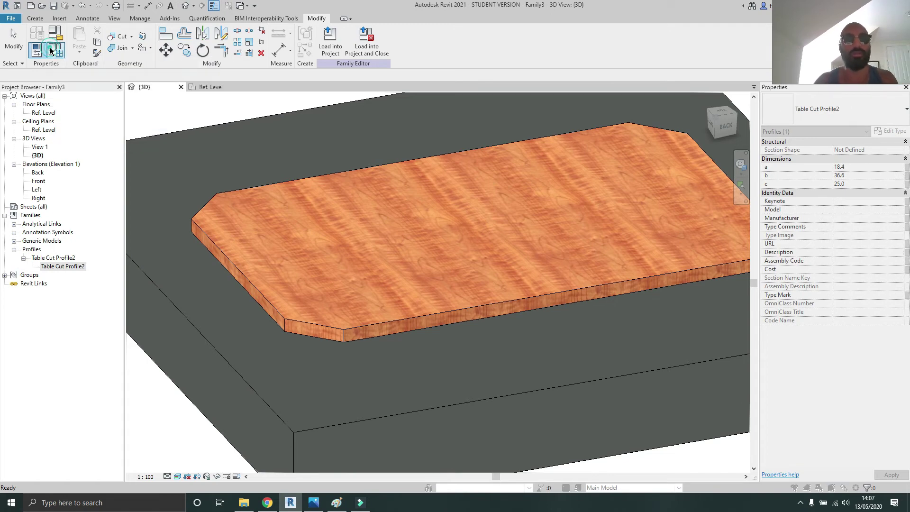
left_click(622, 196)
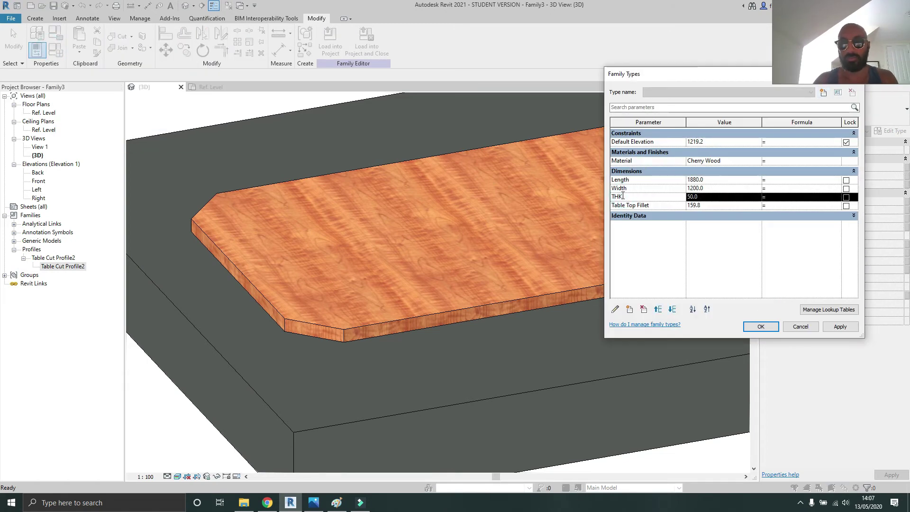
left_click(614, 309)
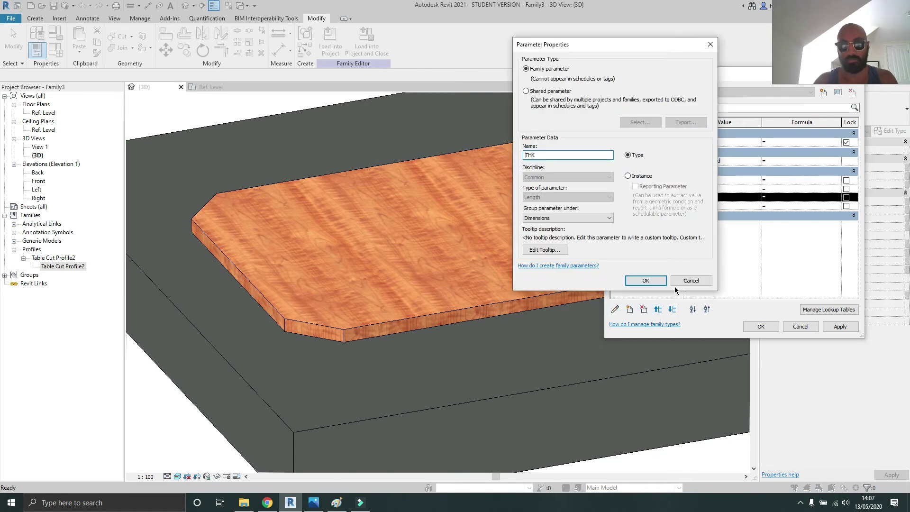
left_click(676, 283)
Step: Add three length type parameters named a, b and c under Dimensions in the tabletop family
left_click(629, 309)
type("a")
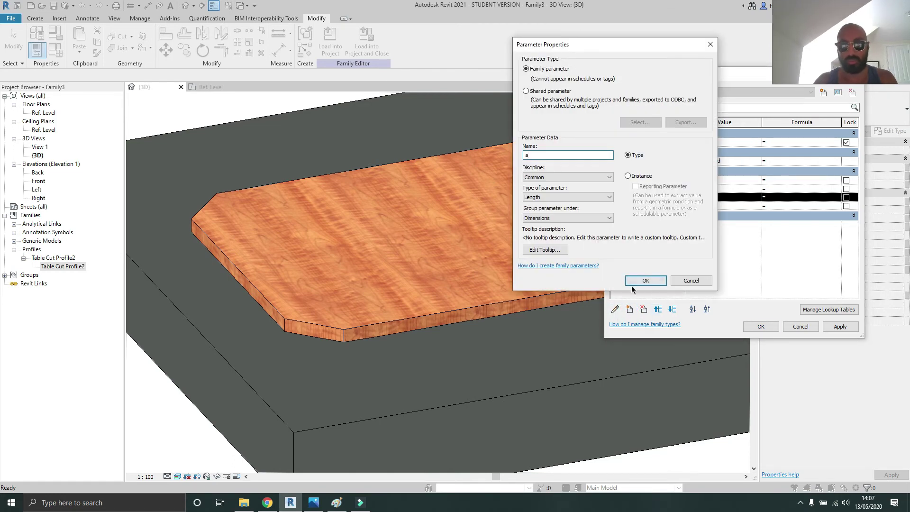
left_click(637, 281)
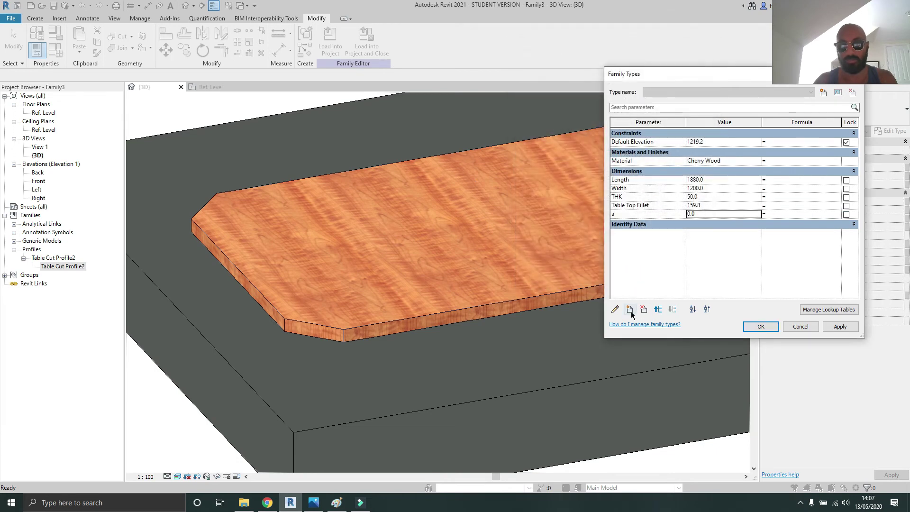
left_click(629, 308)
type("b")
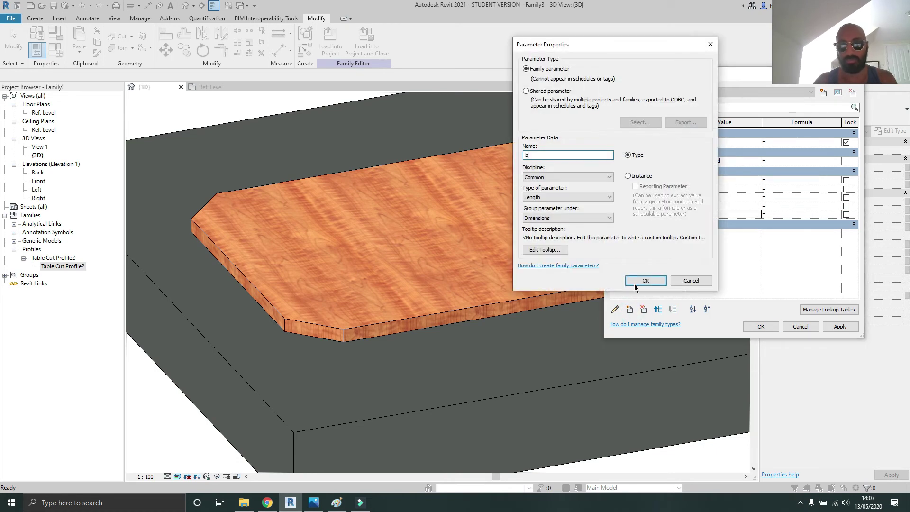
left_click(635, 288)
left_click(629, 309)
type("c")
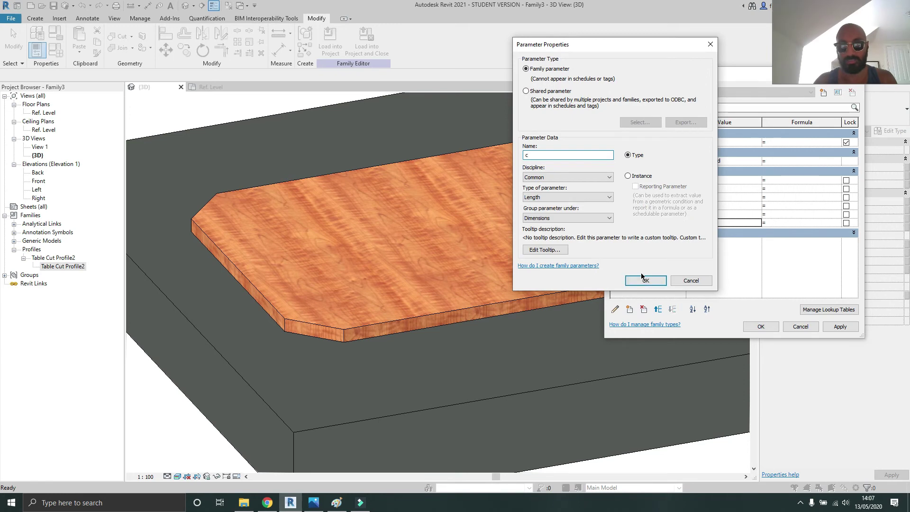
left_click(642, 279)
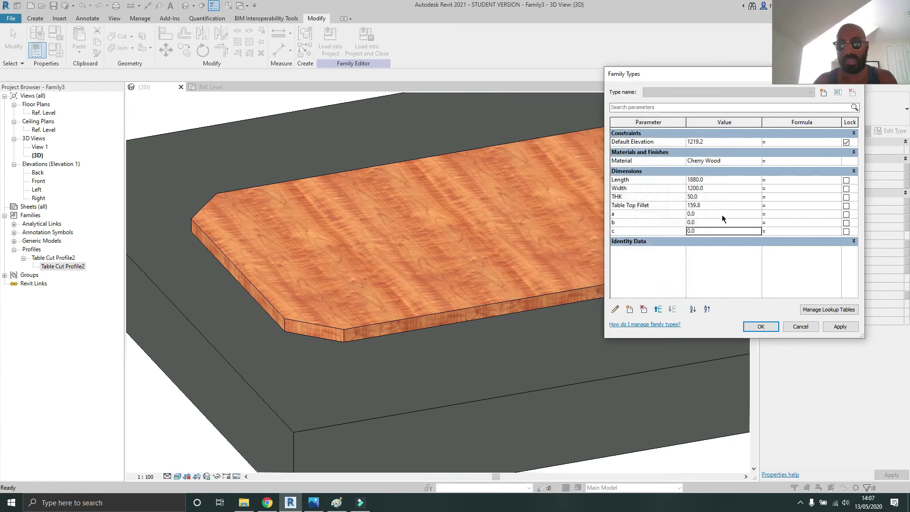
left_click(760, 326)
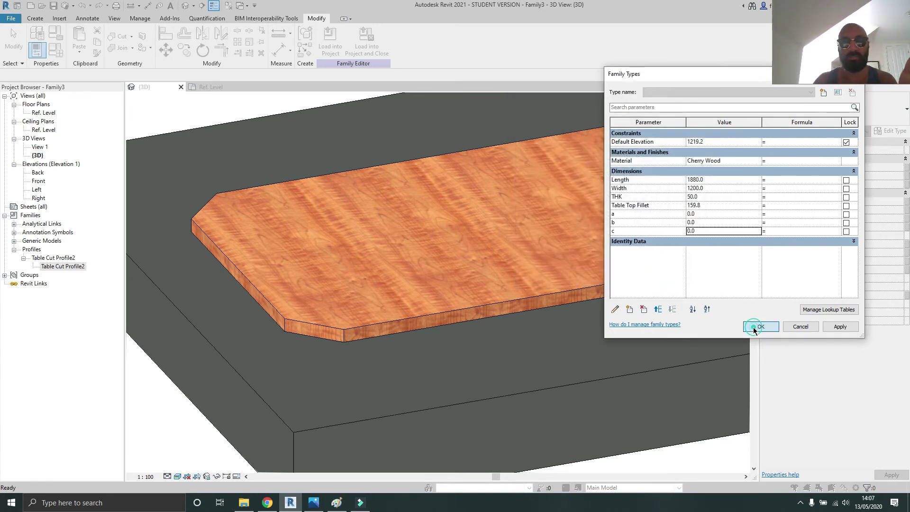
Step: Compare the a, b and c dimensions in the profile drawing with the matching parameters in the tabletop's family types
left_click(204, 87)
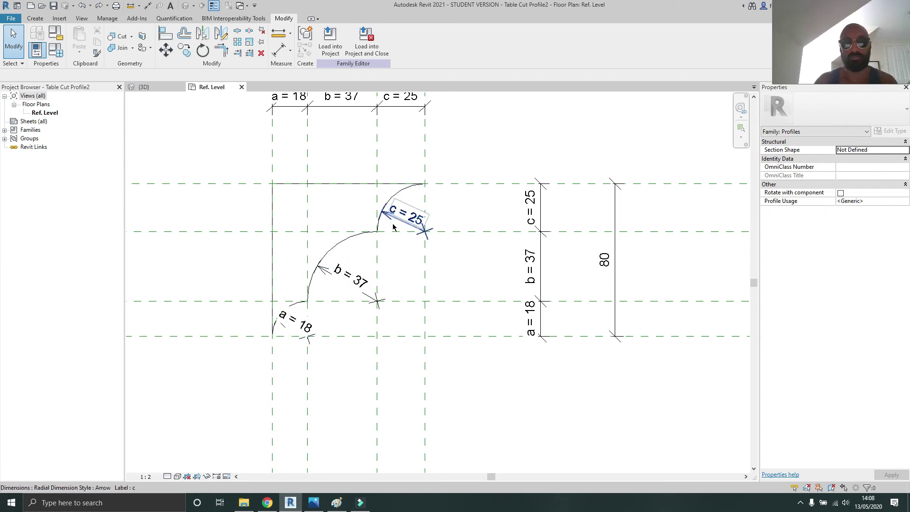
left_click(144, 89)
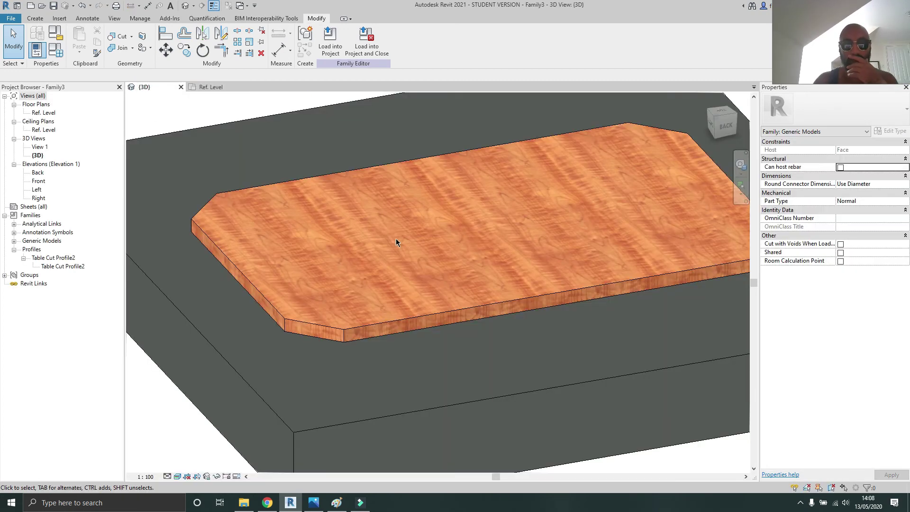
left_click(62, 54)
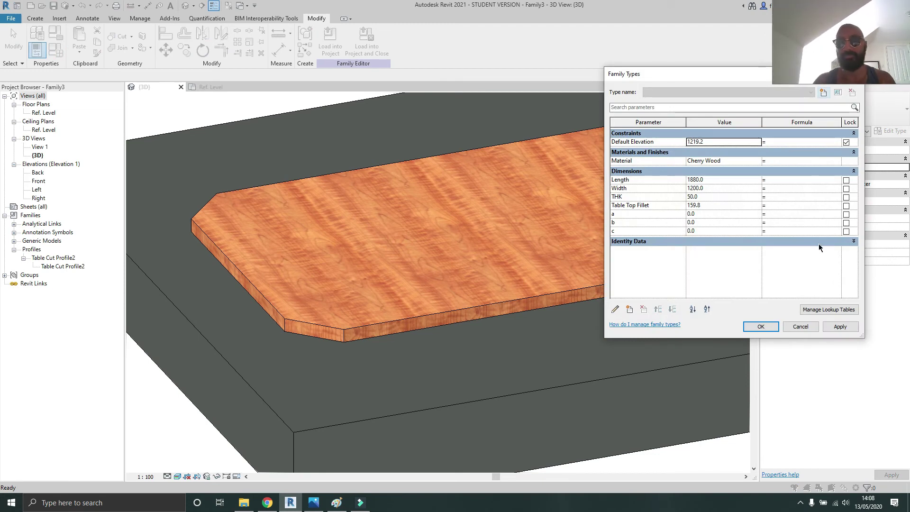
left_click(776, 212)
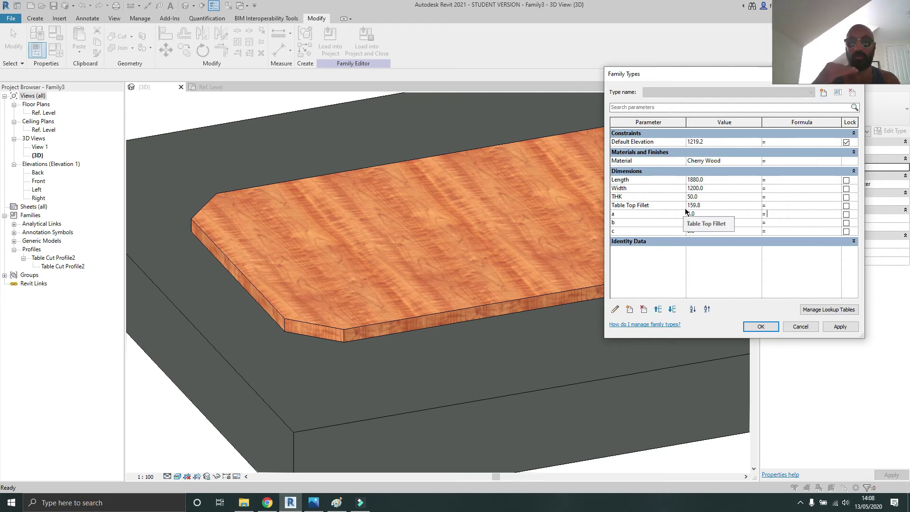
left_click(799, 327)
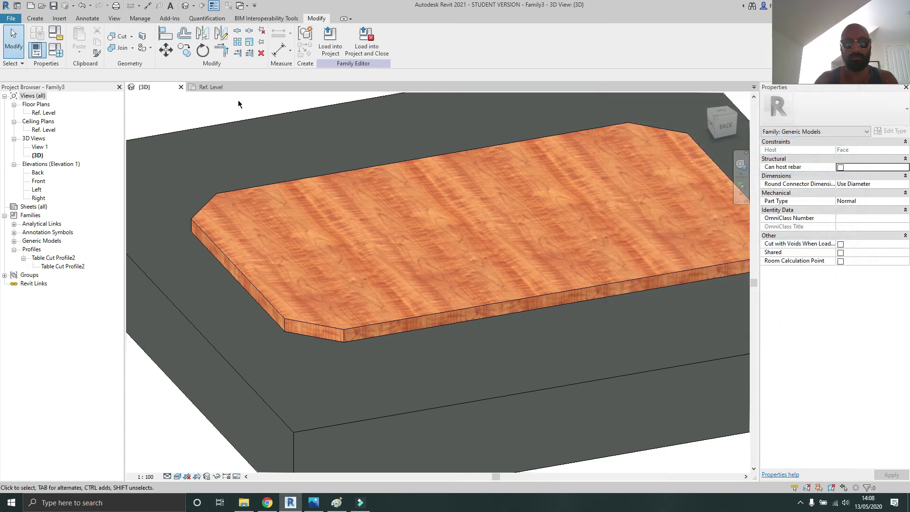
left_click(211, 86)
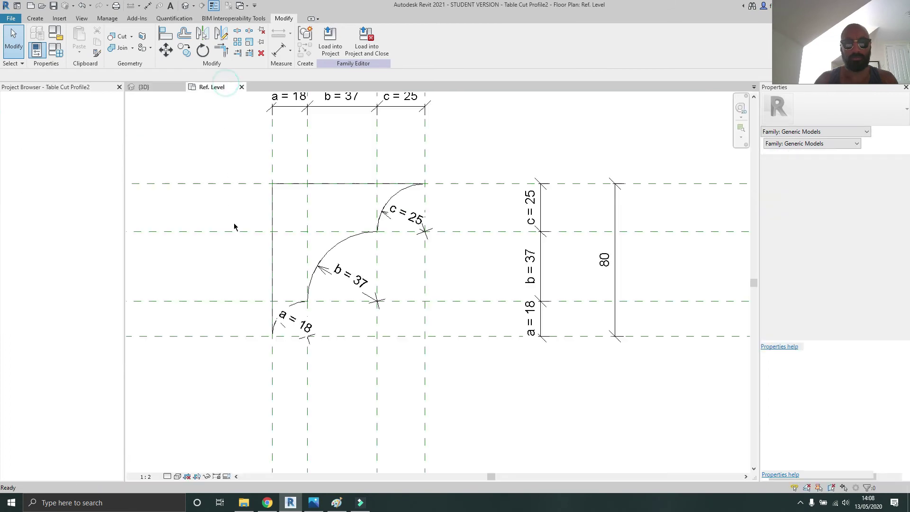
left_click(148, 85)
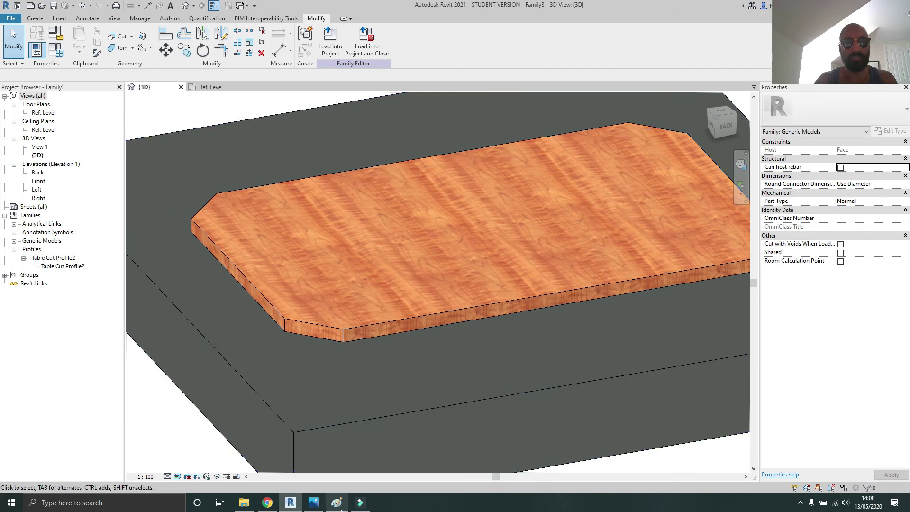
Step: Examine the moulded table edge and clipped corner up close in the reference photo, and return to the tabletop's 3D view
left_click(313, 502)
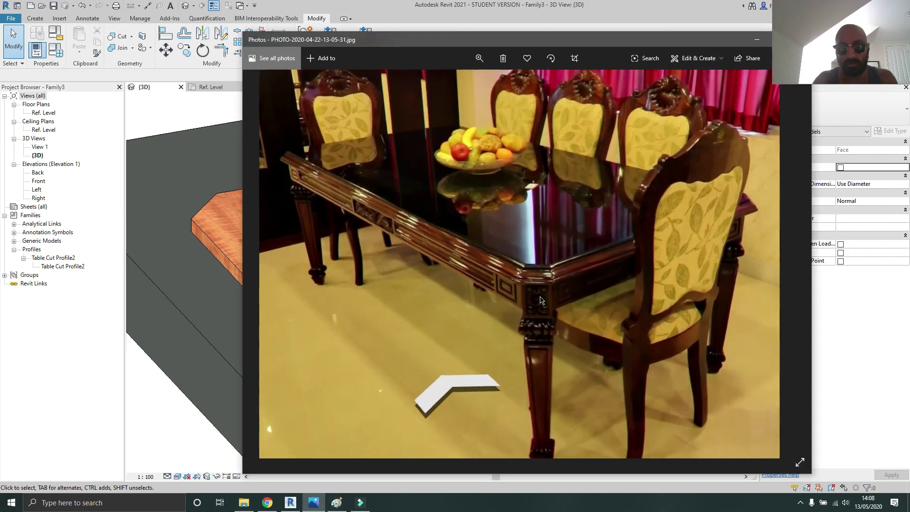
scroll(519, 247, "up", 2, "ctrl")
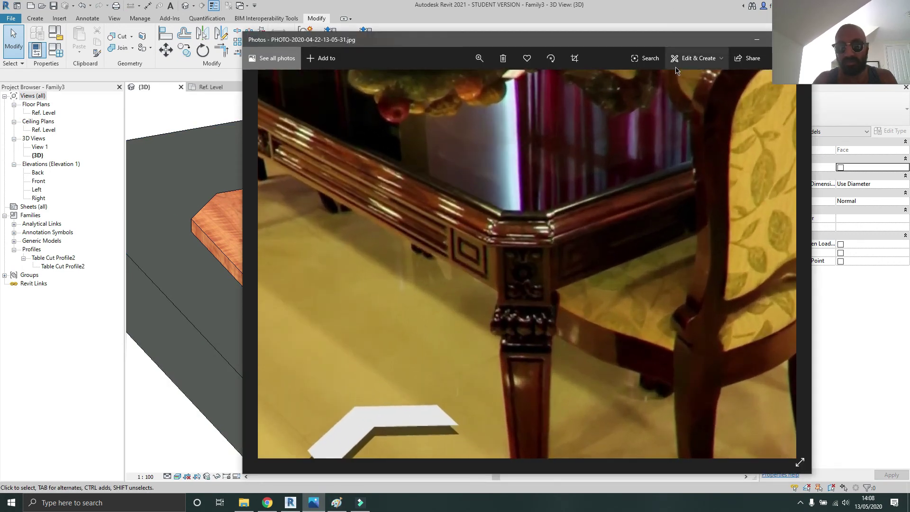
left_click(755, 39)
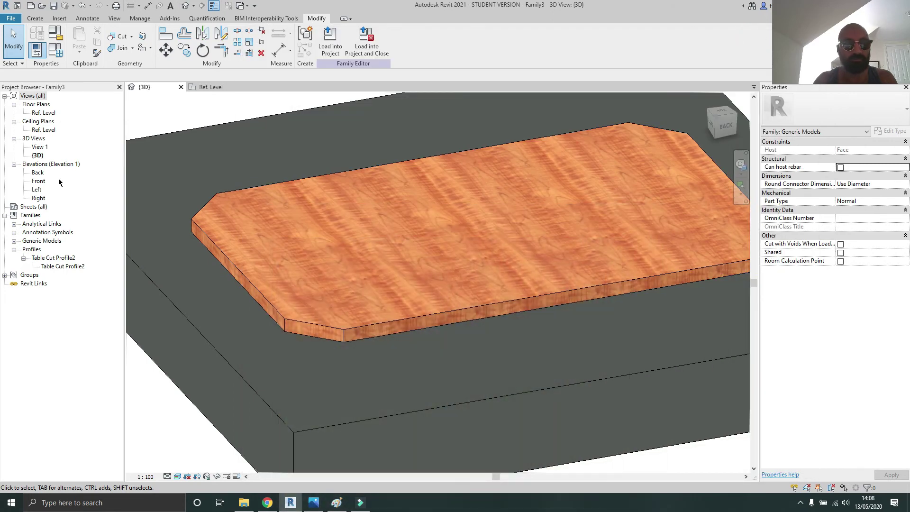
Step: In the tabletop's family types, set the formula of a to 0.25*THK and the formula of b to 0.6*THK
left_click(56, 50)
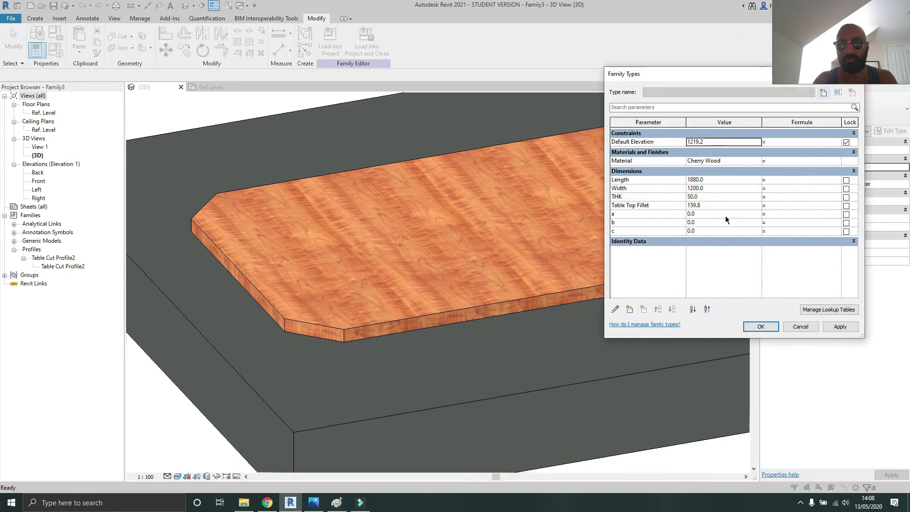
left_click(776, 213)
type("0.")
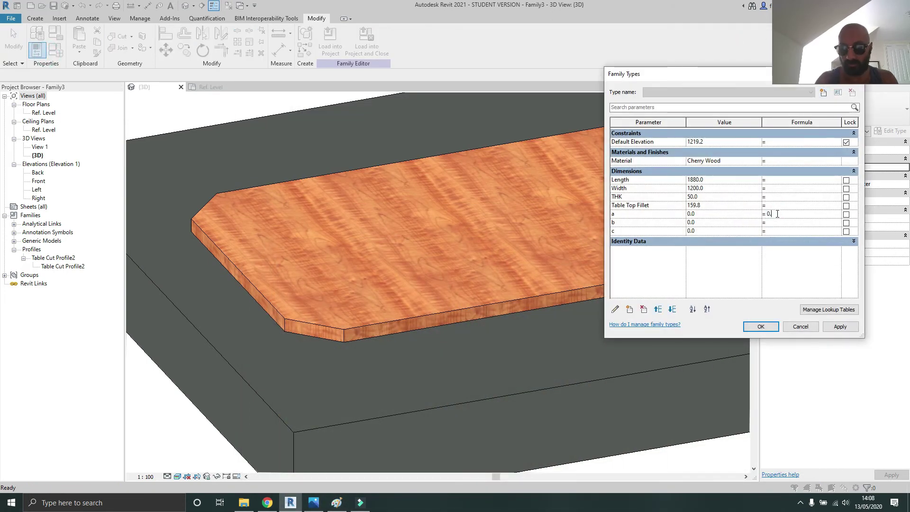
type("25*THK")
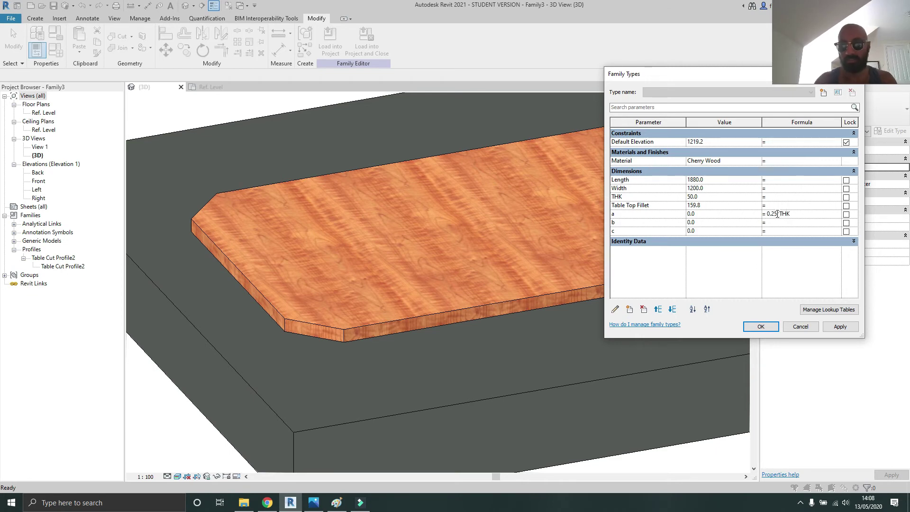
left_click(782, 222)
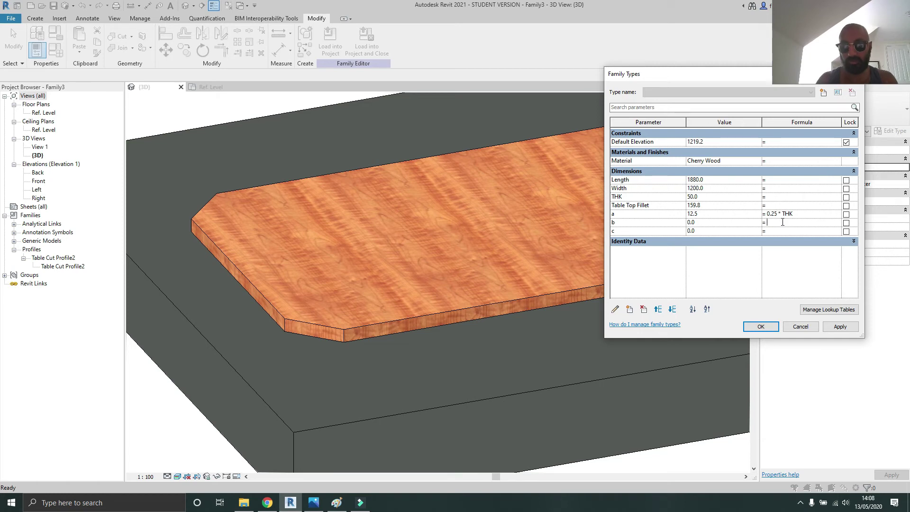
type("0")
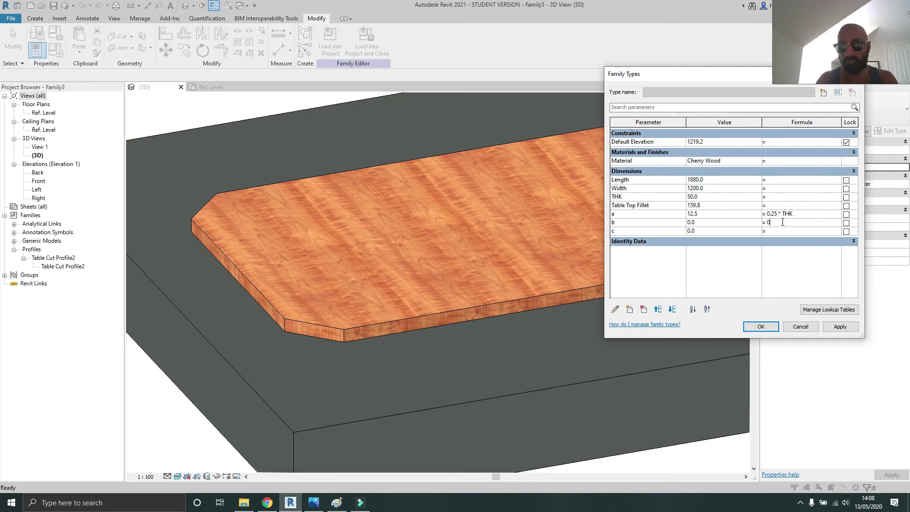
type(".6*THK")
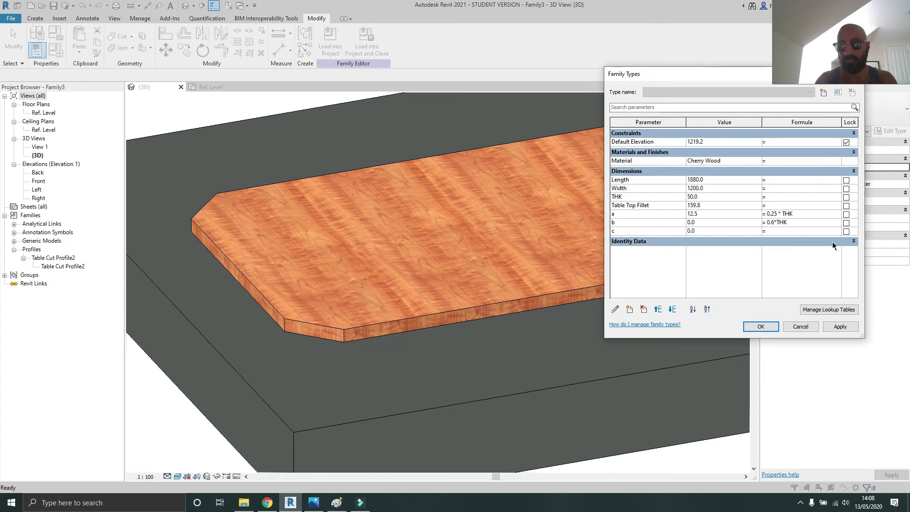
Step: Set the formula of c to 0.15*THK and apply the family type changes
left_click(817, 234)
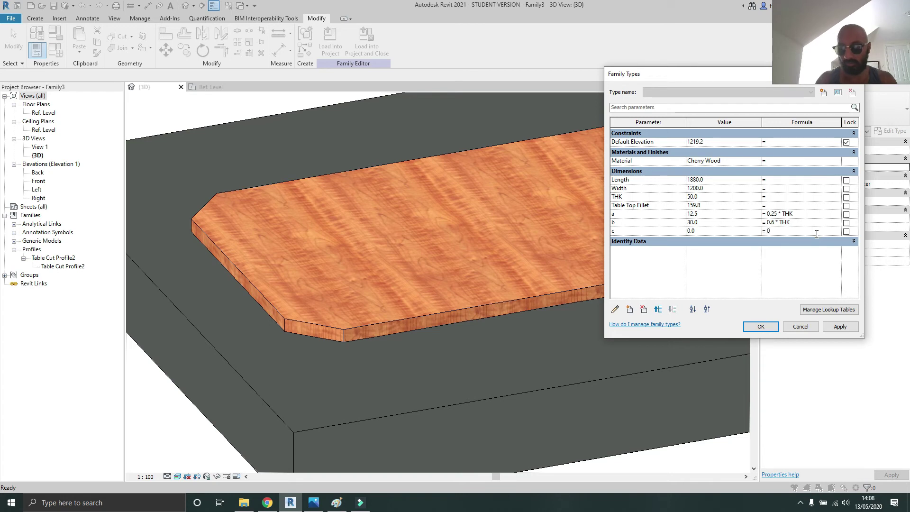
type("5*")
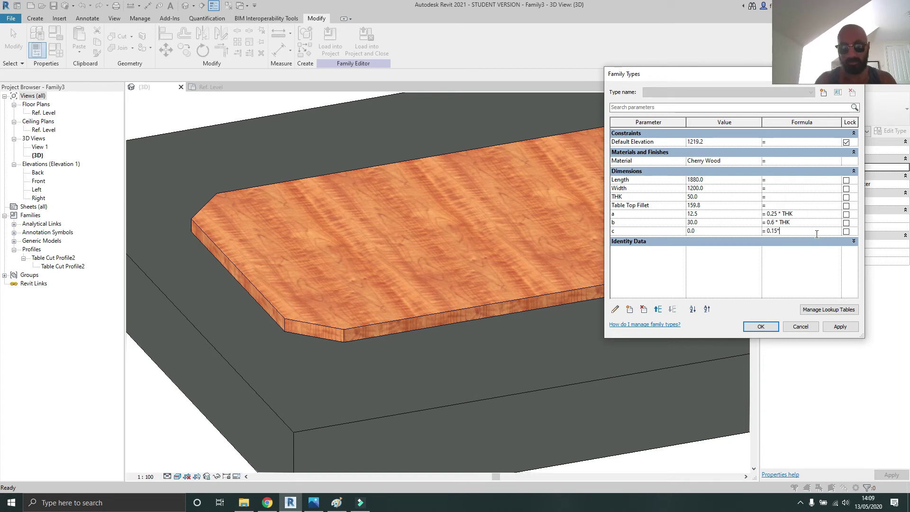
type("t")
key("BackSpace")
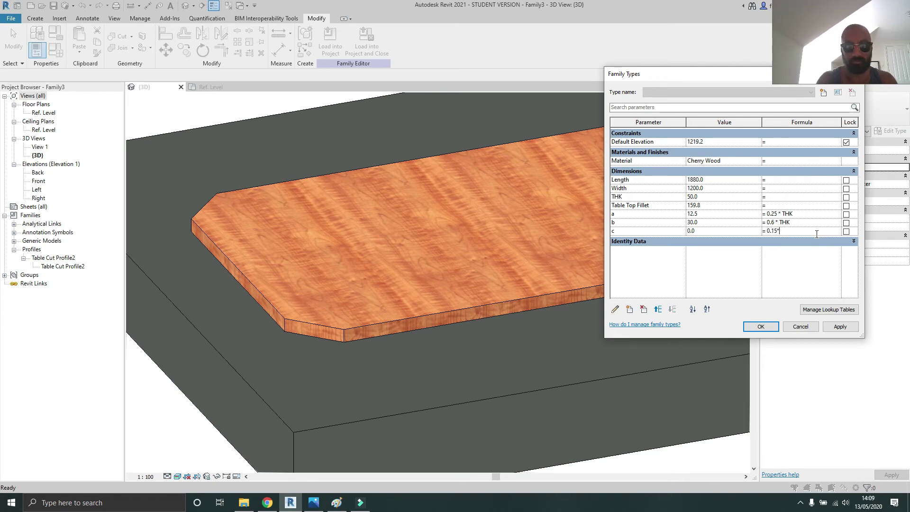
type("THK")
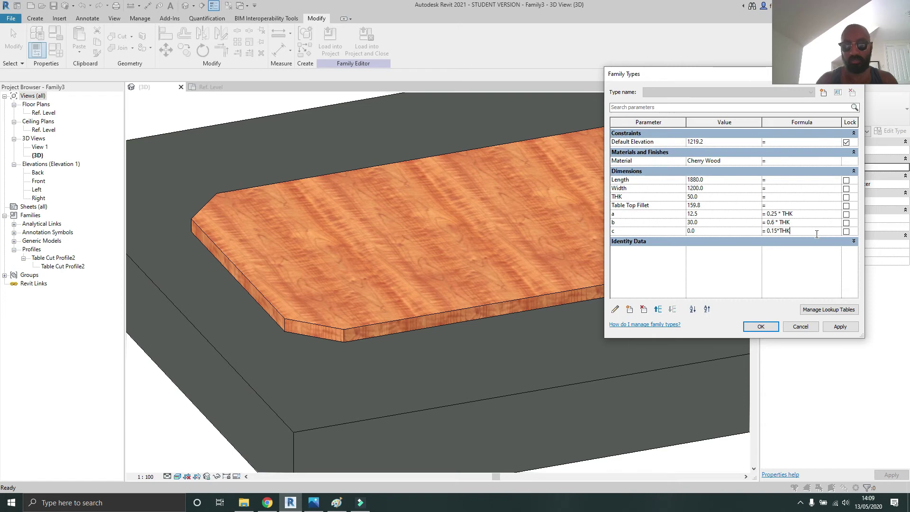
left_click(840, 327)
left_click(760, 326)
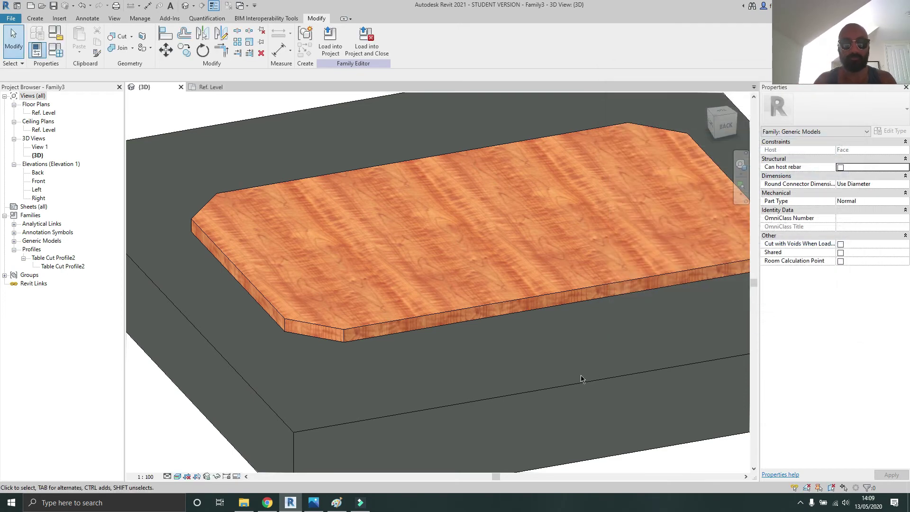
scroll(568, 372, "down", 2)
middle_click_drag(442, 330, 474, 325)
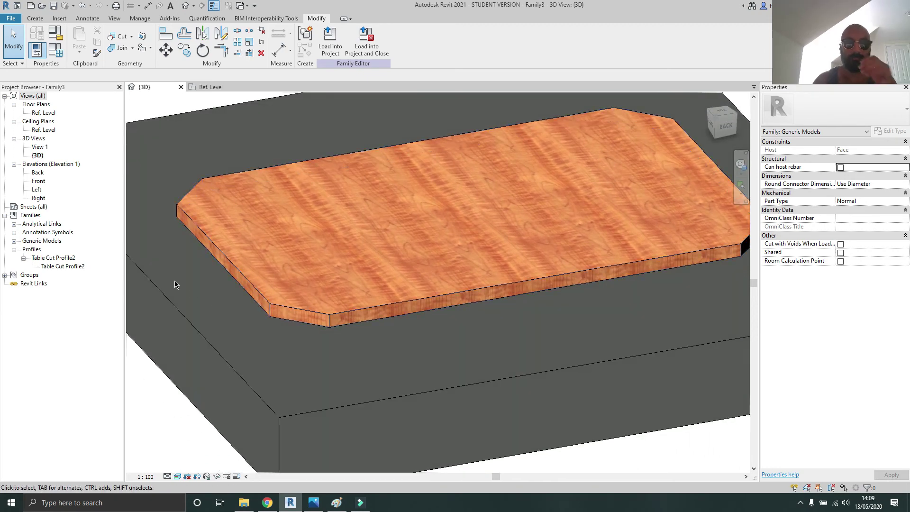
double_click(77, 266)
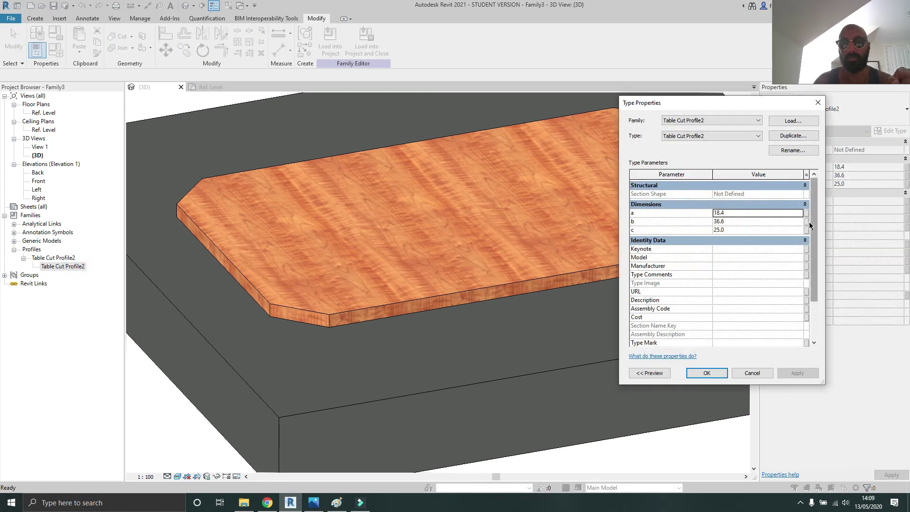
left_click(806, 213)
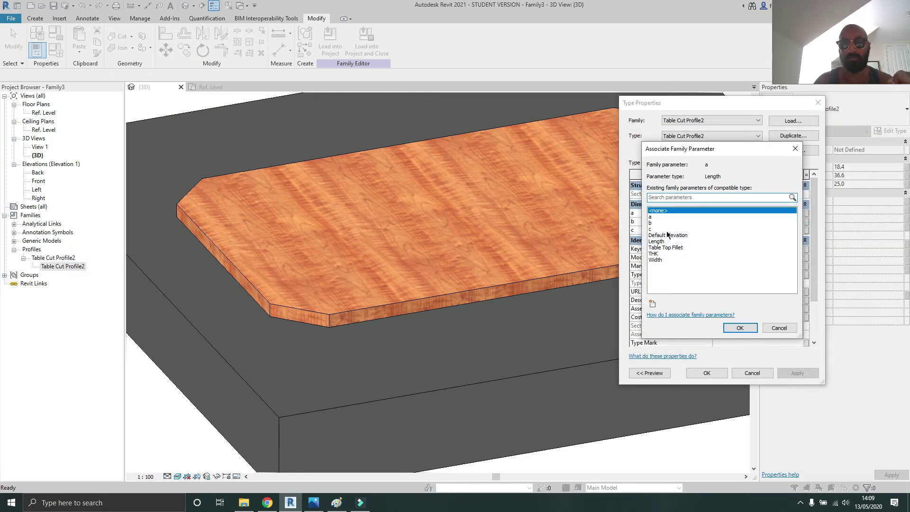
left_click(772, 328)
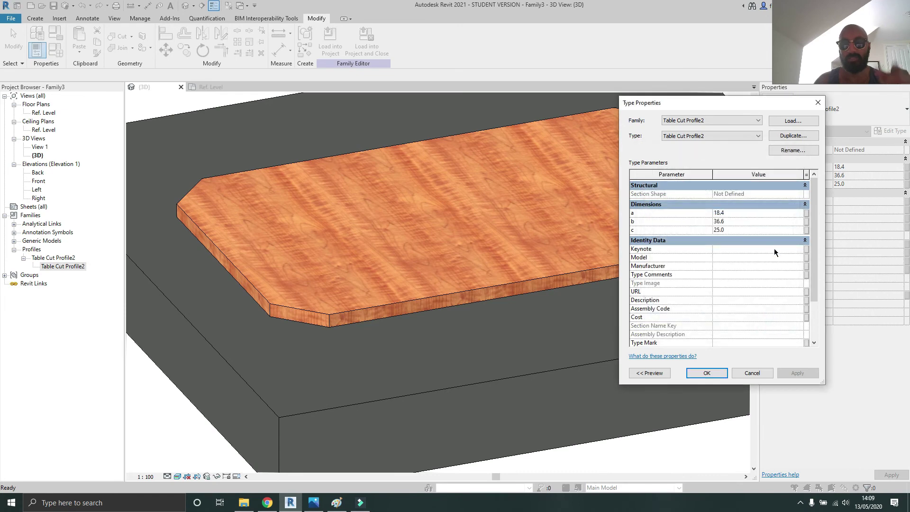
left_click(753, 373)
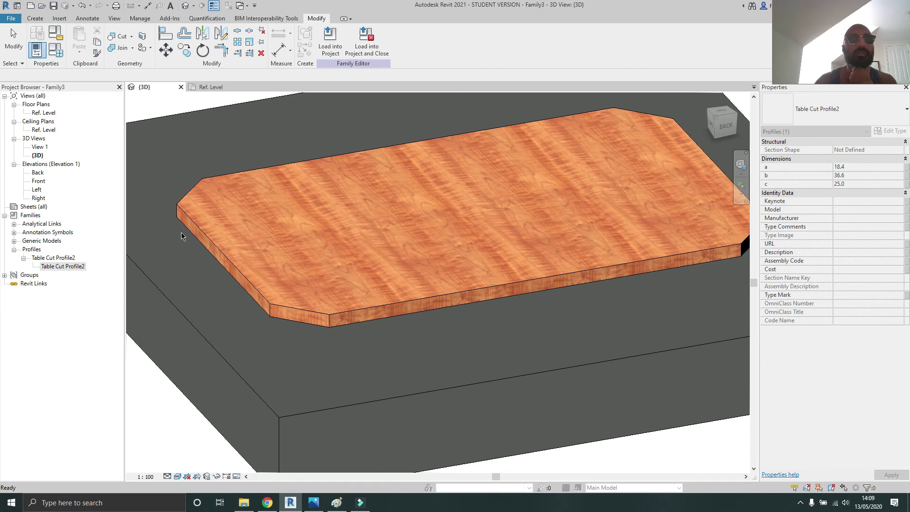
middle_click_drag(419, 232, 398, 233)
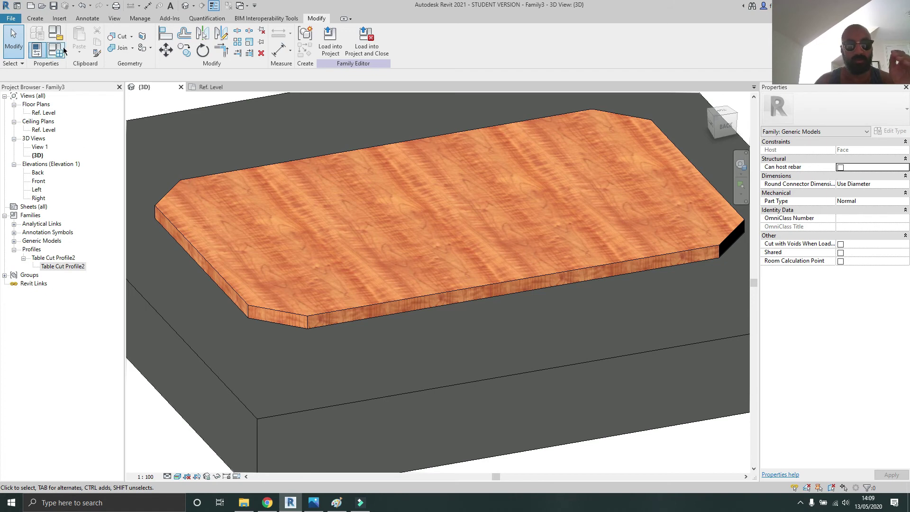
Step: Associate Table Cut Profile2's a, b and c dimensions with the family parameters a, b and c, and review their formulas in the family types
double_click(63, 266)
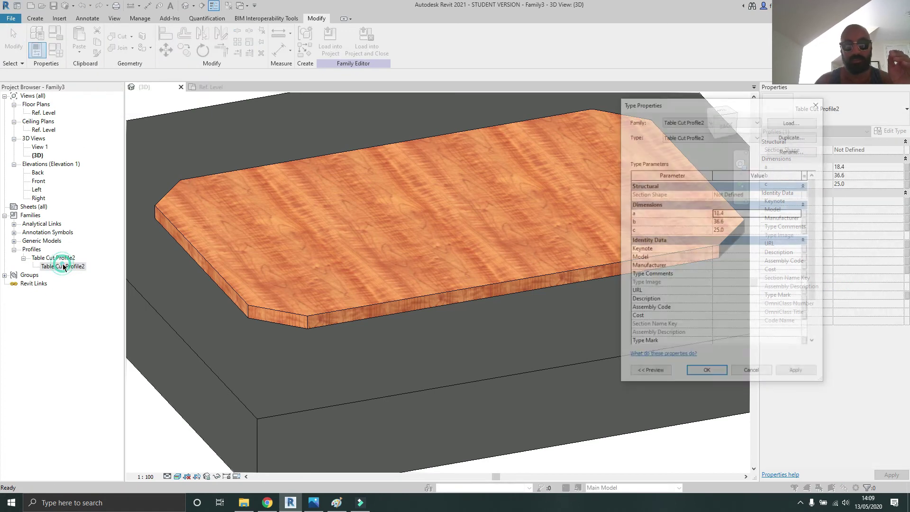
left_click(806, 213)
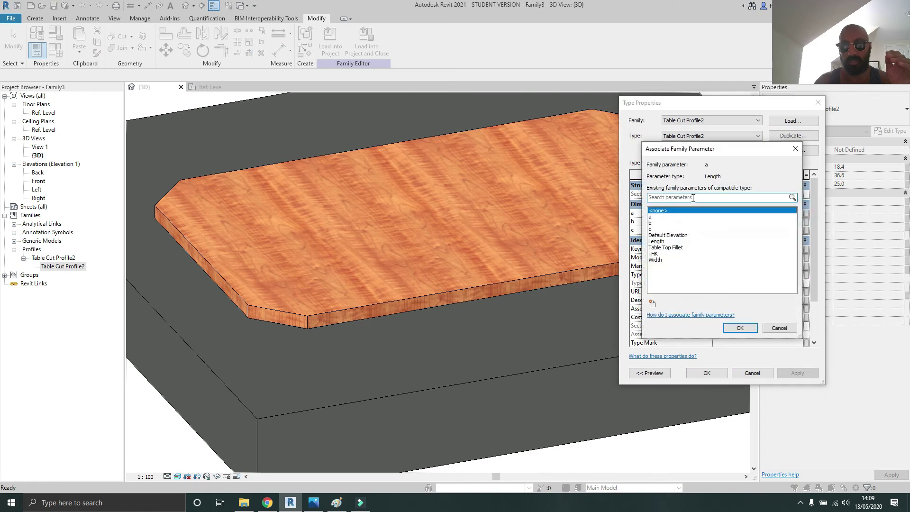
left_click(739, 327)
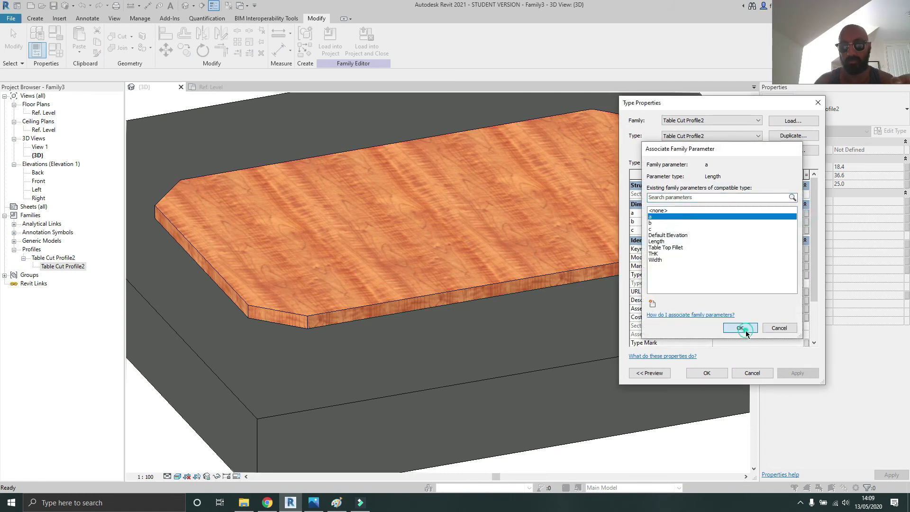
left_click(806, 222)
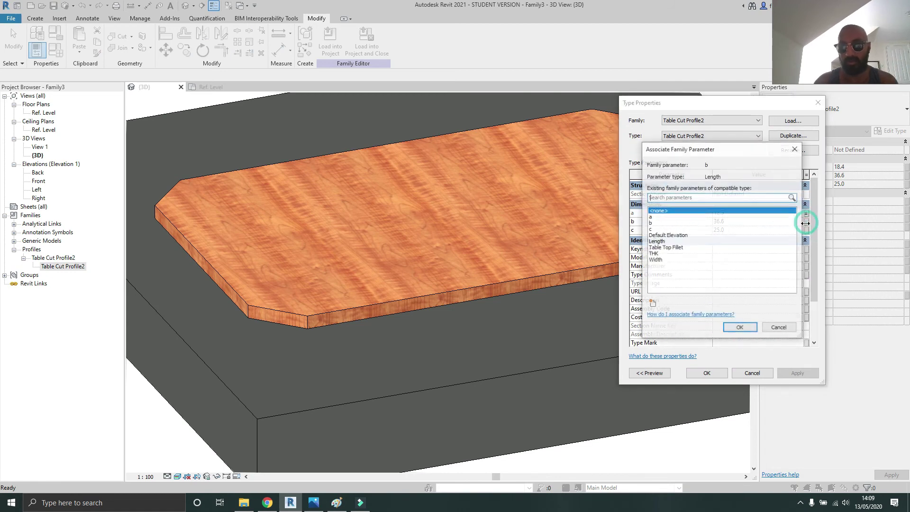
left_click(659, 222)
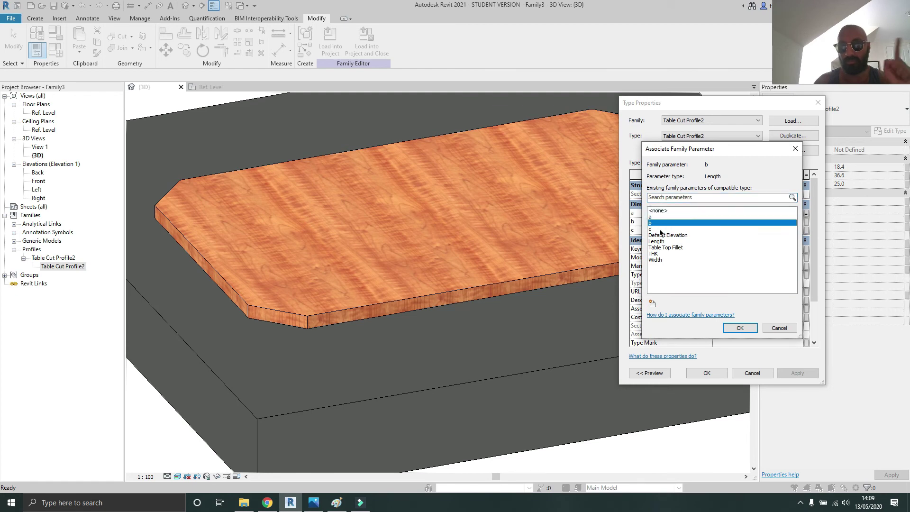
left_click(740, 328)
left_click(807, 230)
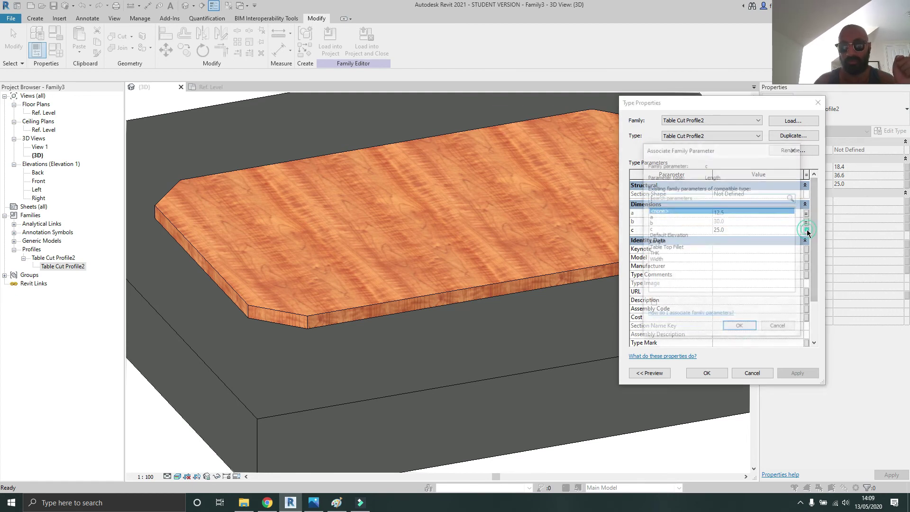
left_click(660, 229)
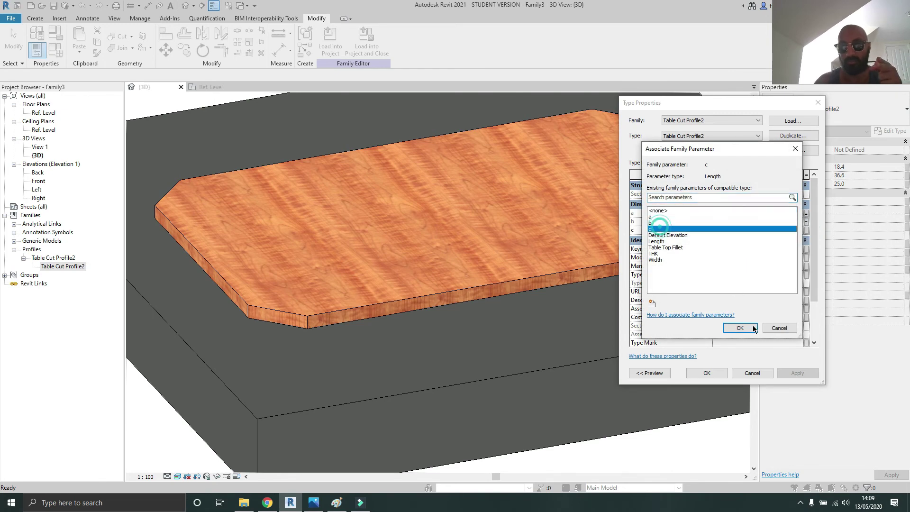
left_click(740, 328)
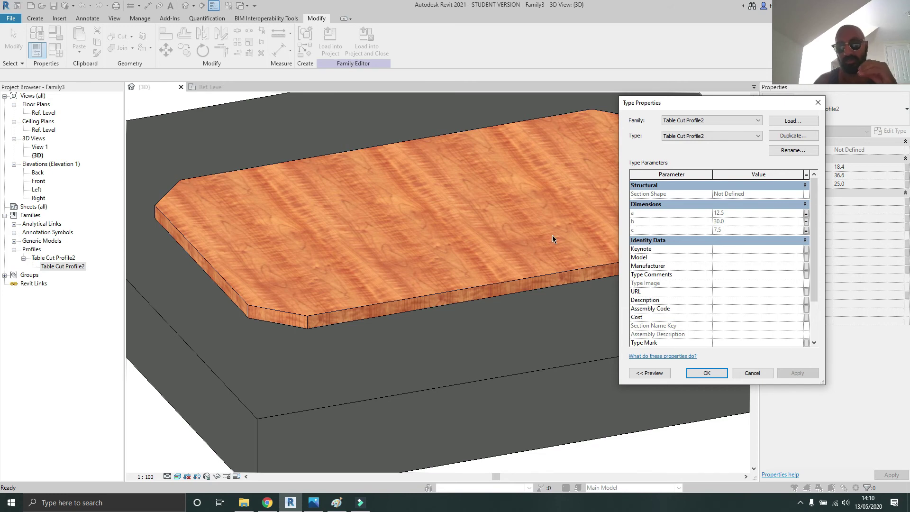
left_click(700, 373)
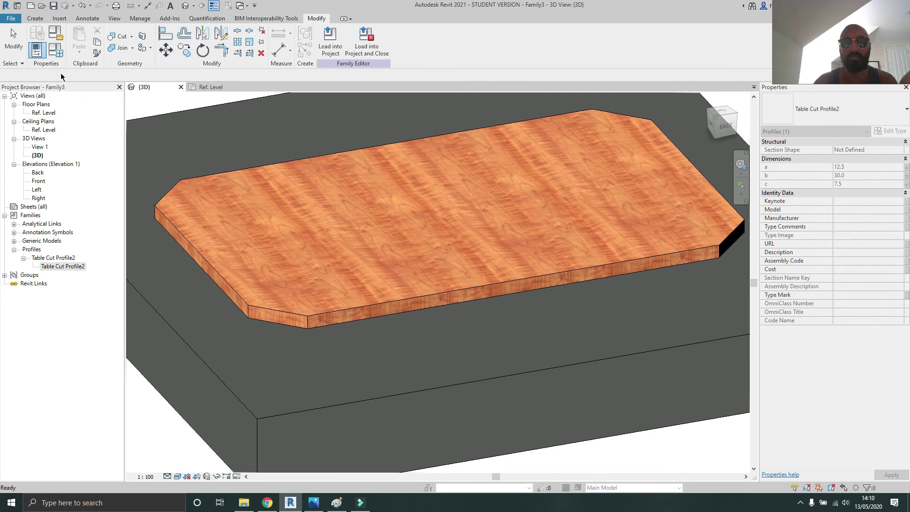
left_click(55, 49)
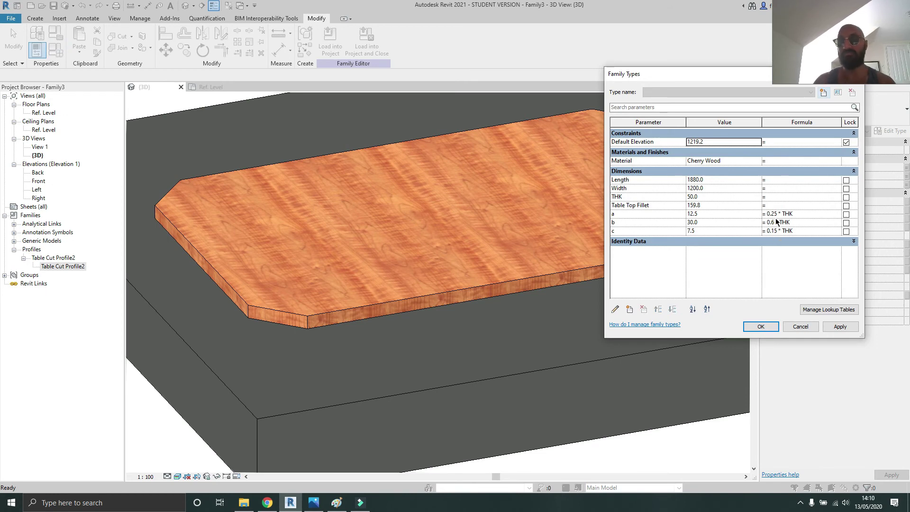
left_click(760, 327)
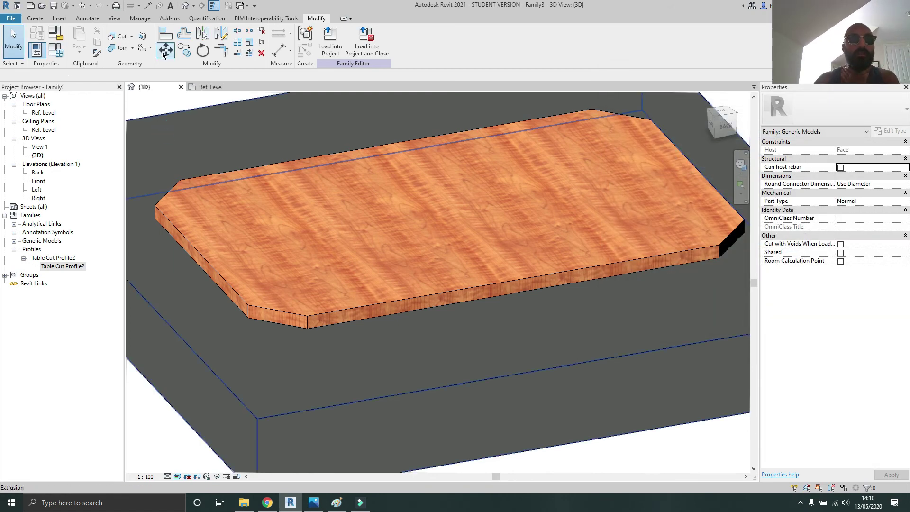
Step: Start a void sweep and define its path by picking all eight top edges around the tabletop
left_click(35, 18)
left_click(189, 50)
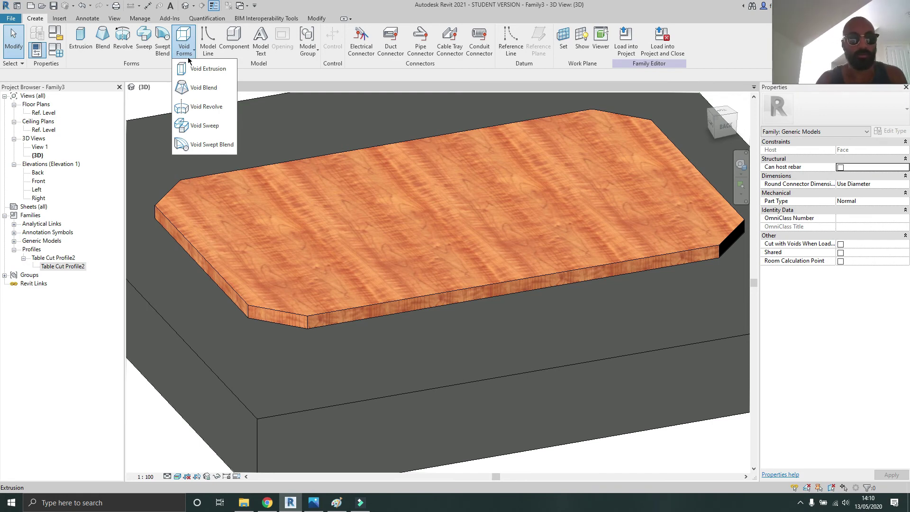
left_click(206, 125)
left_click(420, 50)
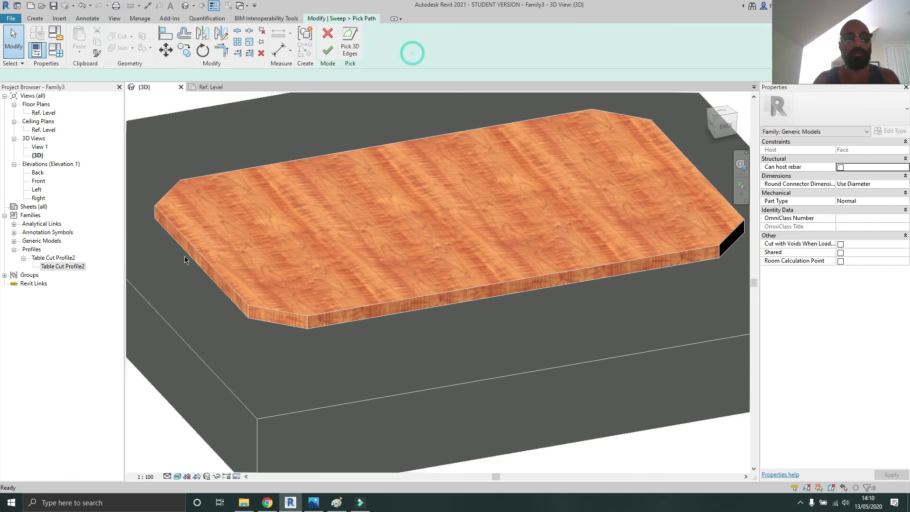
left_click(180, 188)
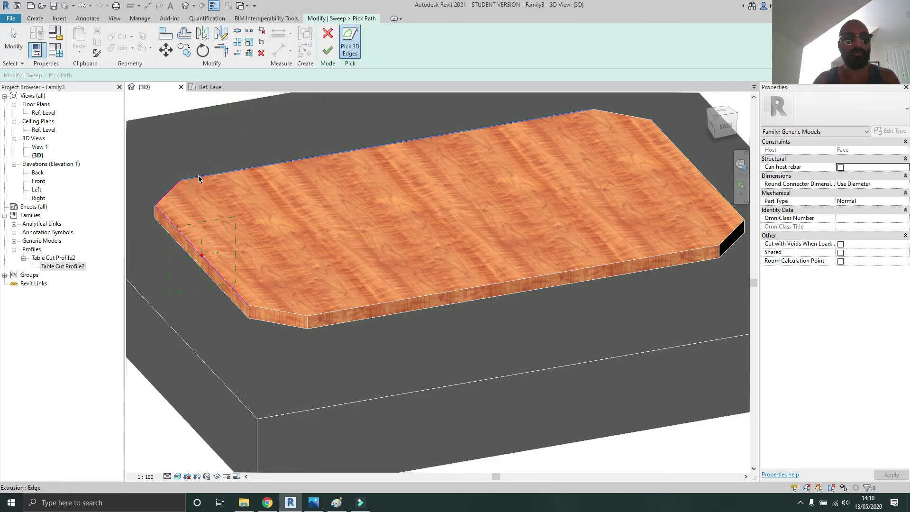
left_click(199, 177)
left_click(636, 117)
left_click(666, 139)
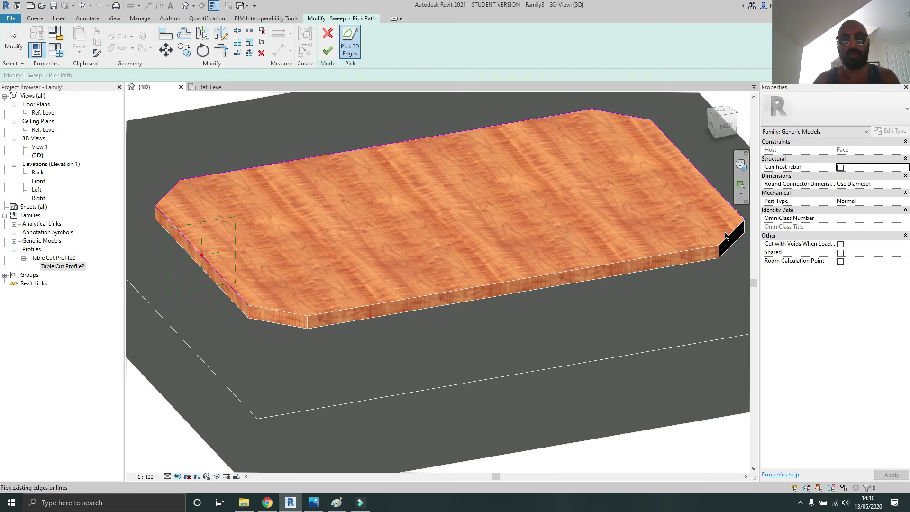
left_click(730, 233)
left_click(569, 272)
left_click(280, 313)
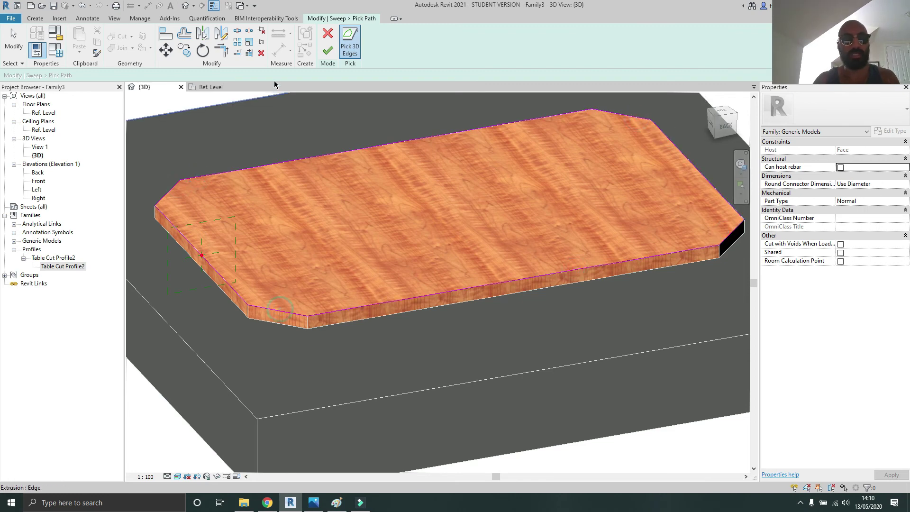
left_click(327, 50)
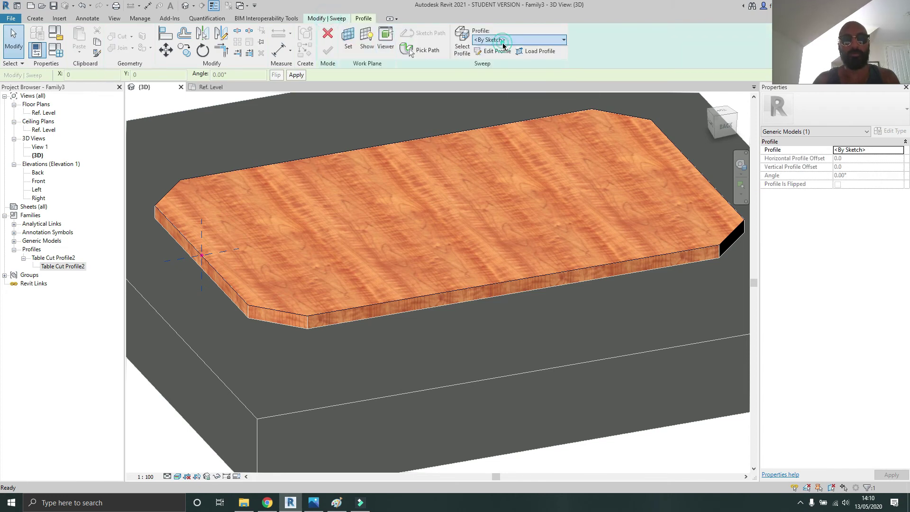
Step: Assign Table Cut Profile2 as the void sweep's profile and check its placement on the tabletop edge
left_click(503, 40)
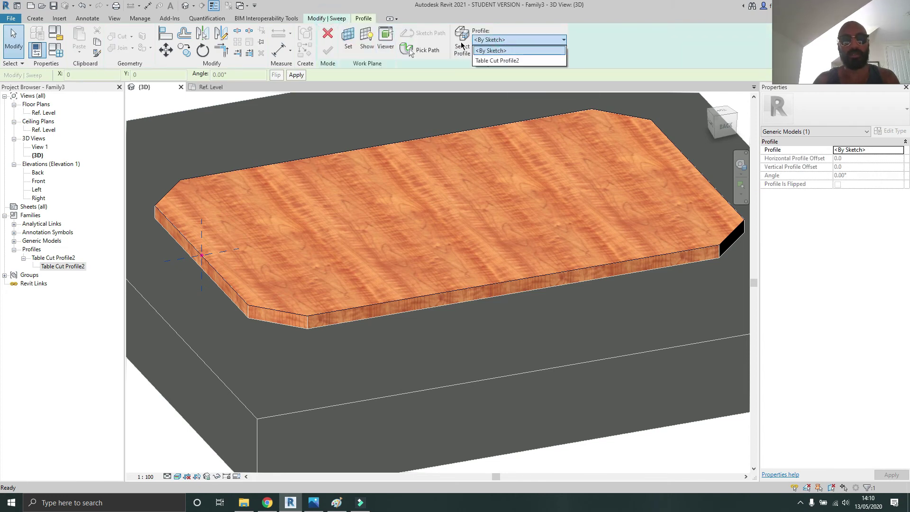
left_click(496, 61)
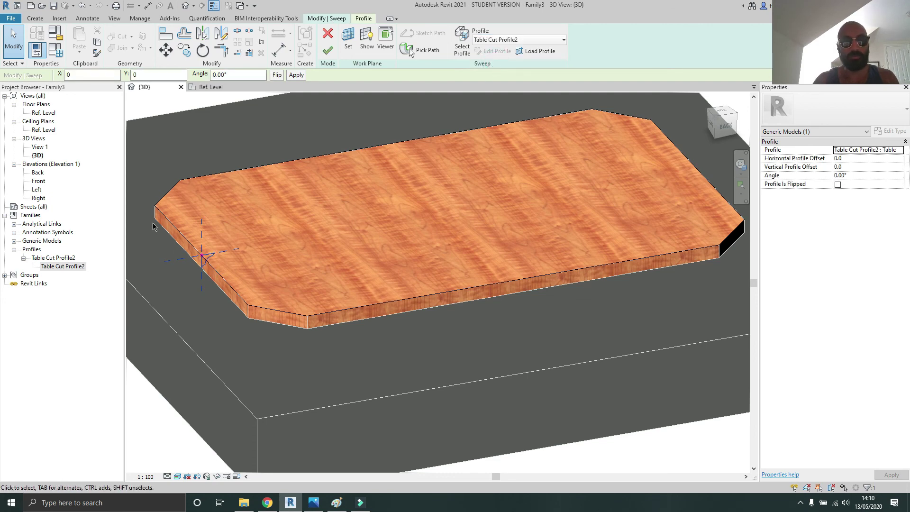
left_click(185, 155)
scroll(331, 194, "up", 5)
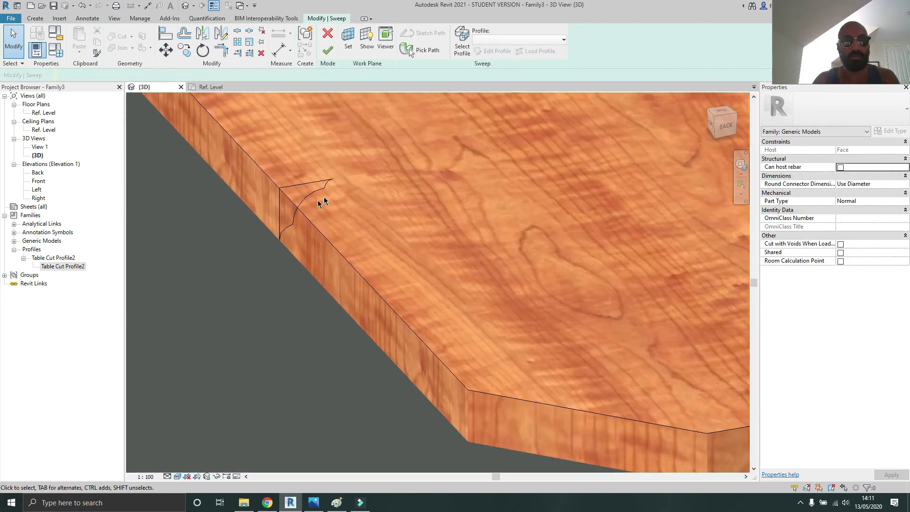
scroll(312, 197, "down", 2)
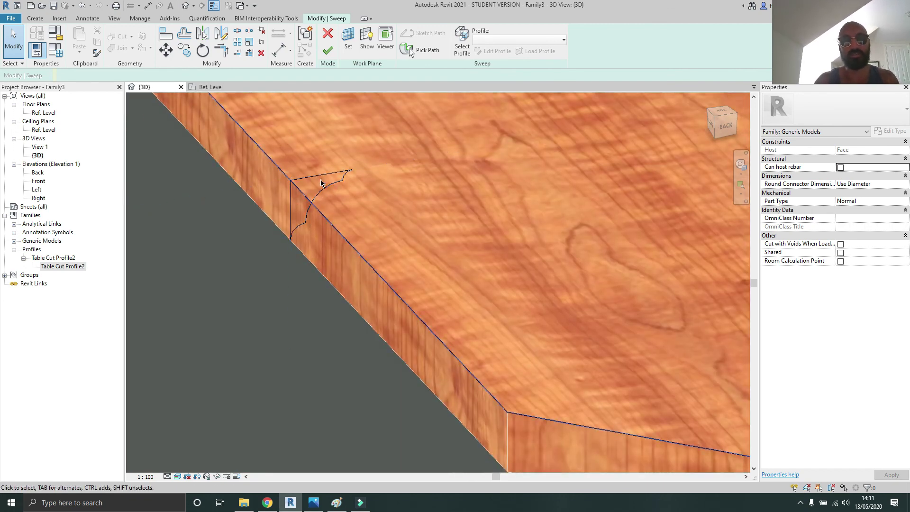
Step: Try flipping the sweep profile and rotating it by 180° on the tabletop edge
left_click(330, 191)
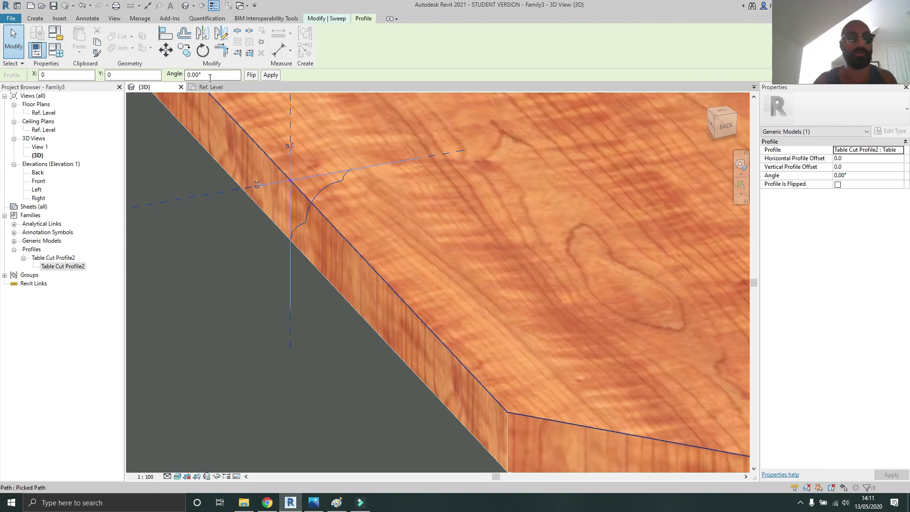
left_click(251, 75)
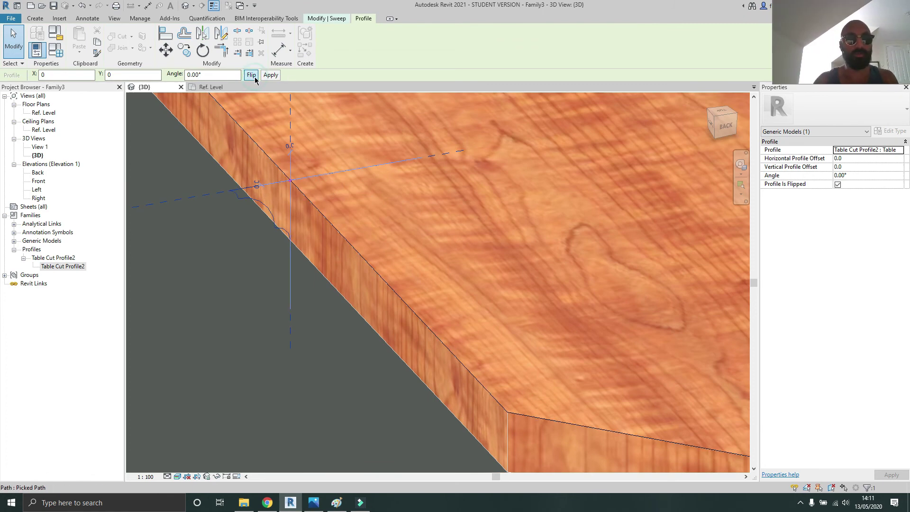
left_click(251, 75)
left_click(231, 75)
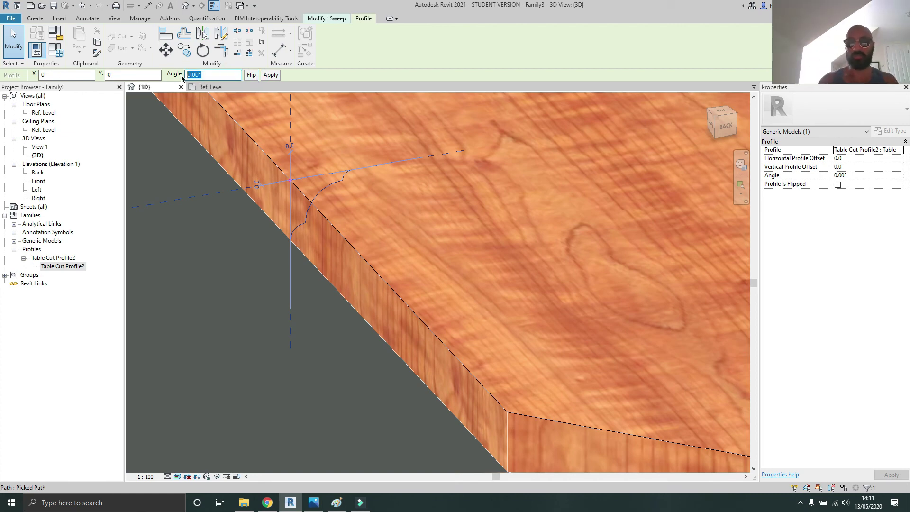
type("180")
key("Return")
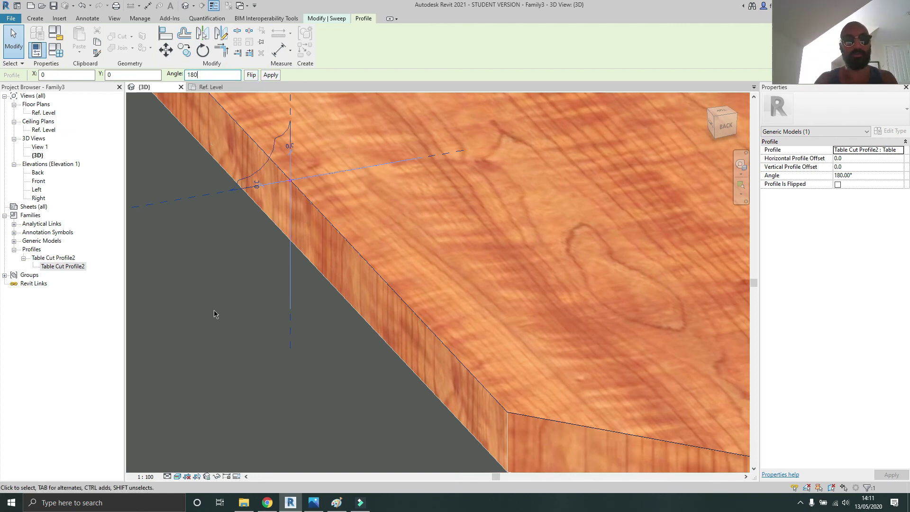
left_click(248, 77)
left_click(250, 75)
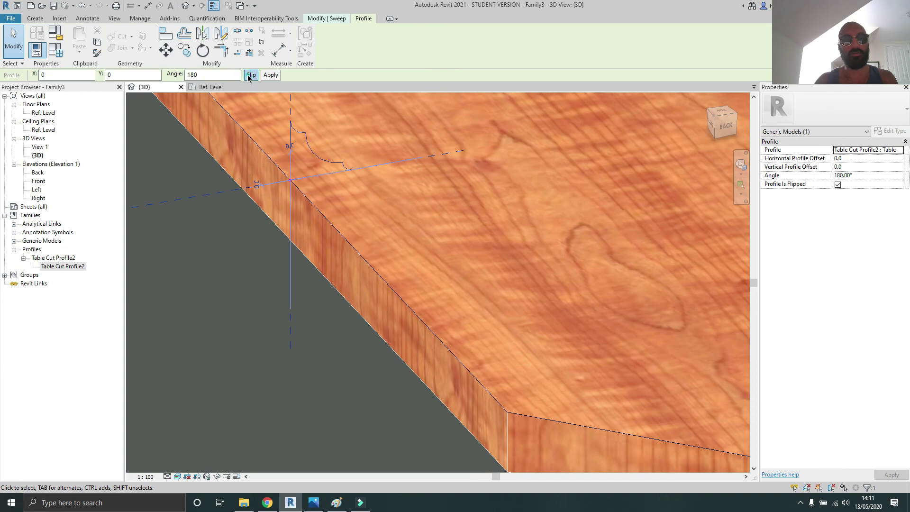
left_click(250, 75)
left_click(250, 75)
Step: Reset the sweep profile's angle to 0 and flip it back to its unflipped orientation
left_click(231, 74)
key("BackSpace")
key("BackSpace")
key("BackSpace")
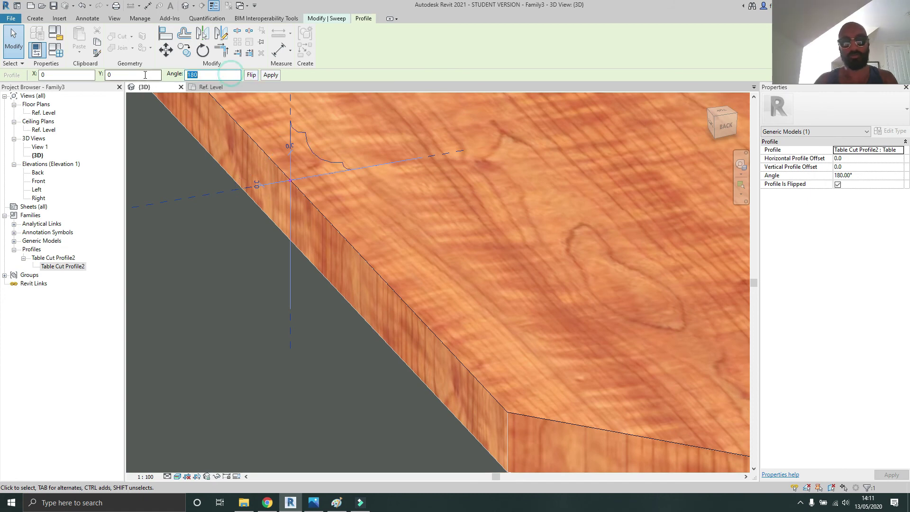
type("0")
key("Return")
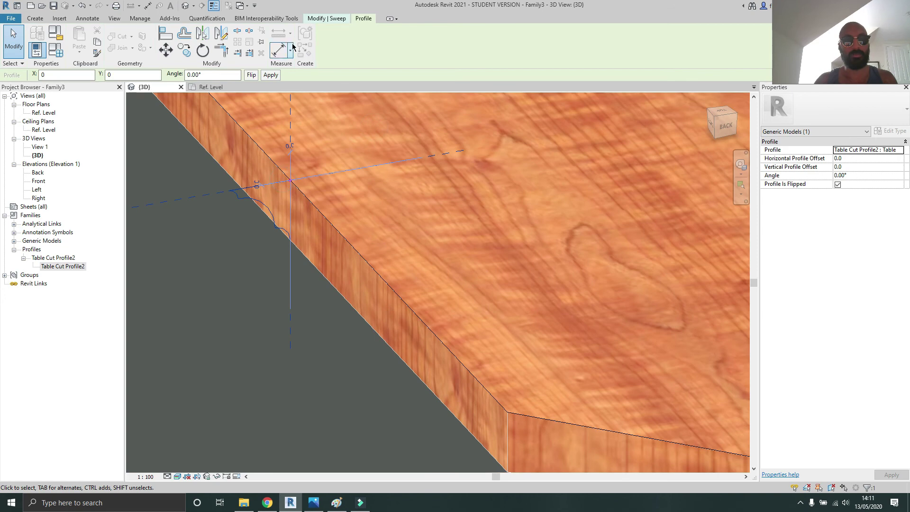
left_click(251, 75)
Step: Finish the void sweep and inspect the moulded tabletop edge in 3D
left_click(335, 19)
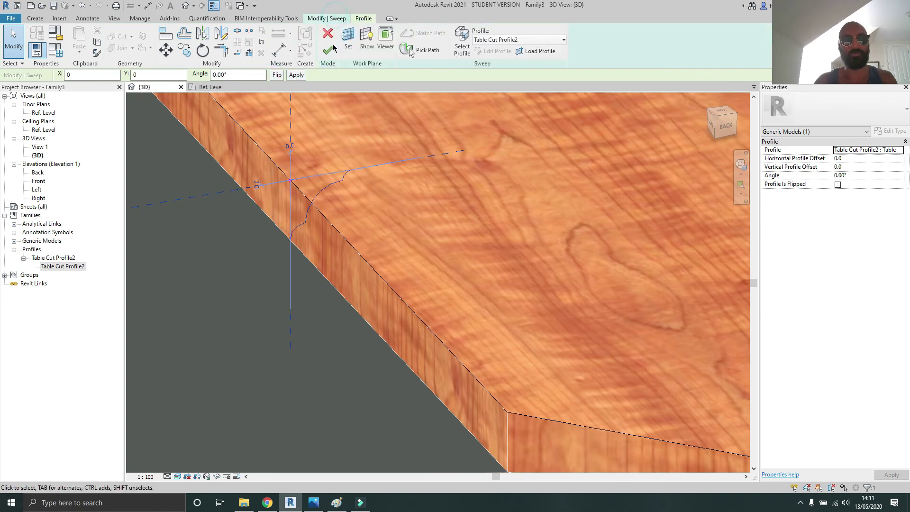
left_click(326, 52)
key("Escape")
scroll(522, 234, "down", 4)
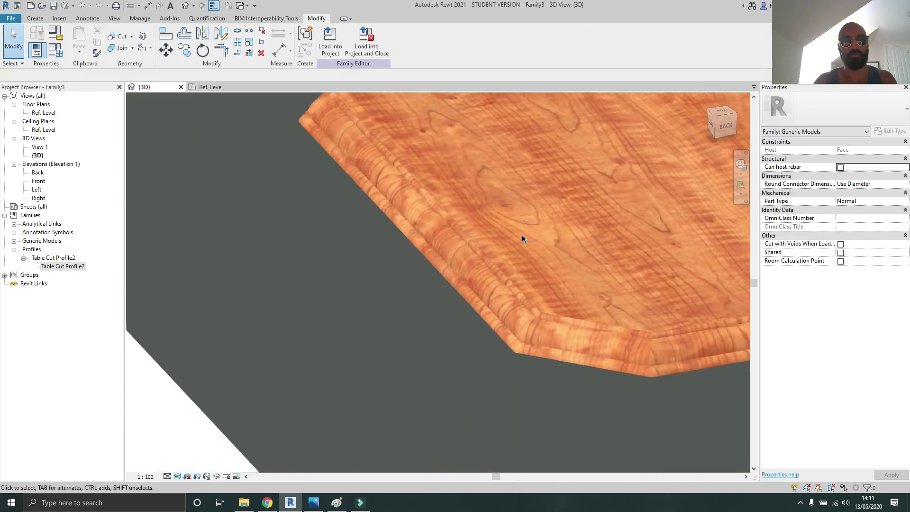
middle_click_drag(453, 308, 273, 337, "shift")
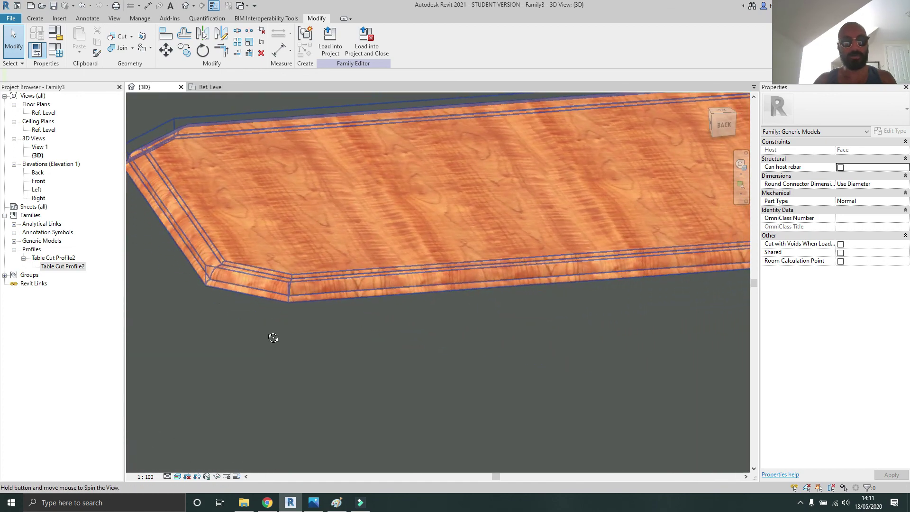
Step: Open the Front elevation and examine the tabletop's thickness dimension and moulded edge profile up close
double_click(38, 181)
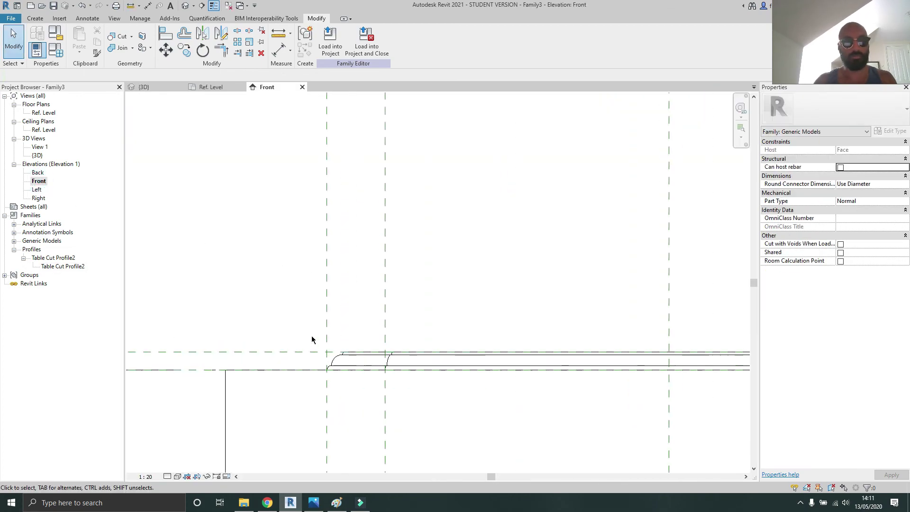
left_click(289, 351)
scroll(294, 353, "up", 3)
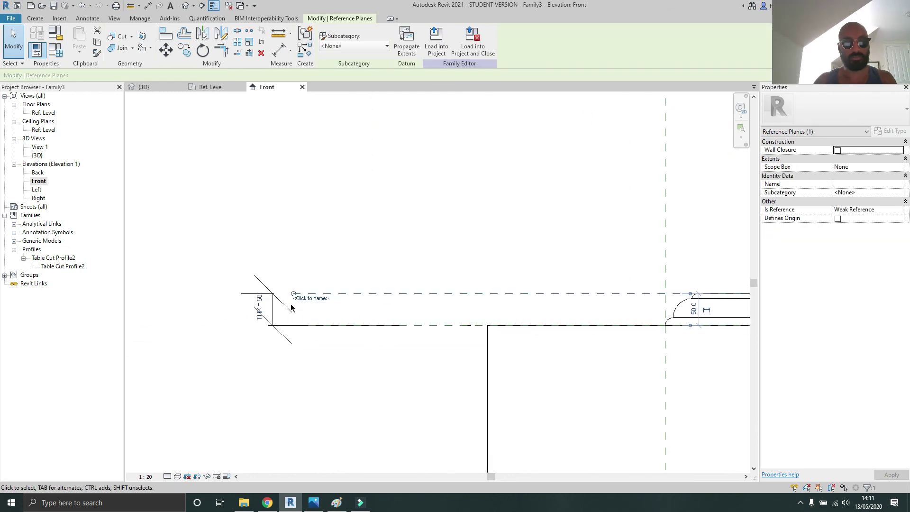
scroll(569, 246, "up", 1)
middle_click_drag(573, 245, 179, 284)
mouse_move(261, 340)
left_mouse_down()
mouse_move(260, 308)
mouse_move(254, 329)
left_mouse_up()
scroll(276, 348, "up", 2)
Step: In the family types, set the formula of b to 0.5*THK and c to 0.25*THK, and apply the changes
left_click(59, 47)
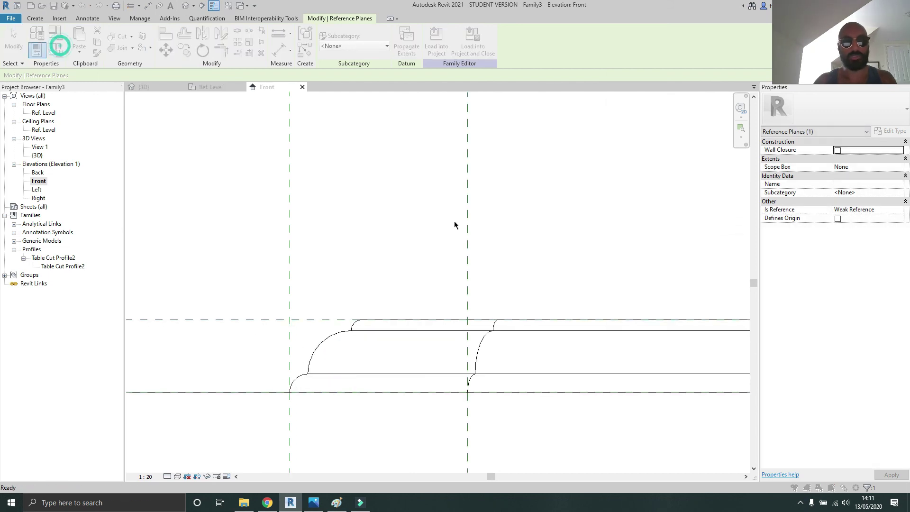
left_click(772, 221)
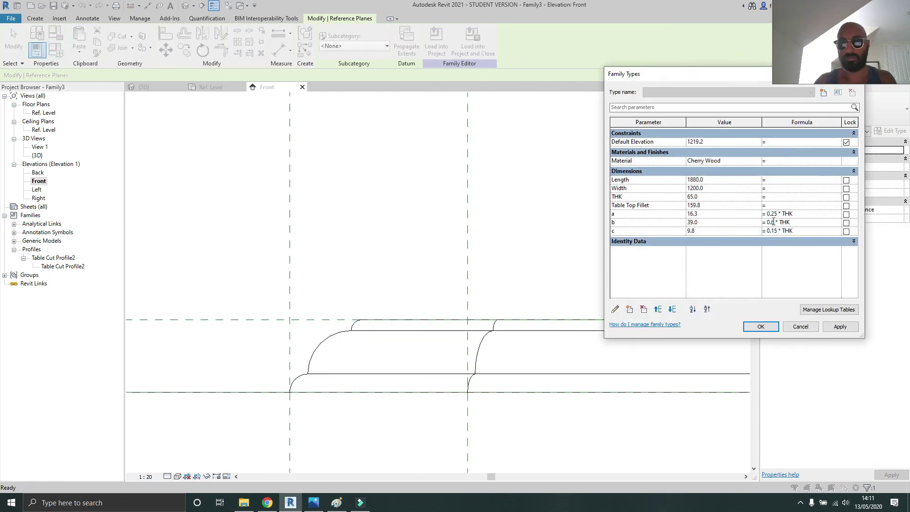
key("BackSpace")
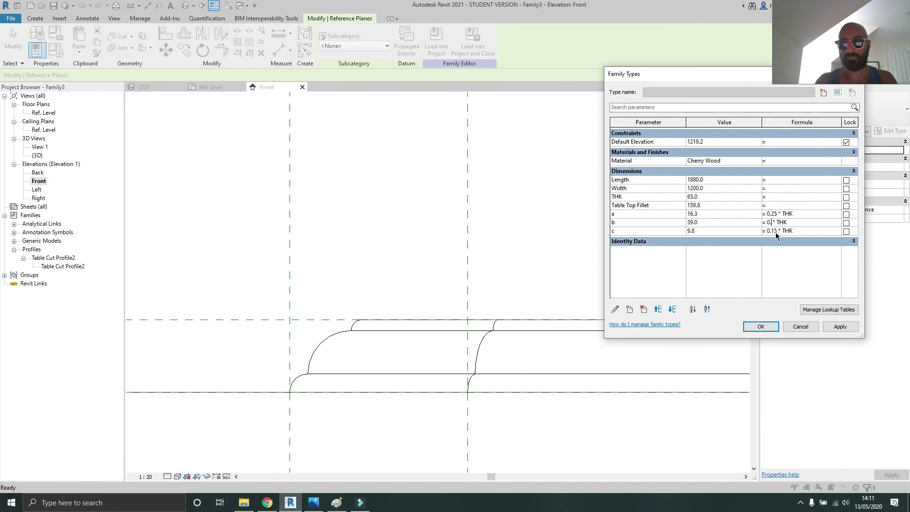
type("5")
left_click(774, 213)
left_click(774, 230)
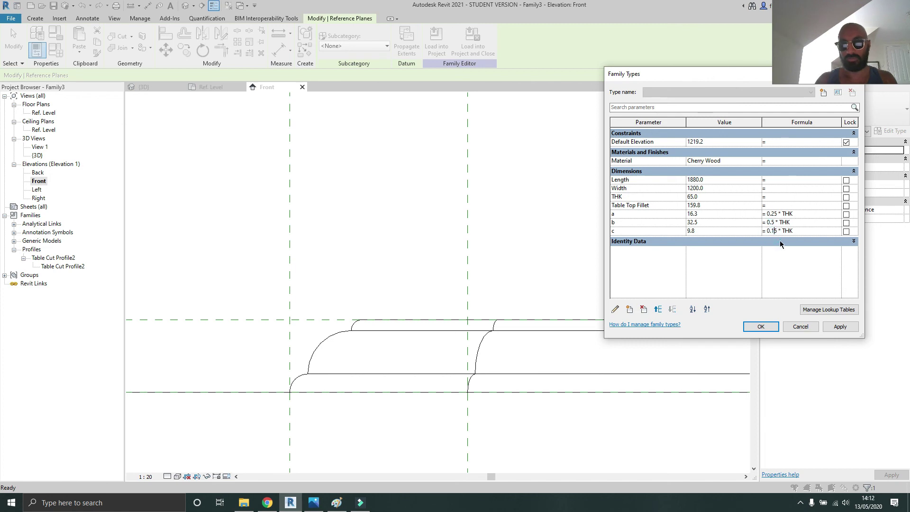
key("BackSpace")
type("2")
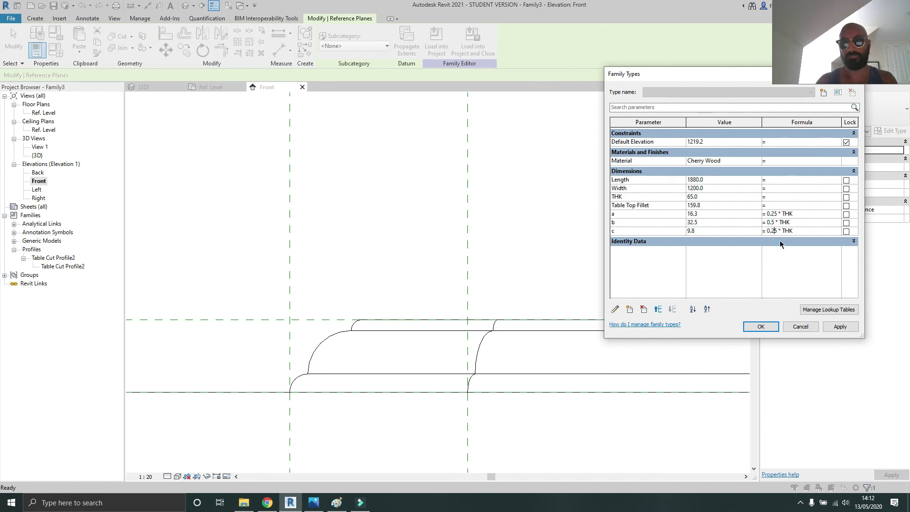
left_click(839, 326)
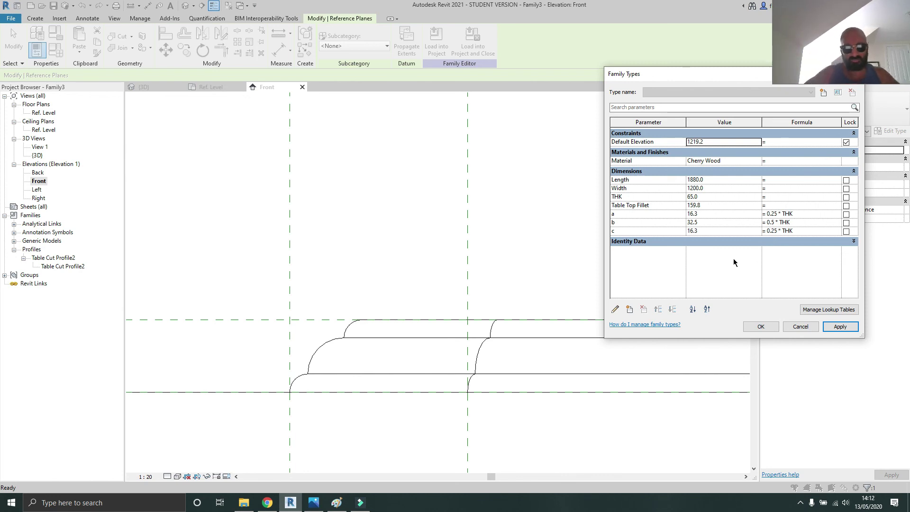
left_click(760, 326)
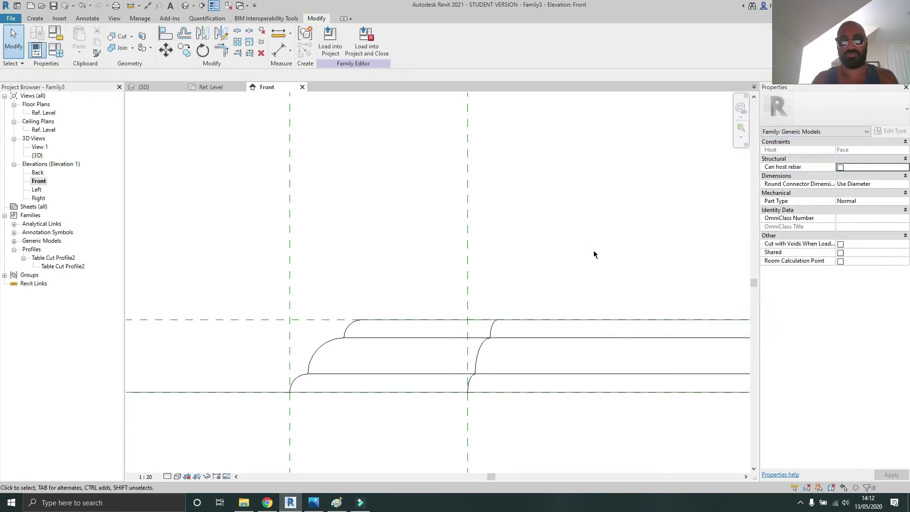
Step: Return to the 3D view and examine the updated edge moulding around the whole tabletop
left_click(185, 5)
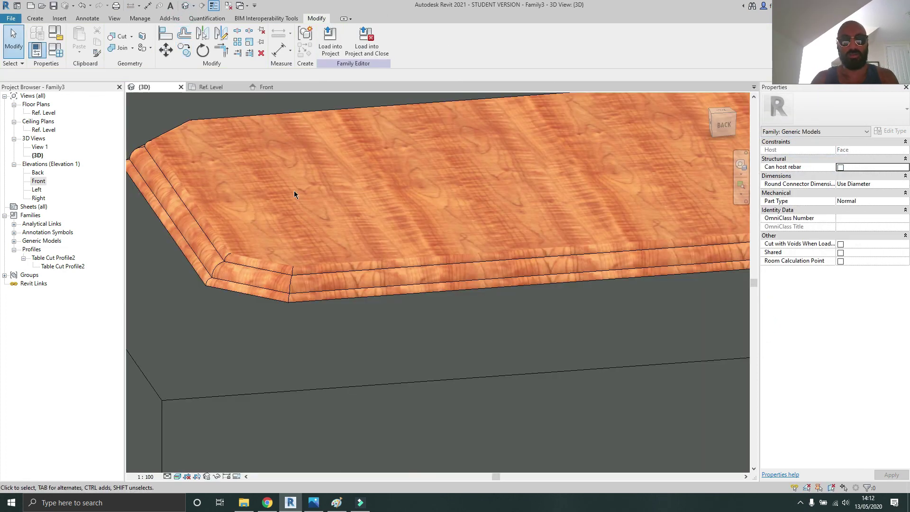
scroll(293, 190, "down", 4)
middle_click_drag(493, 243, 387, 252, "shift")
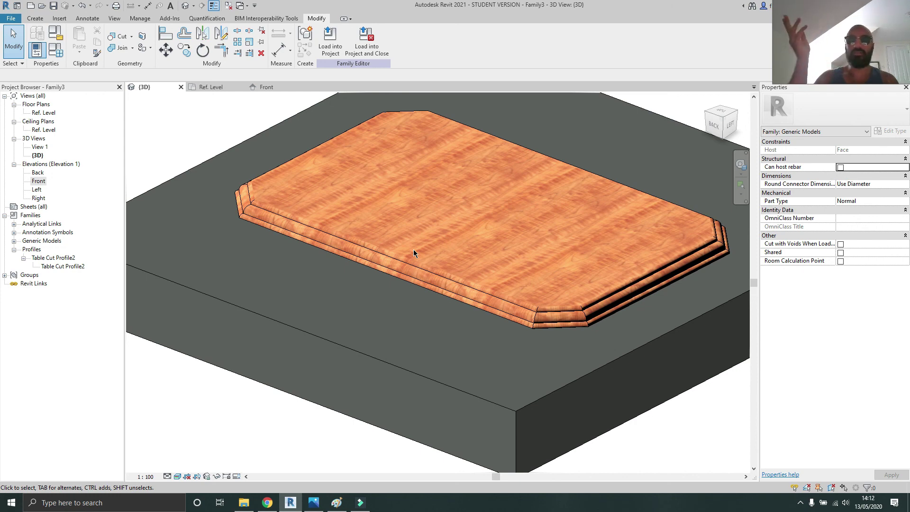
Step: Examine the moulded edge, carved apron and clipped corner of the table in the reference photo, and return to the 3D model
left_click(313, 502)
scroll(432, 260, "up", 5)
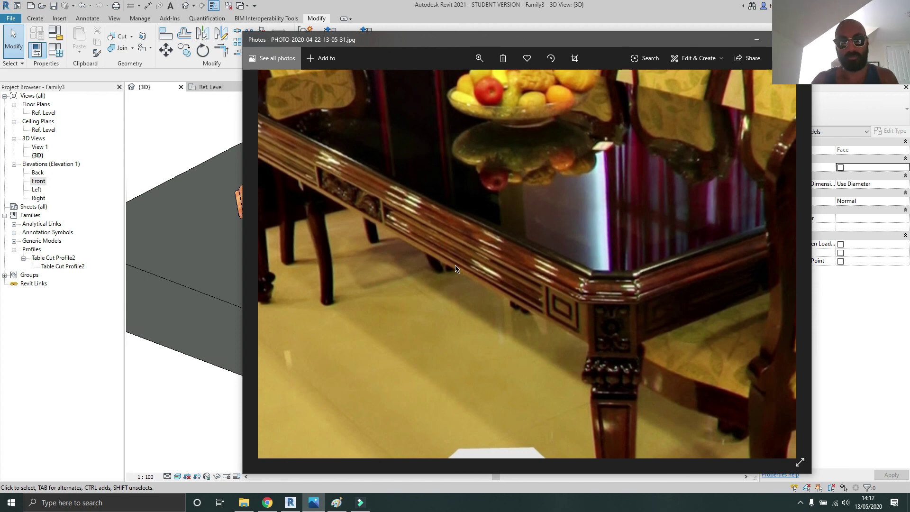
left_click_drag(454, 267, 543, 297)
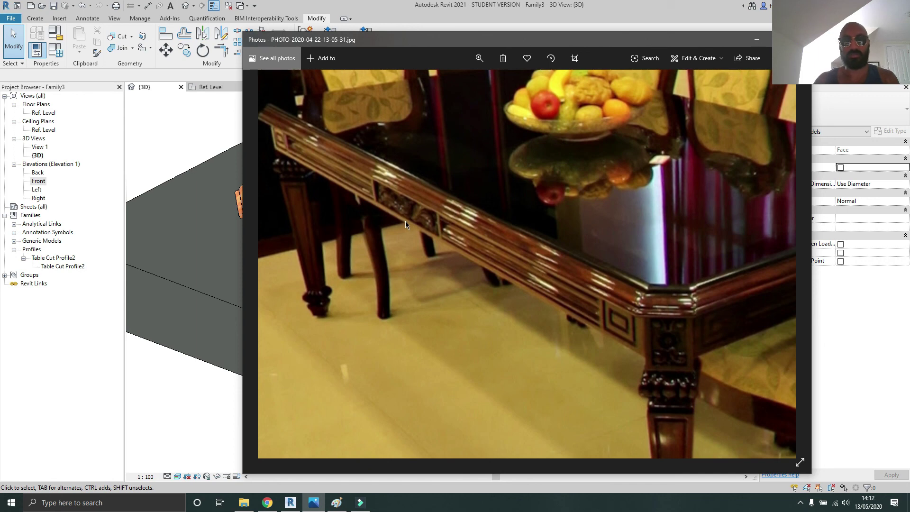
left_click_drag(485, 181, 431, 231)
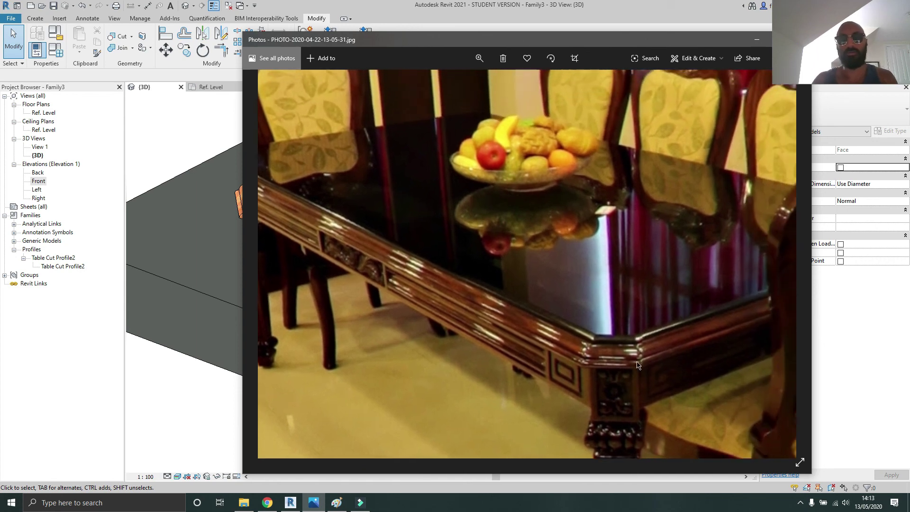
left_click_drag(725, 42, 608, 44)
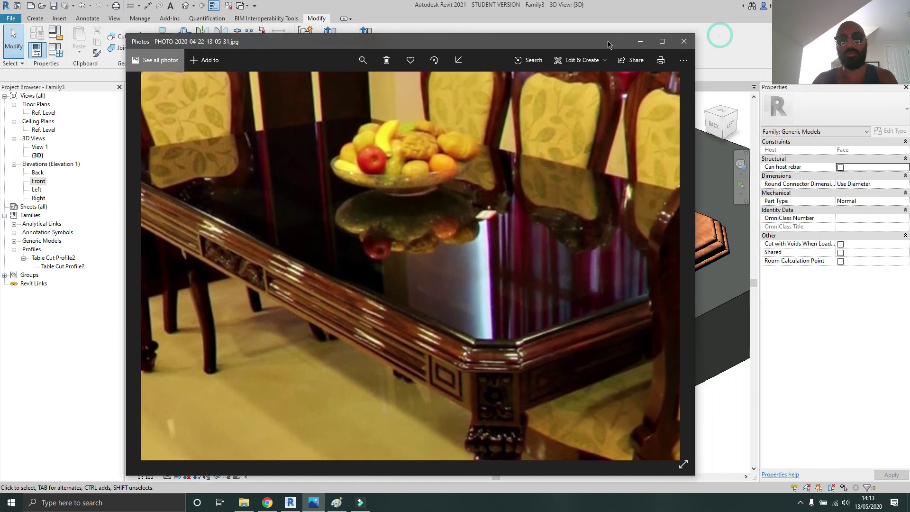
left_click(641, 42)
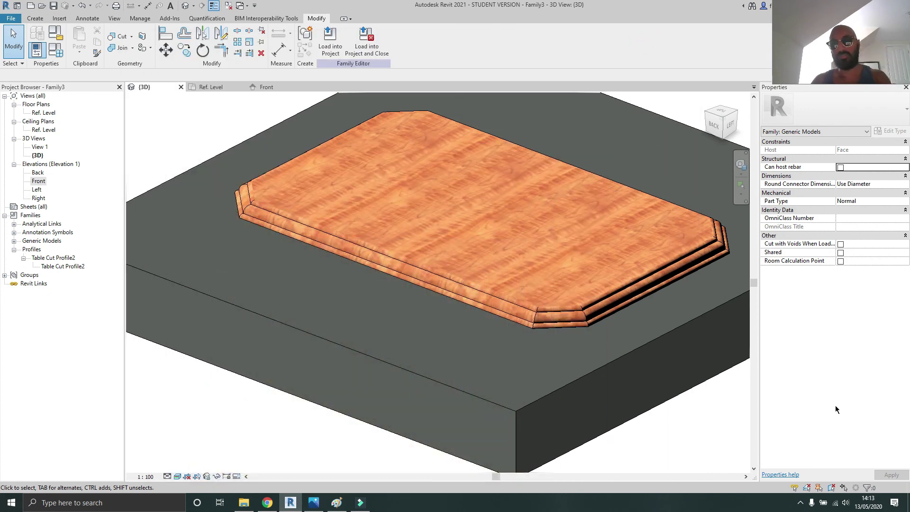
left_click(800, 502)
left_click(828, 484)
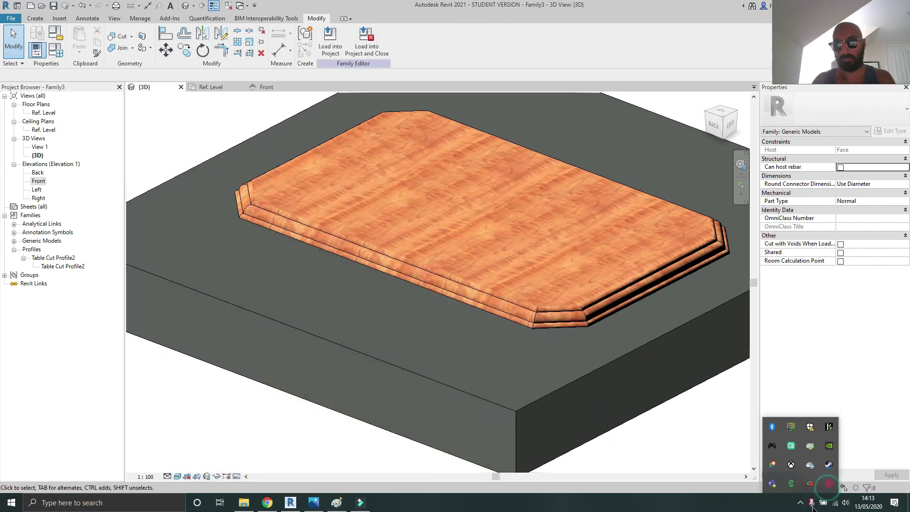
left_click(801, 504)
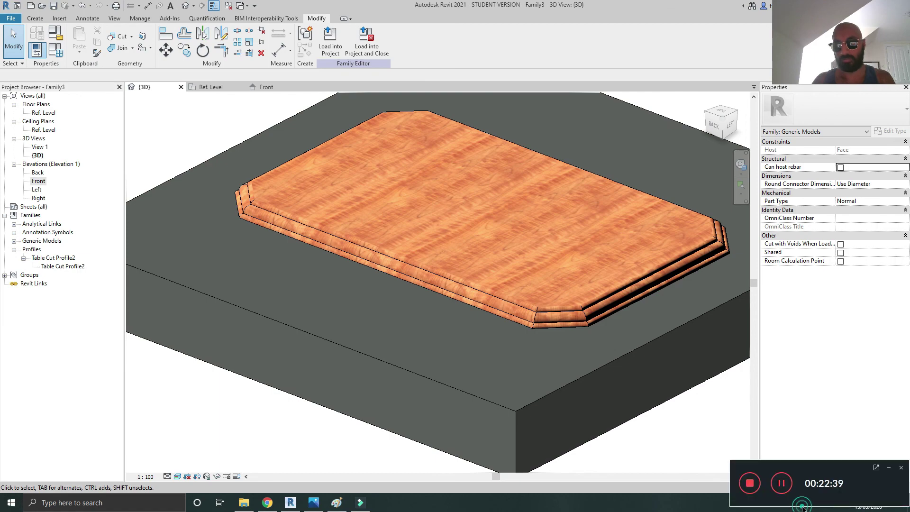